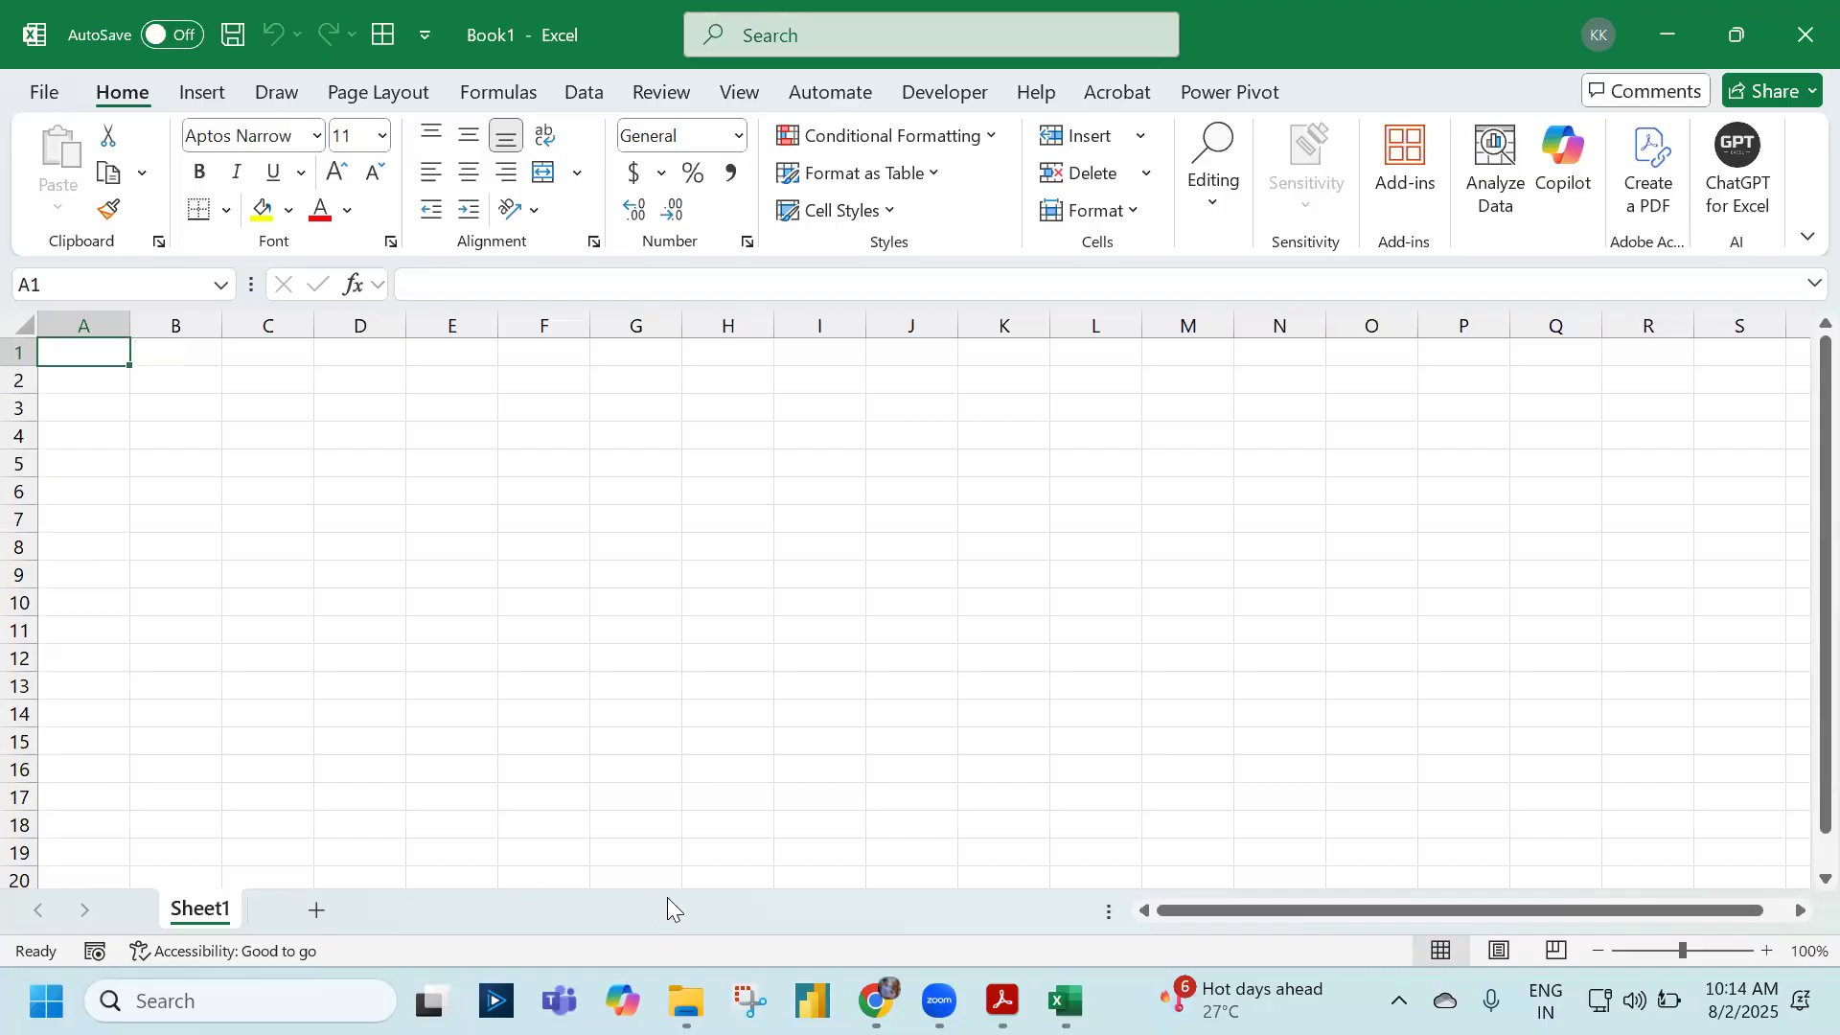
- View the Data Analytics & Reporting Profiles slide in Acrobat and return to the blank Excel workbook
{"action": "left_click", "coordinate": [1001, 1001]}
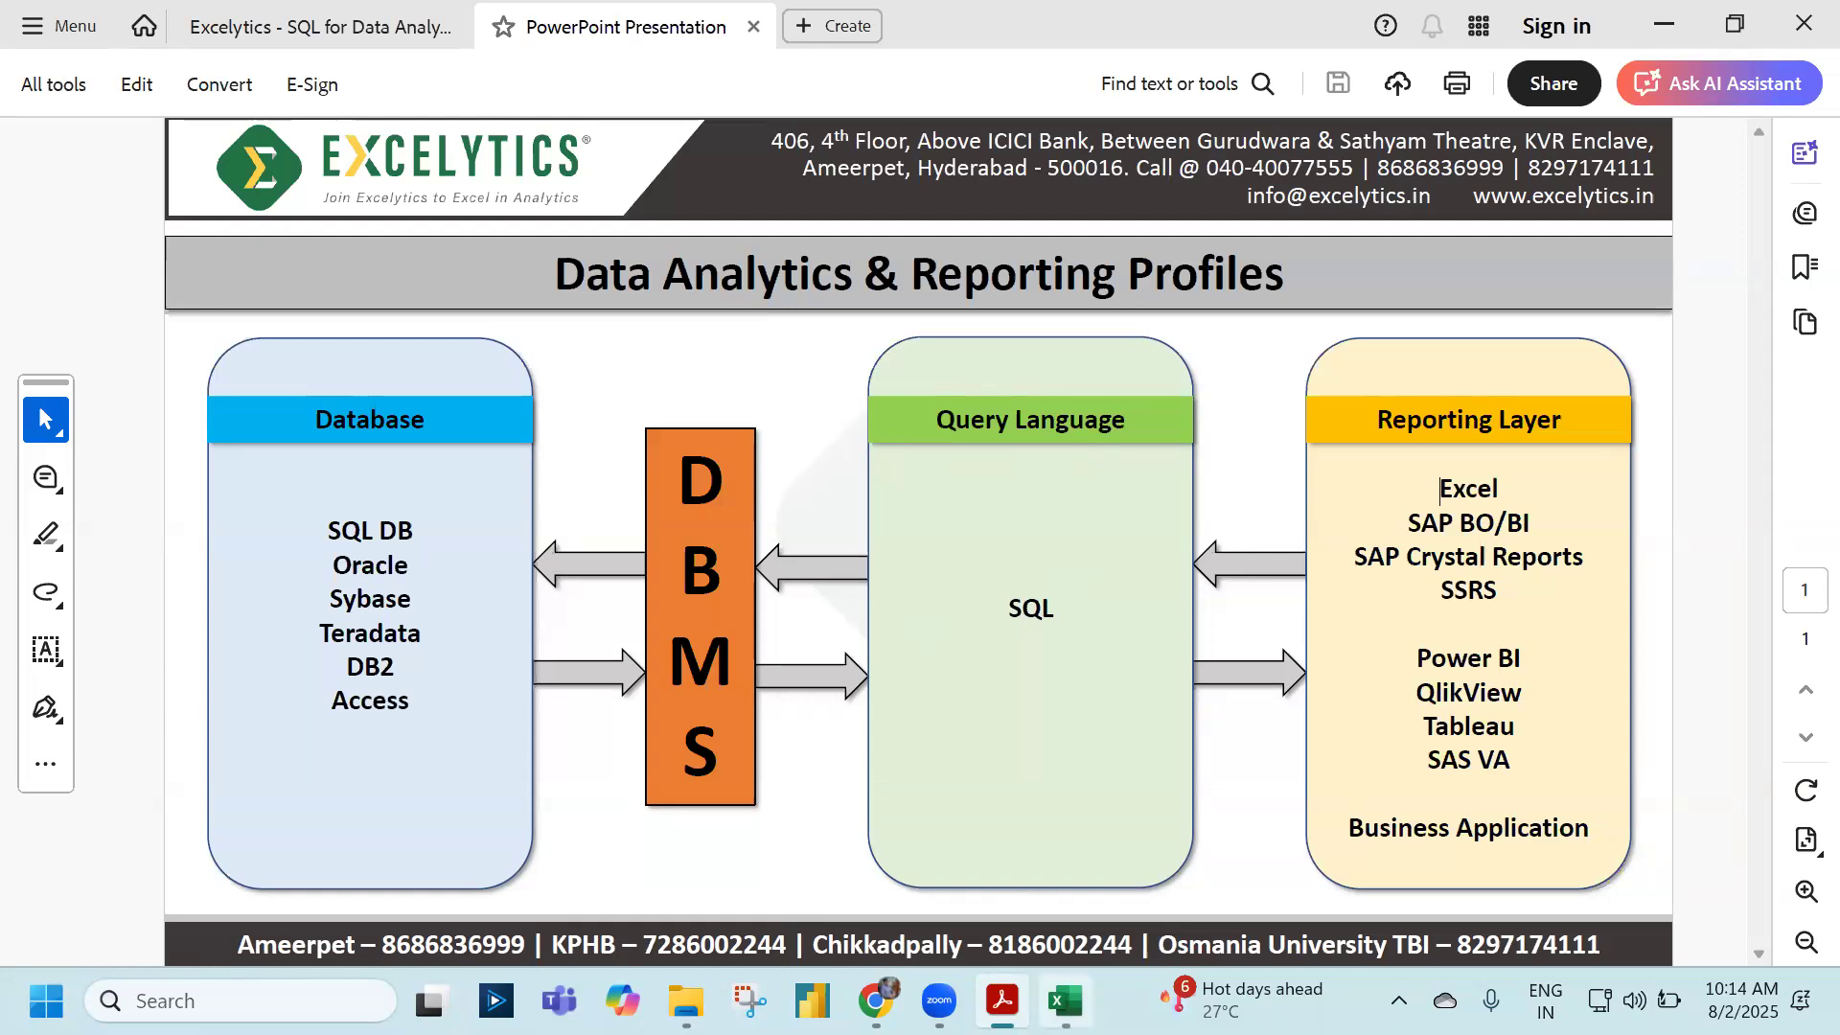
{"action": "mouse_move", "coordinate": [1065, 1001]}
{"action": "left_click", "coordinate": [1016, 939]}
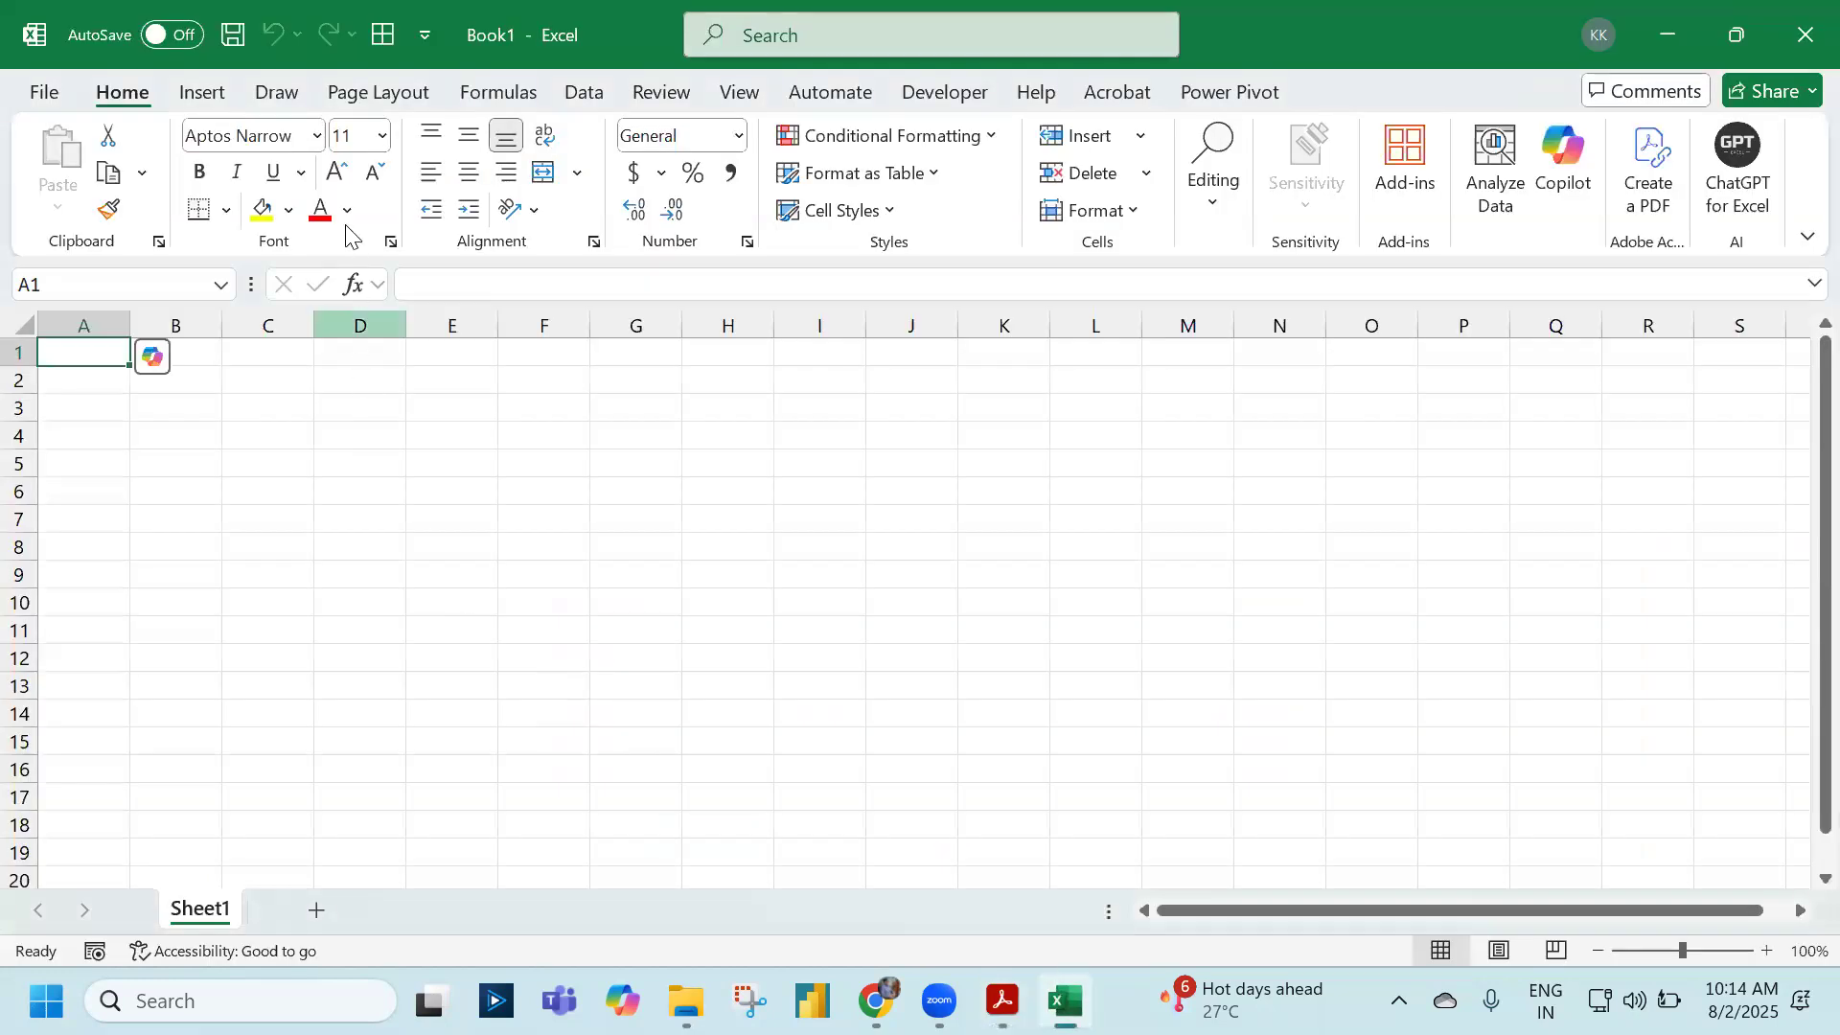
- Start a data import from a SQL Server database, specifying server kka-laptop and database emp
{"action": "left_click", "coordinate": [585, 92]}
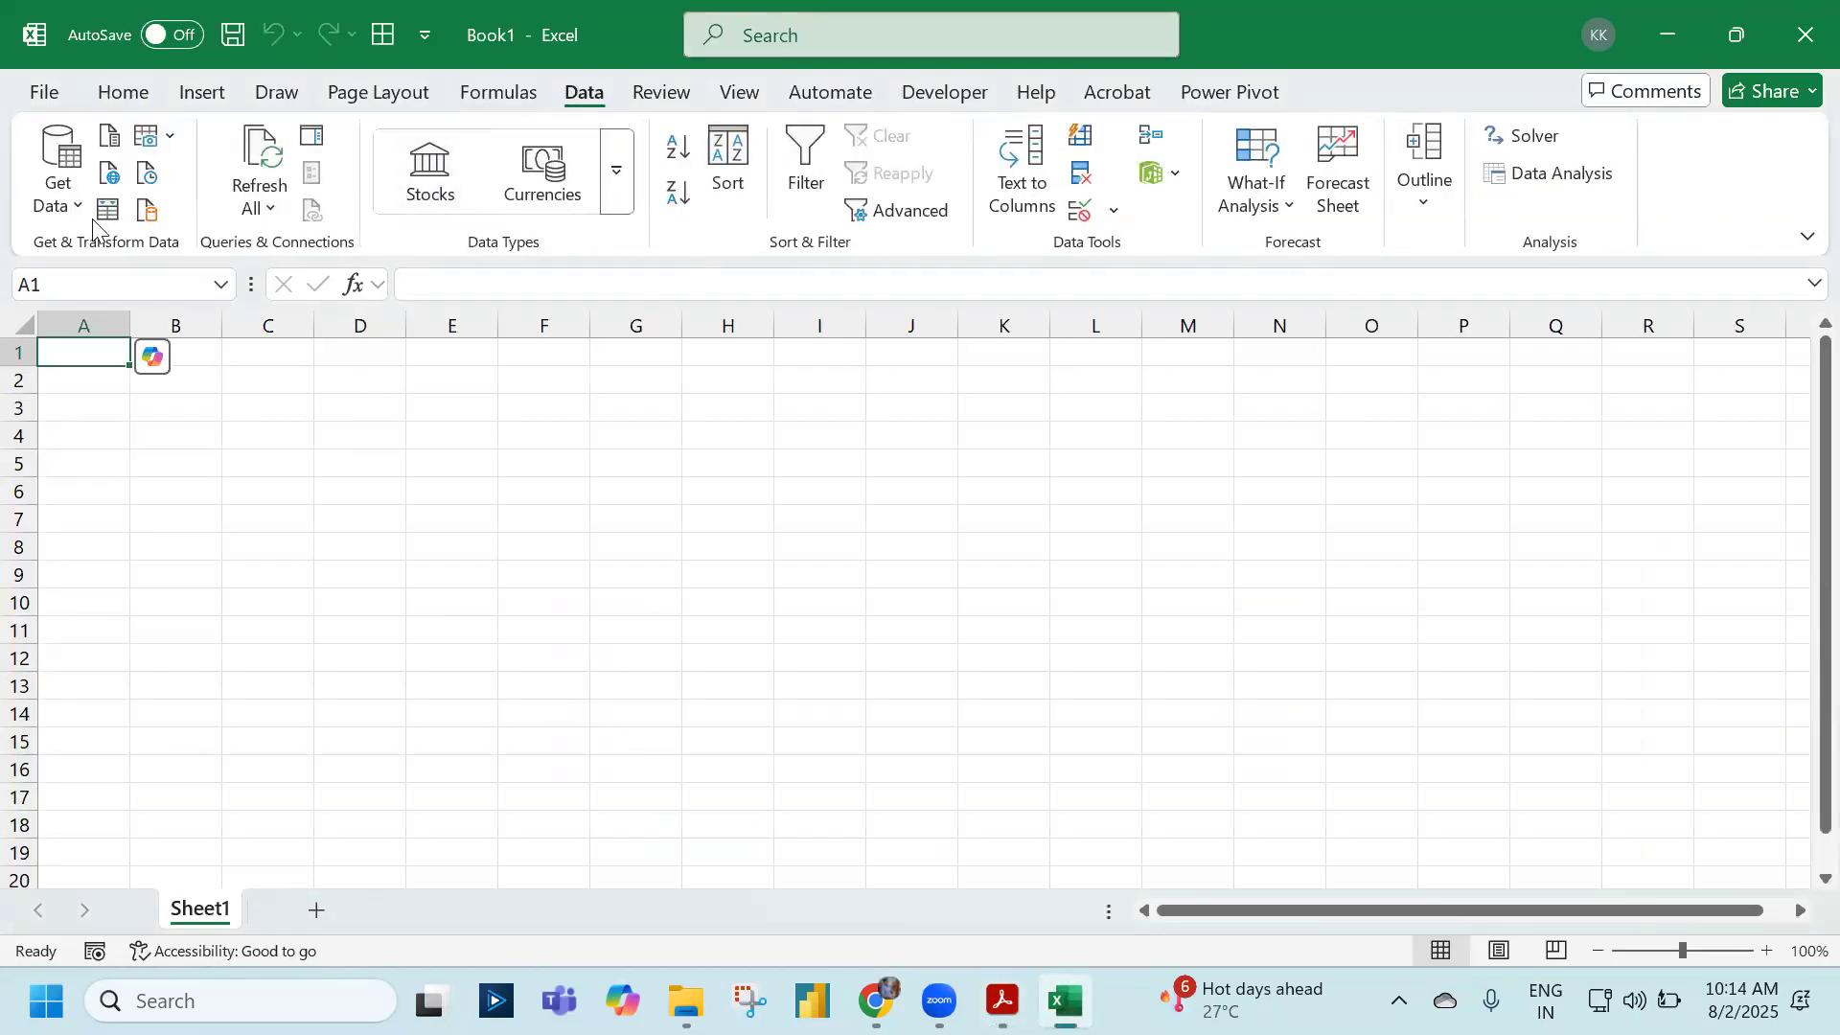
{"action": "left_click", "coordinate": [57, 187]}
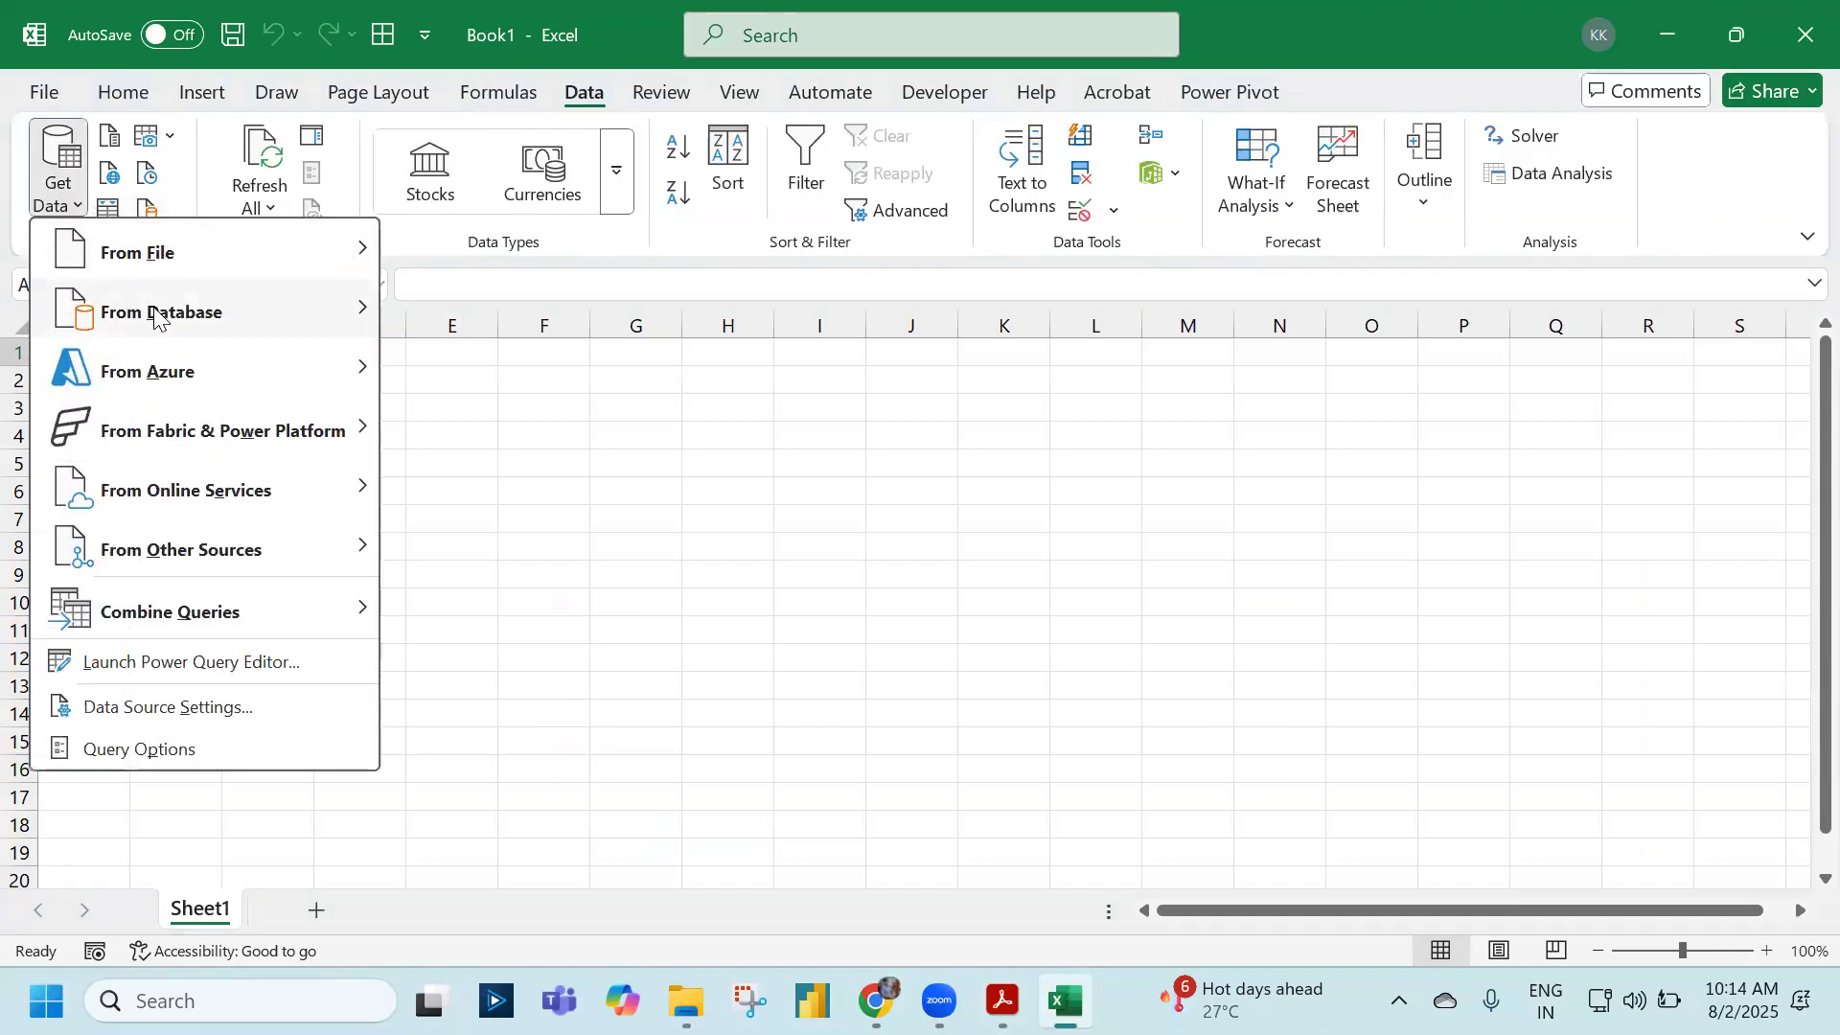
{"action": "mouse_move", "coordinate": [191, 311]}
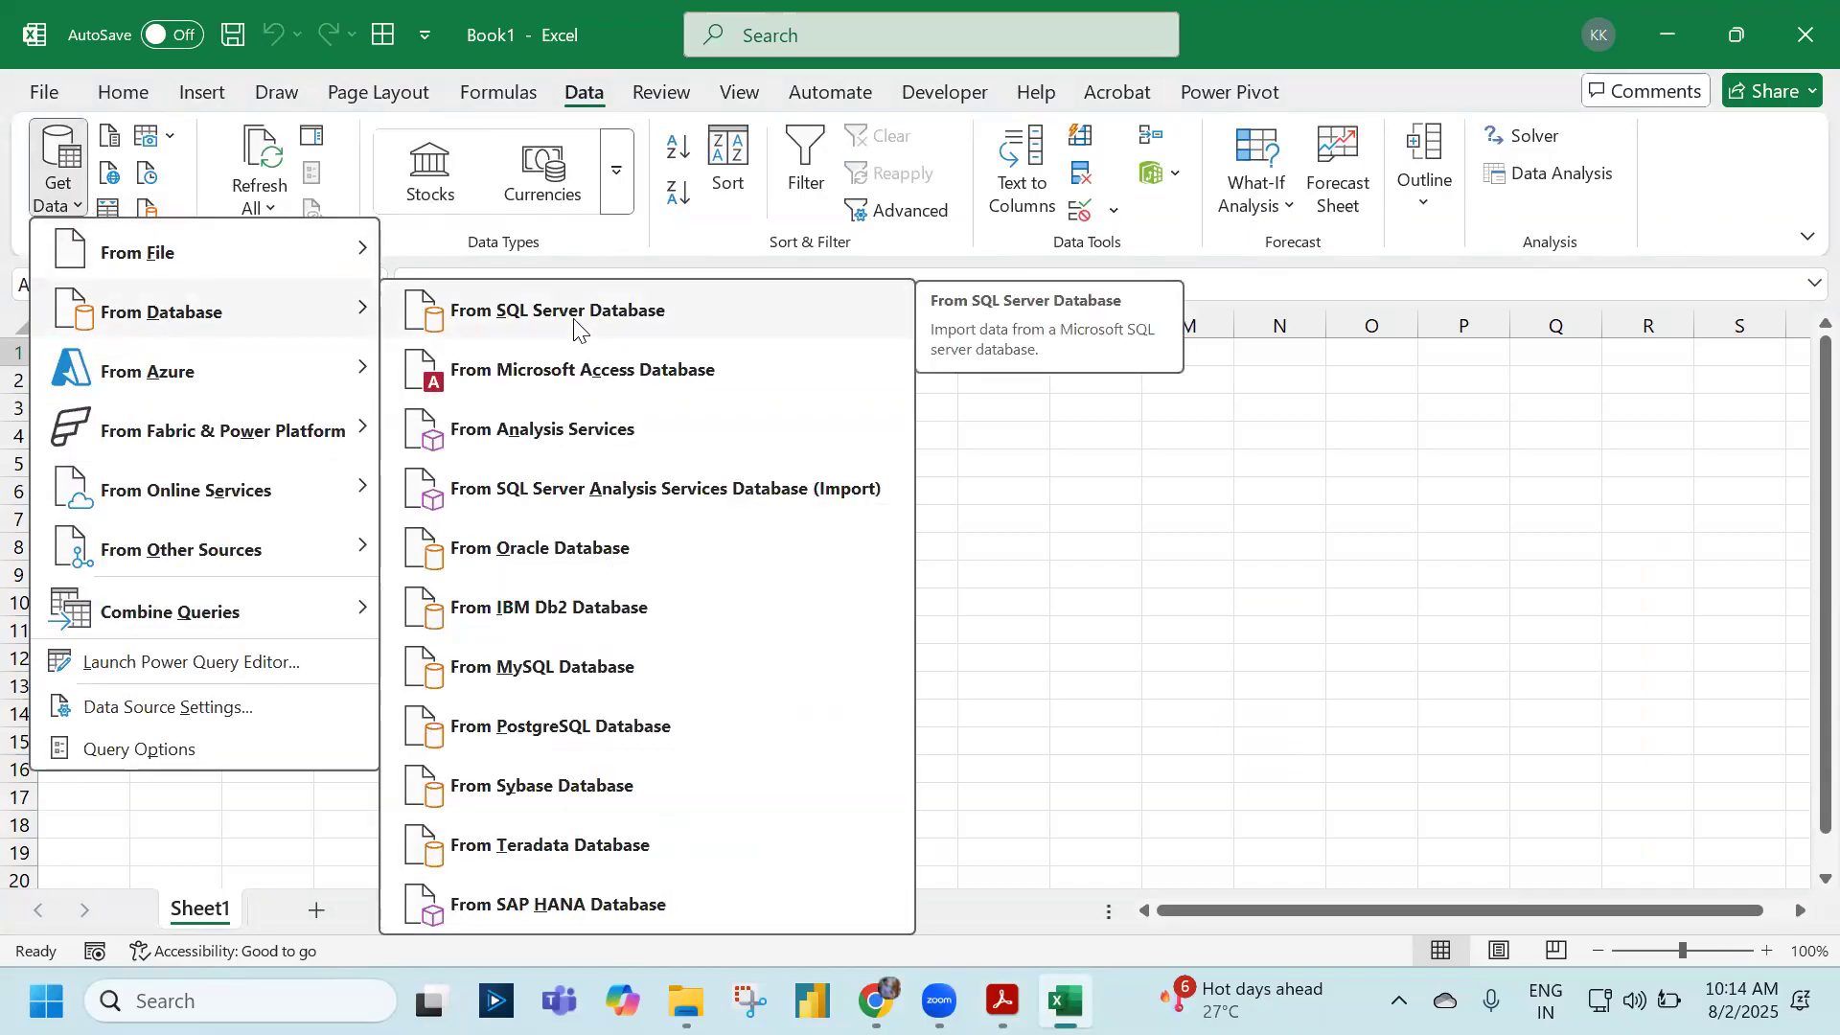
{"action": "left_click", "coordinate": [575, 316]}
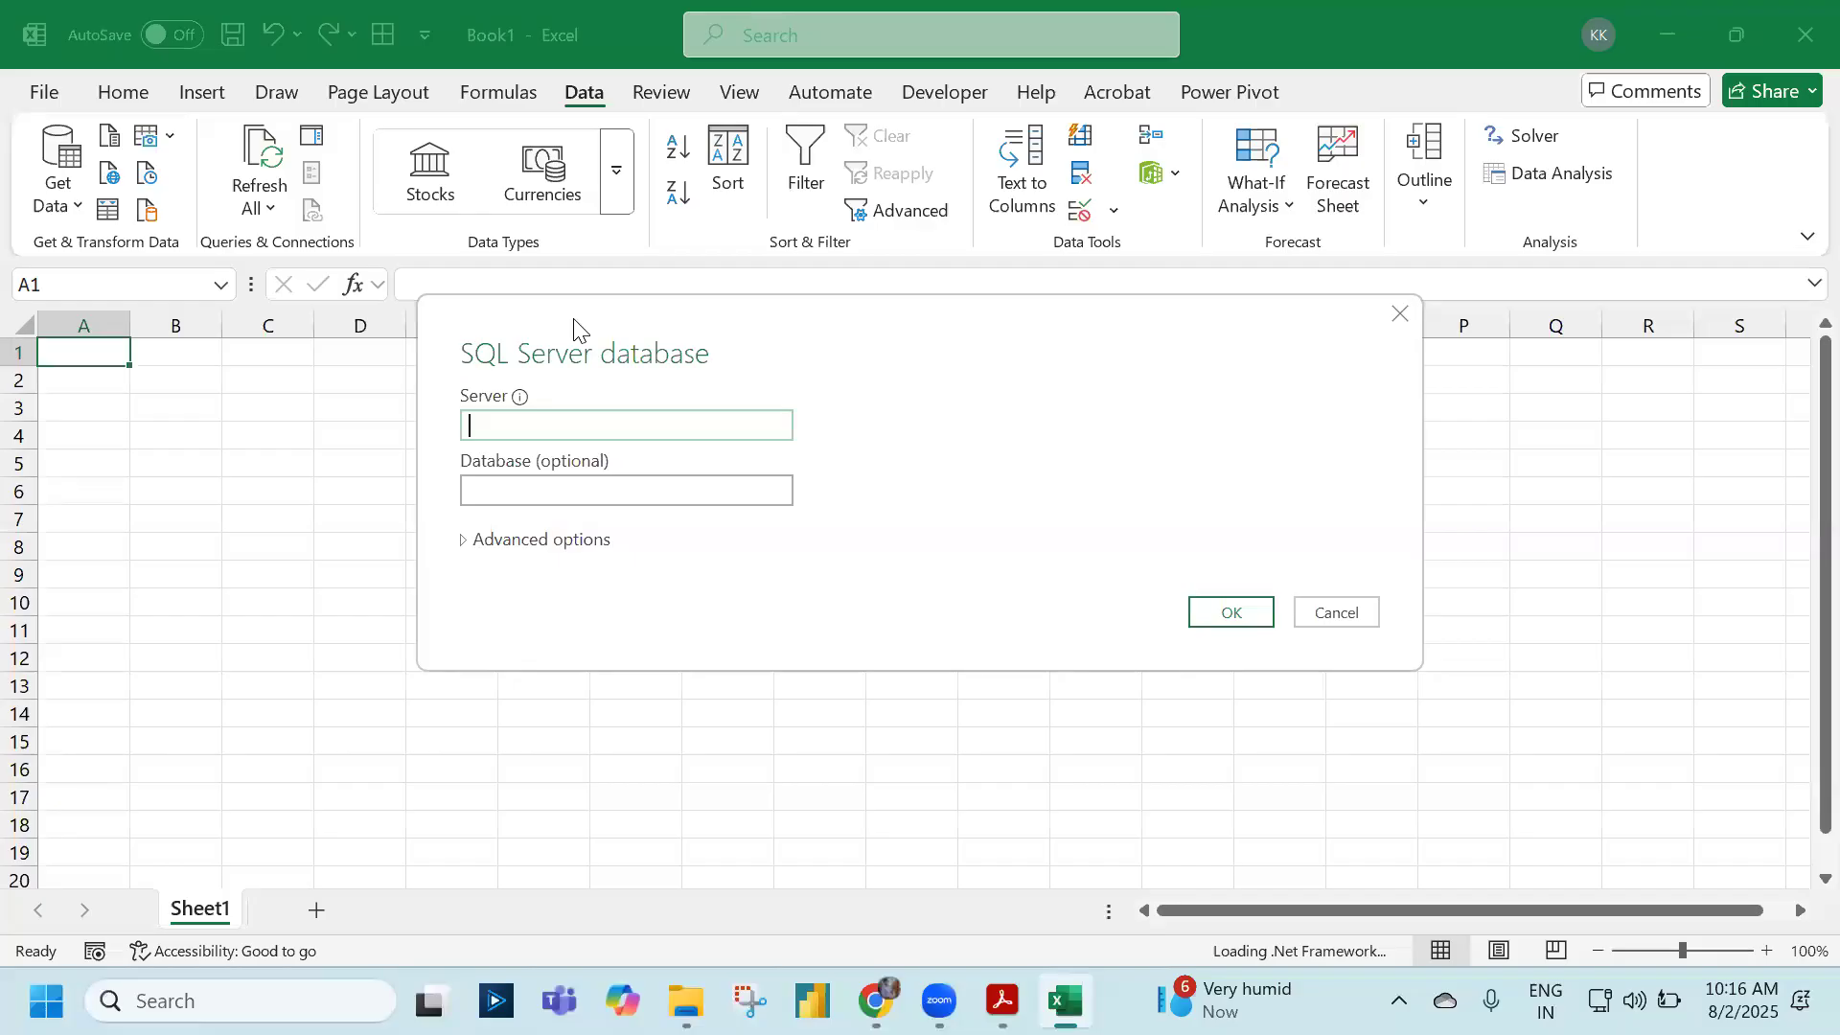
{"action": "type", "text": "kka-laptop"}
{"action": "key", "text": "Tab"}
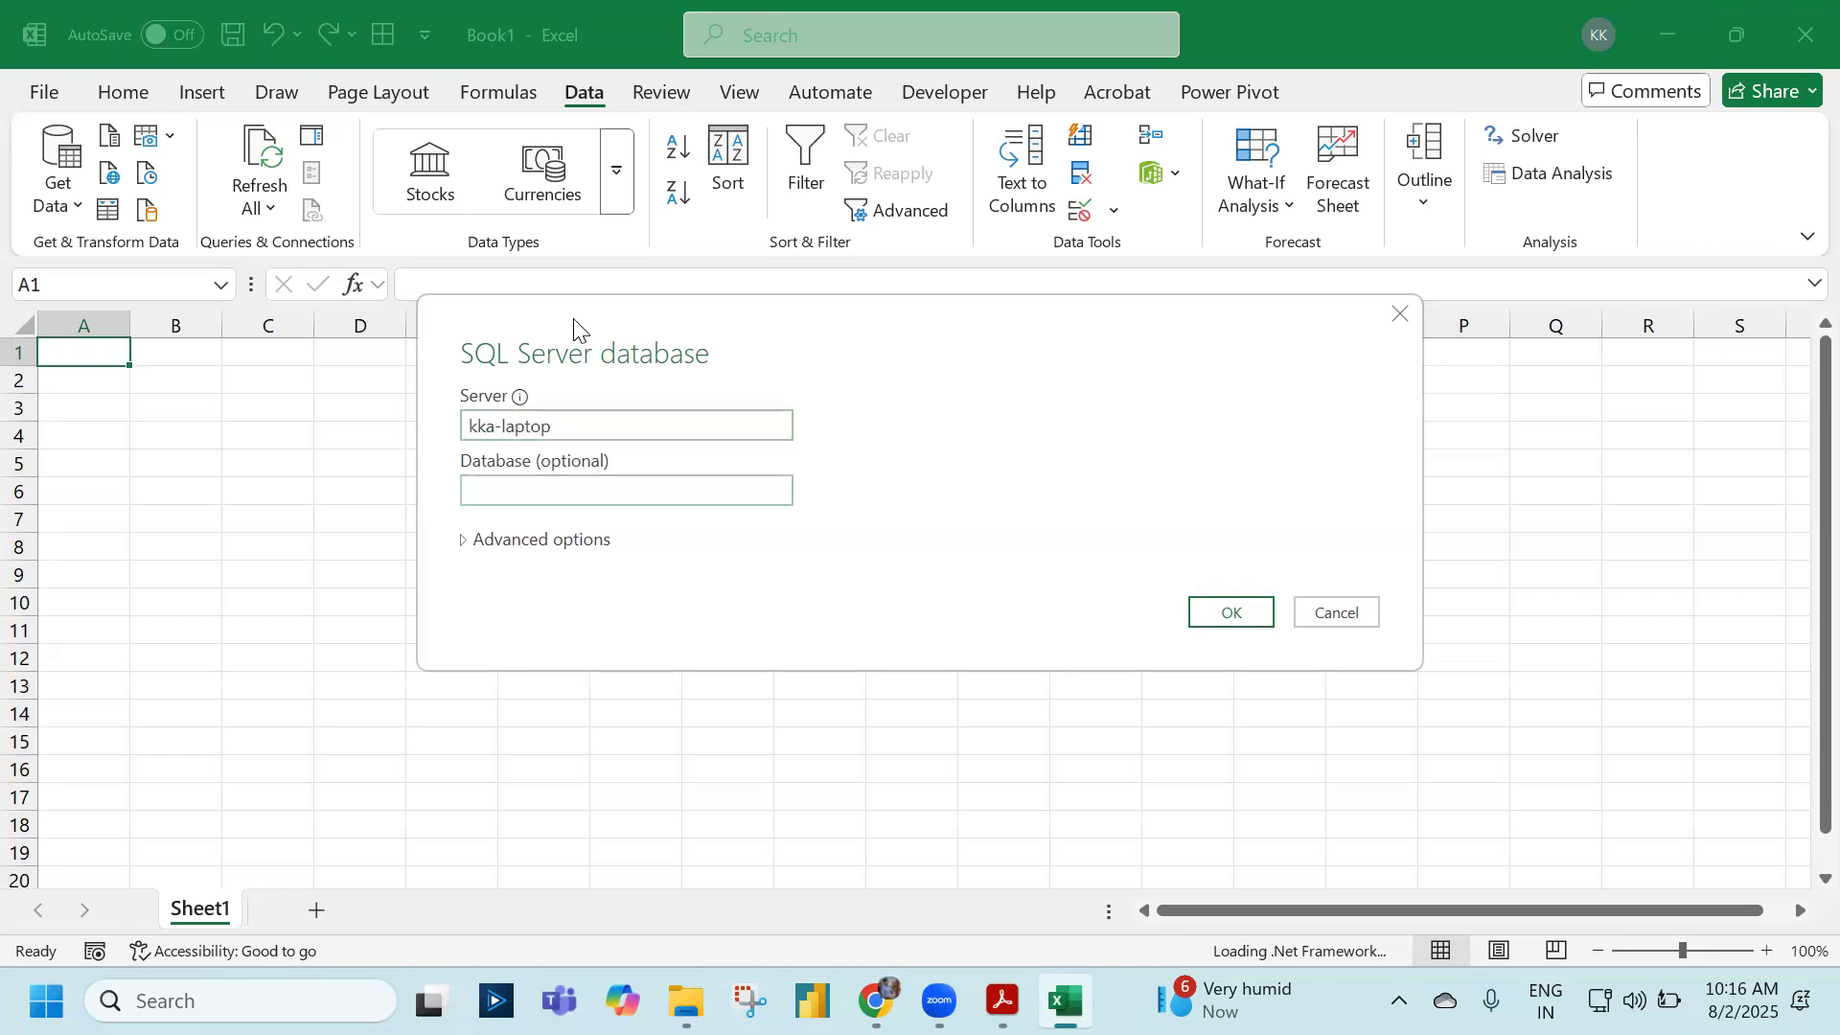
{"action": "type", "text": "emp"}
- Set the import's SQL statement to "select * from employee as e left join dept as d on e.deptid = d.deptid" and preview it
{"action": "left_click", "coordinate": [466, 541]}
{"action": "left_click", "coordinate": [579, 548]}
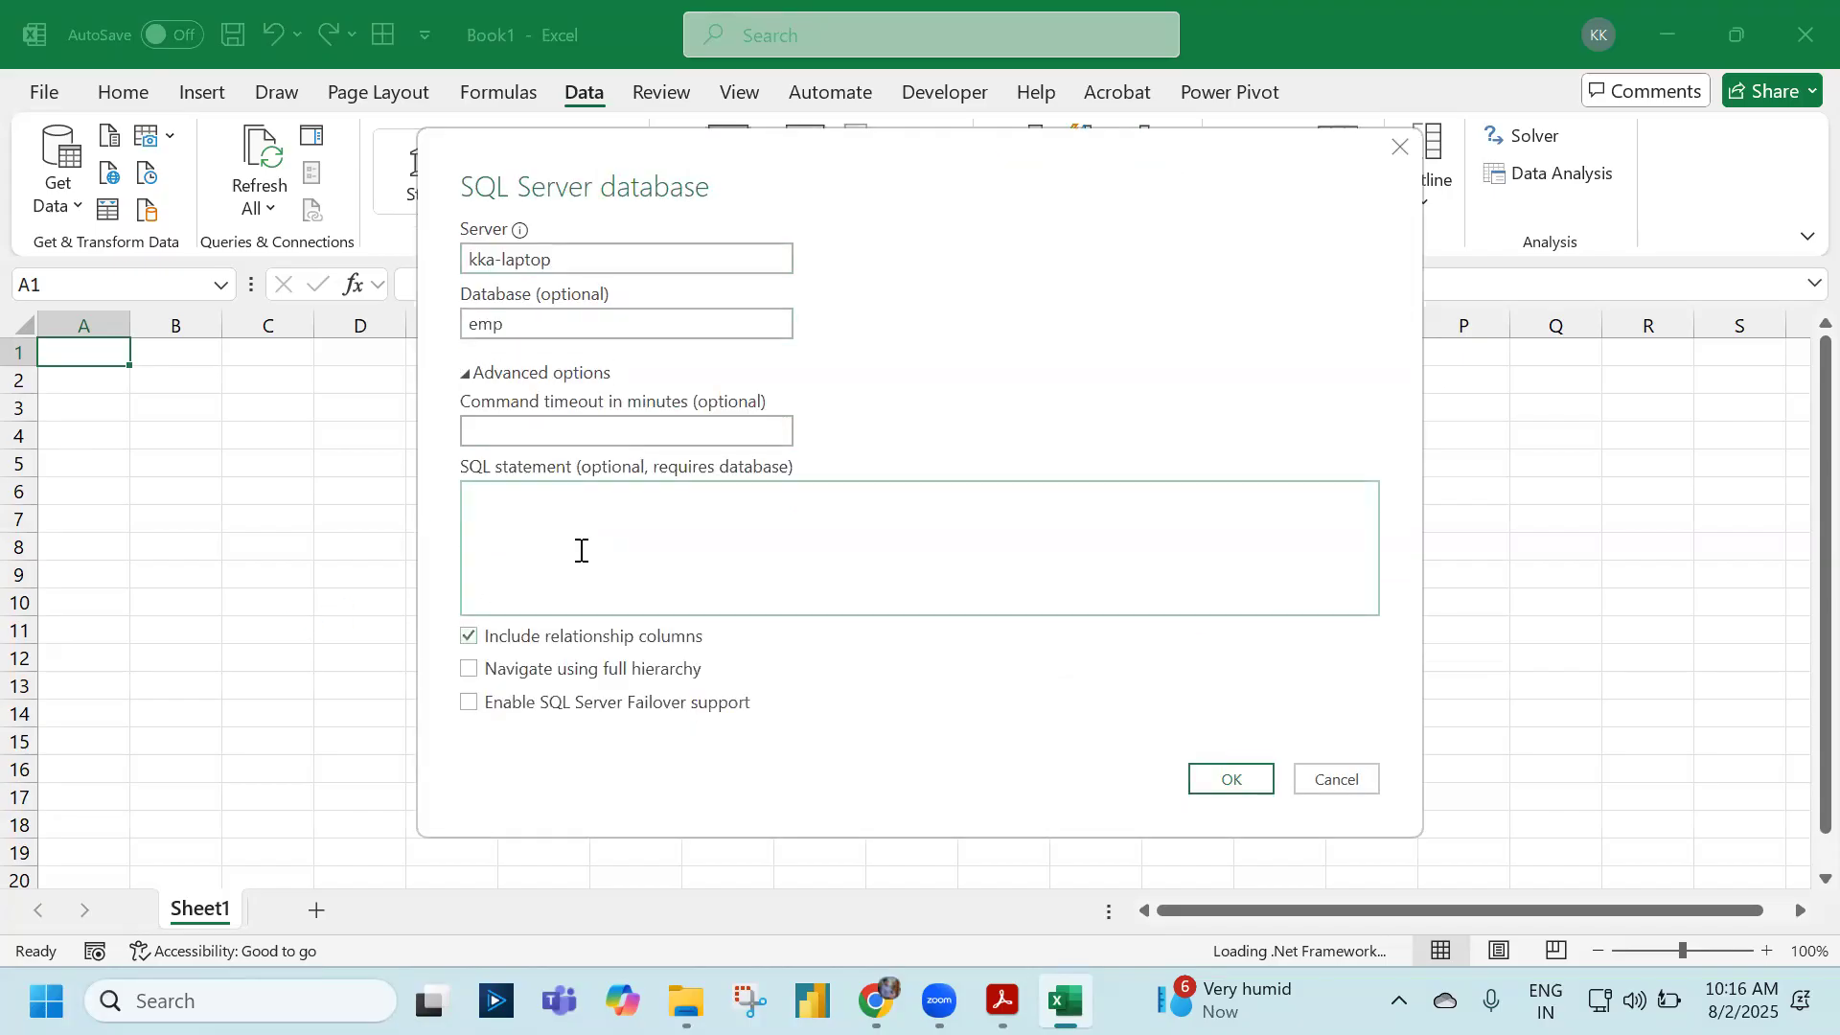
{"action": "type", "text": "select * from employ"}
{"action": "key", "text": "BackSpace"}
{"action": "type", "text": "yee as"}
{"action": "type", "text": "e left join"}
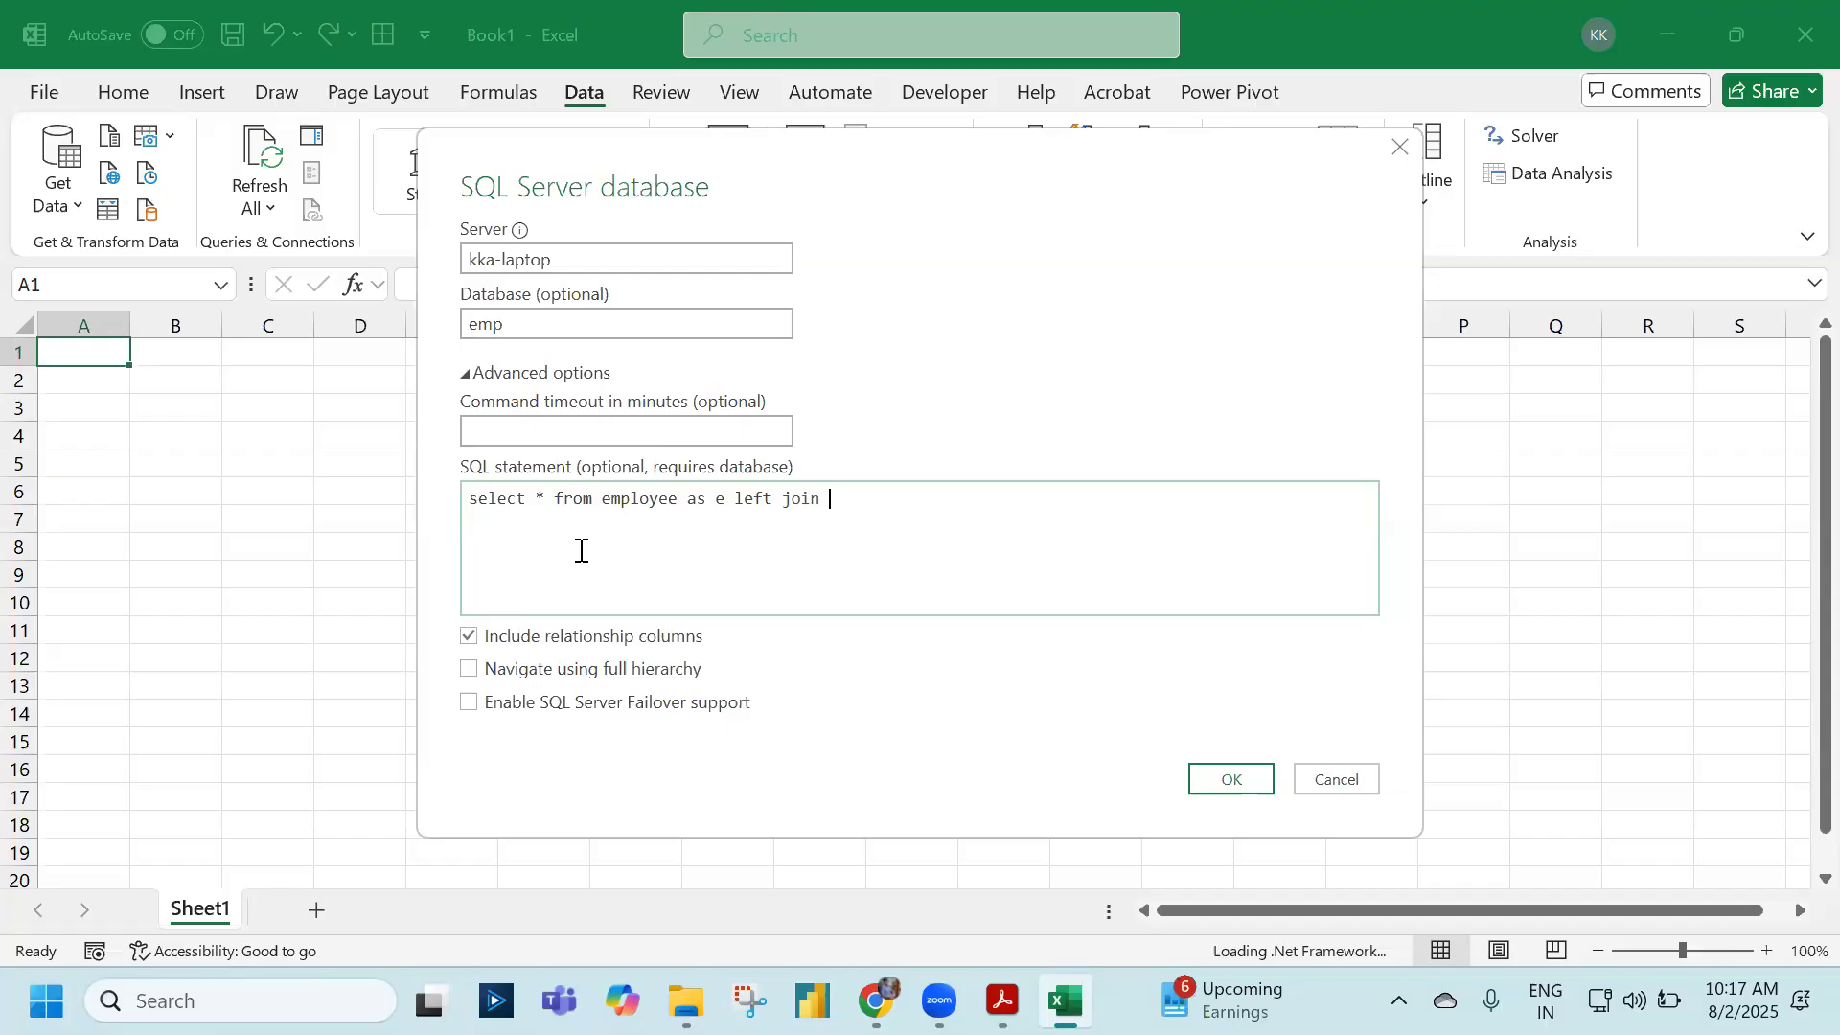
{"action": "type", "text": "dept as "}
{"action": "type", "text": "d"}
{"action": "type", "text": " on "}
{"action": "type", "text": "e.deptid = d"}
{"action": "type", "text": ".ded"}
{"action": "key", "text": "BackSpace"}
{"action": "type", "text": "p"}
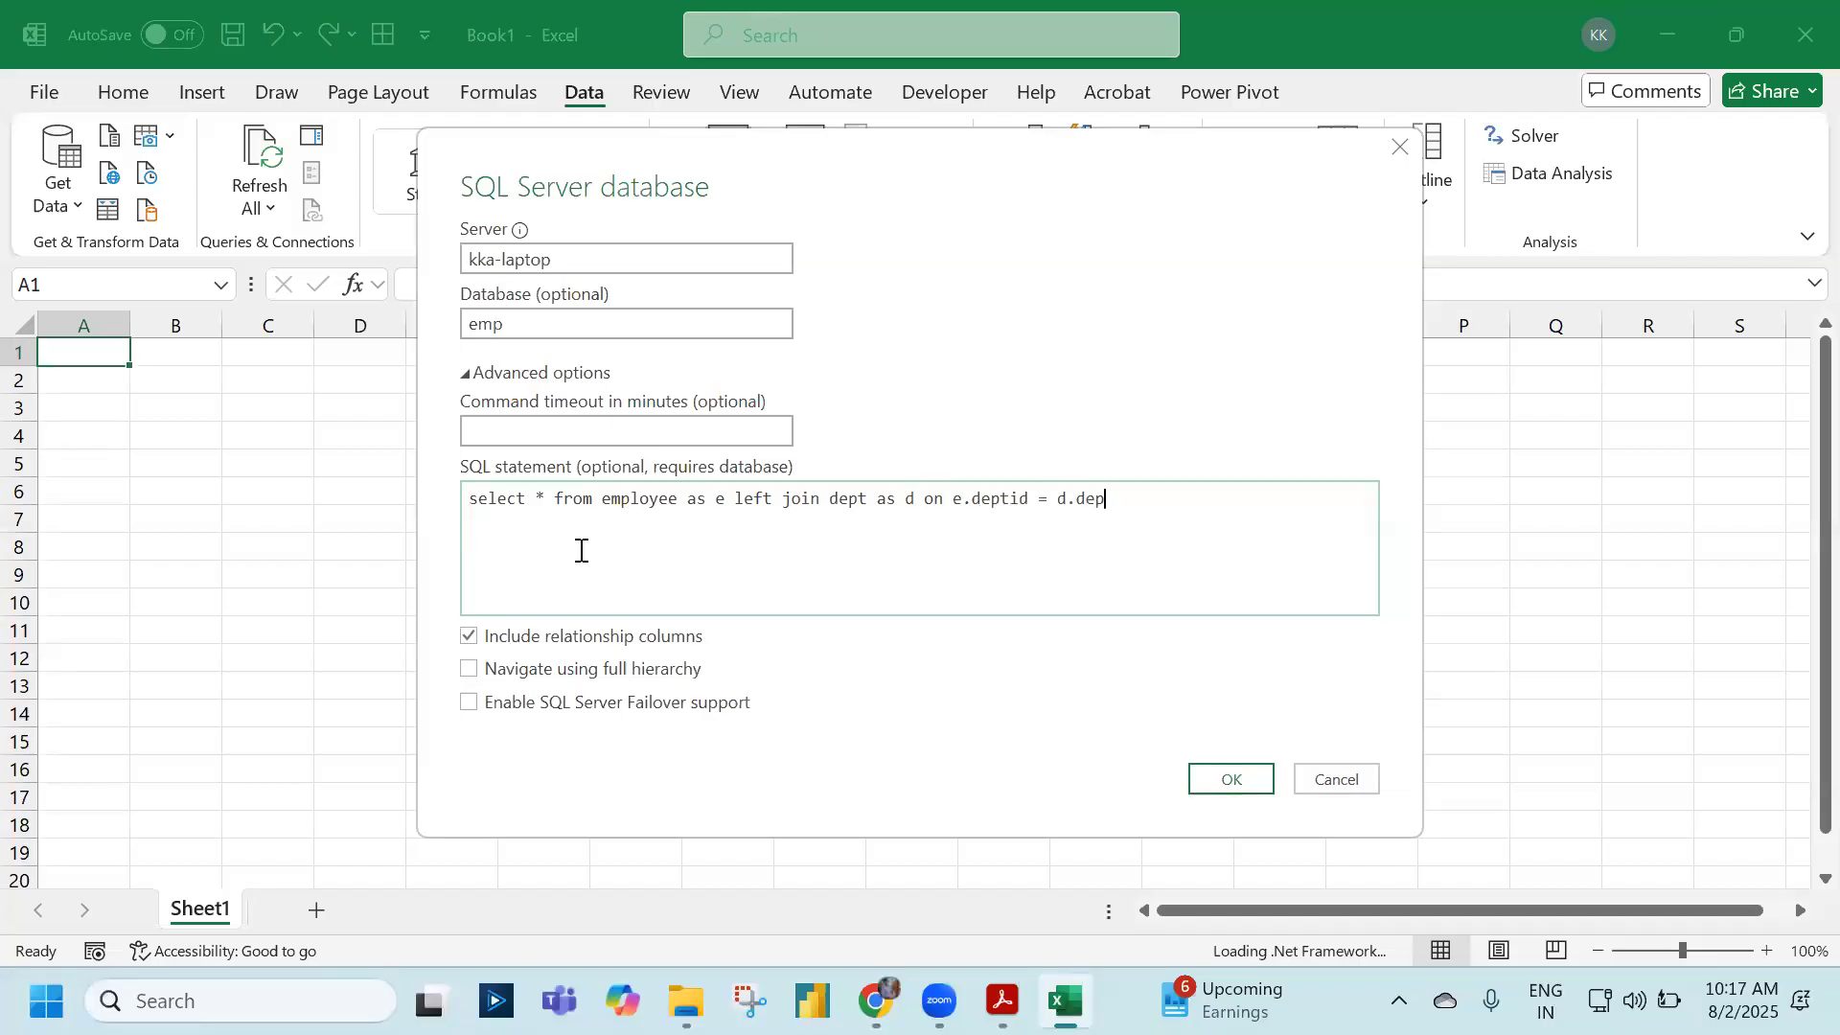
{"action": "type", "text": "tid"}
{"action": "left_click", "coordinate": [1230, 780]}
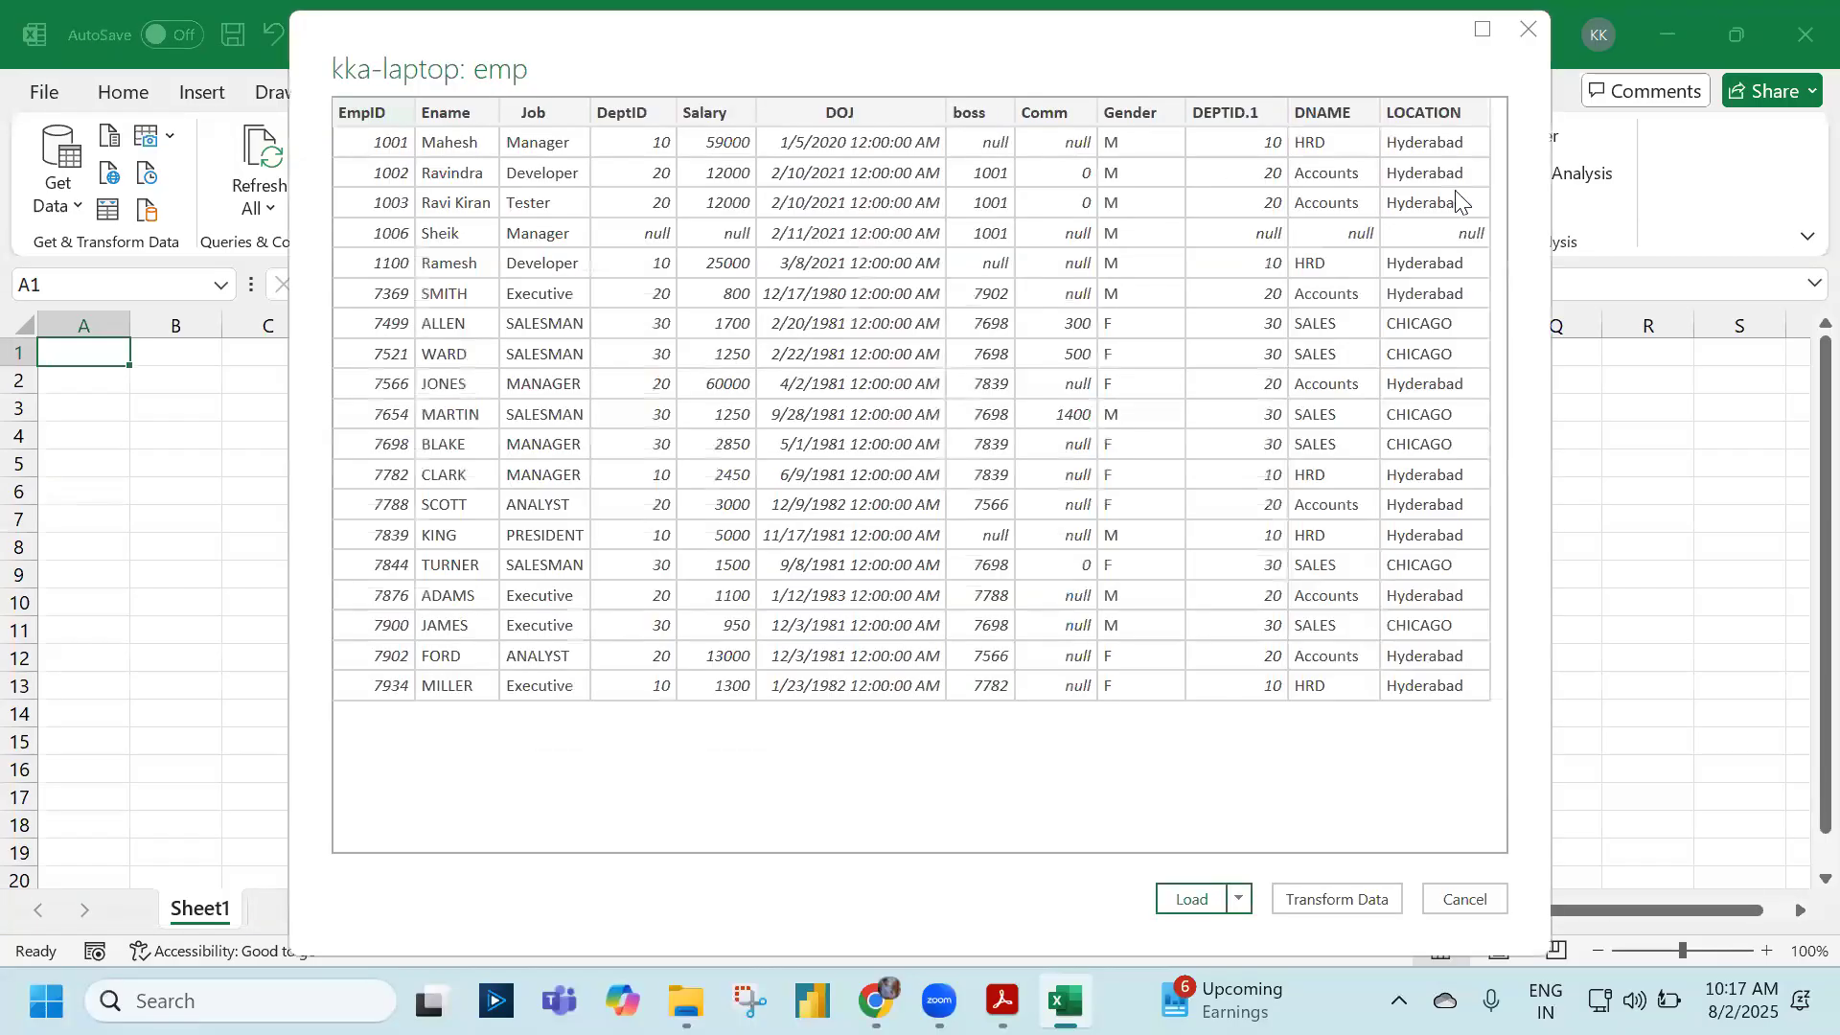
- Load the query result as a table into the existing worksheet at cell A1
{"action": "left_click", "coordinate": [1236, 898]}
{"action": "left_click", "coordinate": [1265, 951]}
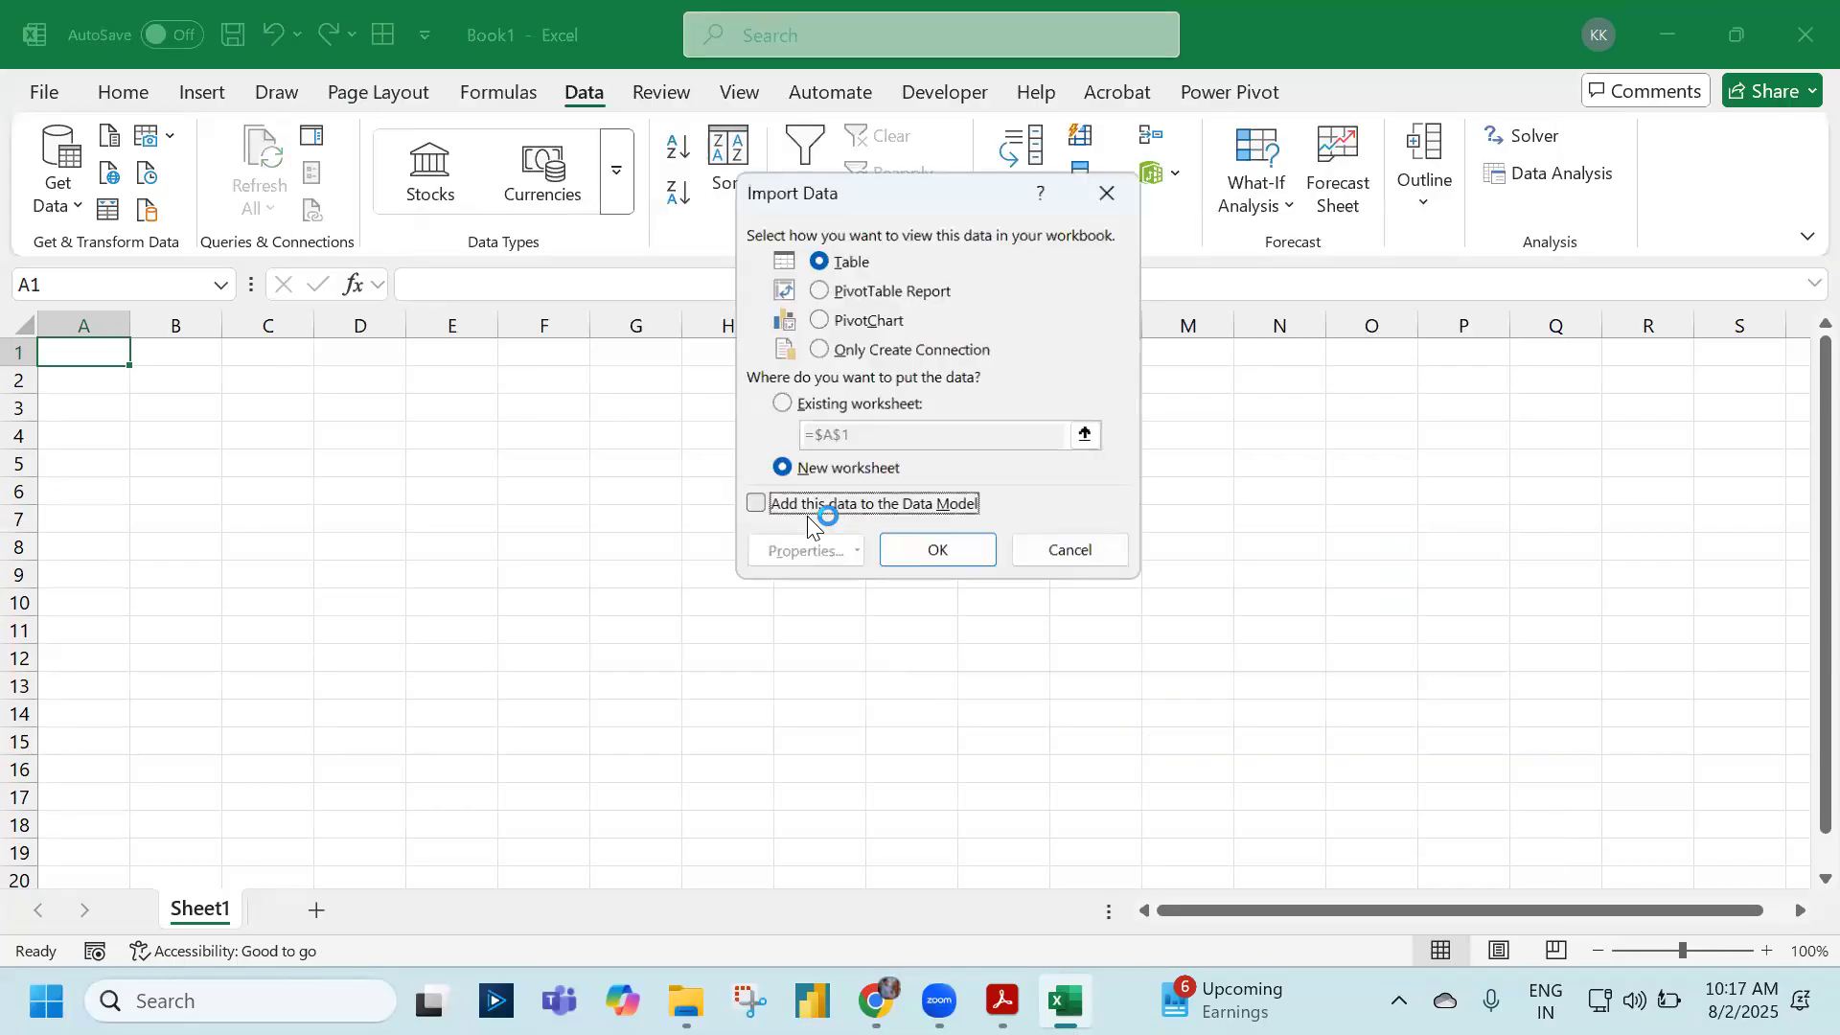
{"action": "key", "text": "alt+e"}
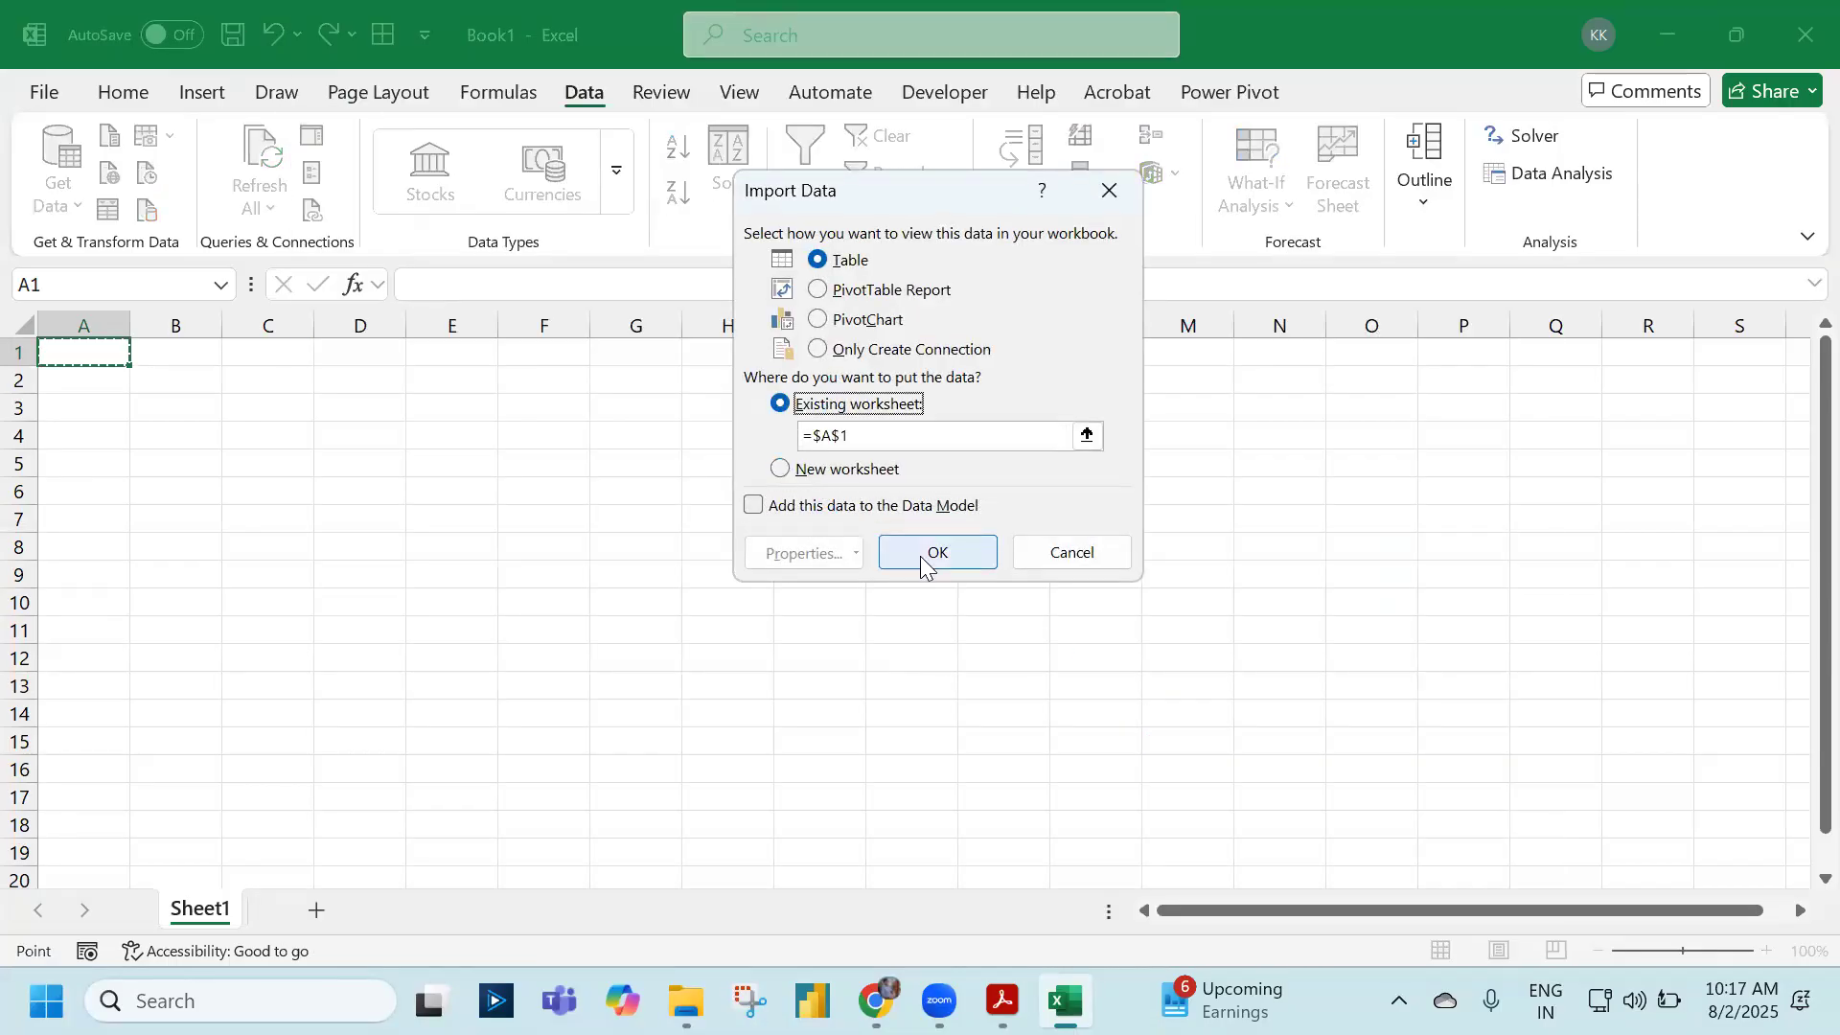
{"action": "left_click", "coordinate": [924, 556]}
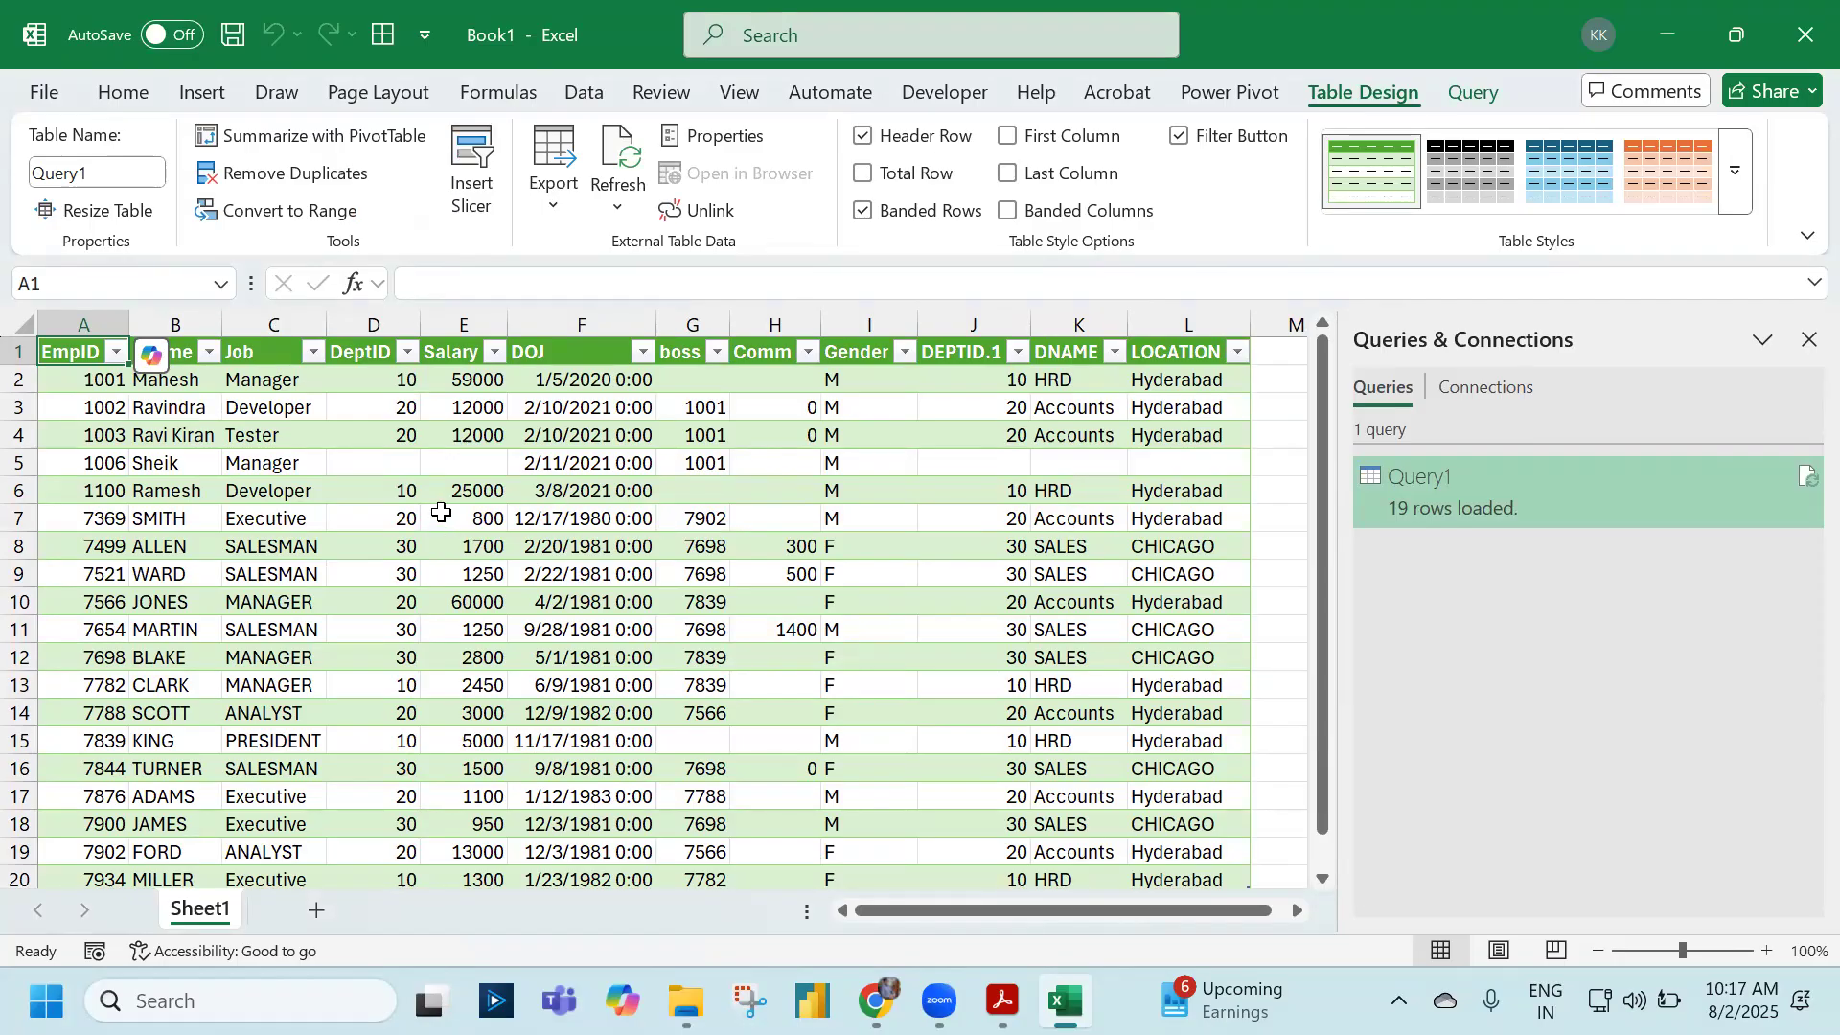
- Clear the imported values in E7:L17 and refresh Query1 to reload the data from the database
{"action": "left_click_drag", "start_coordinate": [440, 517], "coordinate": [1126, 796]}
{"action": "key", "text": "Delete"}
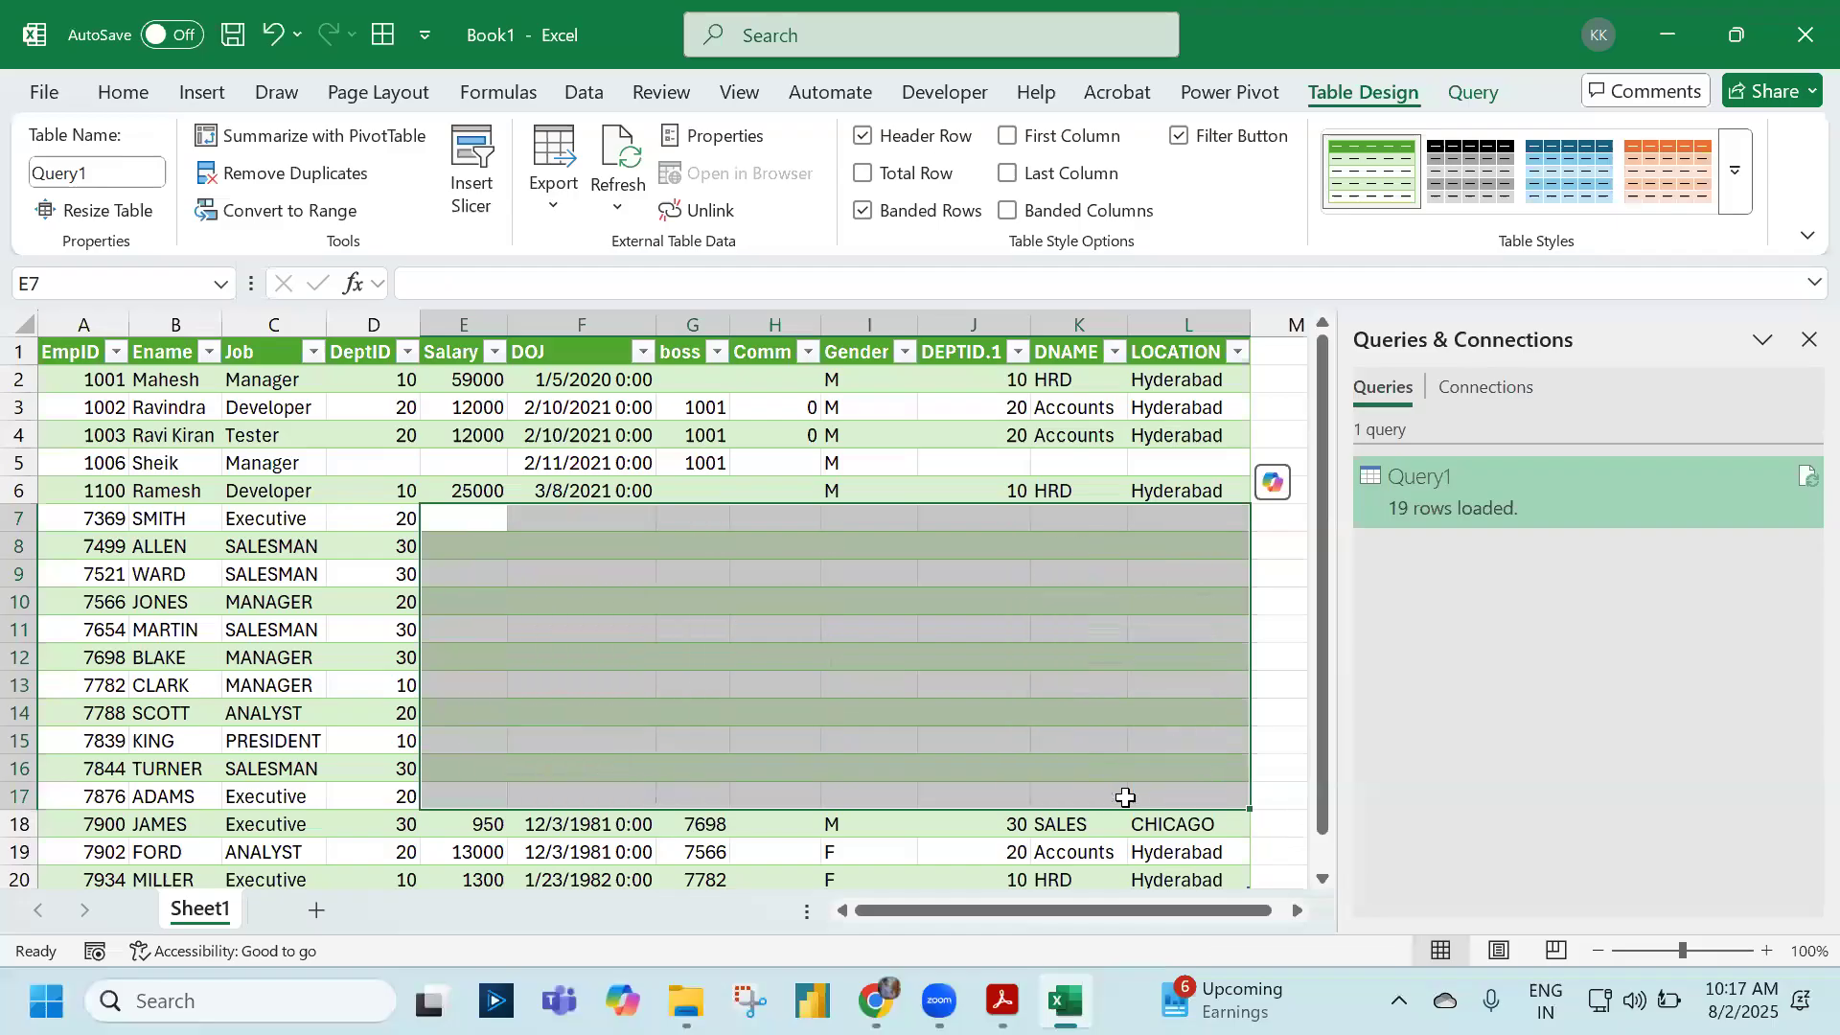
{"action": "left_click", "coordinate": [907, 718]}
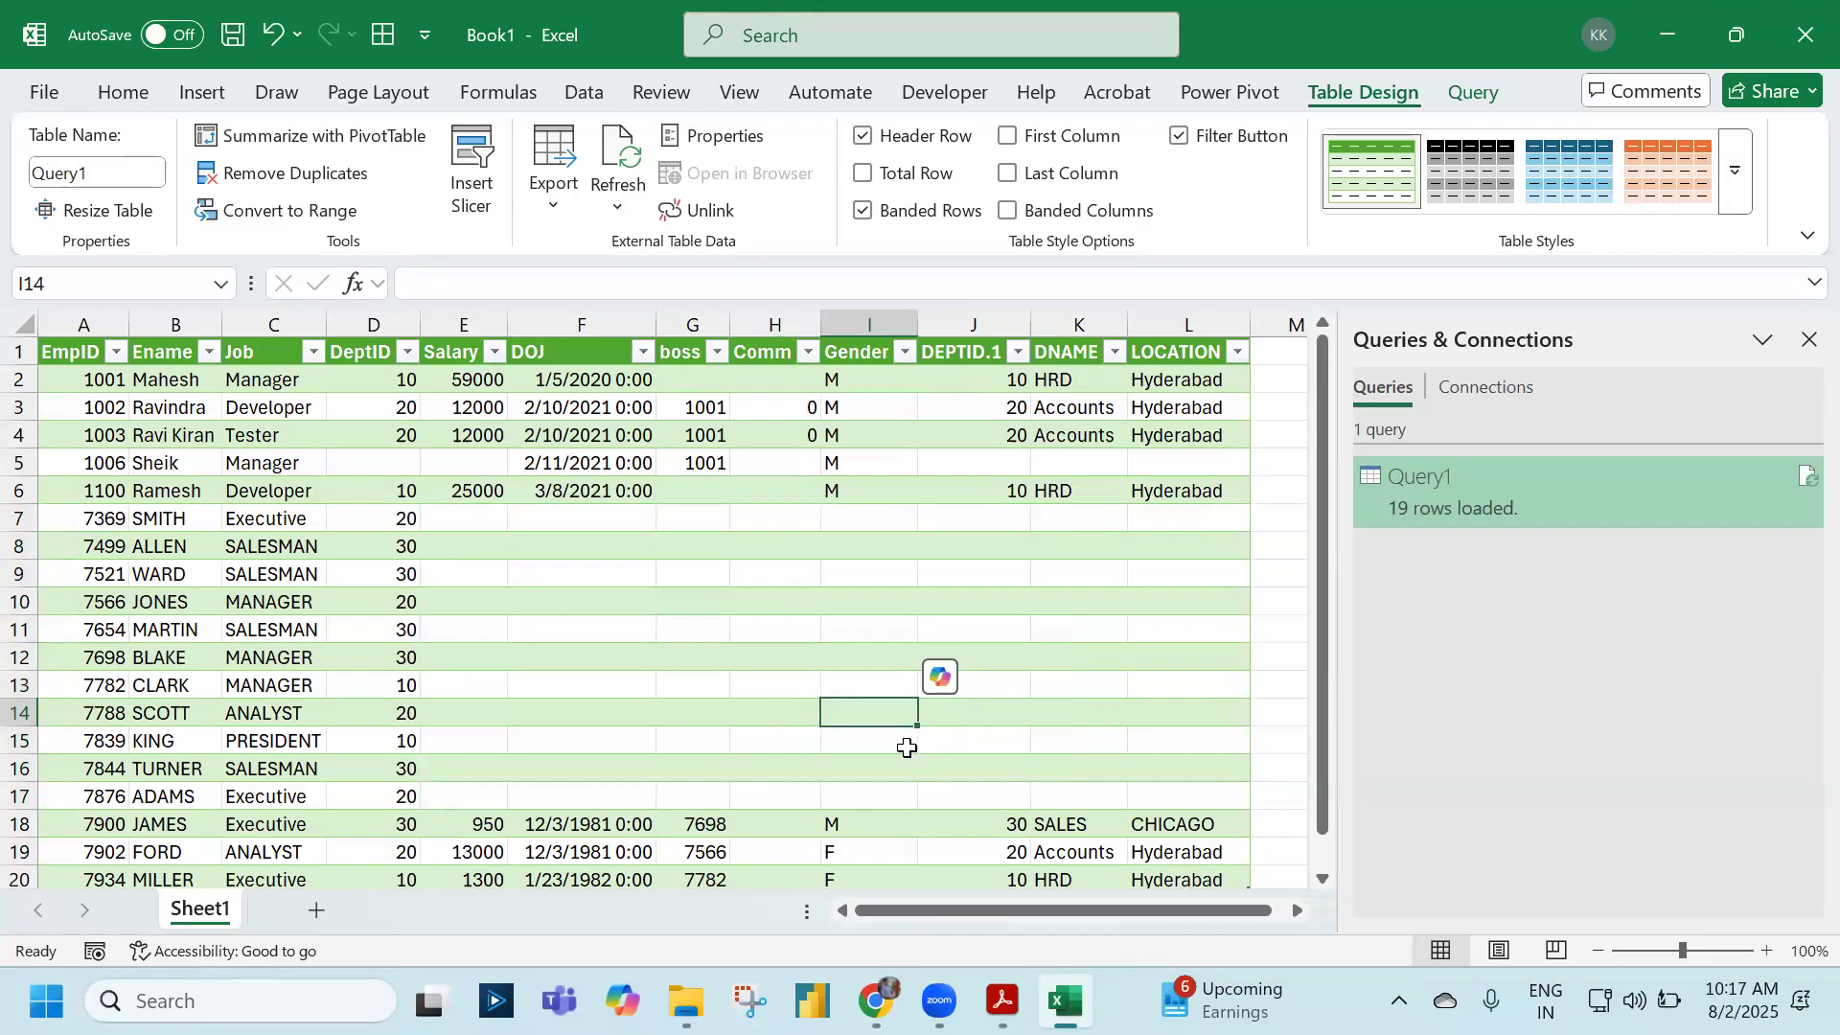
{"action": "left_click", "coordinate": [1804, 480]}
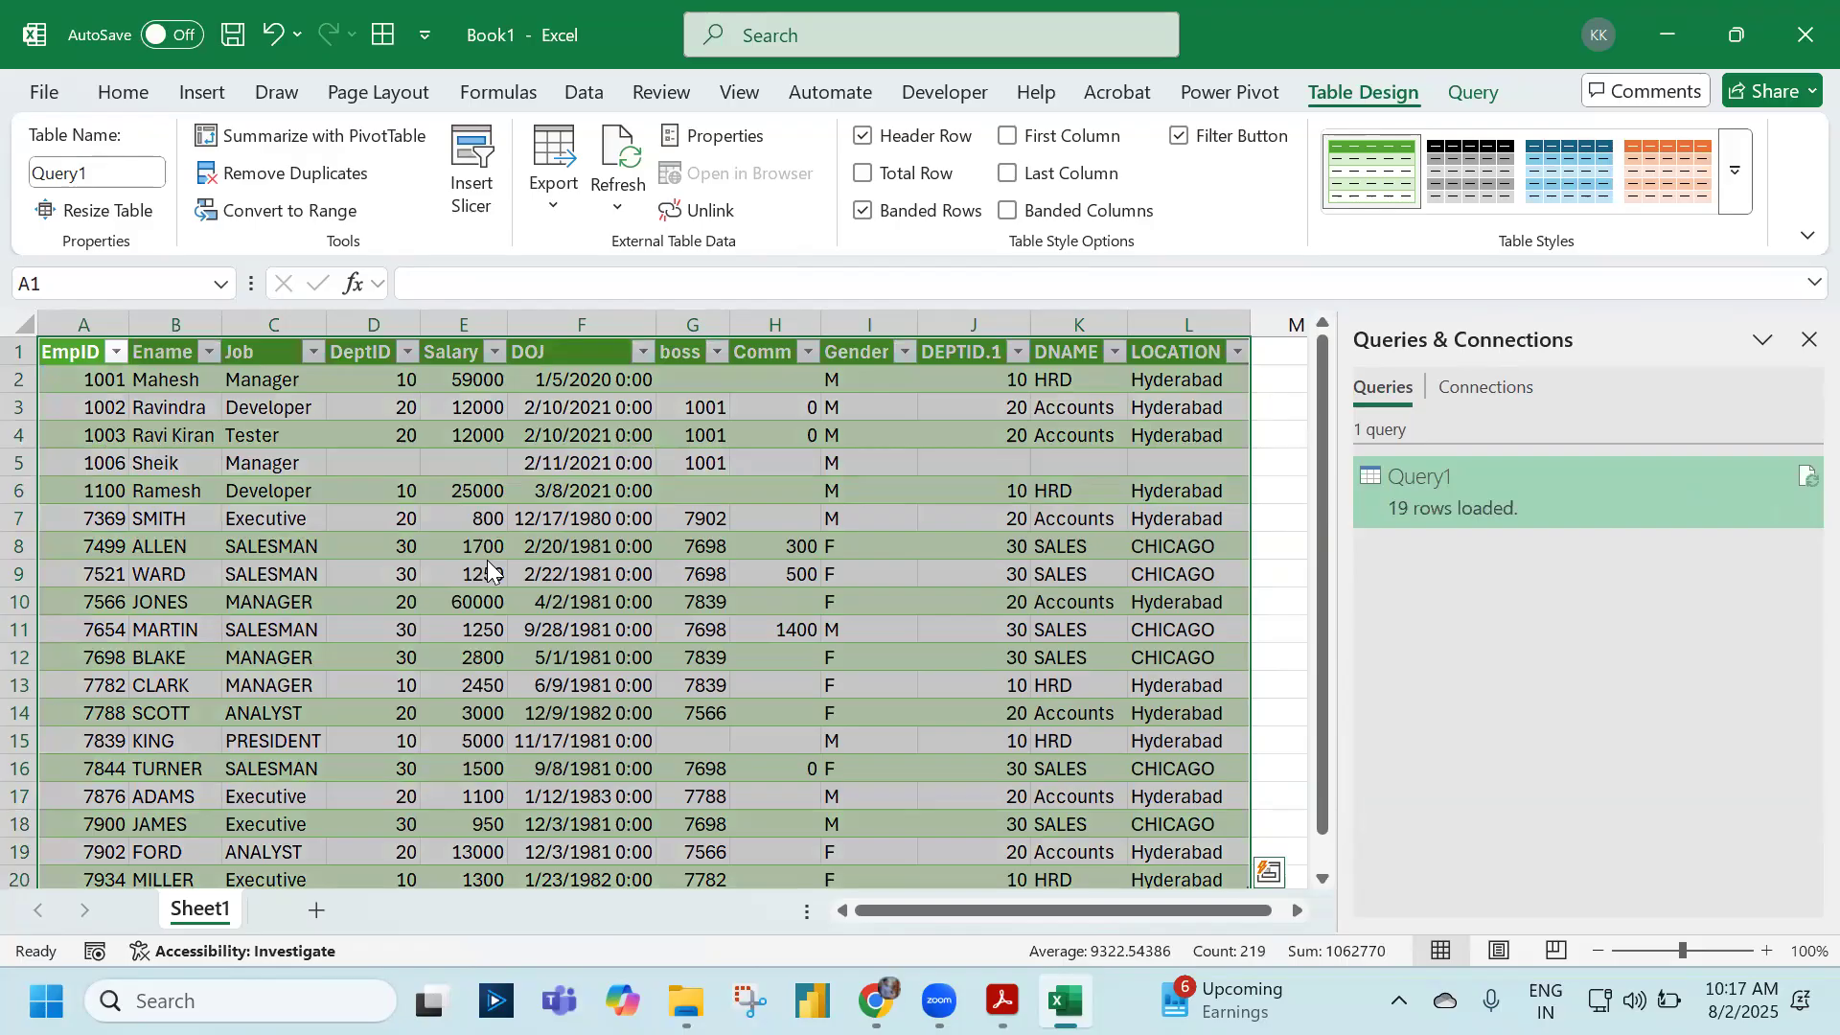
- Switch to the presentation in Acrobat and point out SQL, DBMS and SQL DB in the reporting diagram
{"action": "mouse_move", "coordinate": [1013, 977]}
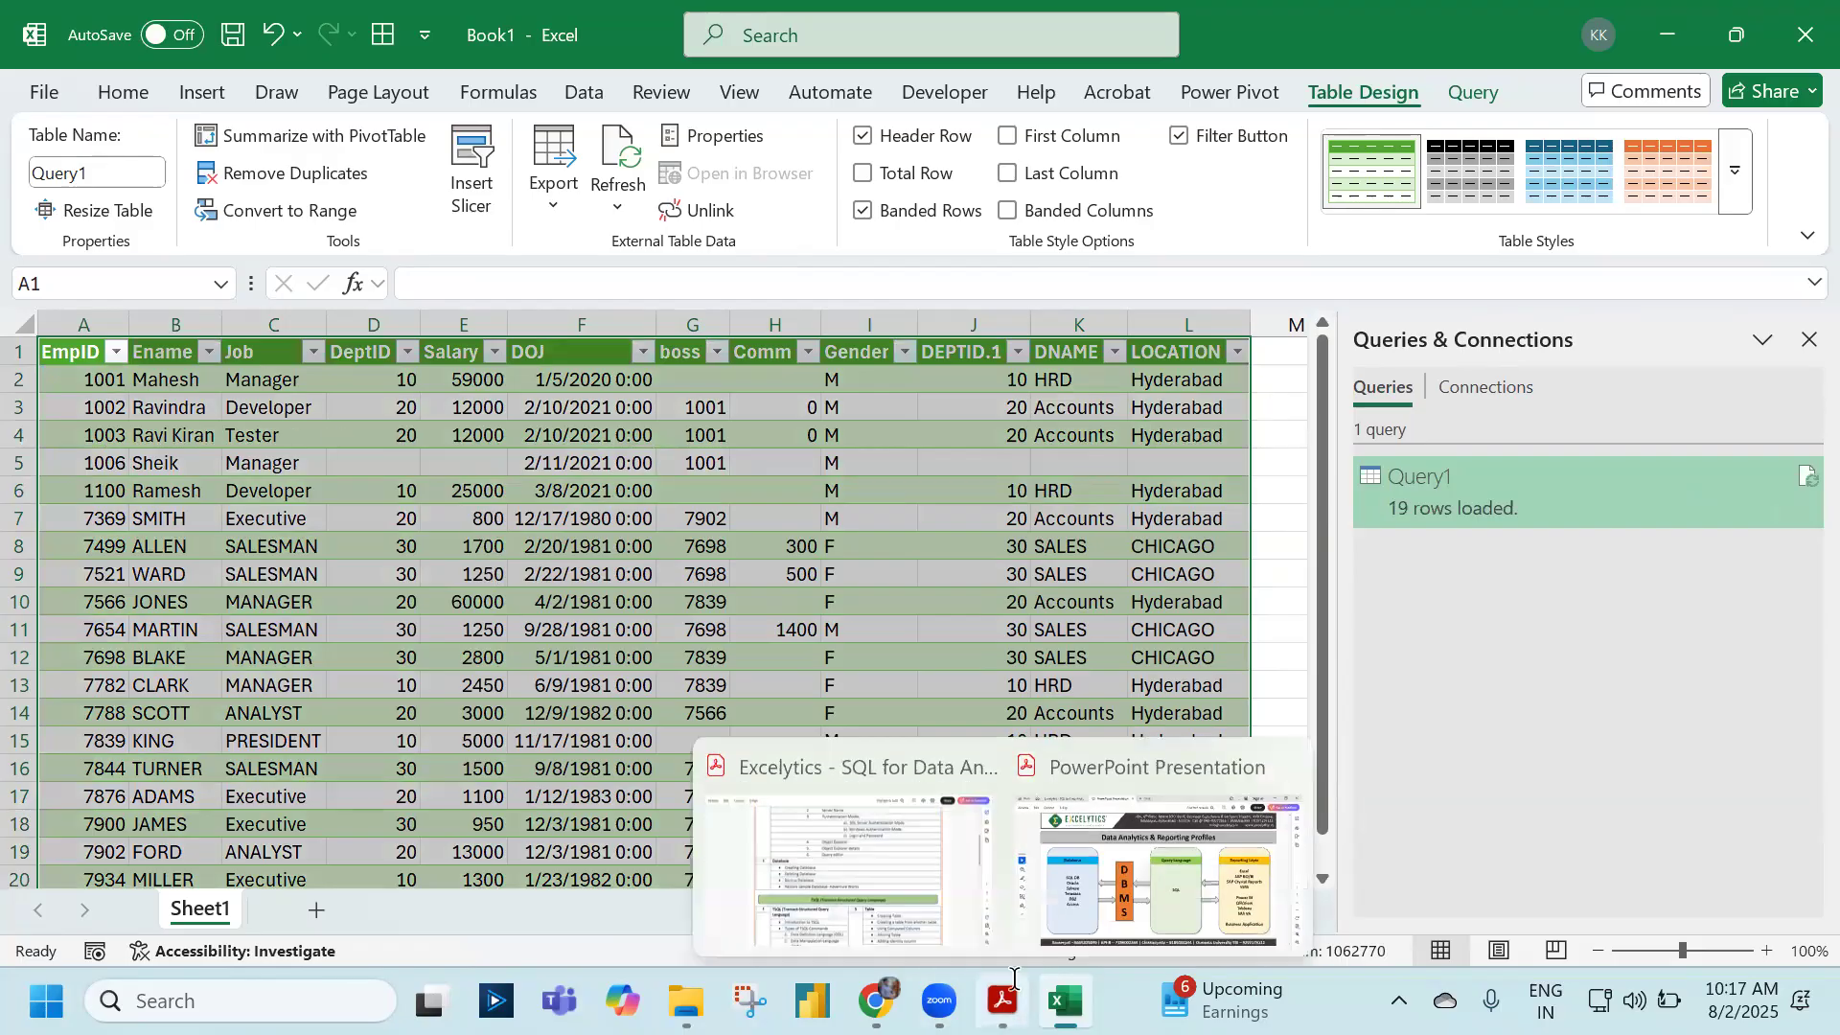
{"action": "left_click", "coordinate": [1157, 867]}
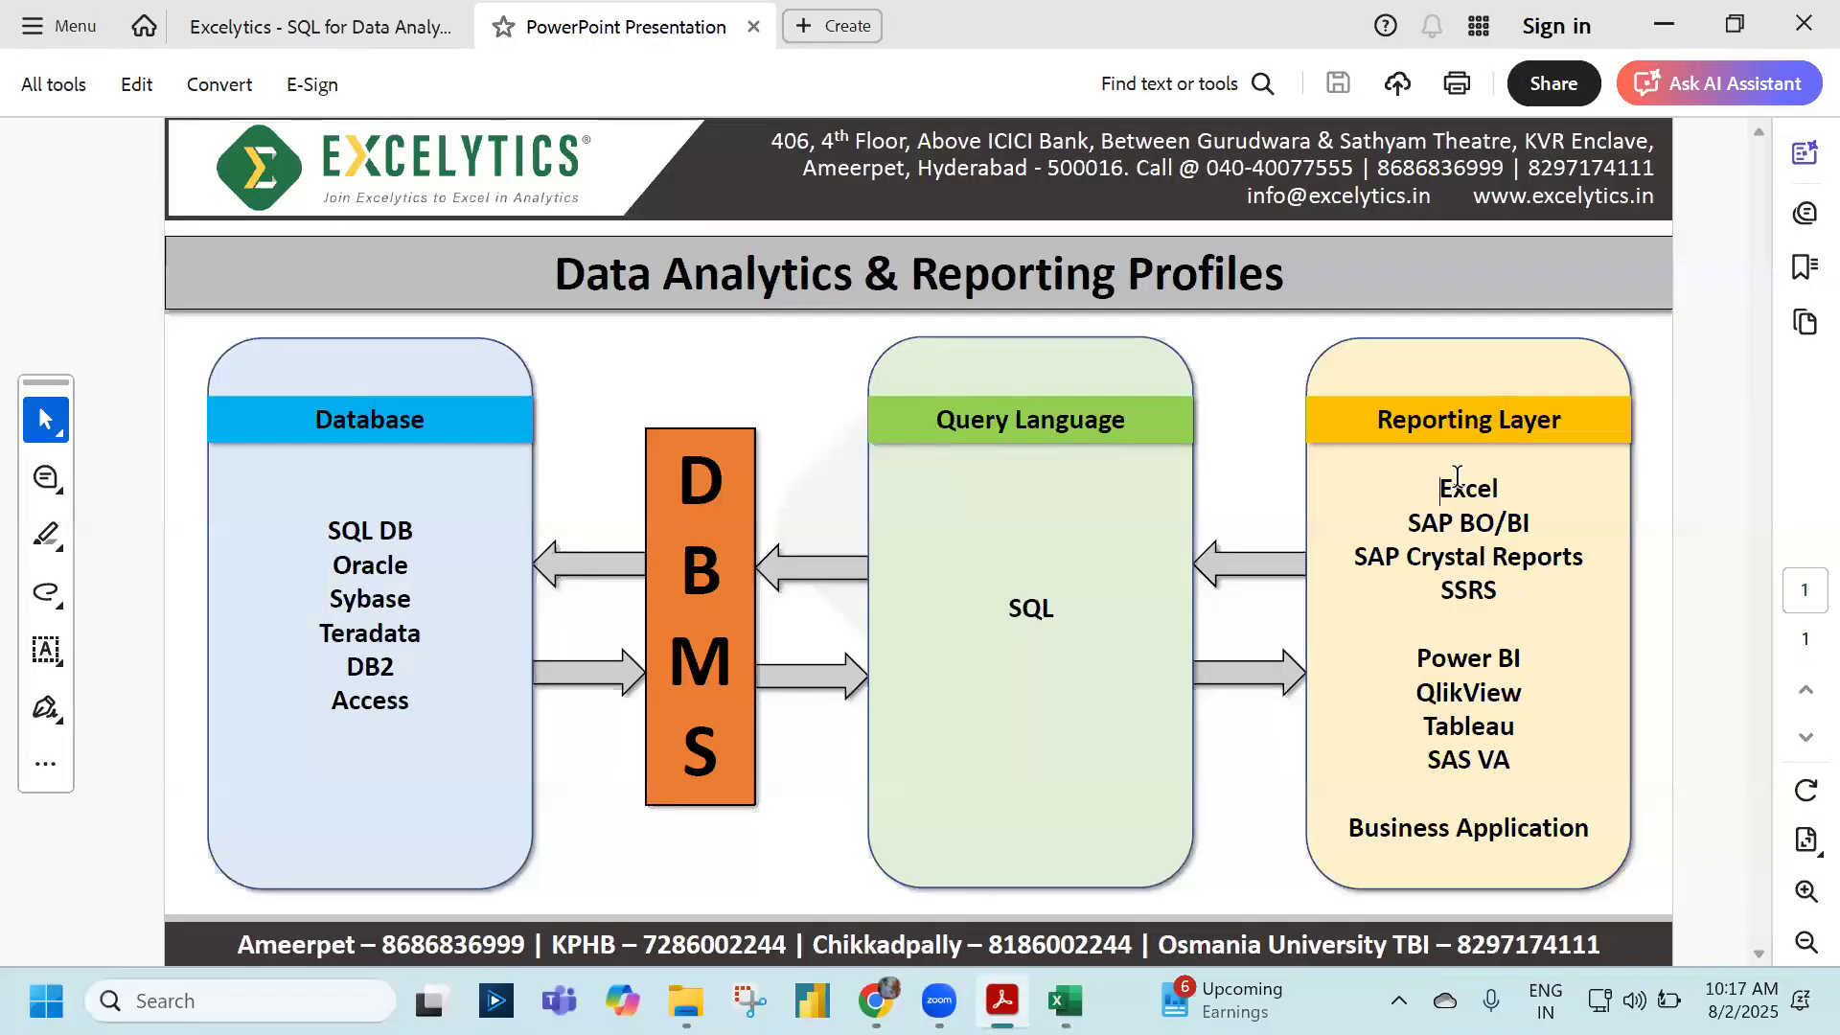
{"action": "left_click_drag", "start_coordinate": [1006, 610], "coordinate": [1044, 613]}
{"action": "left_click_drag", "start_coordinate": [688, 464], "coordinate": [717, 752]}
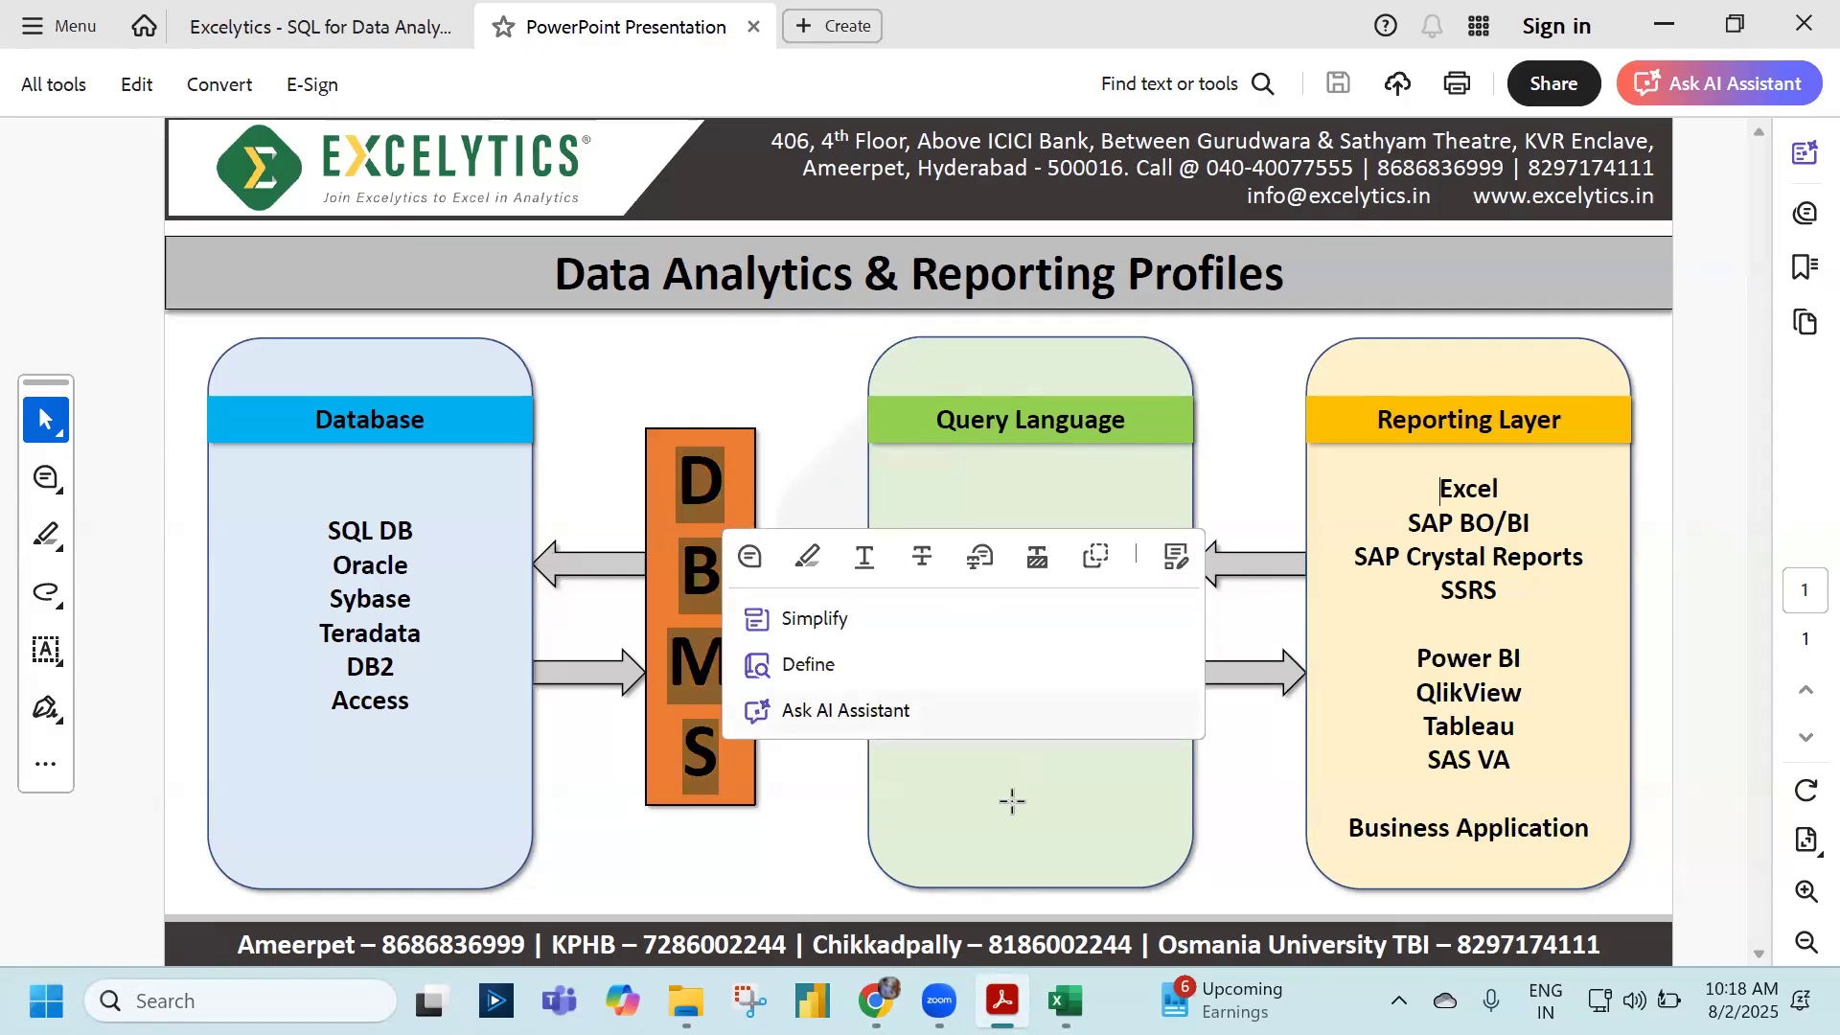
{"action": "left_click", "coordinate": [998, 607]}
{"action": "left_click", "coordinate": [995, 607]}
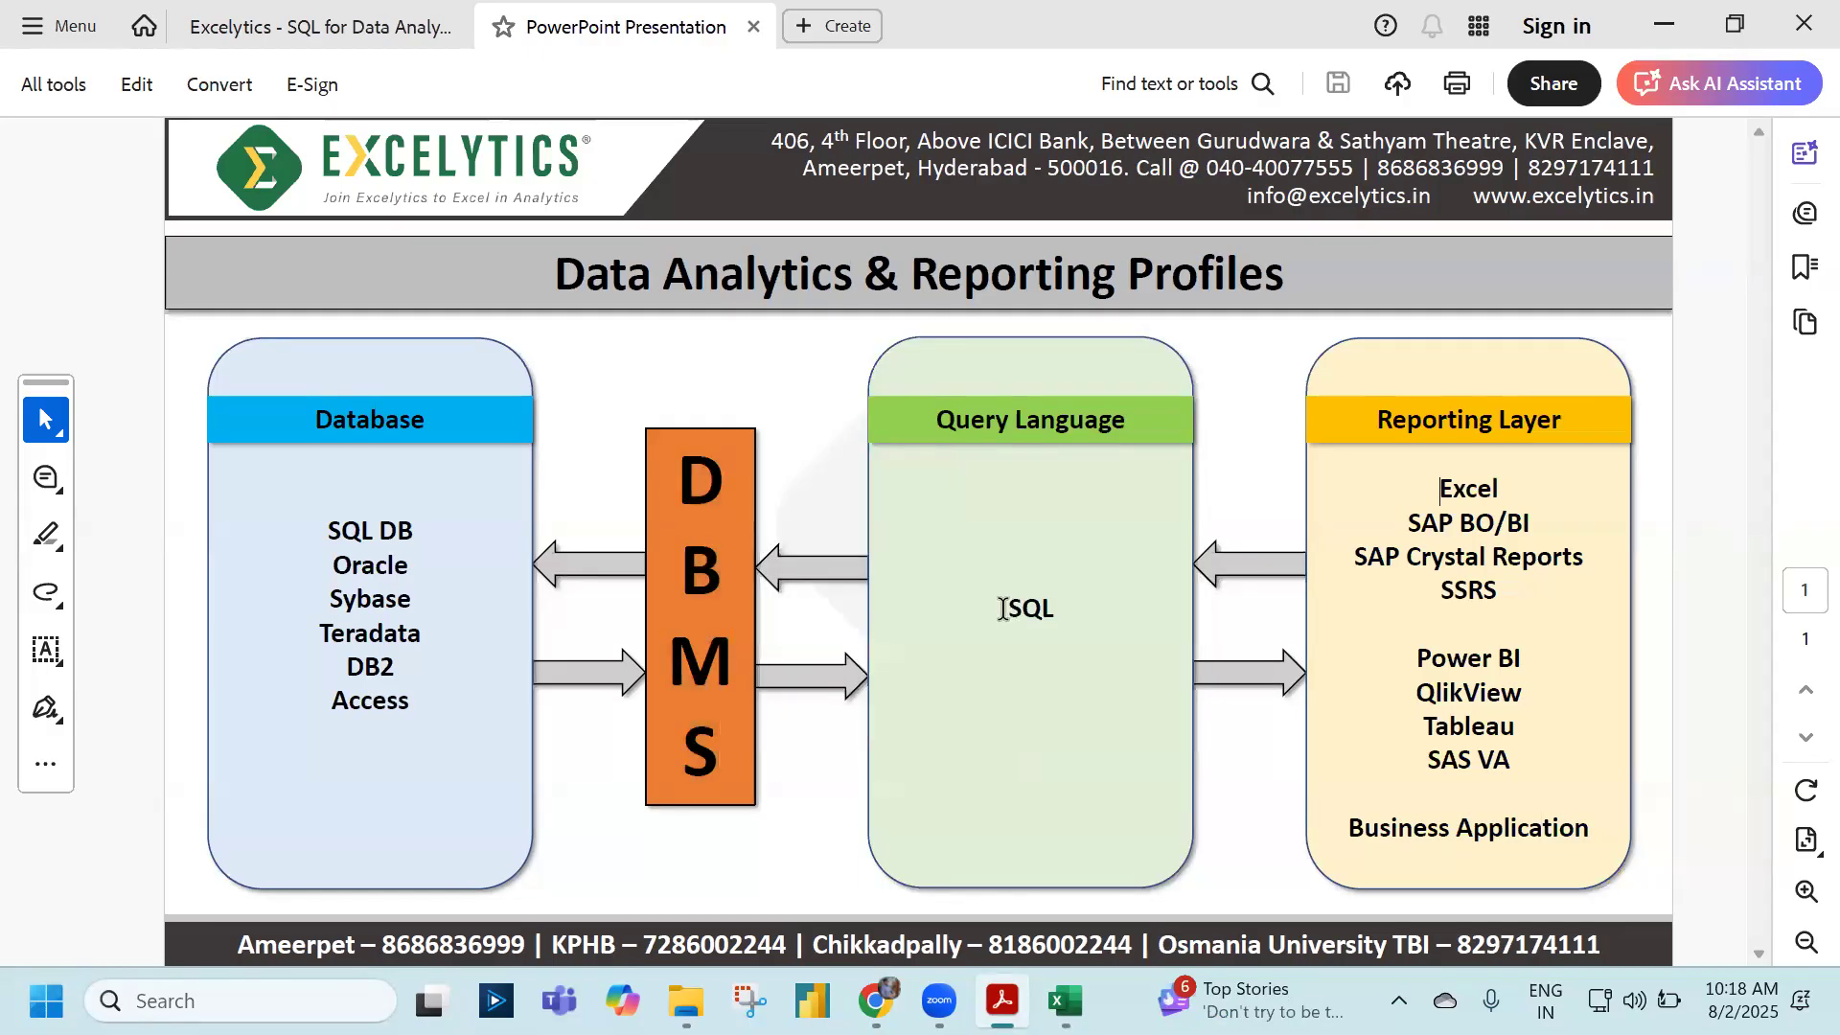
{"action": "left_click_drag", "start_coordinate": [288, 503], "coordinate": [450, 554]}
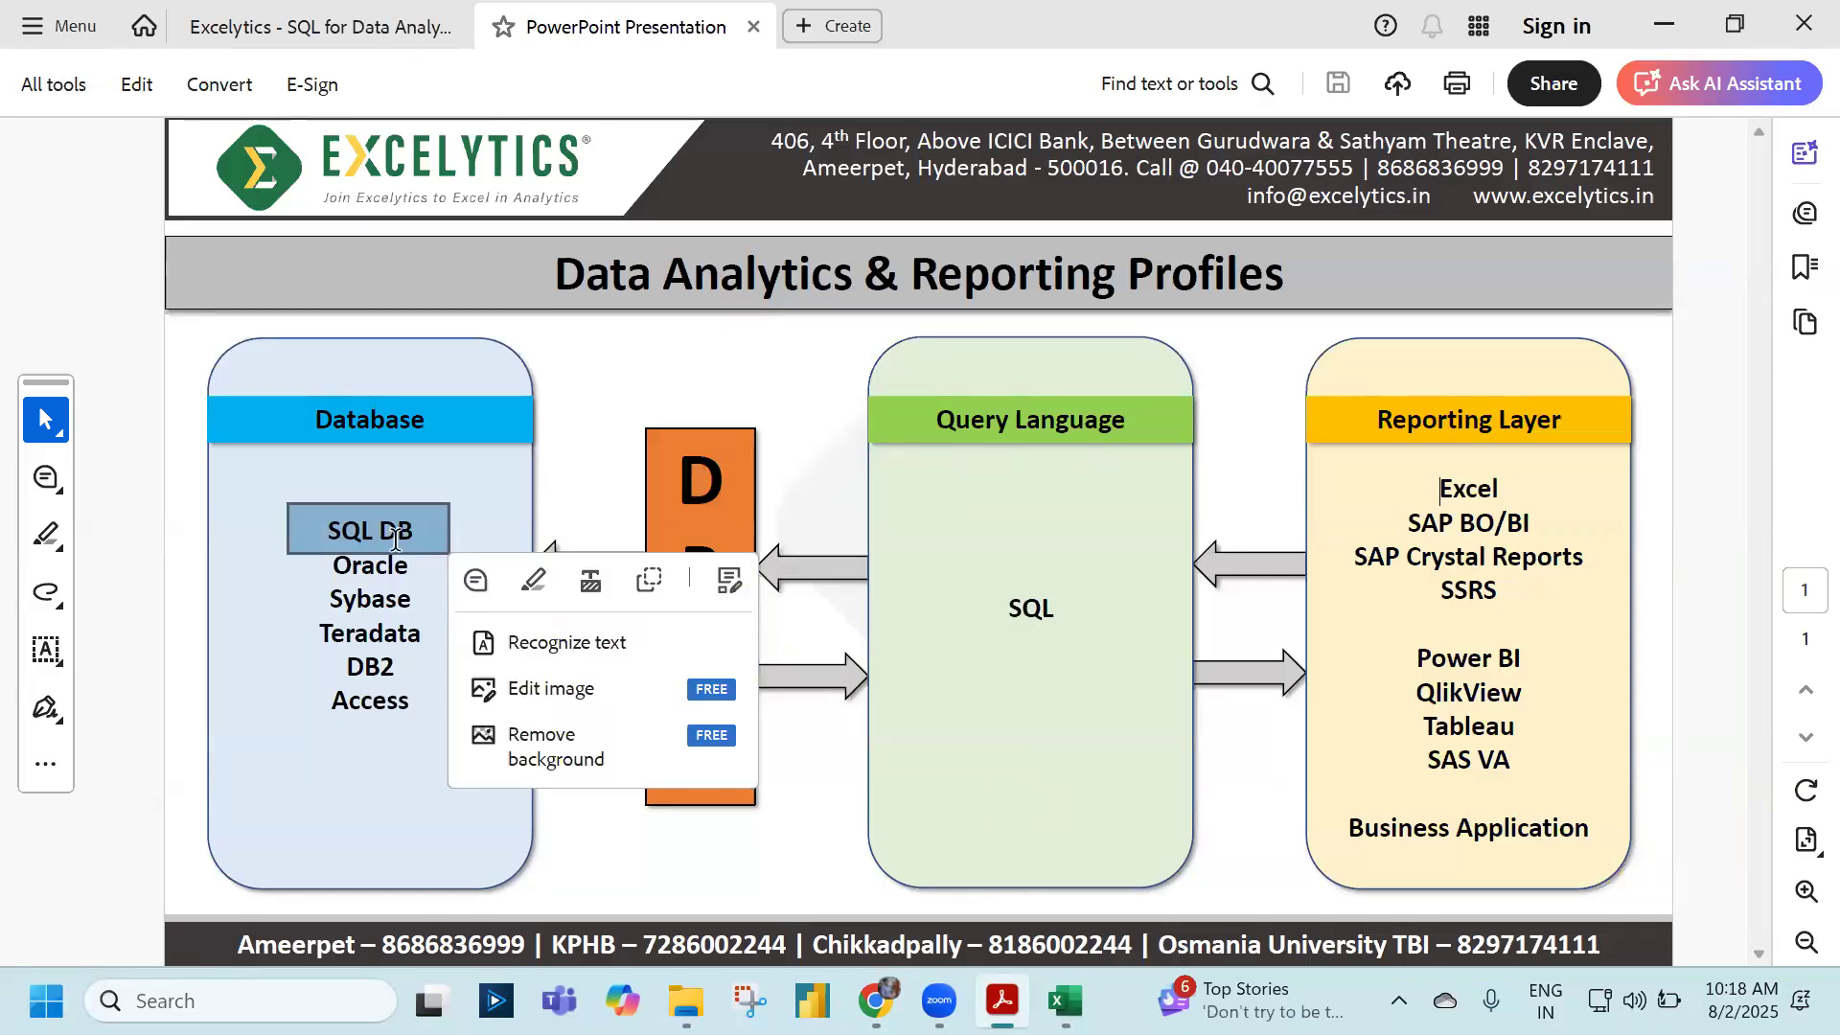
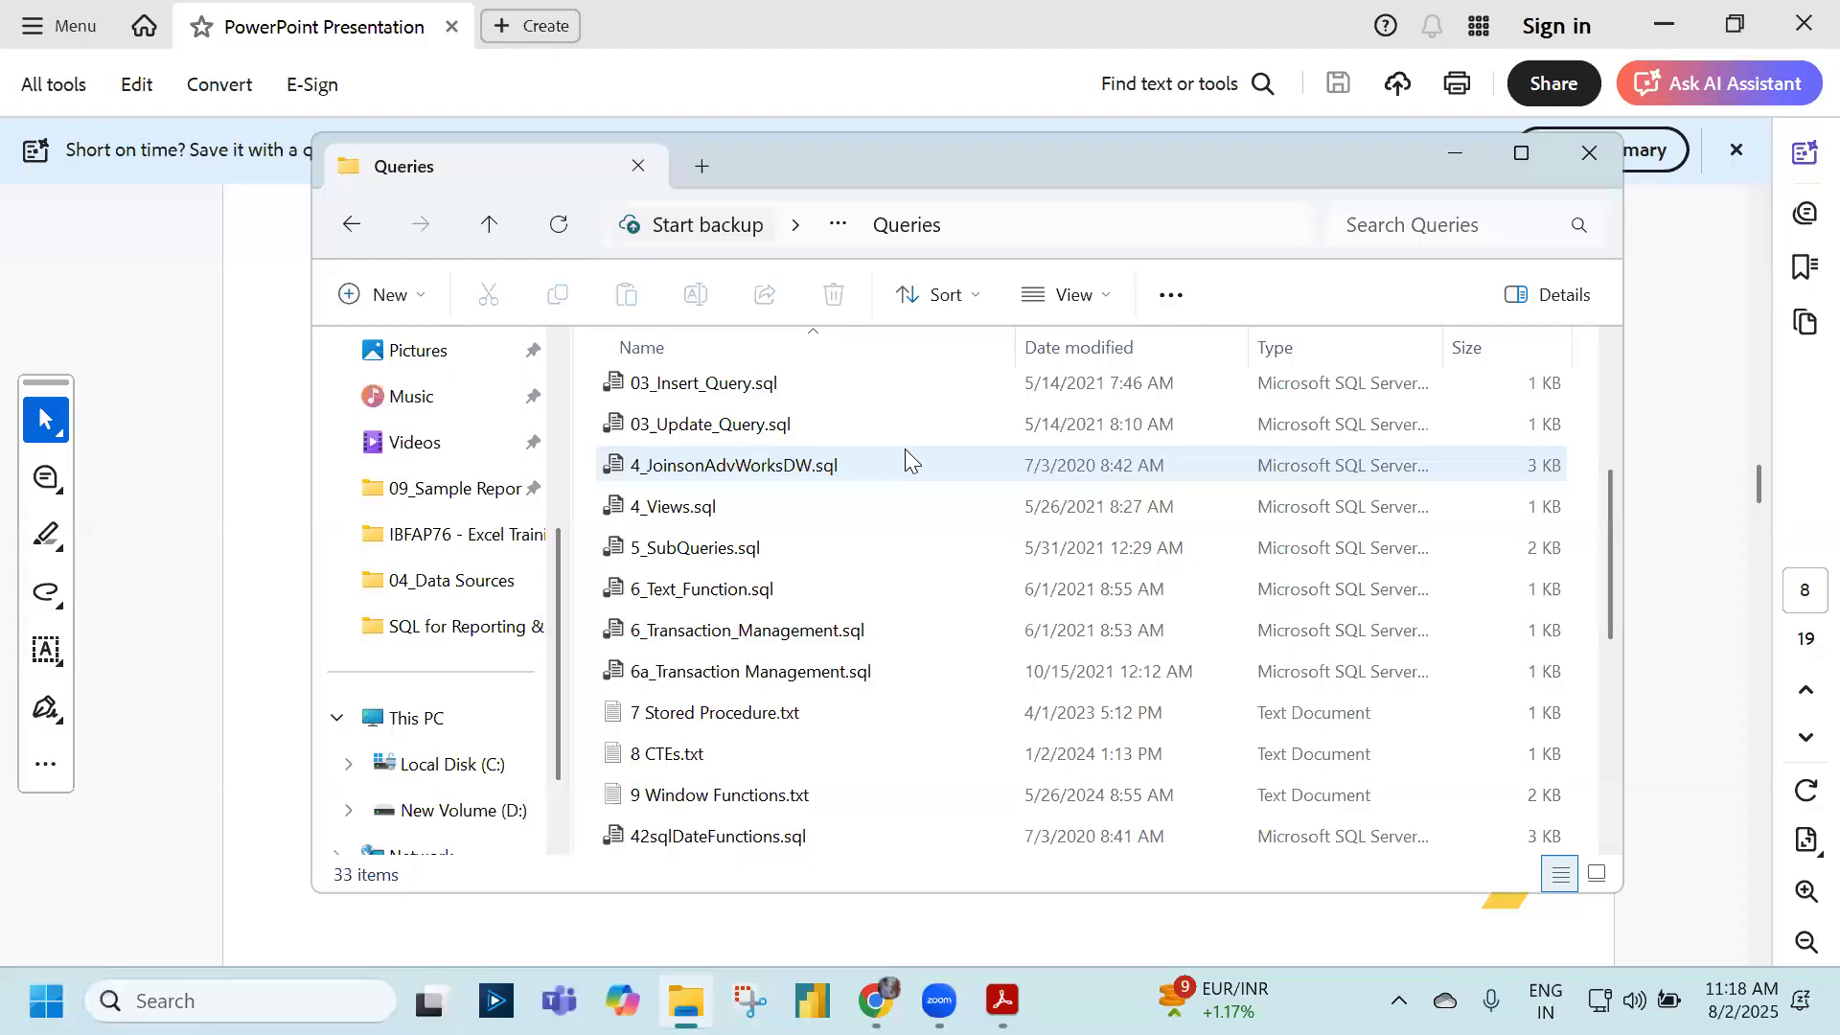
- Look through the SQL script files in the Queries folder
{"action": "scroll", "coordinate": [904, 450], "scroll_direction": "up", "scroll_amount": 3}
{"action": "scroll", "coordinate": [901, 454], "scroll_direction": "down", "scroll_amount": 7}
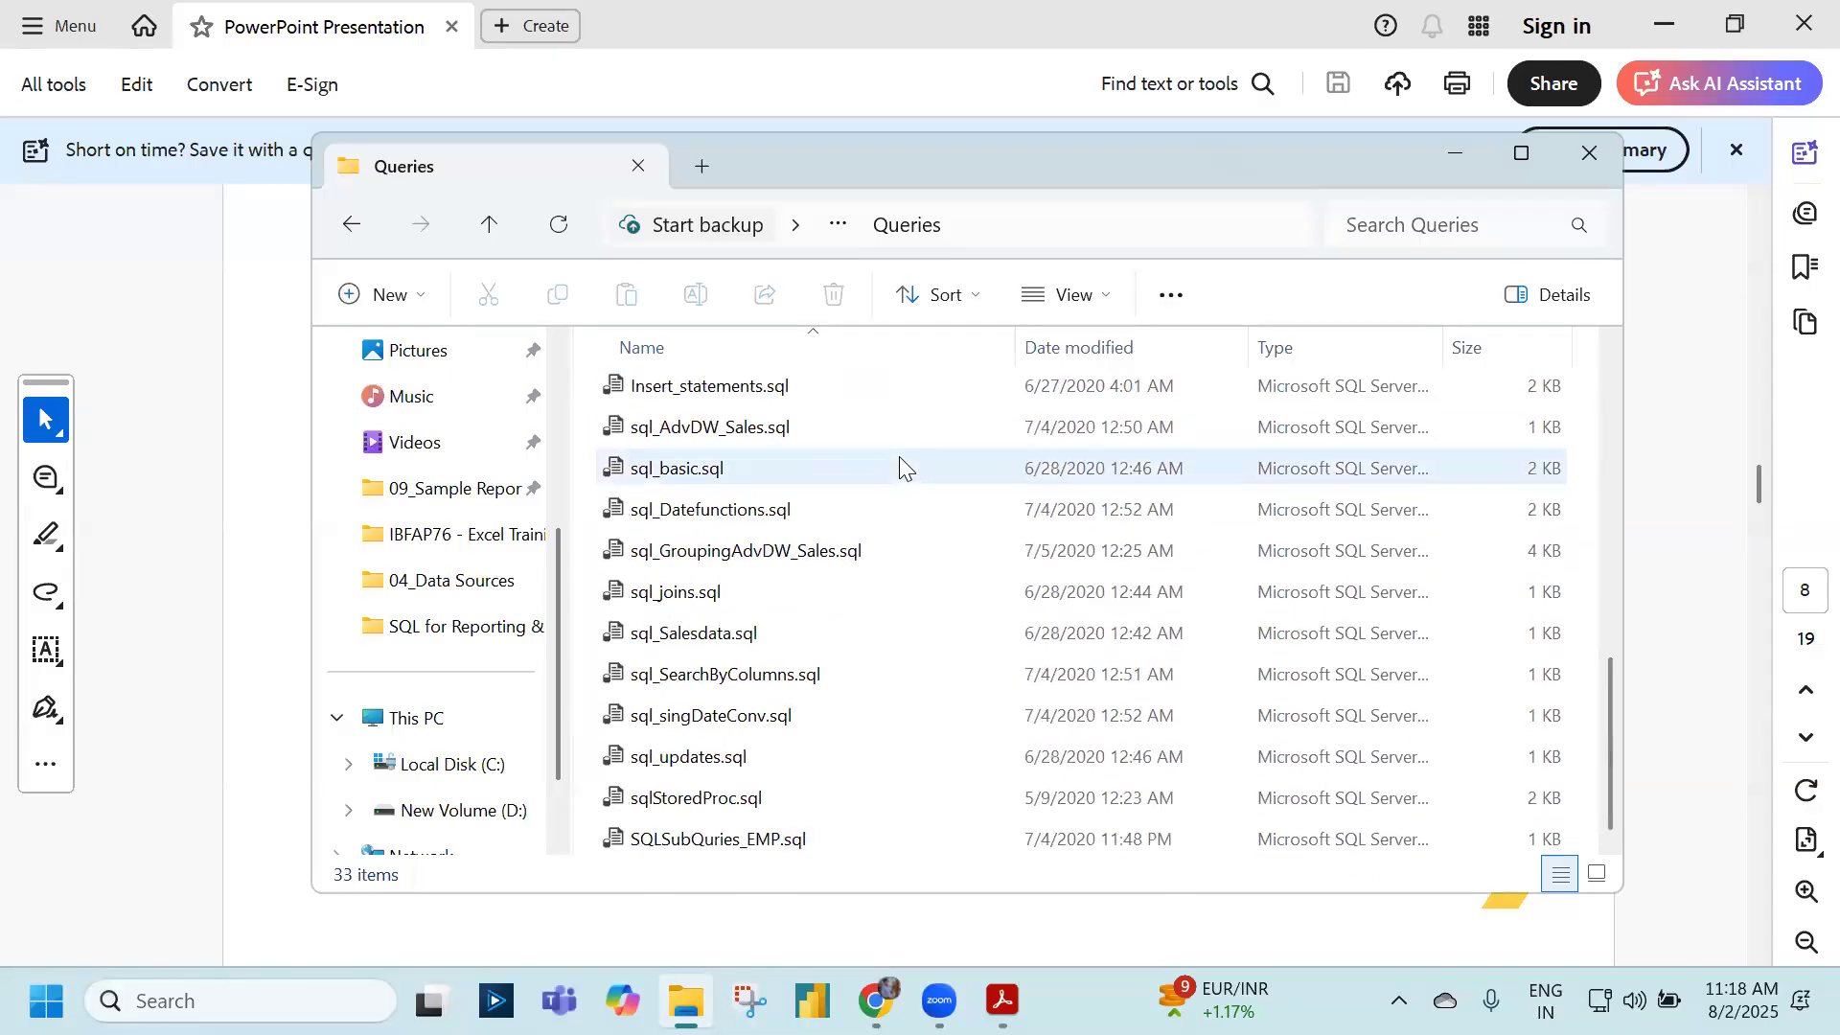
{"action": "scroll", "coordinate": [882, 473], "scroll_direction": "up", "scroll_amount": 8}
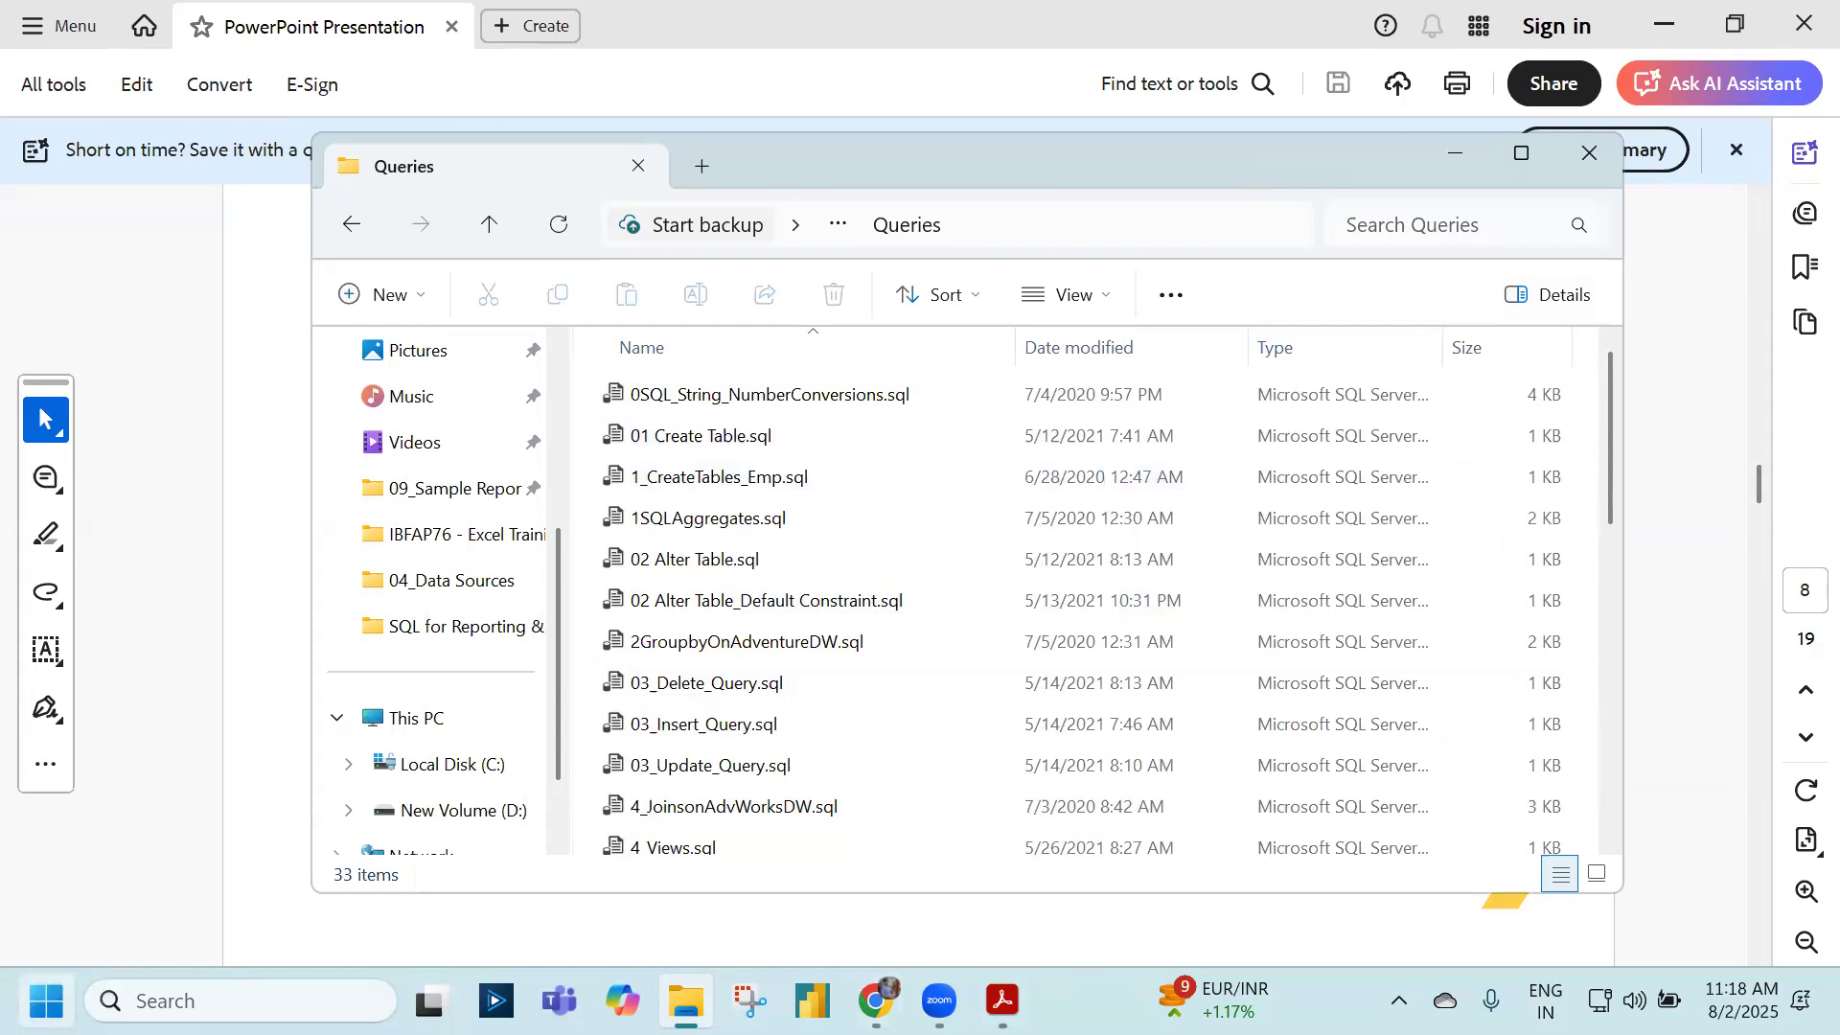
- Launch SQL Server Management Studio and connect to the KKA-LAPTOP server
{"action": "key", "text": "super"}
{"action": "type", "text": "ssms"}
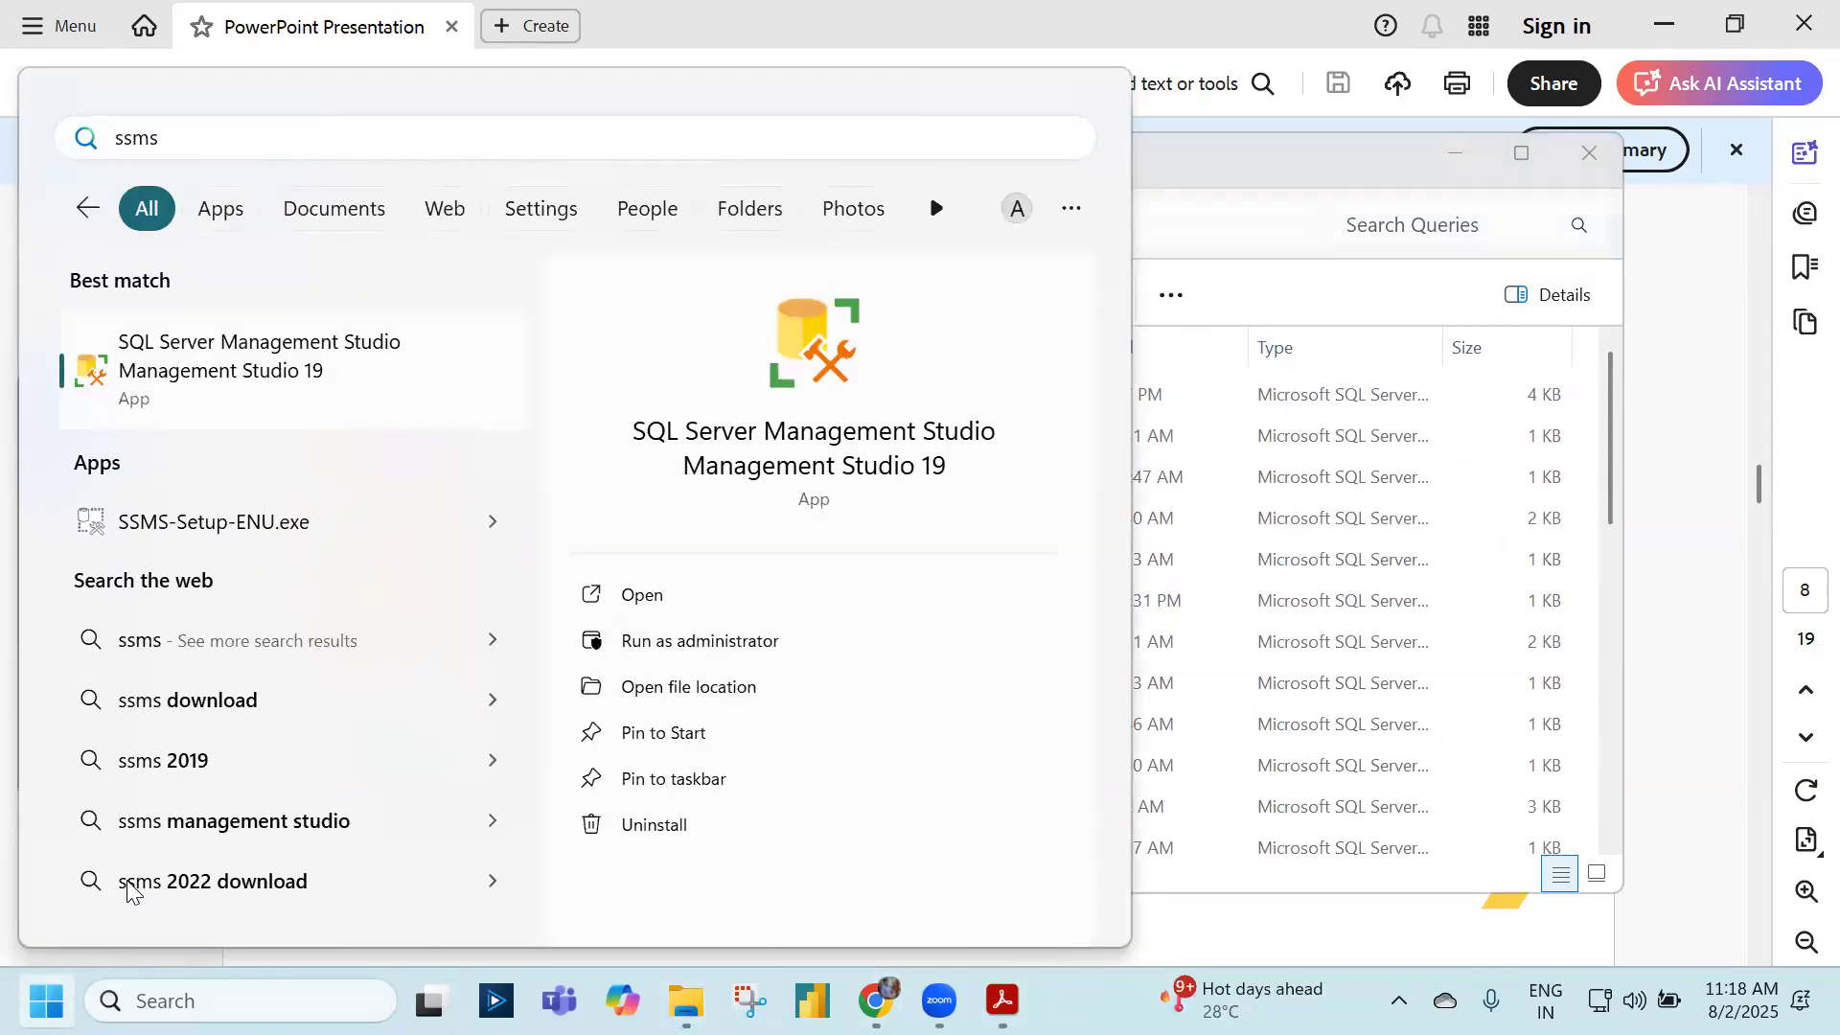
{"action": "key", "text": "Escape"}
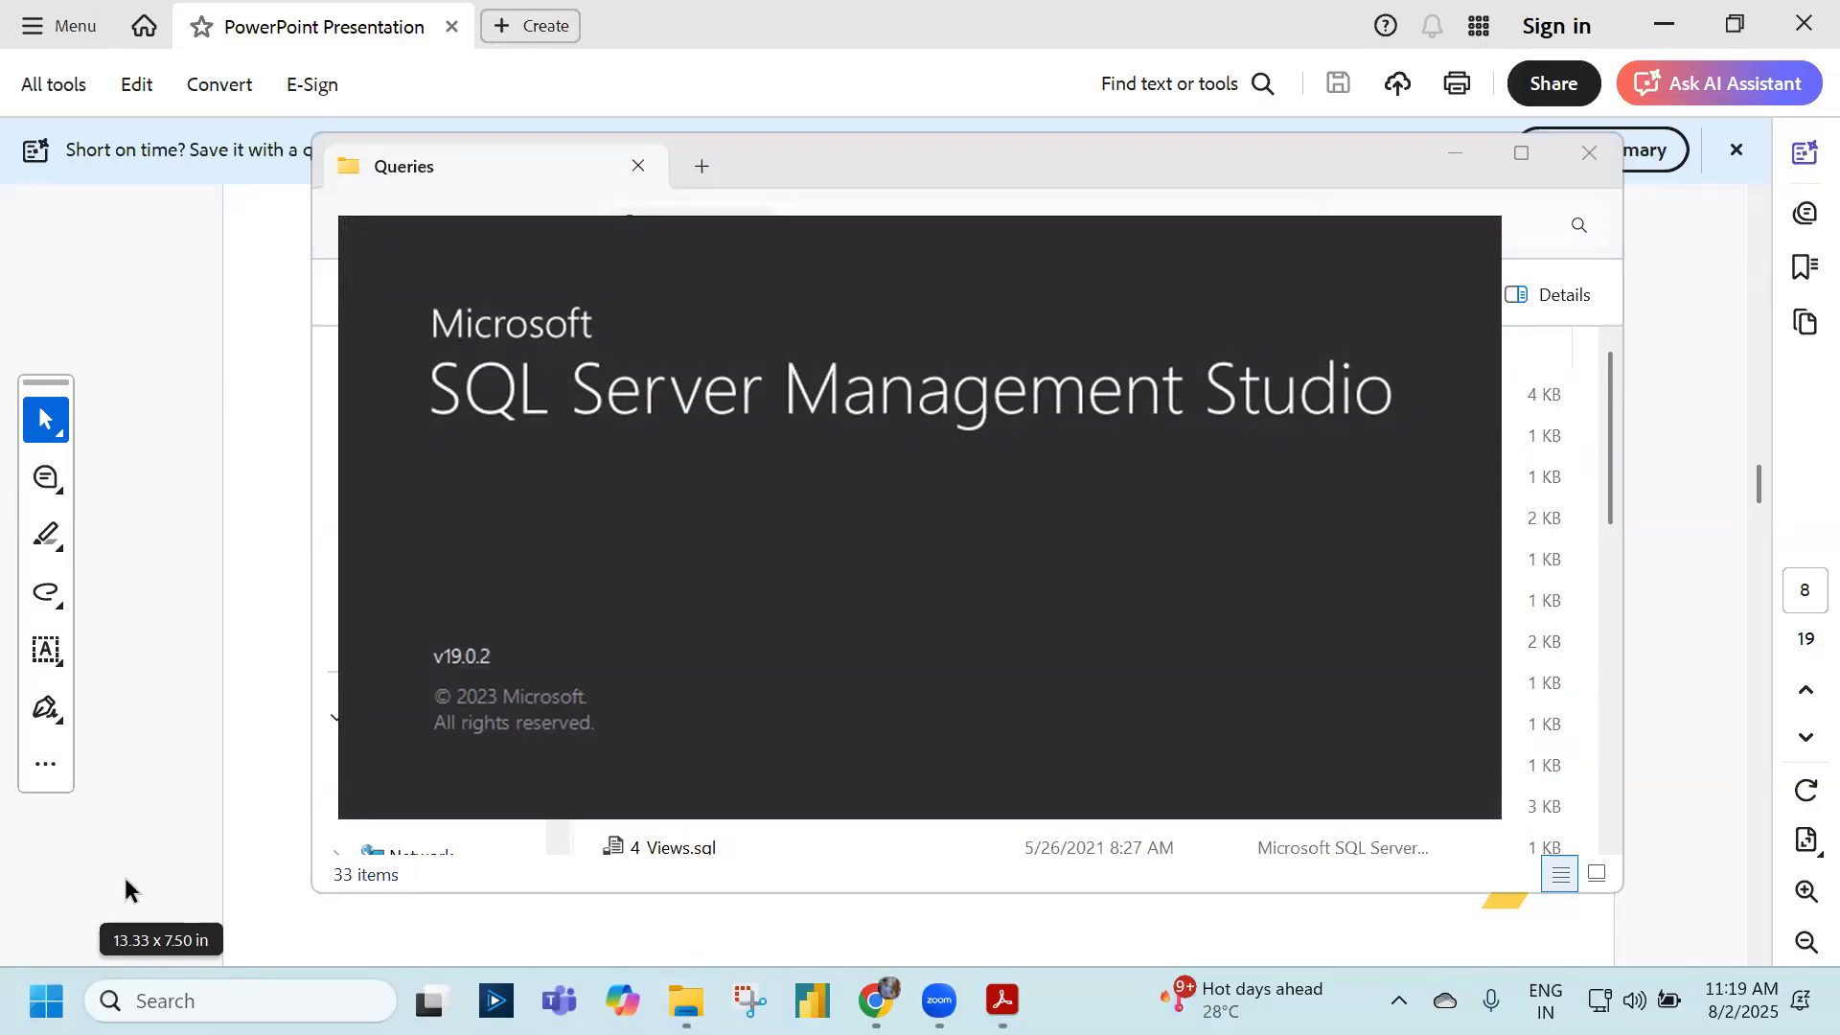
{"action": "key", "text": "Return"}
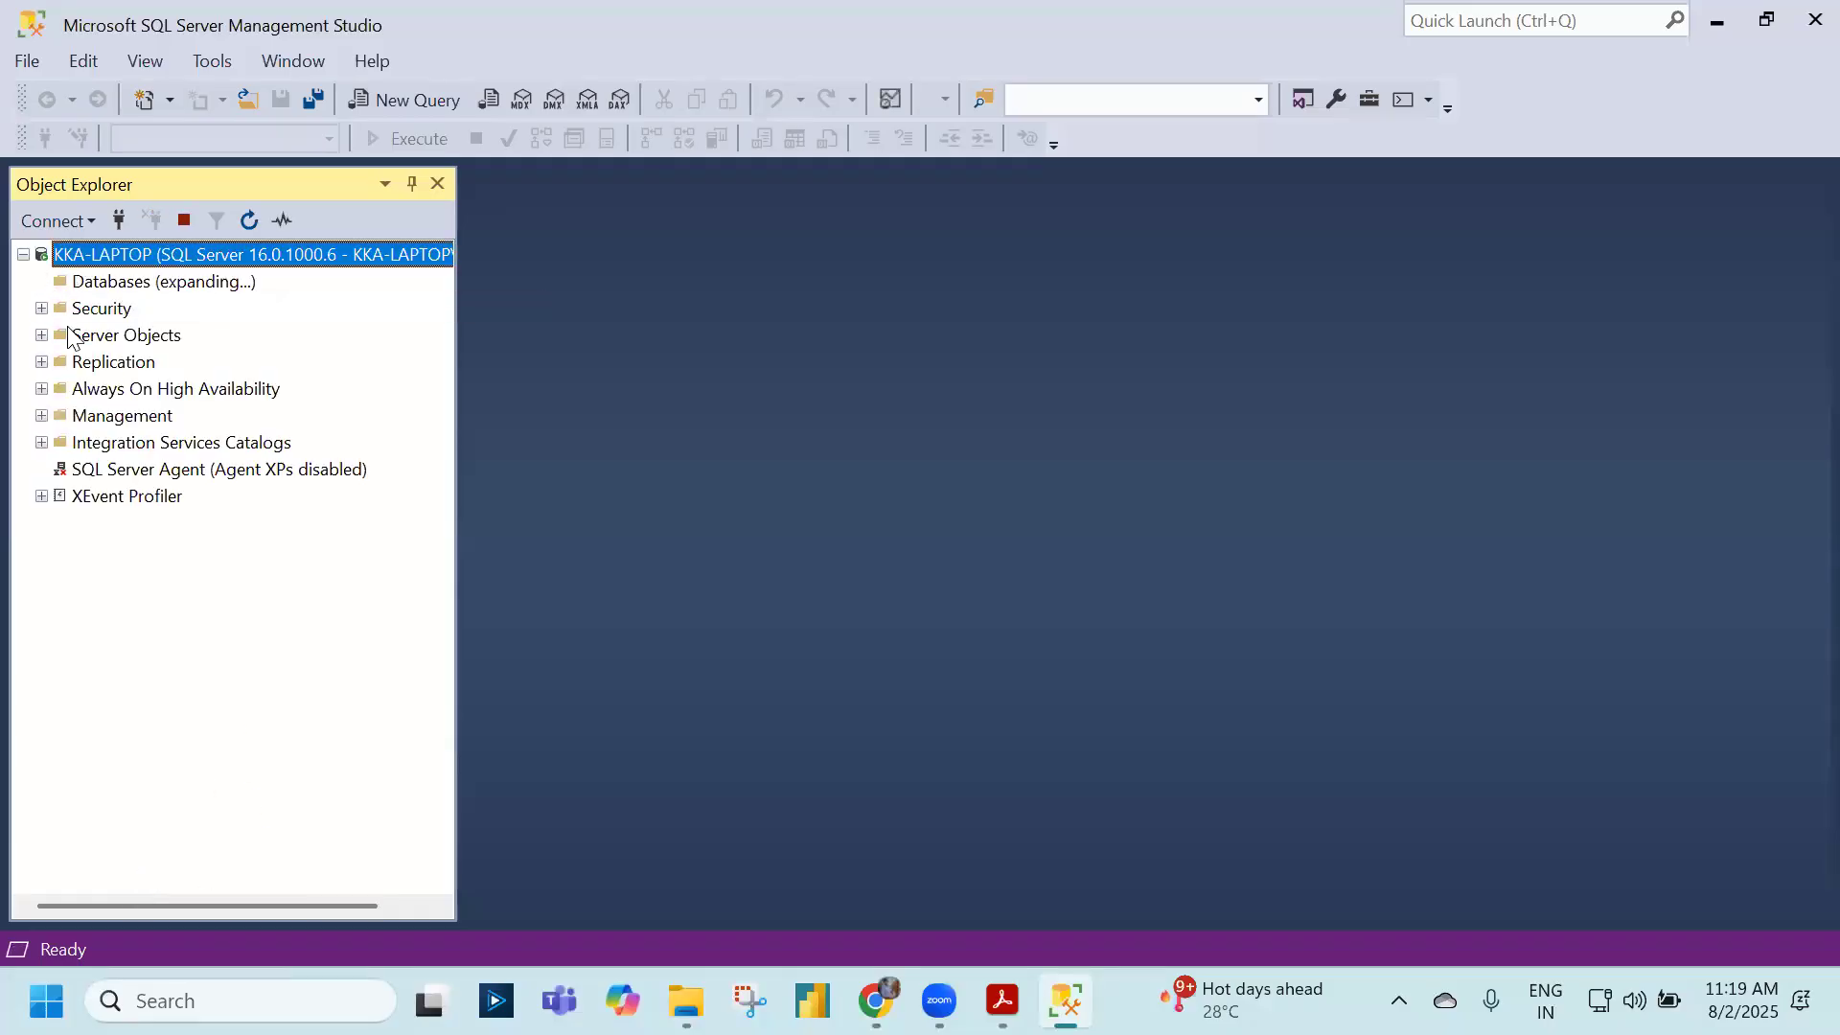
- Open a new query on the Emp database and run a select of all Employee columns where ename equals the employee's name
{"action": "left_click", "coordinate": [108, 495]}
{"action": "left_click", "coordinate": [404, 99]}
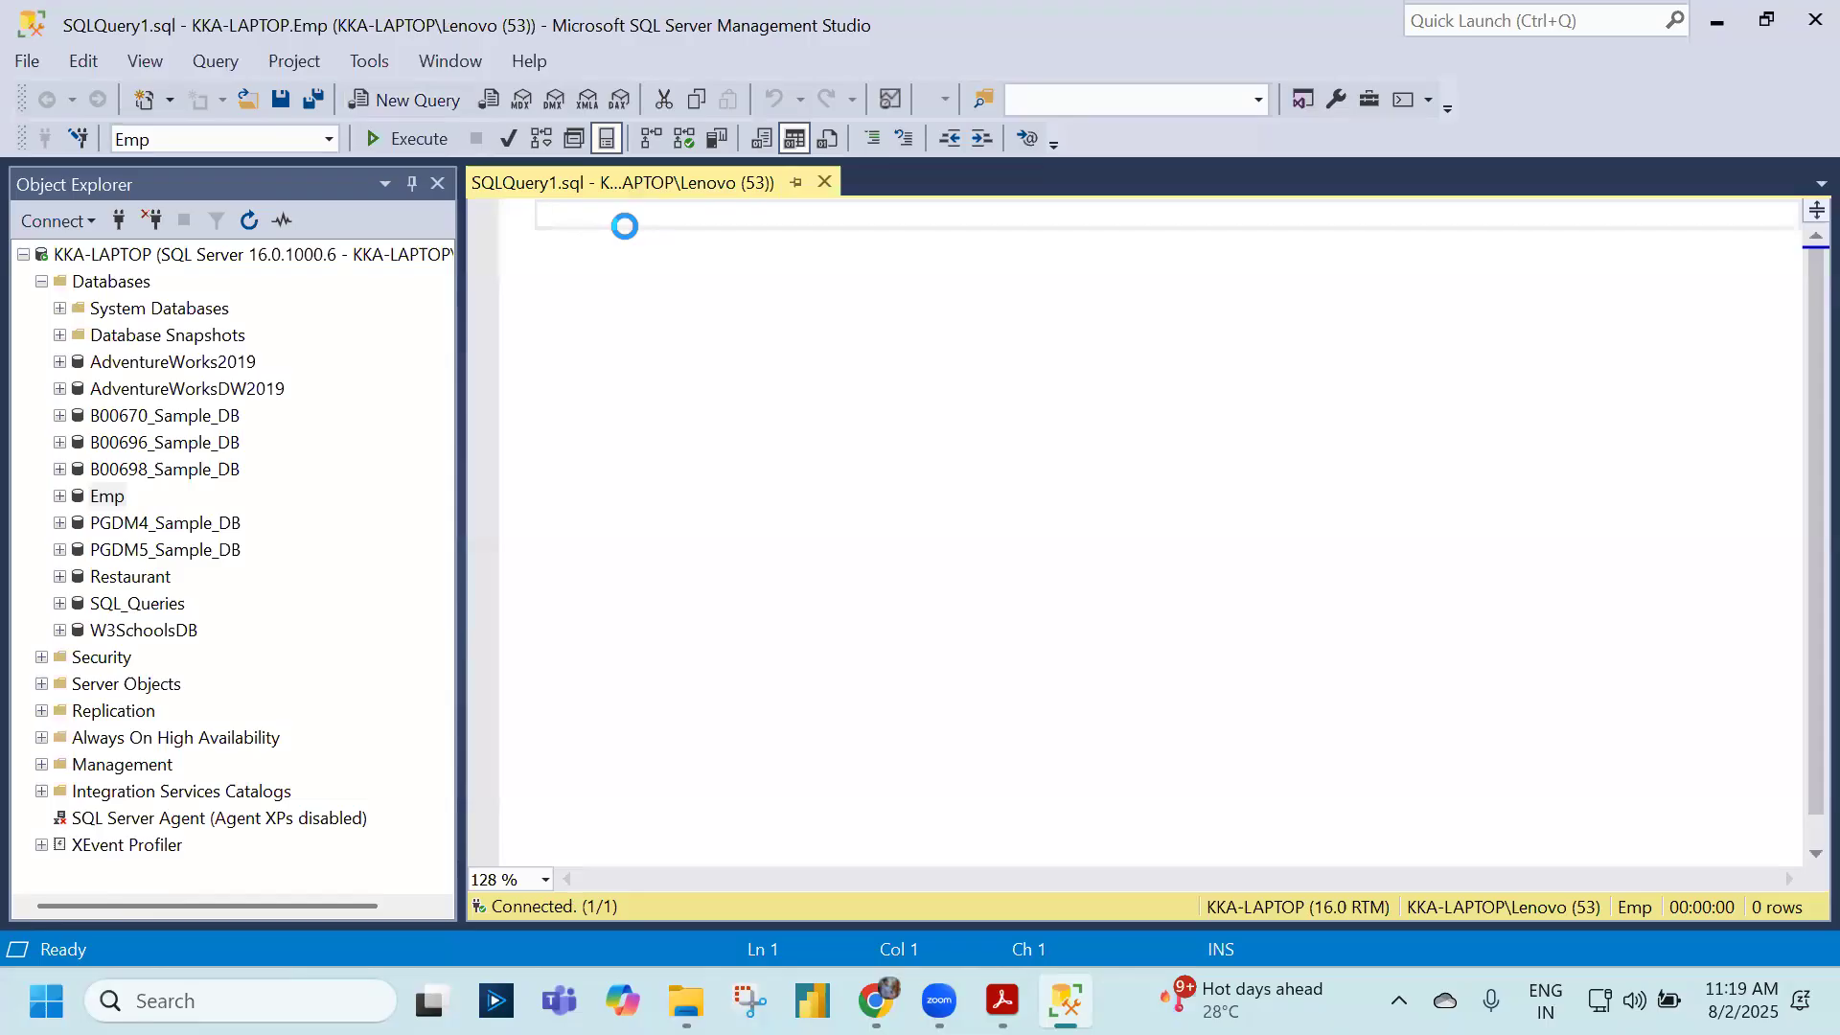
{"action": "type", "text": "Select"}
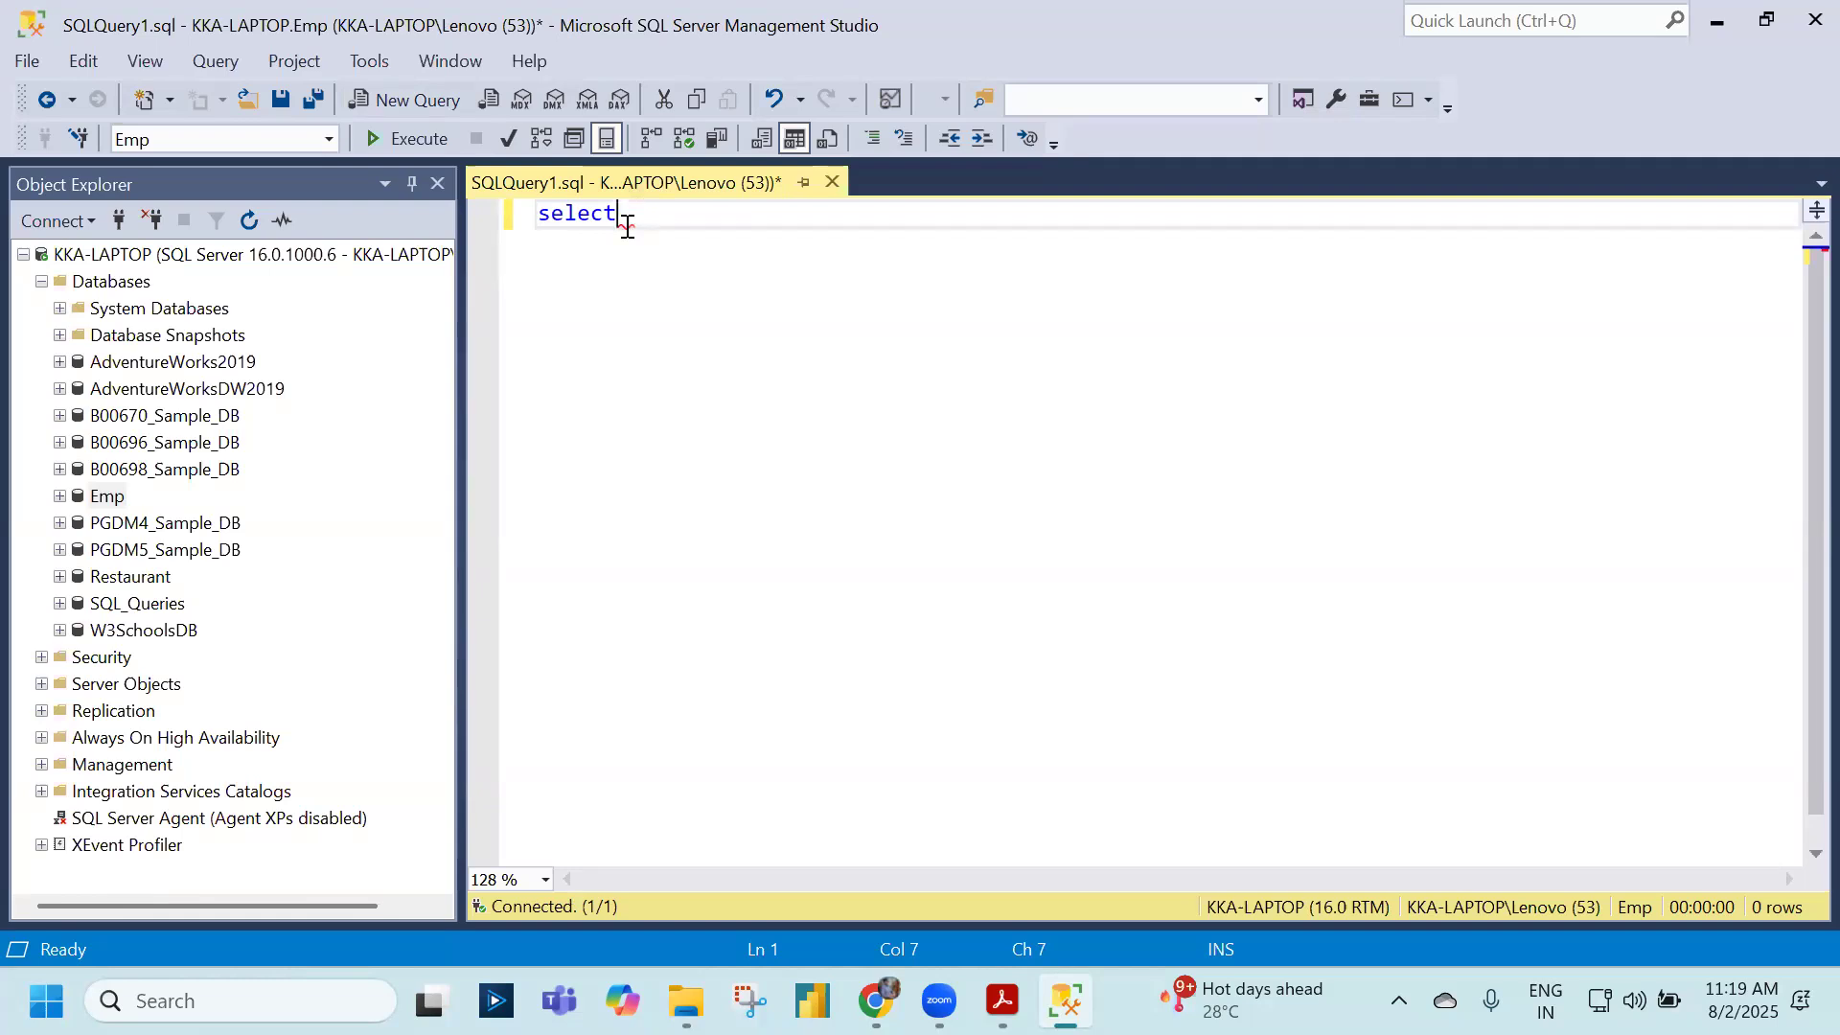
{"action": "type", "text": " * from Employee"}
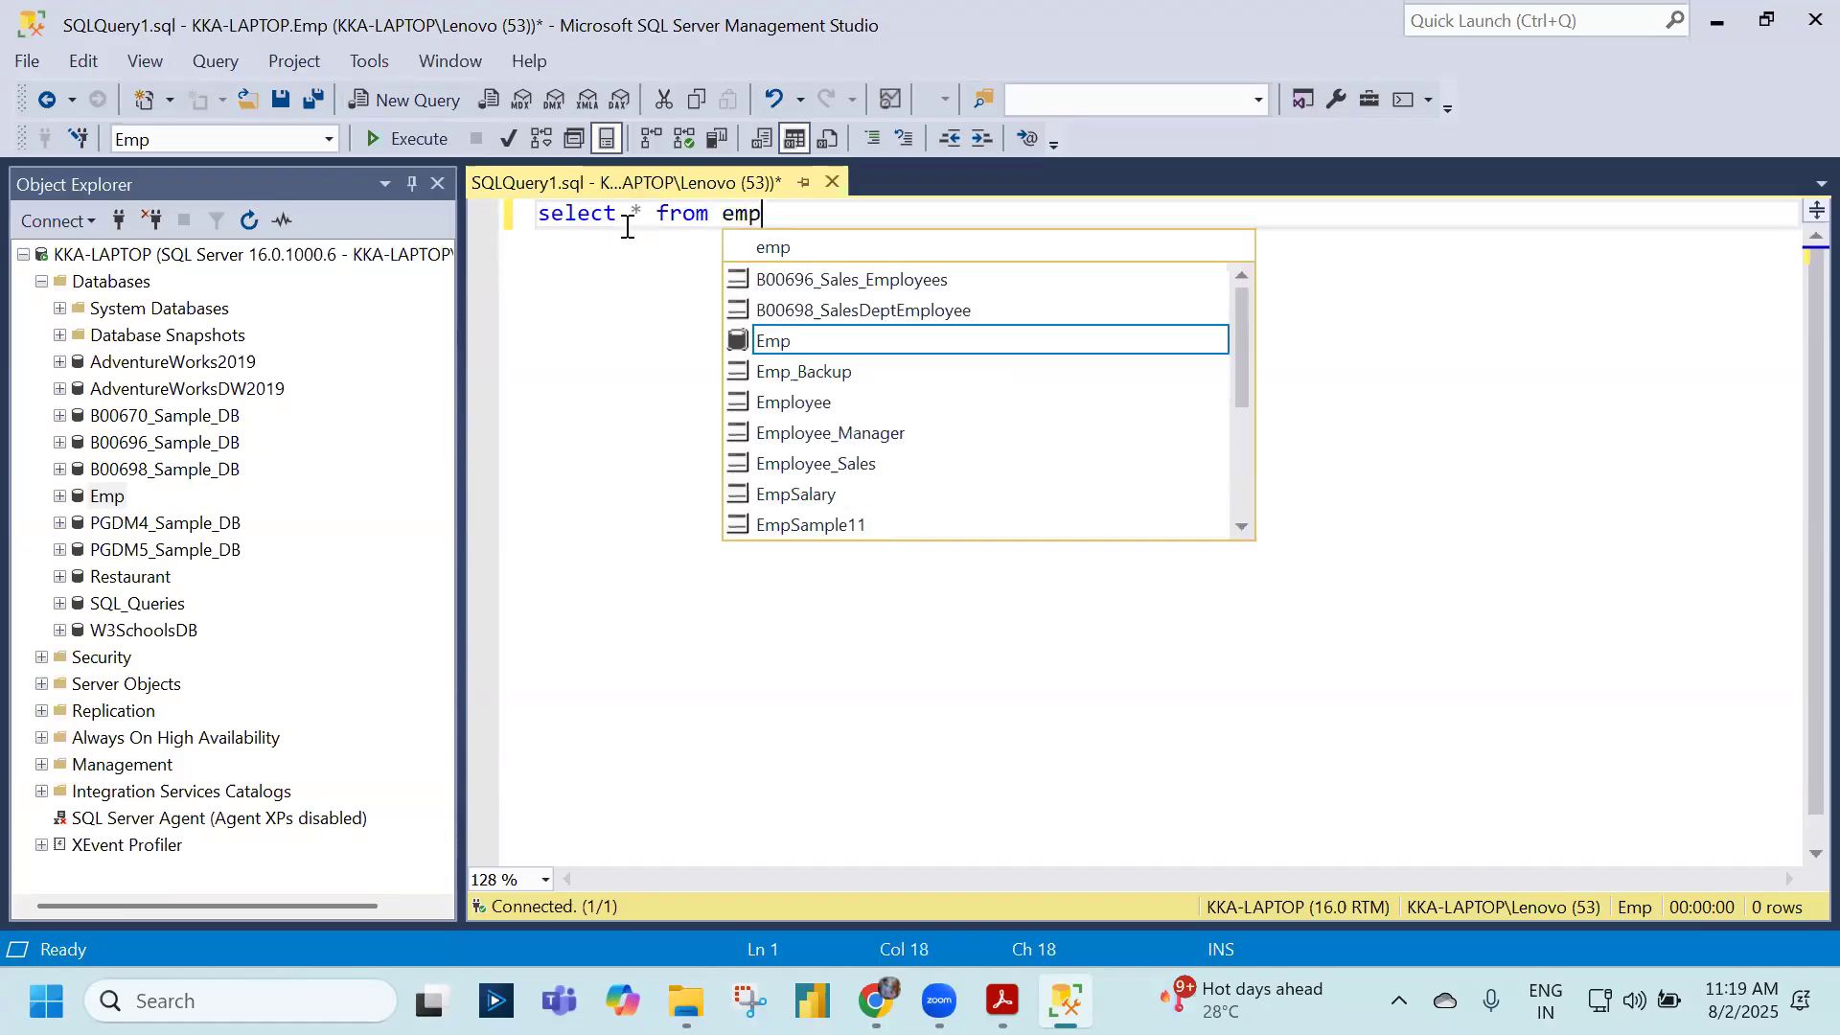
{"action": "type", "text": " where "}
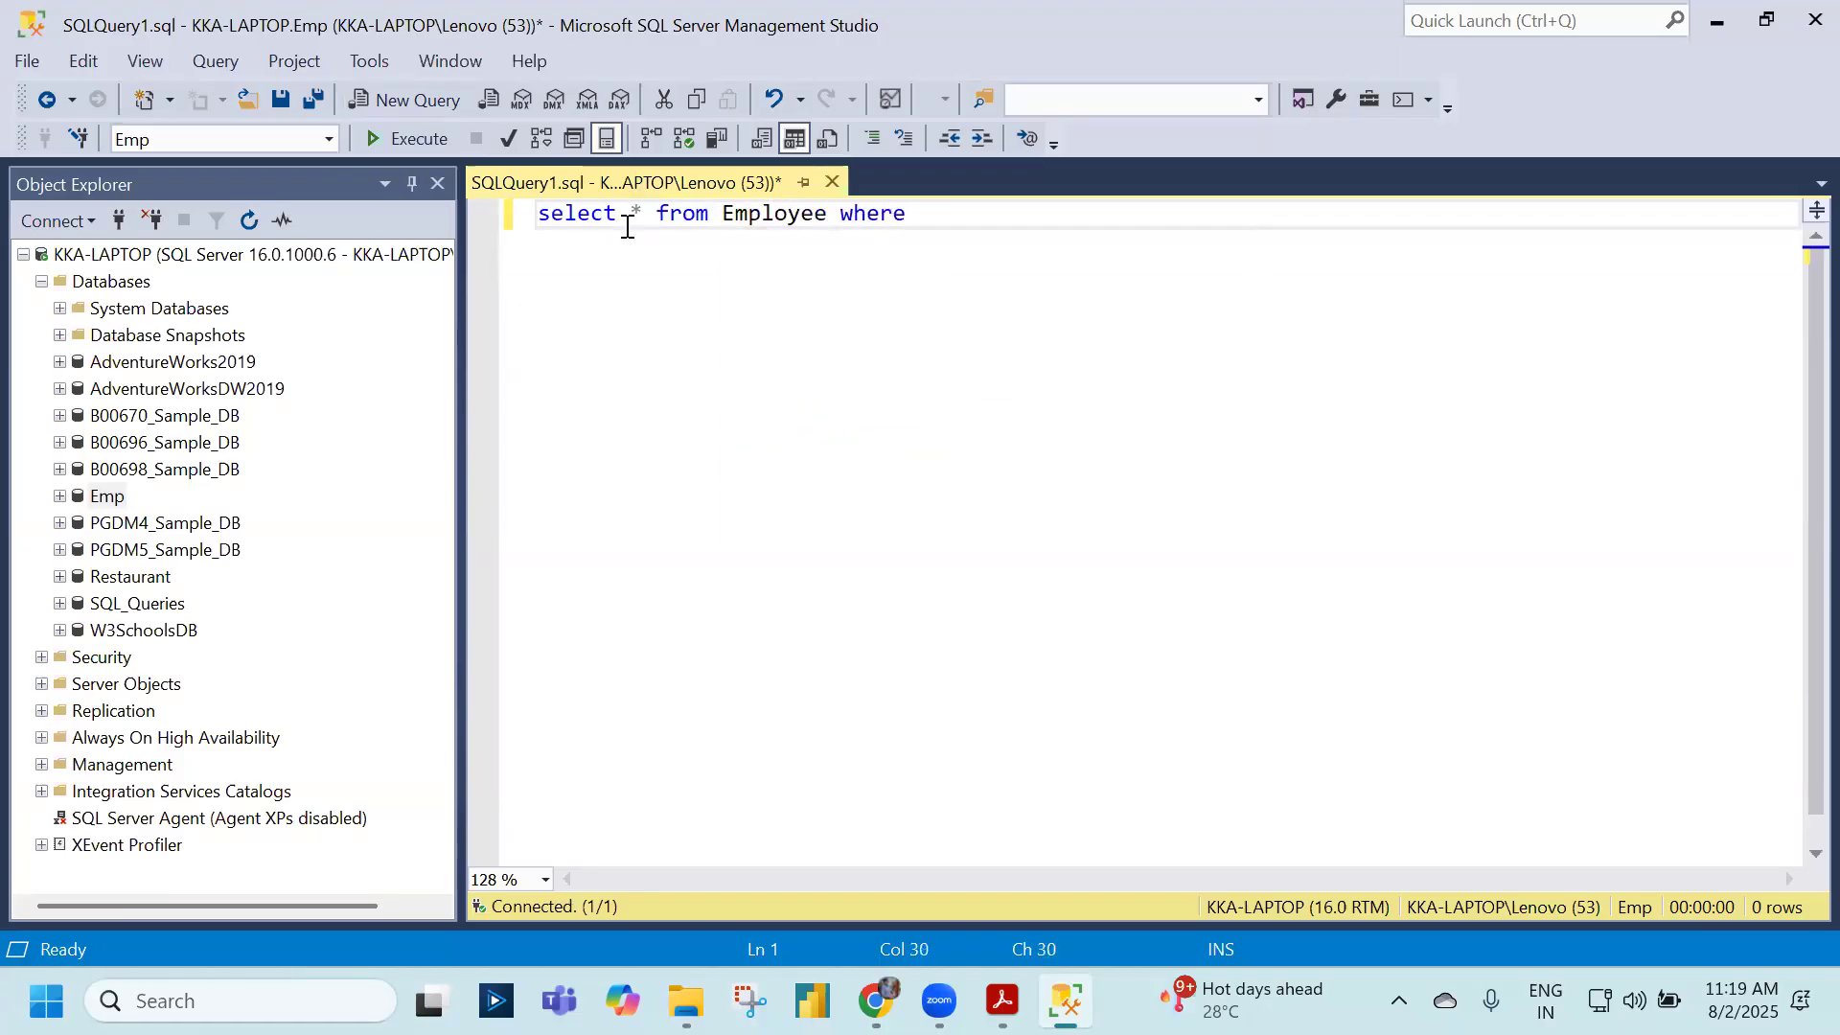
{"action": "type", "text": "ename = 'j"}
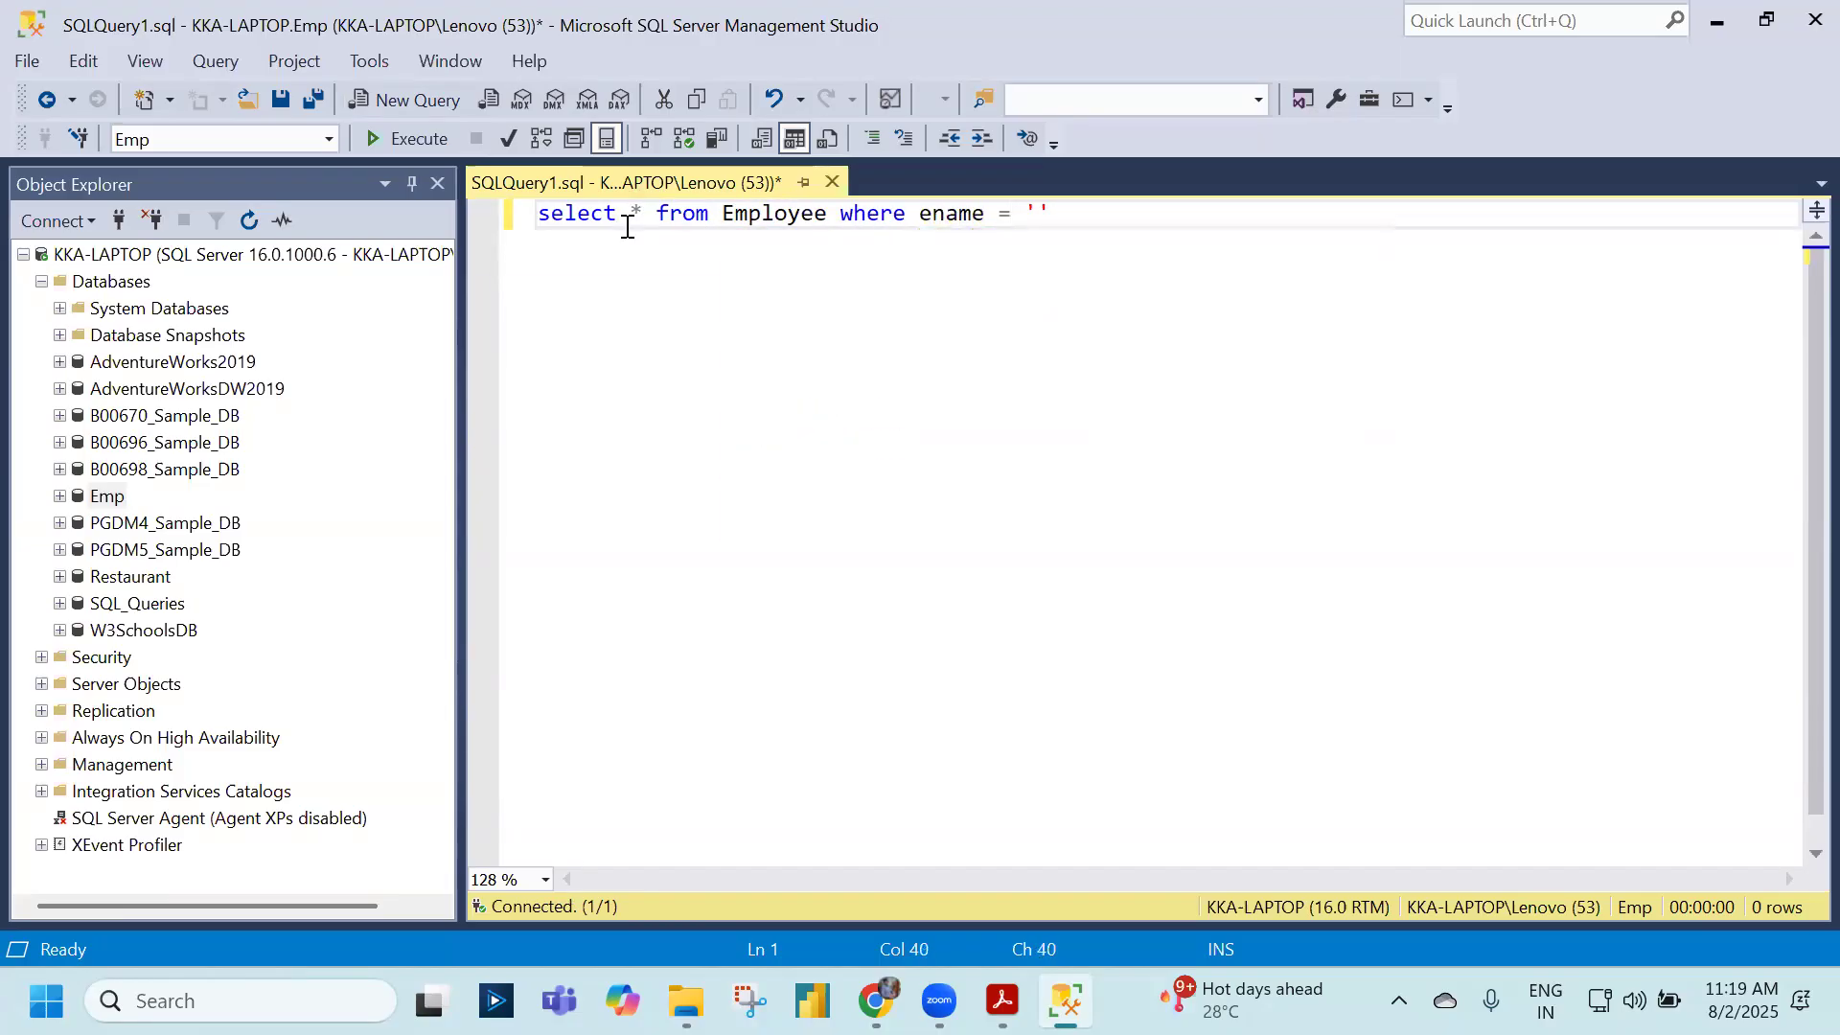
{"action": "type", "text": "ones"}
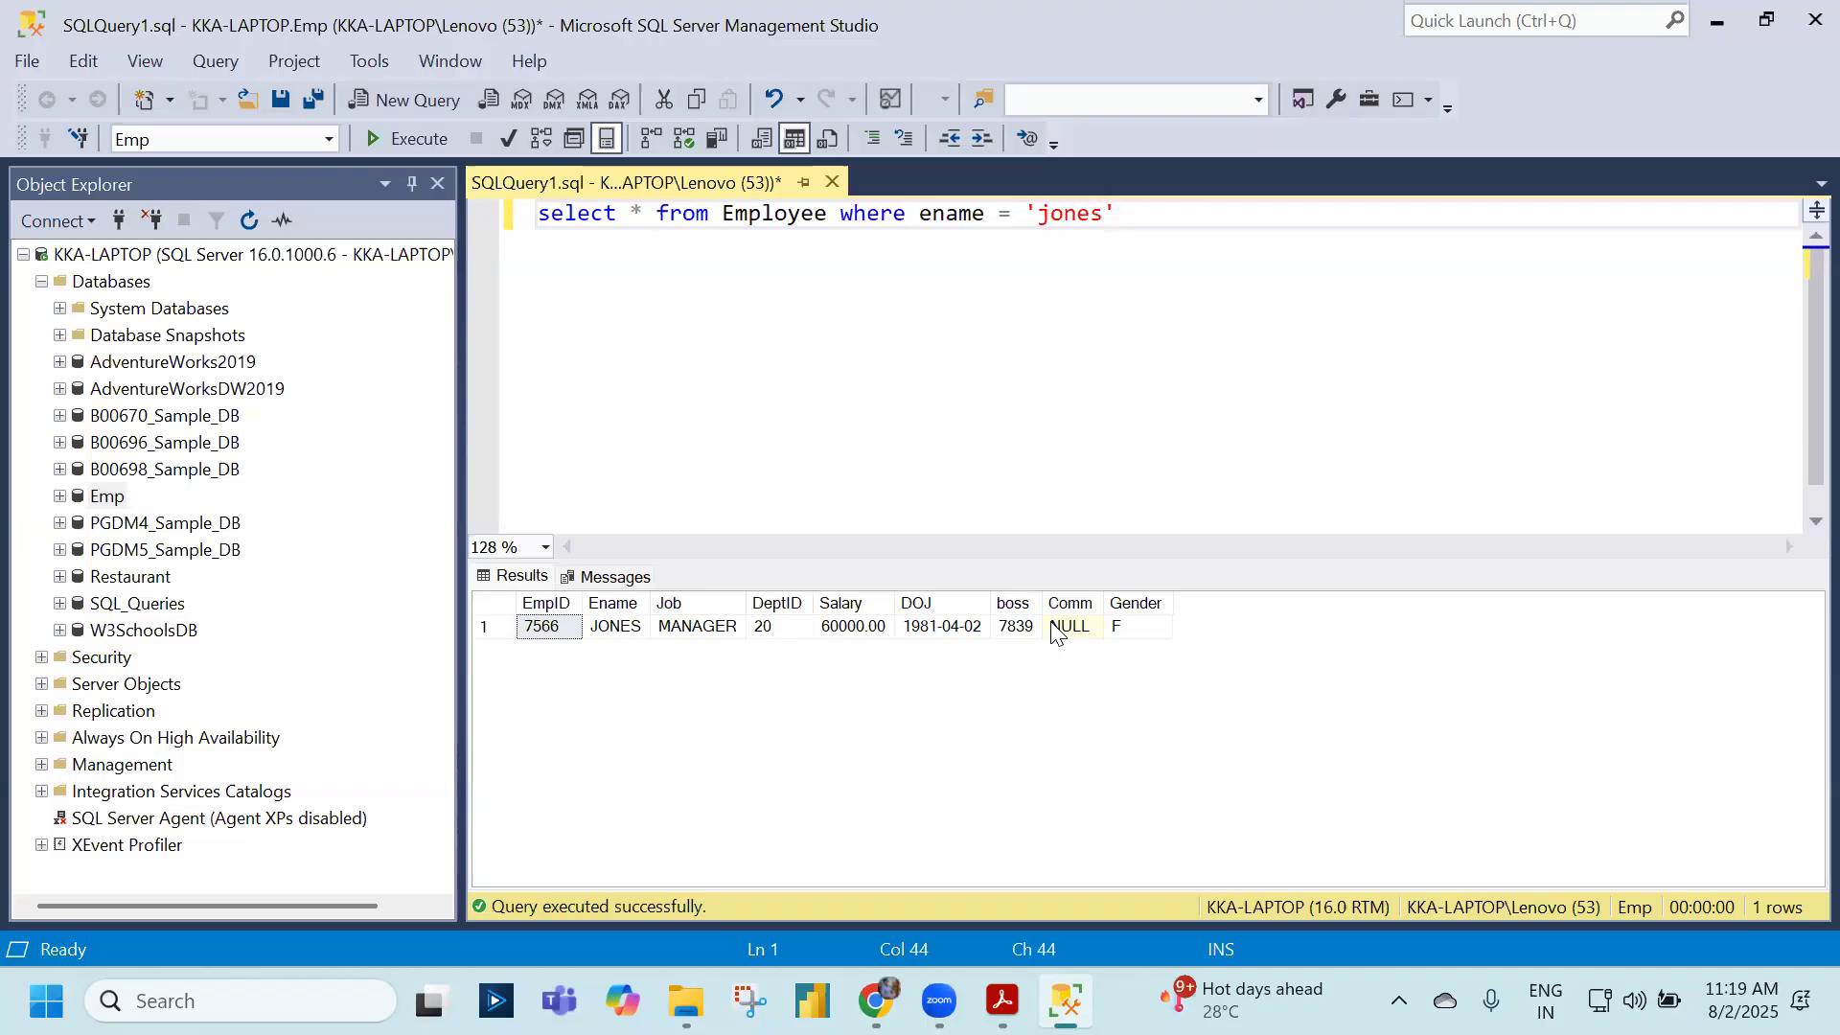
- Switch to the presentation in Acrobat and highlight the "Controlling redundancy and inconsistency" bullet on the Advantages of SQL slide
{"action": "key", "text": "alt+Tab"}
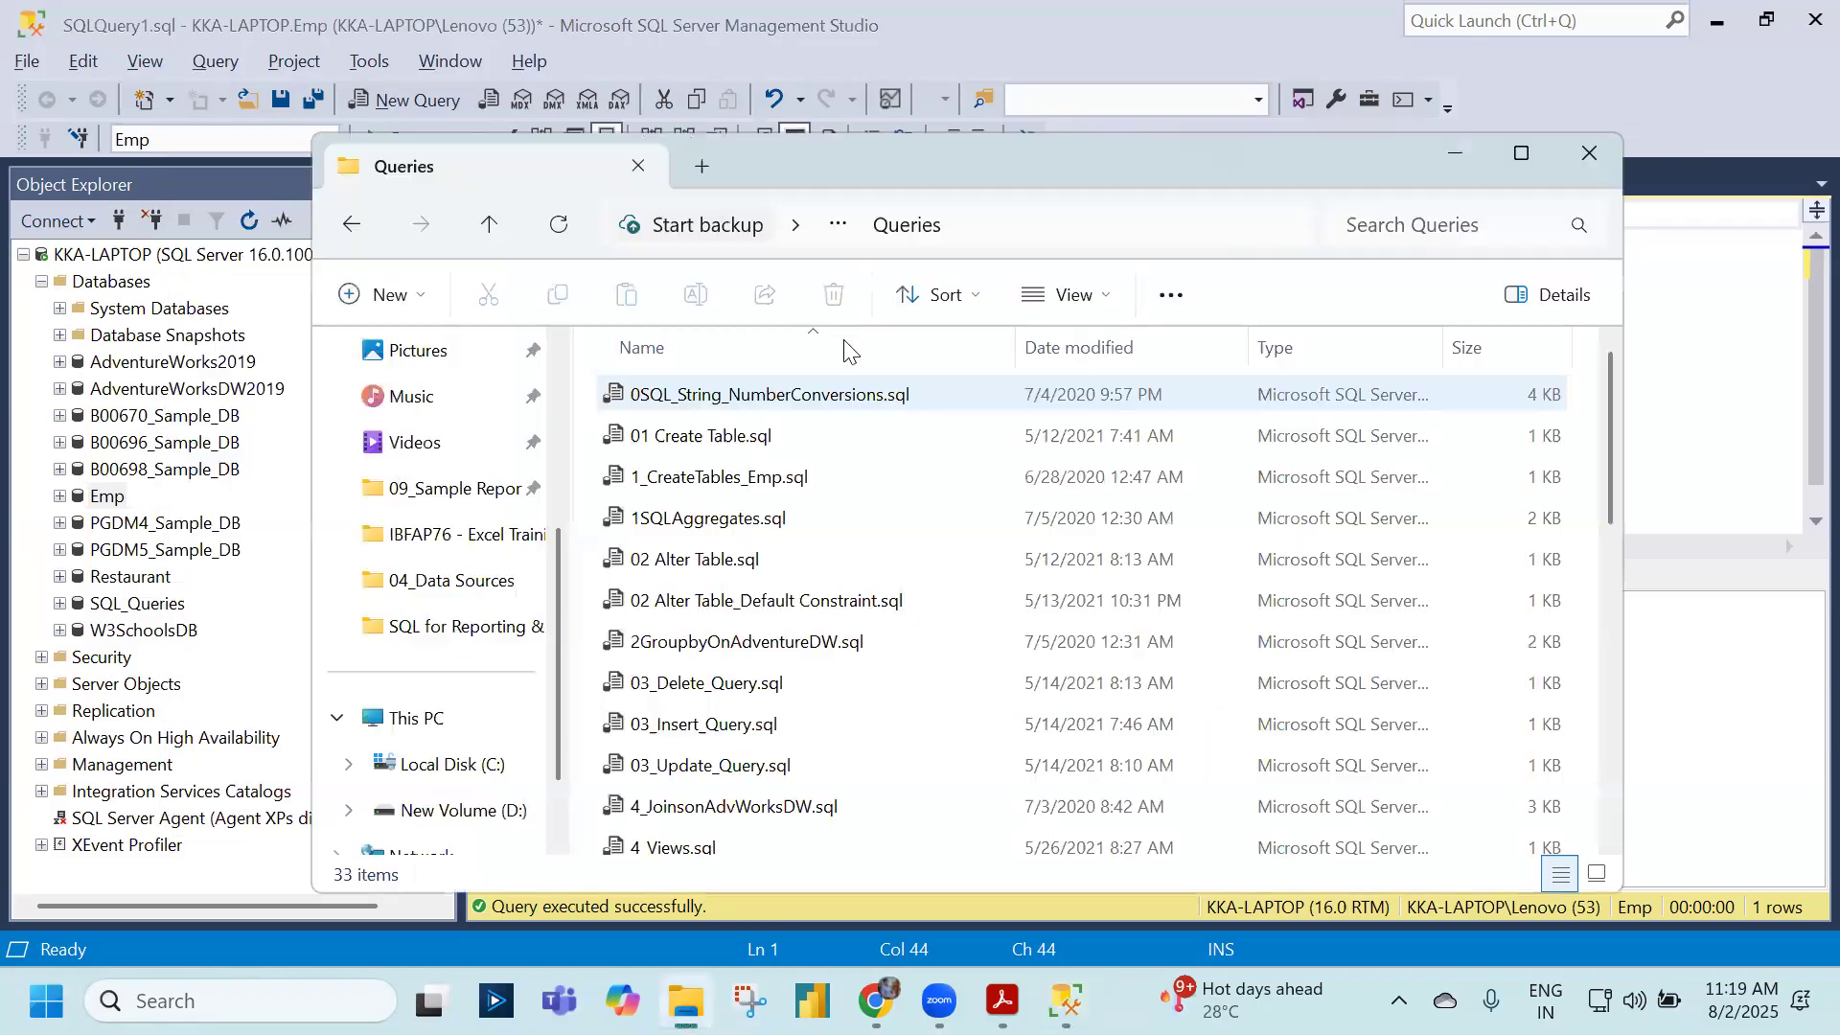
{"action": "key", "text": "alt+Tab"}
{"action": "key", "text": "alt+Tab"}
{"action": "key", "text": "Tab"}
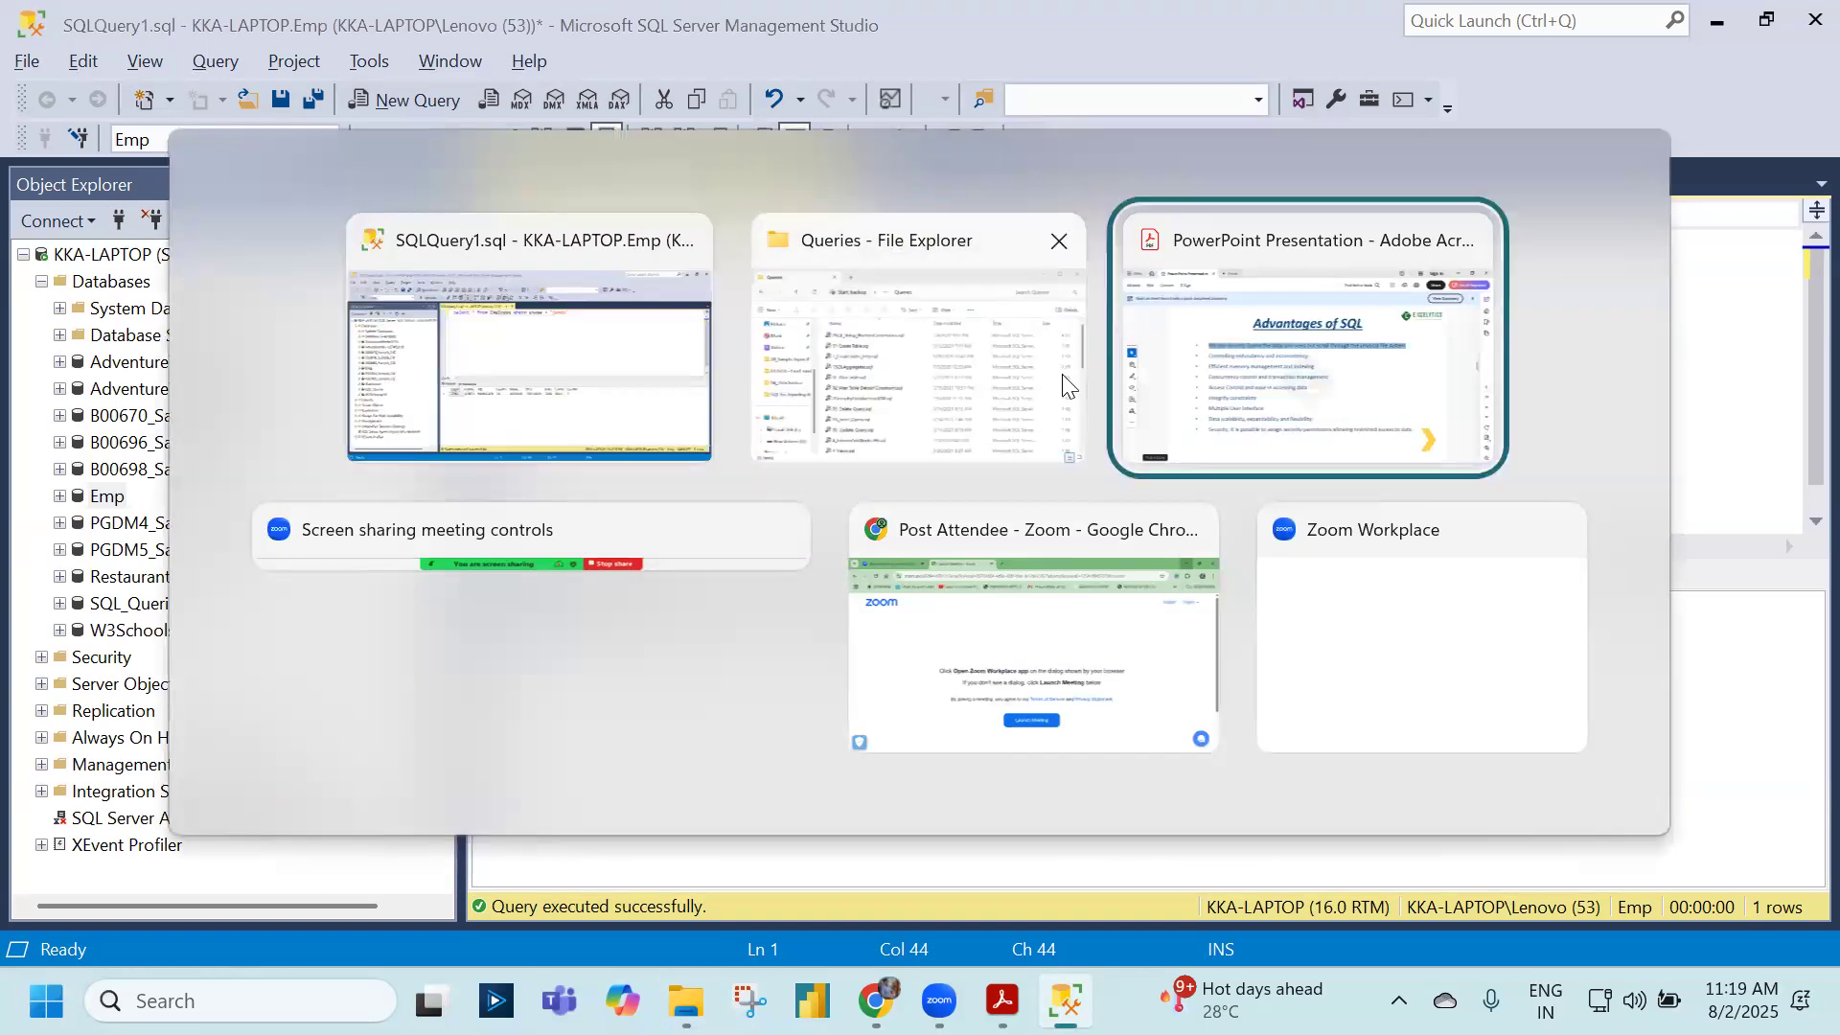
{"action": "left_click", "coordinate": [1170, 398]}
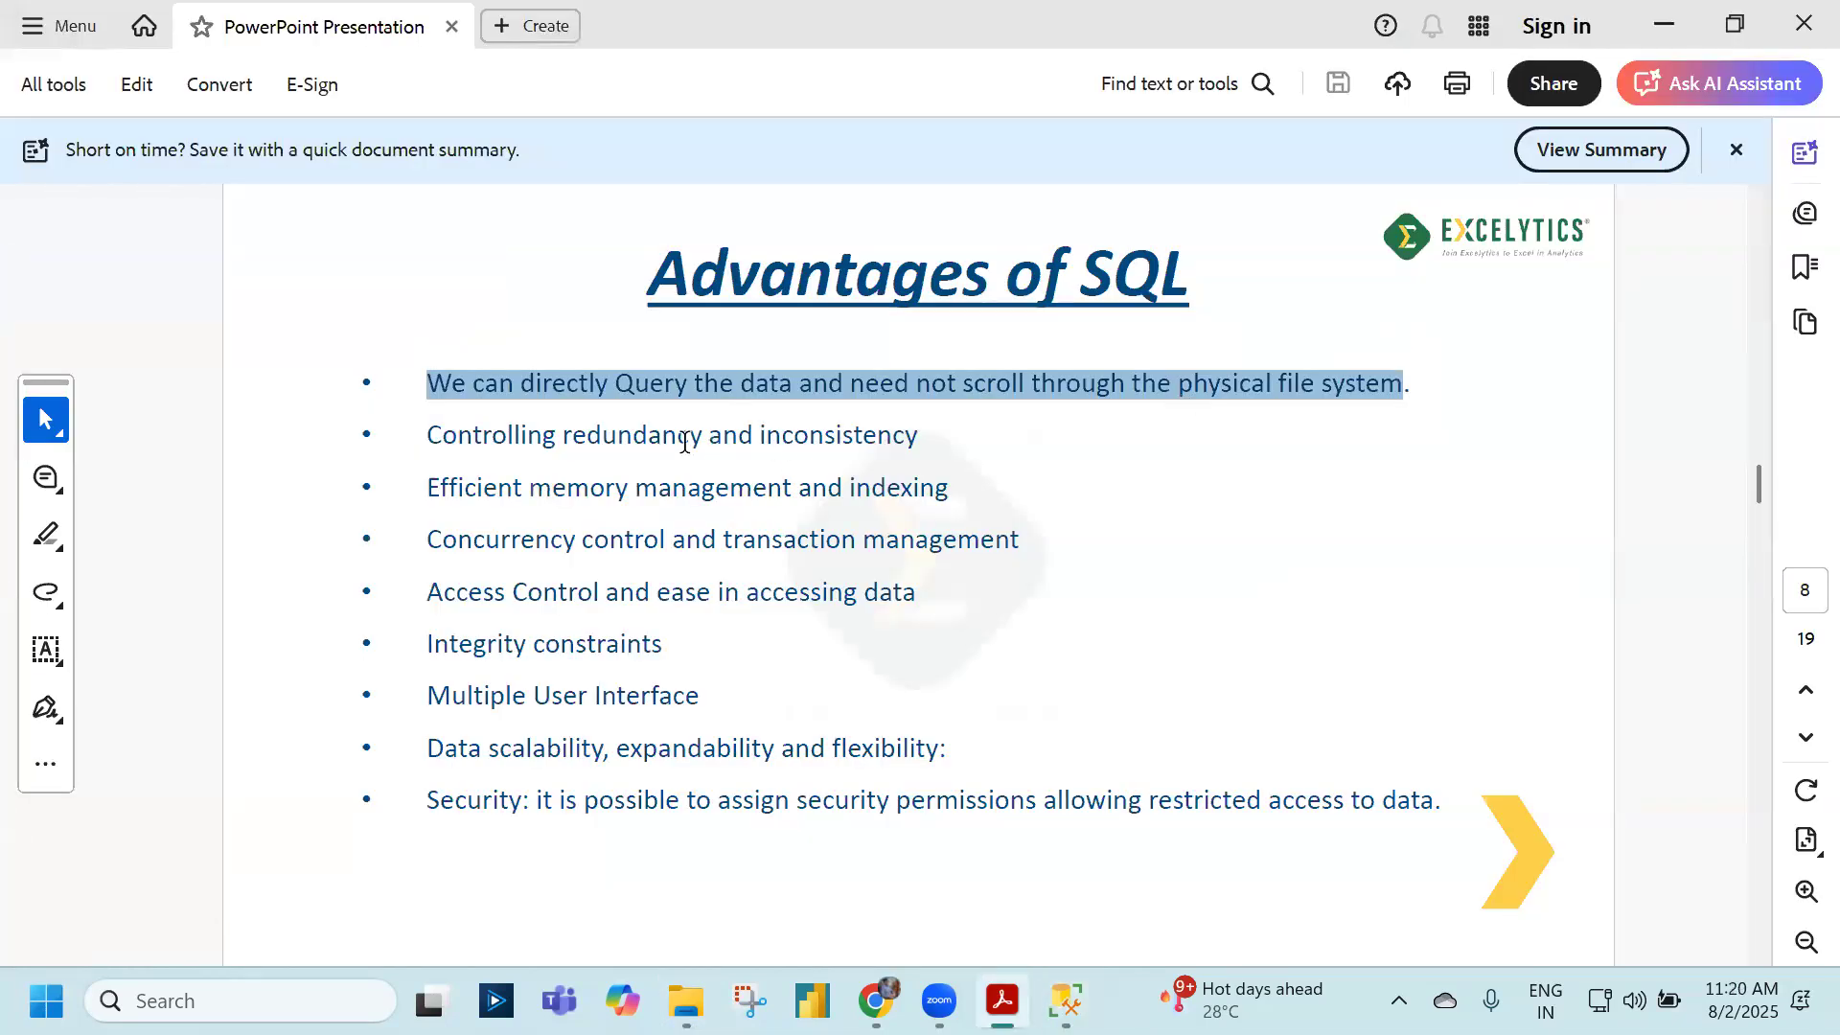
{"action": "left_click_drag", "start_coordinate": [430, 435], "coordinate": [843, 450]}
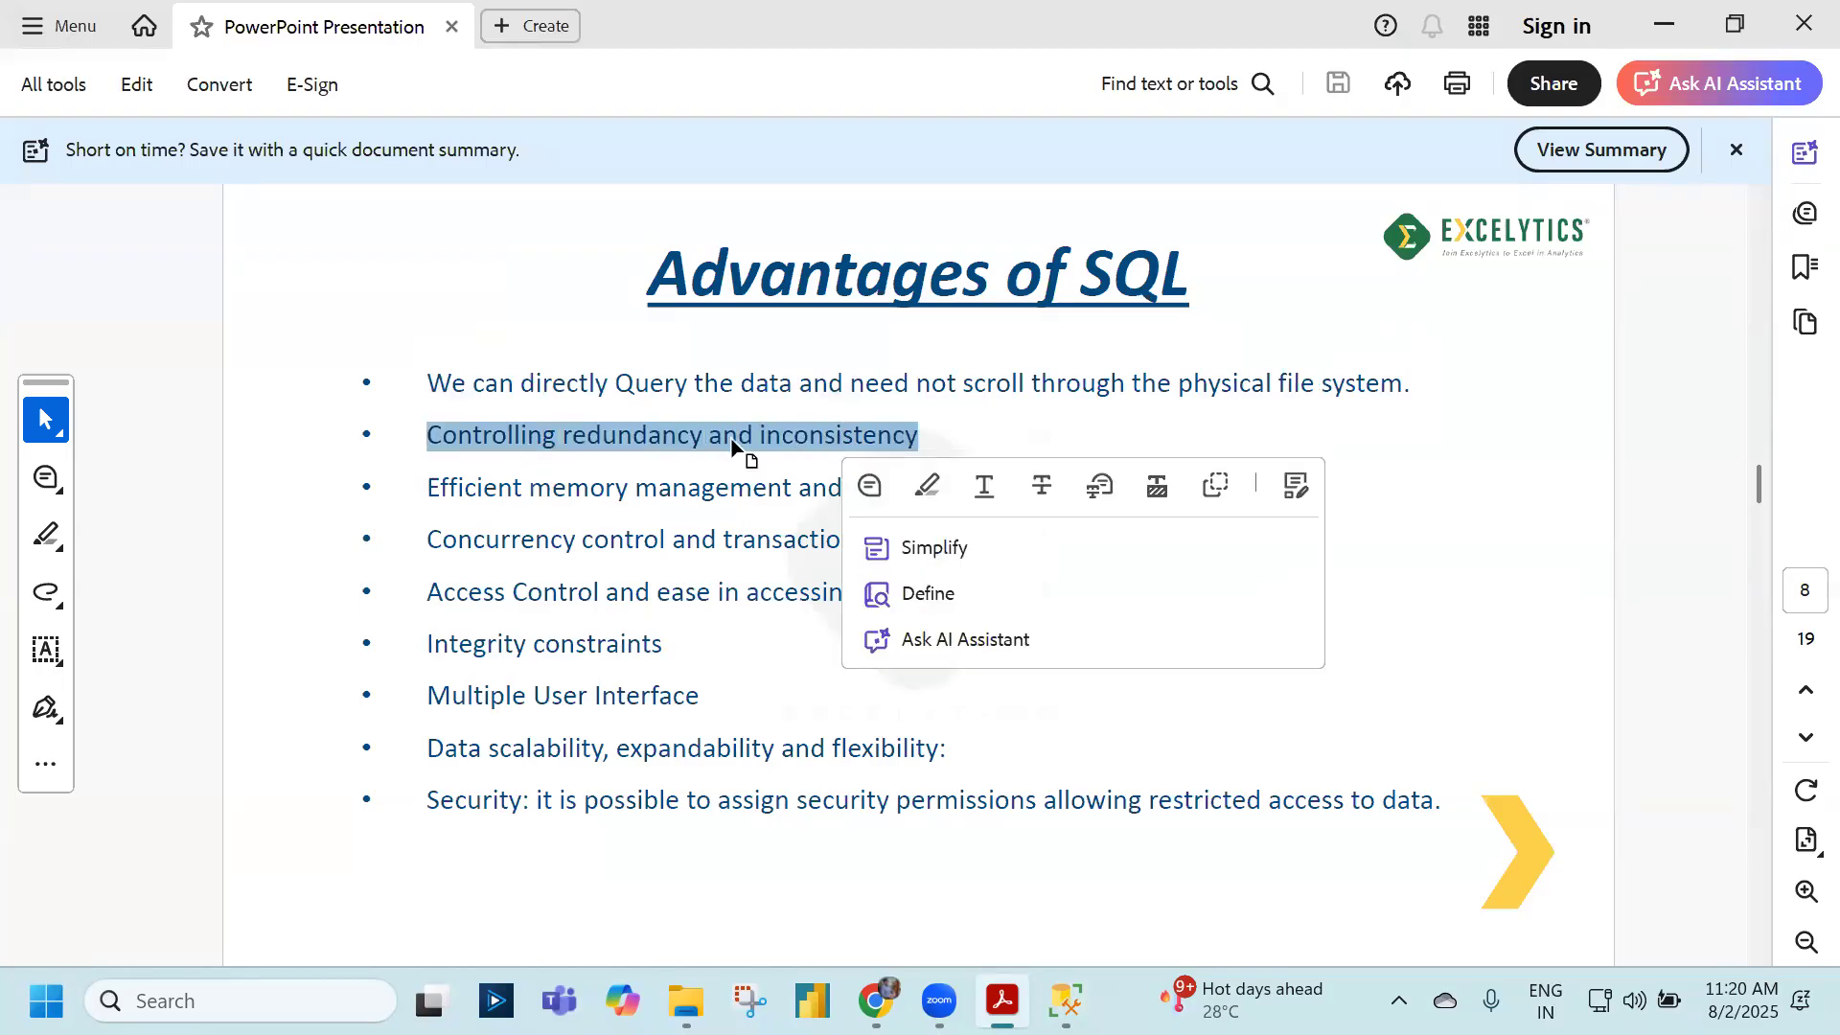
- Open the Employee Table.xlsx workbook from the Supporting Files folder in Excel
{"action": "left_click", "coordinate": [686, 1000]}
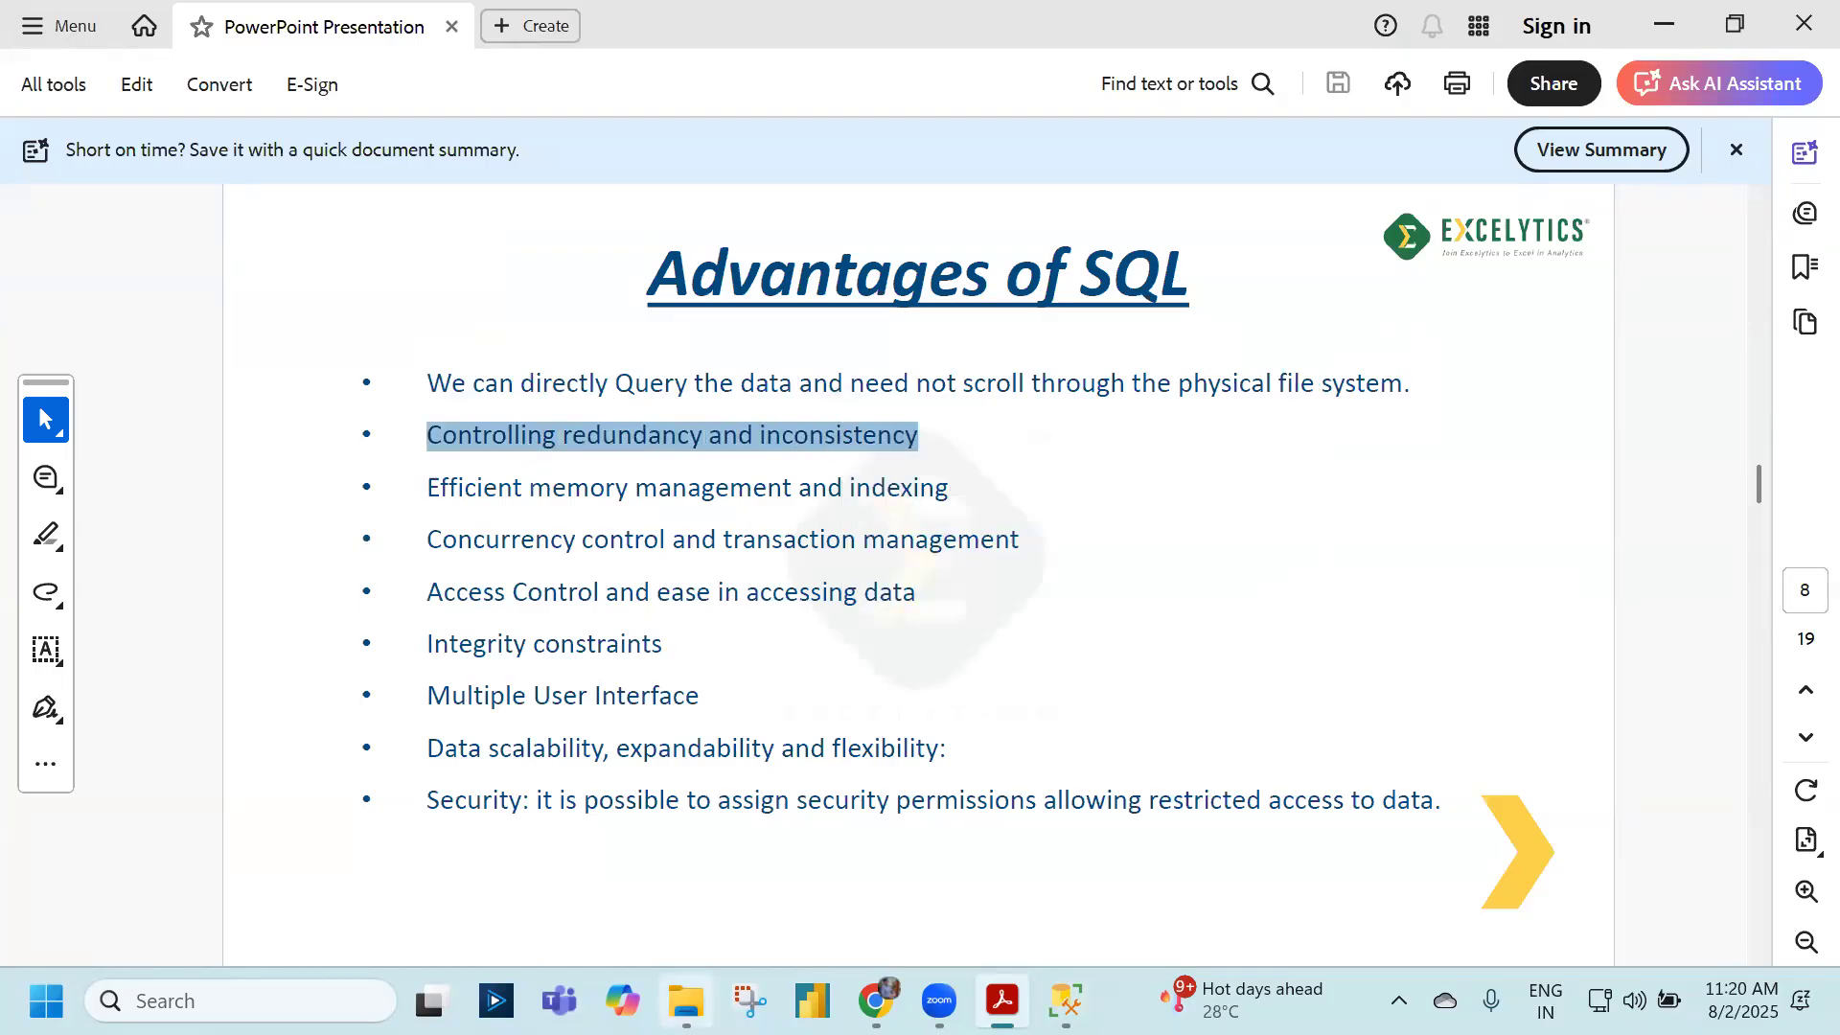
{"action": "left_click", "coordinate": [836, 228]}
{"action": "left_click", "coordinate": [815, 281]}
{"action": "double_click", "coordinate": [692, 727]}
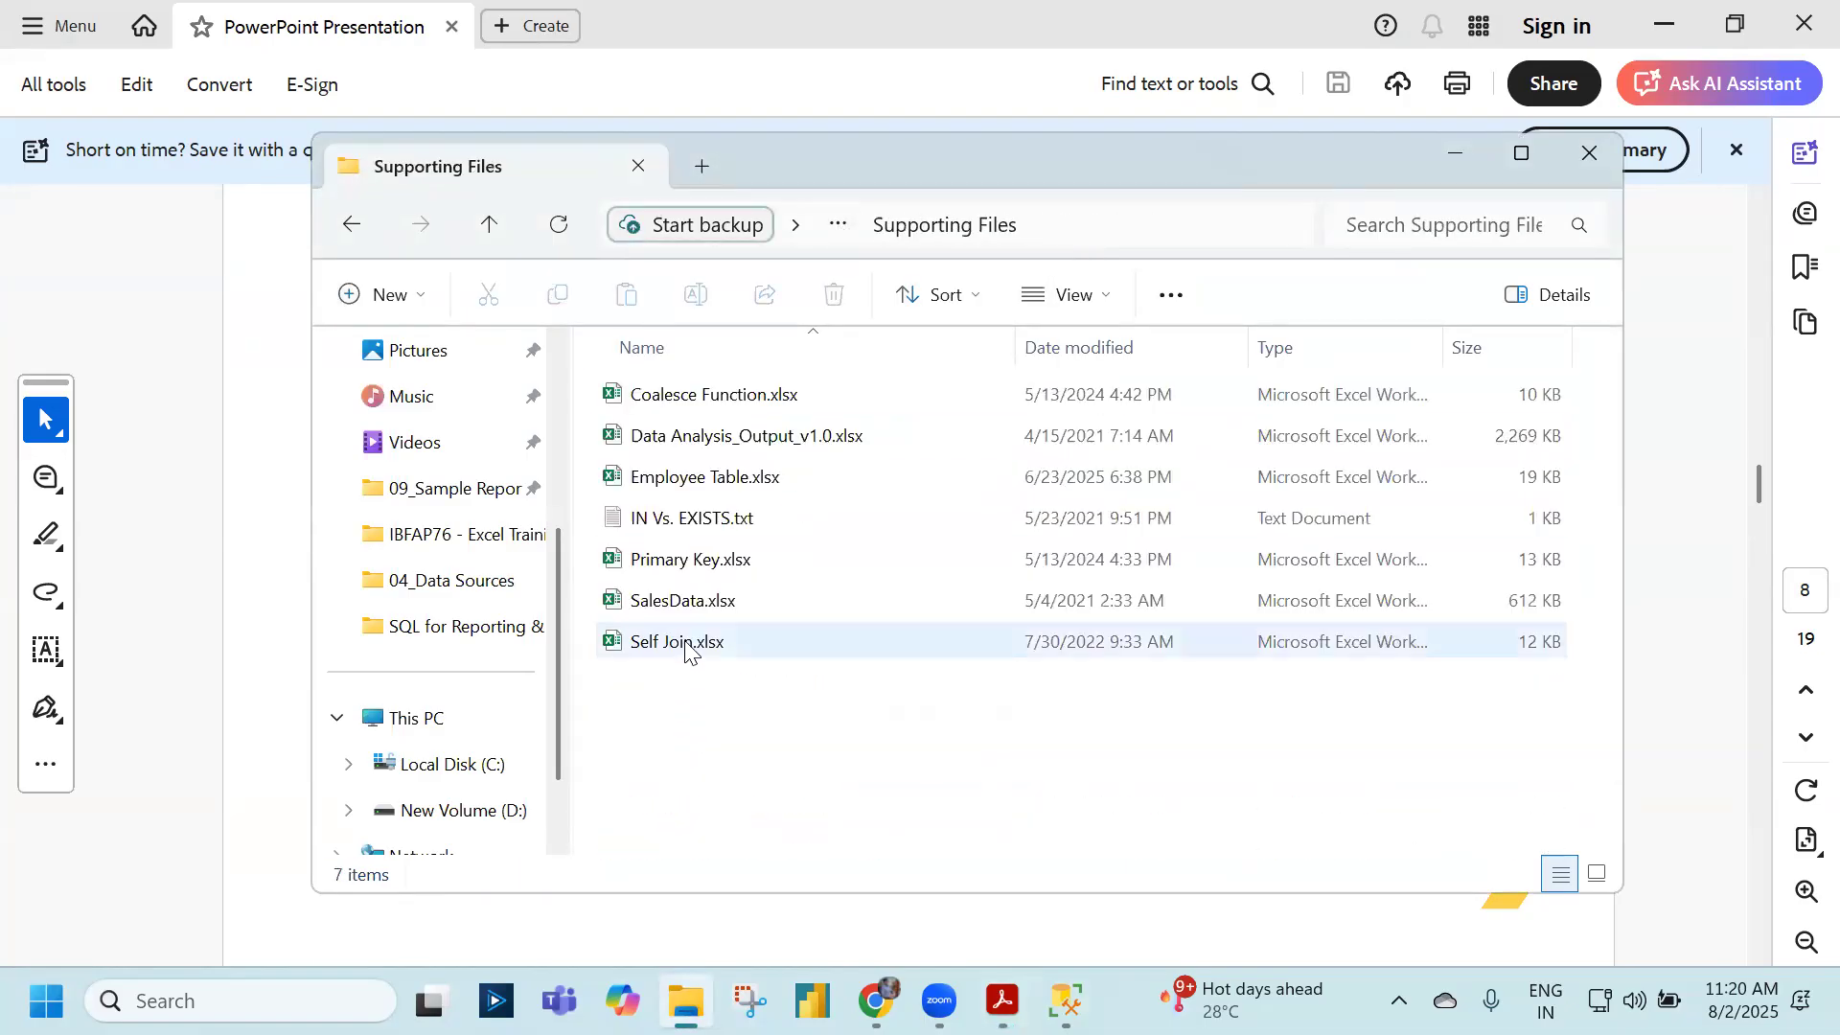
{"action": "left_click", "coordinate": [694, 479]}
{"action": "double_click", "coordinate": [694, 476]}
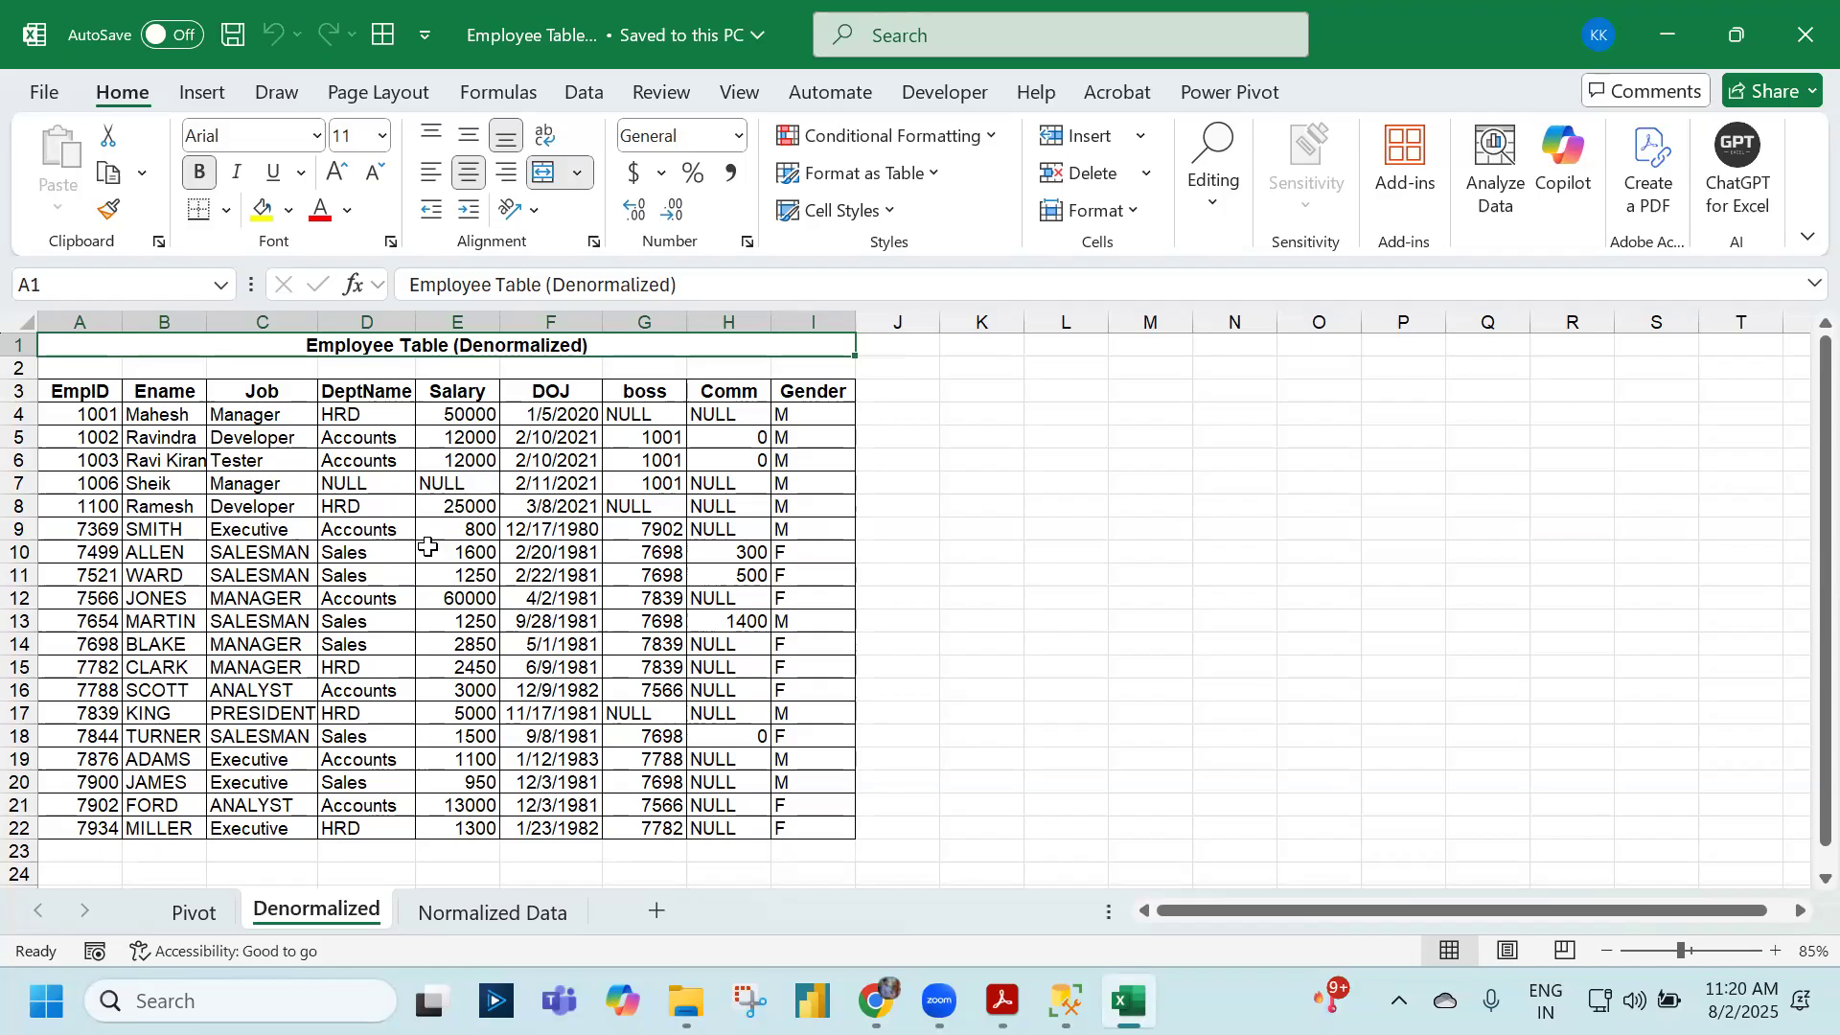
- Select the whole denormalized employee table, and the Employee Table on the Normalized Data sheet to compare their structure
{"action": "left_click_drag", "start_coordinate": [80, 393], "coordinate": [809, 826]}
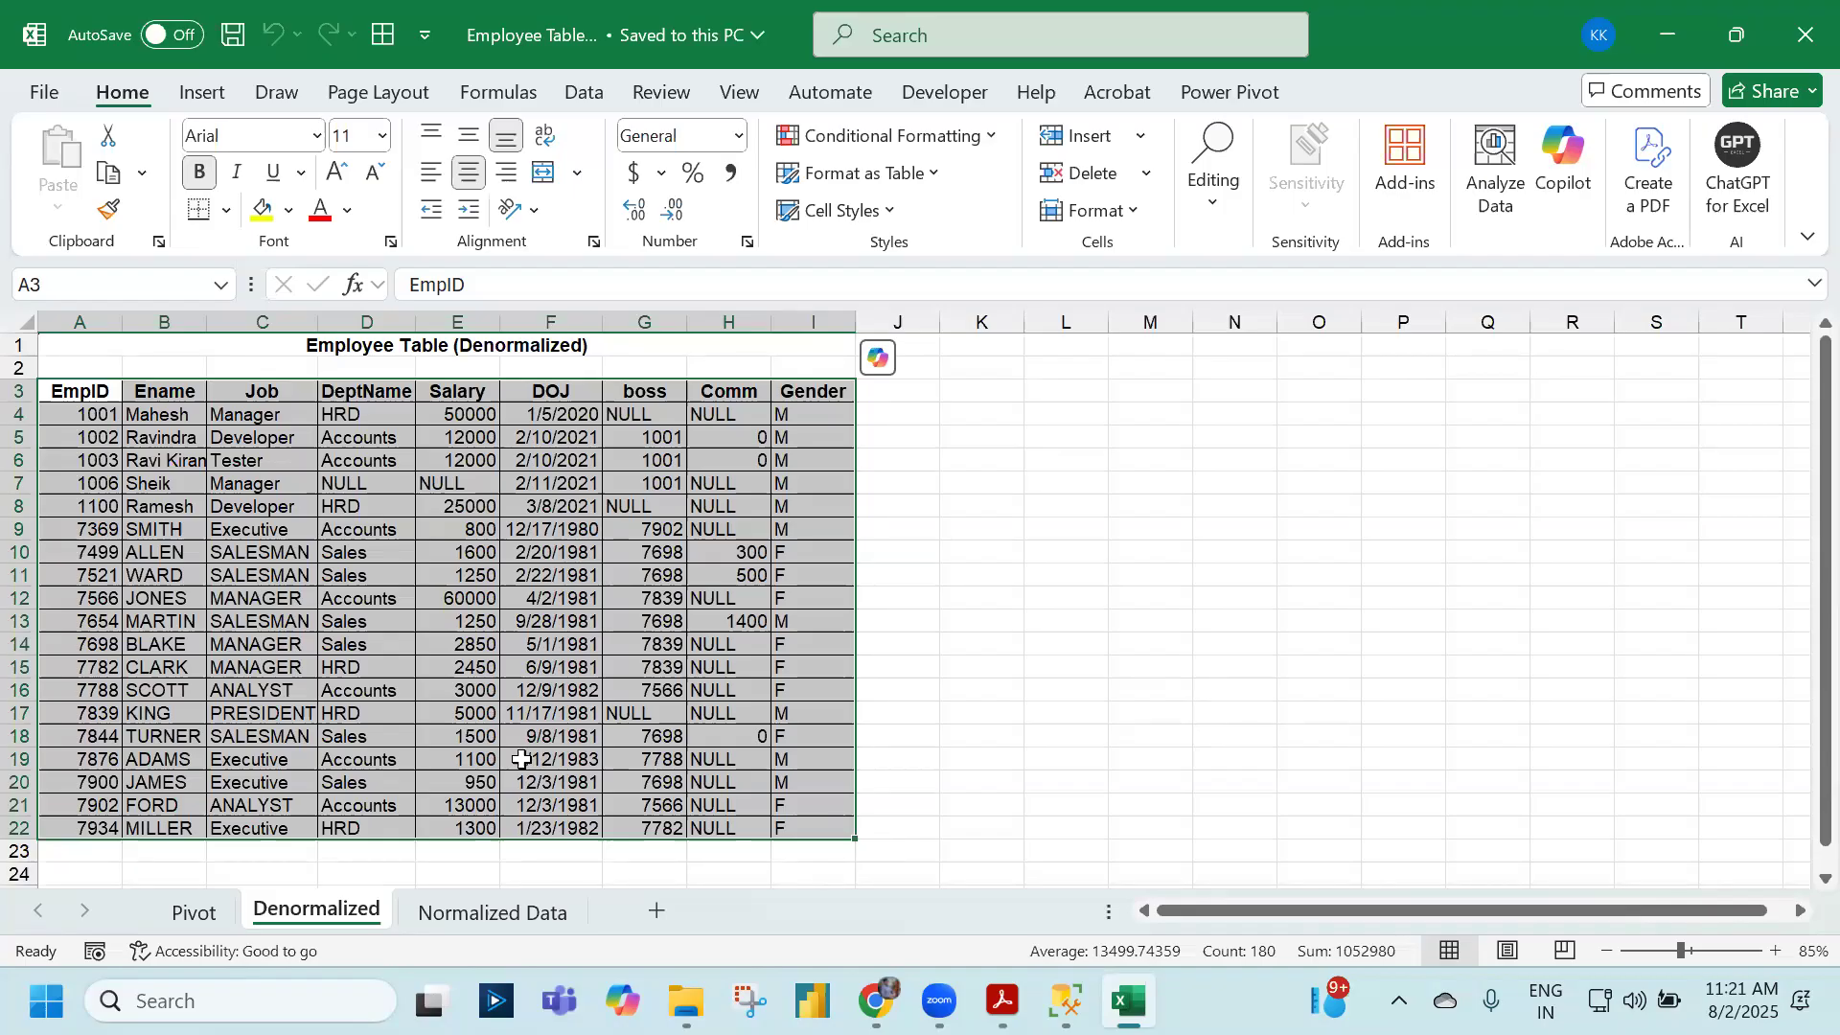
{"action": "left_click", "coordinate": [489, 911]}
{"action": "left_click_drag", "start_coordinate": [67, 391], "coordinate": [1043, 686]}
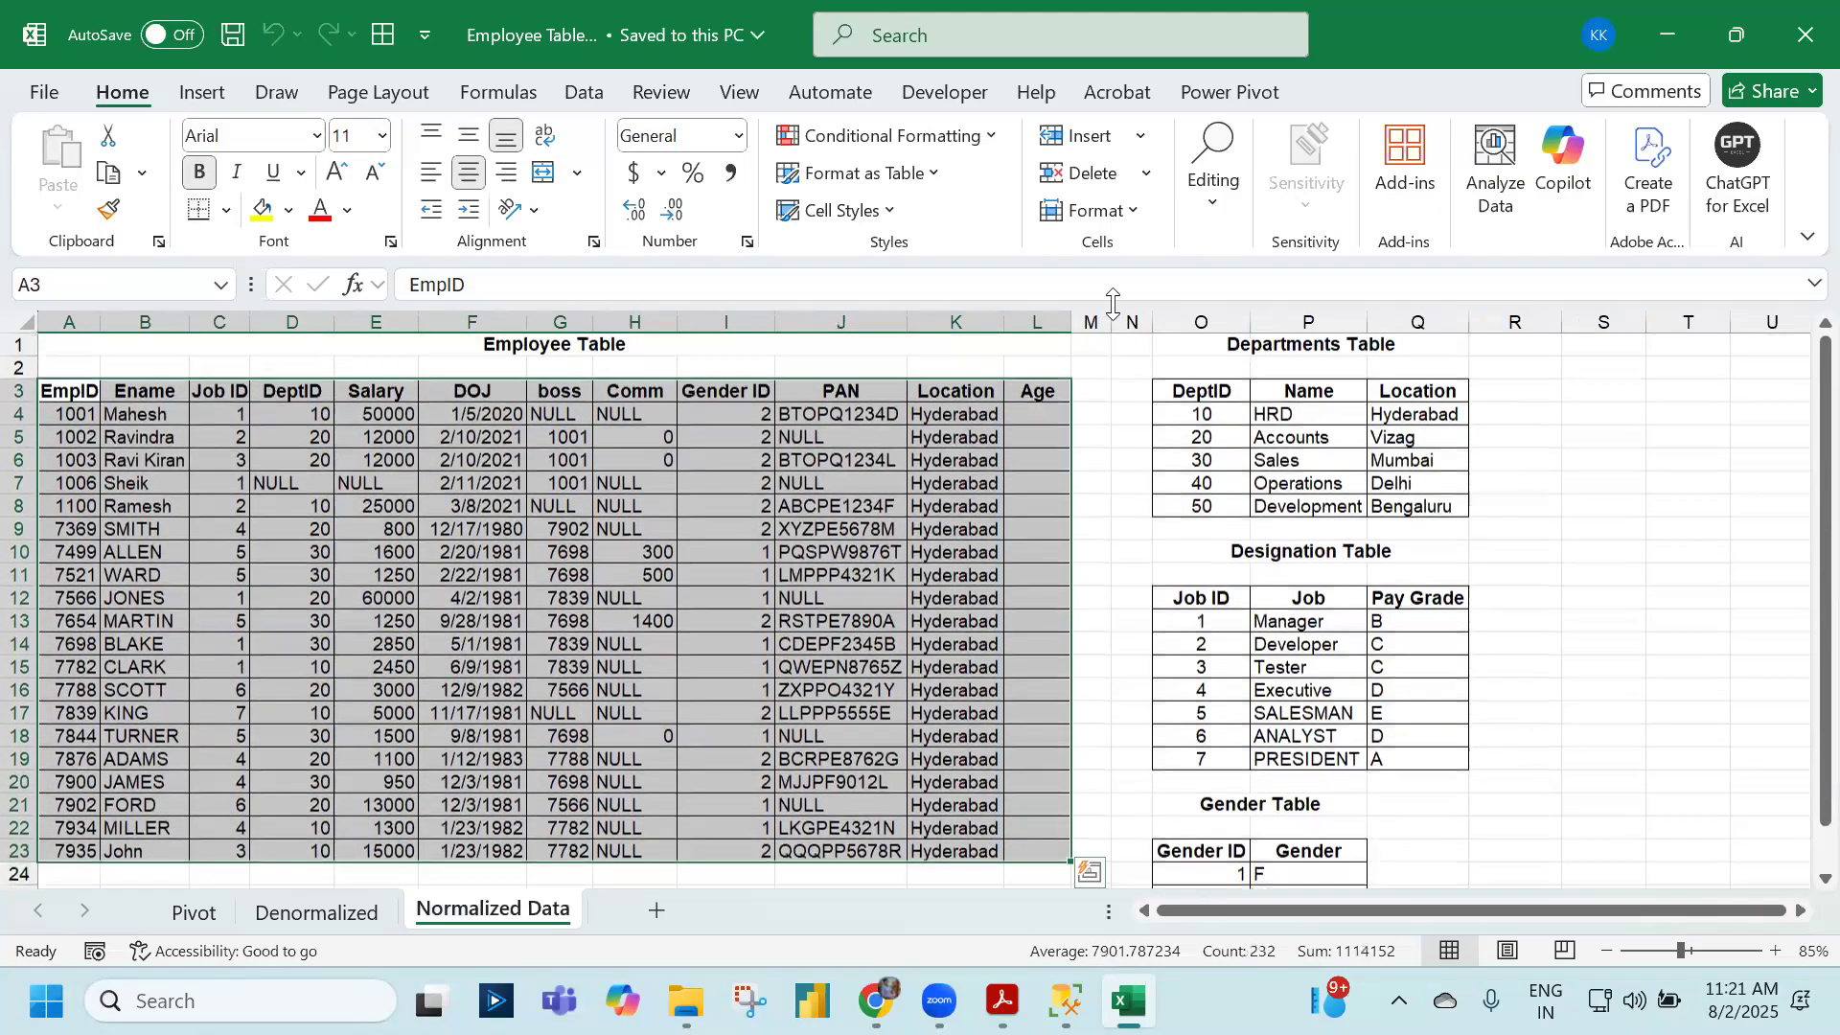
- Temporarily hide columns M to S to examine the Employee Table range A3:L23 alone, and restore the hidden columns
{"action": "left_click_drag", "start_coordinate": [1088, 321], "coordinate": [1634, 308]}
{"action": "key", "text": "ctrl+0"}
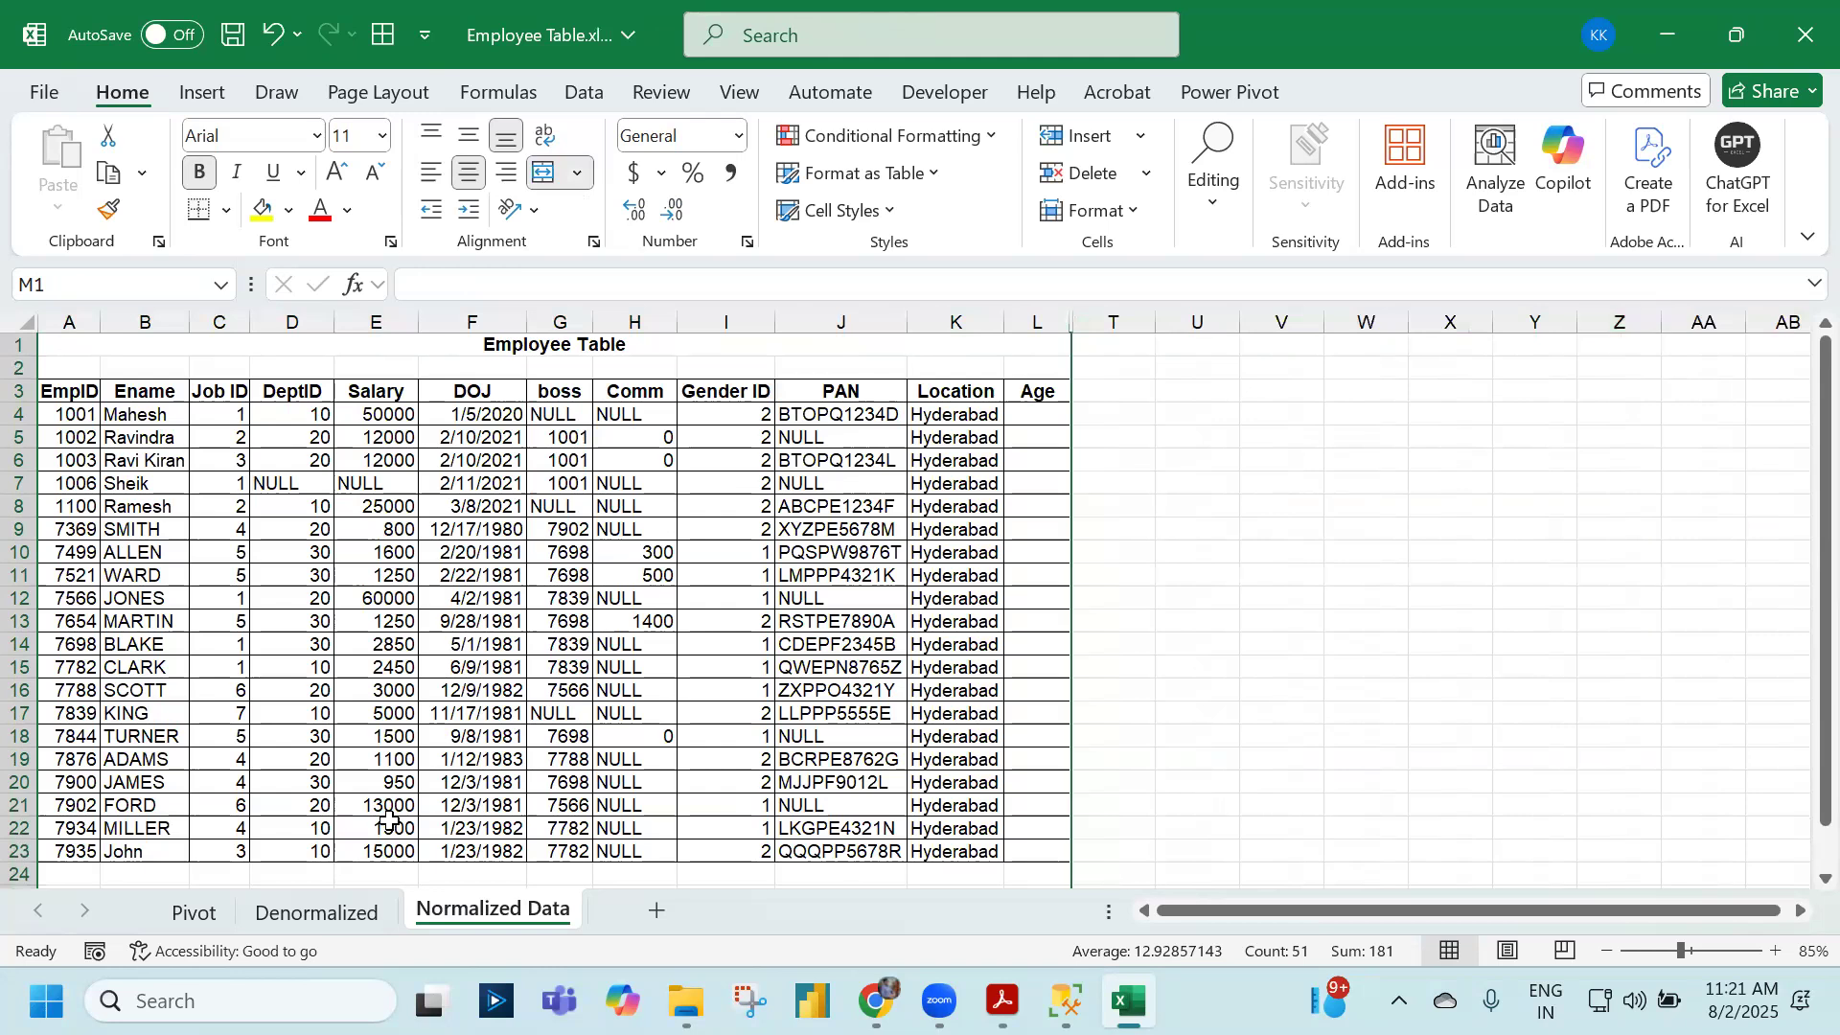
{"action": "left_click", "coordinate": [388, 826]}
{"action": "left_click_drag", "start_coordinate": [69, 391], "coordinate": [1033, 873]}
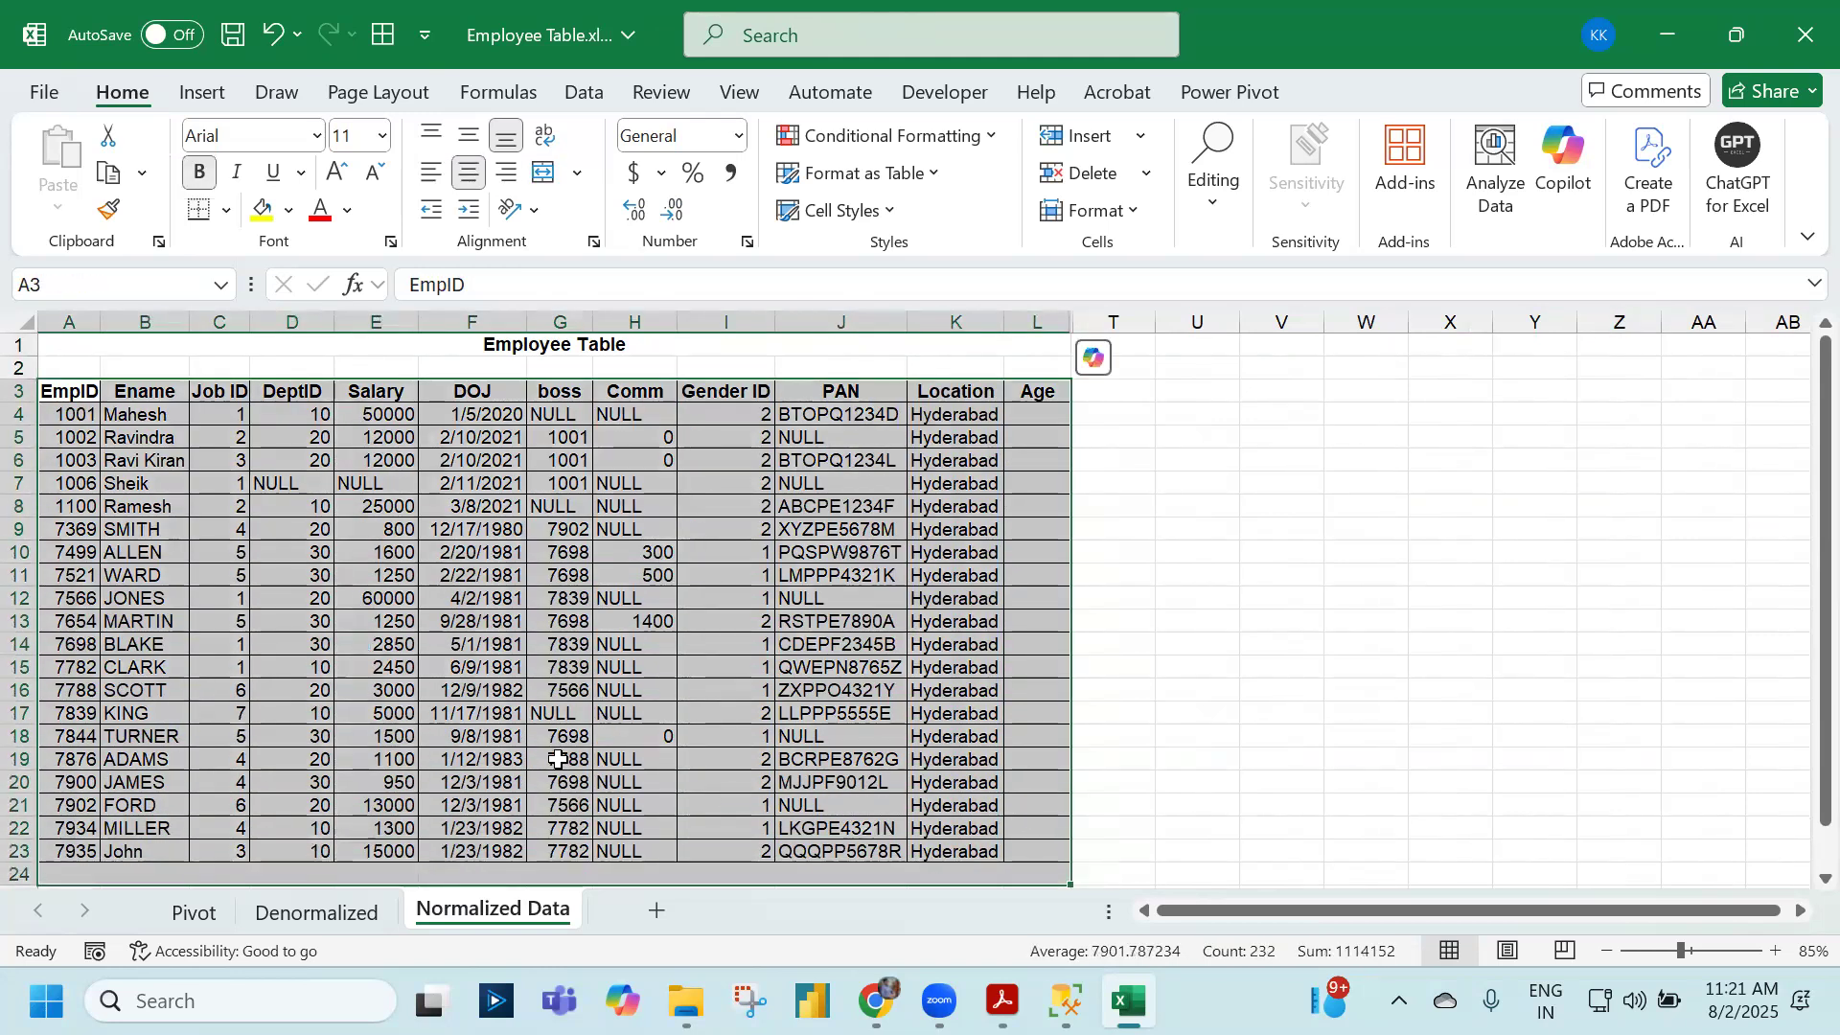
{"action": "key", "text": "shift+Up"}
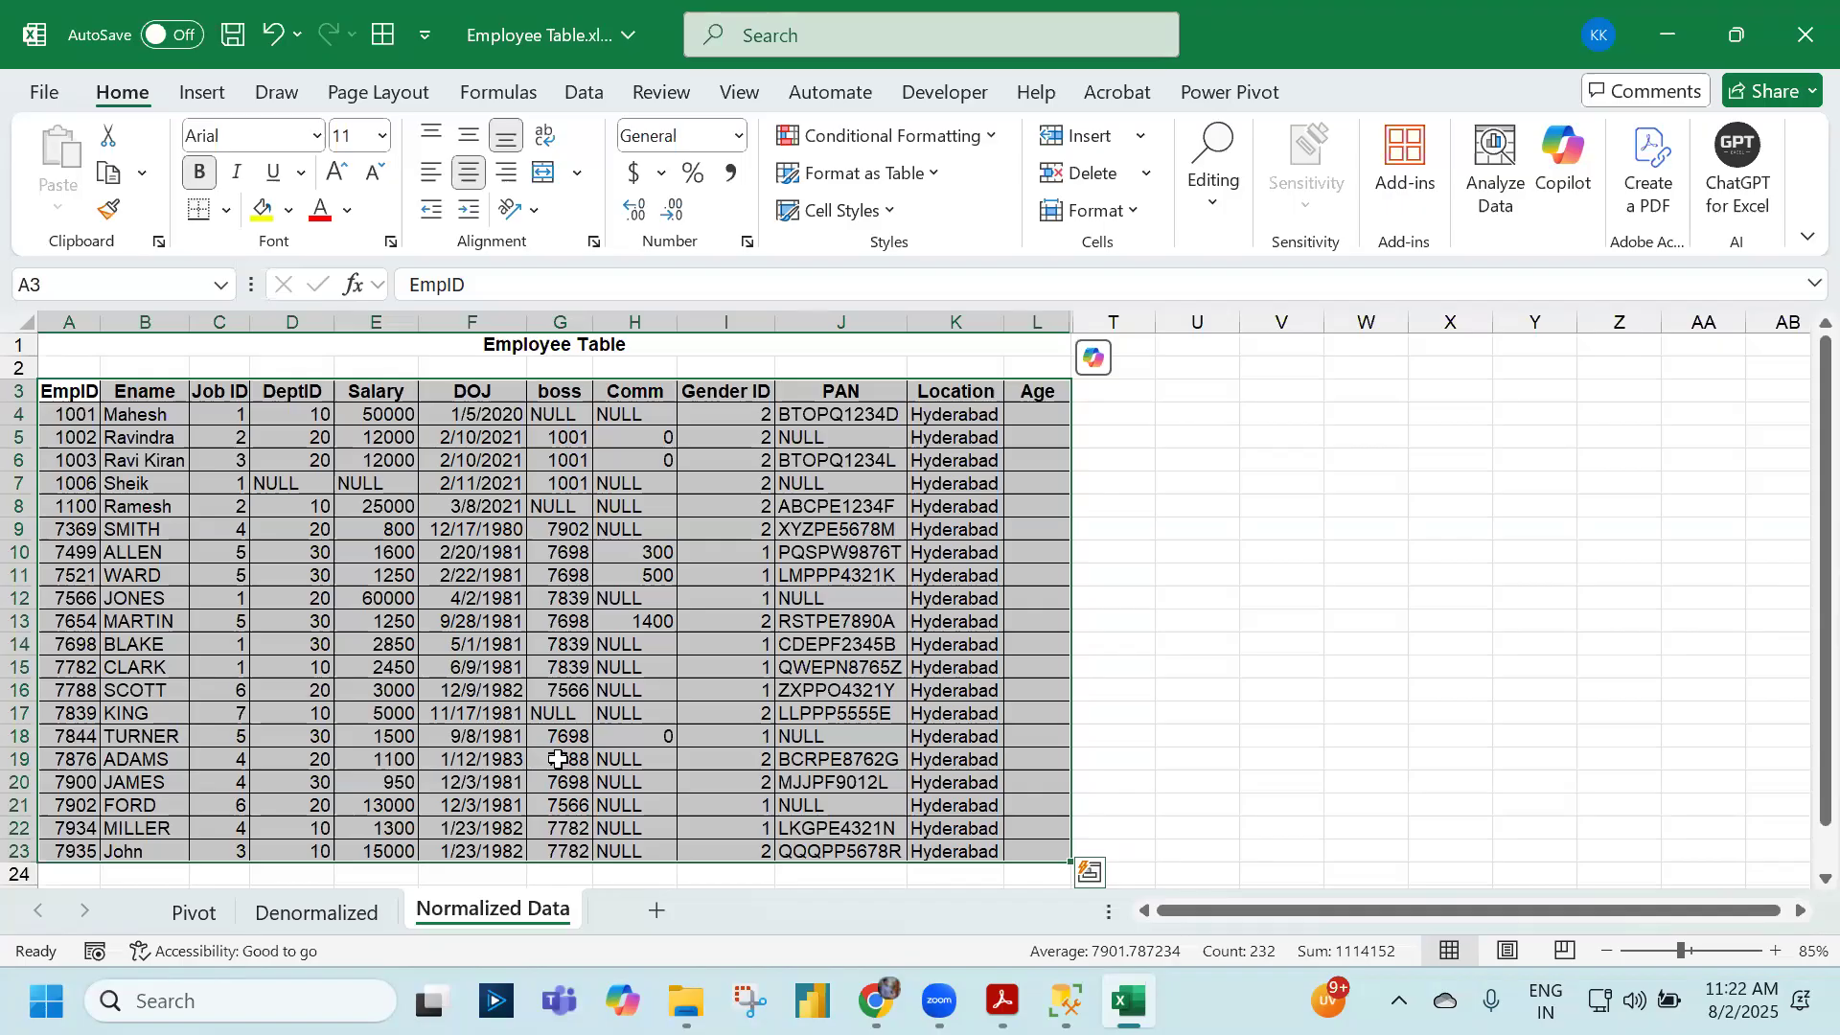
{"action": "key", "text": "ctrl+z"}
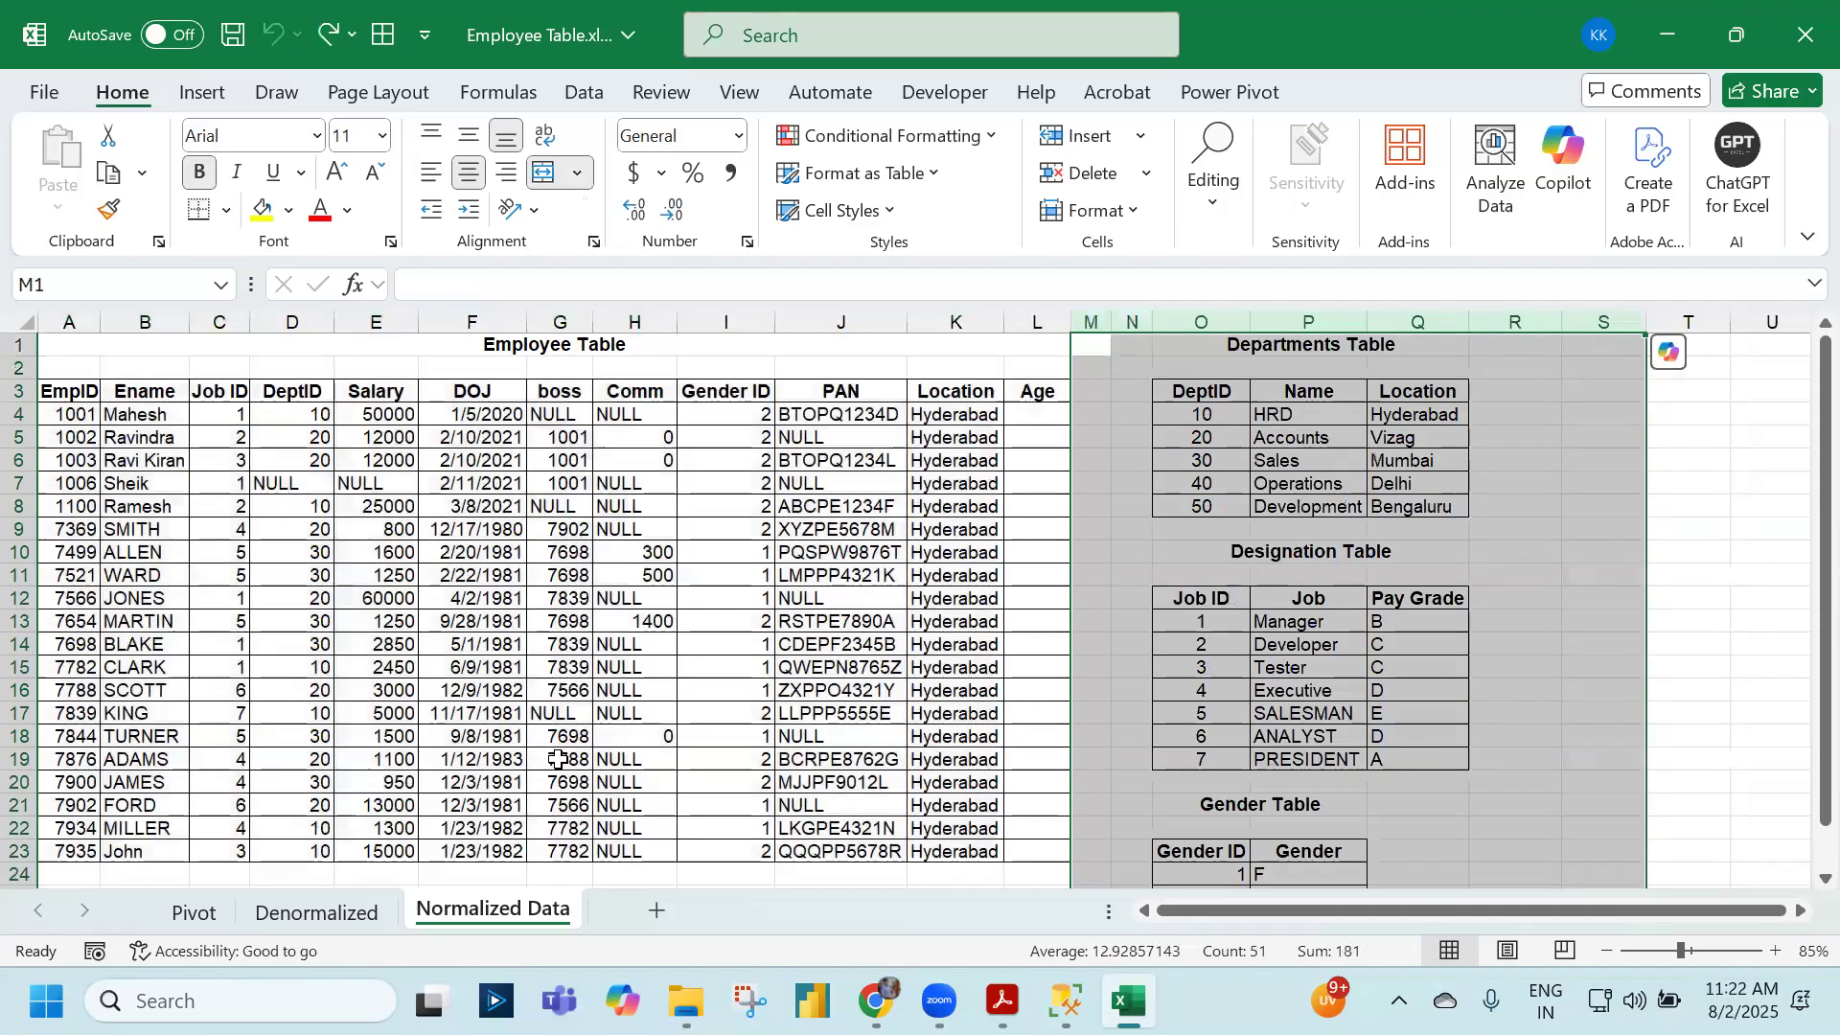
- Point out the employee DeptID column, the DeptID and Name columns of the Departments Table, and the employee Salary column
{"action": "left_click", "coordinate": [172, 644]}
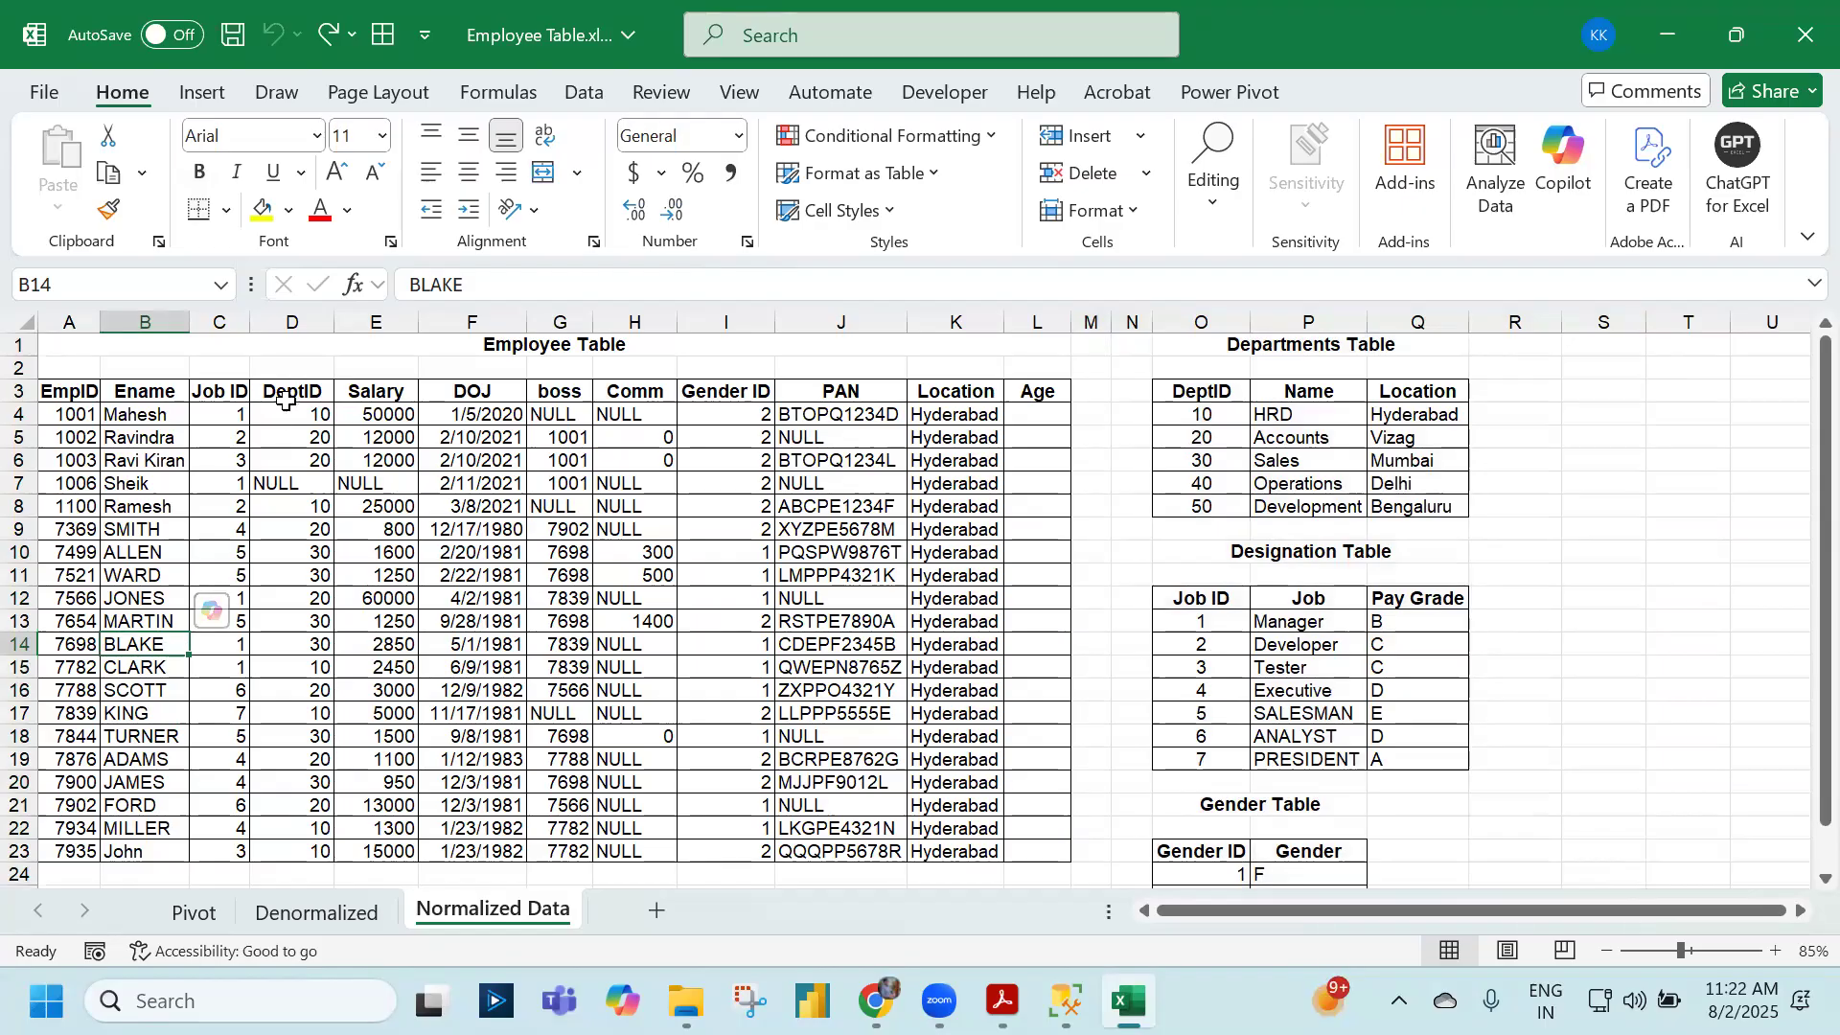
{"action": "left_click_drag", "start_coordinate": [292, 392], "coordinate": [306, 850]}
{"action": "left_click", "coordinate": [1178, 395]}
{"action": "left_click_drag", "start_coordinate": [1178, 416], "coordinate": [1289, 503]}
{"action": "left_click_drag", "start_coordinate": [1302, 395], "coordinate": [1293, 506]}
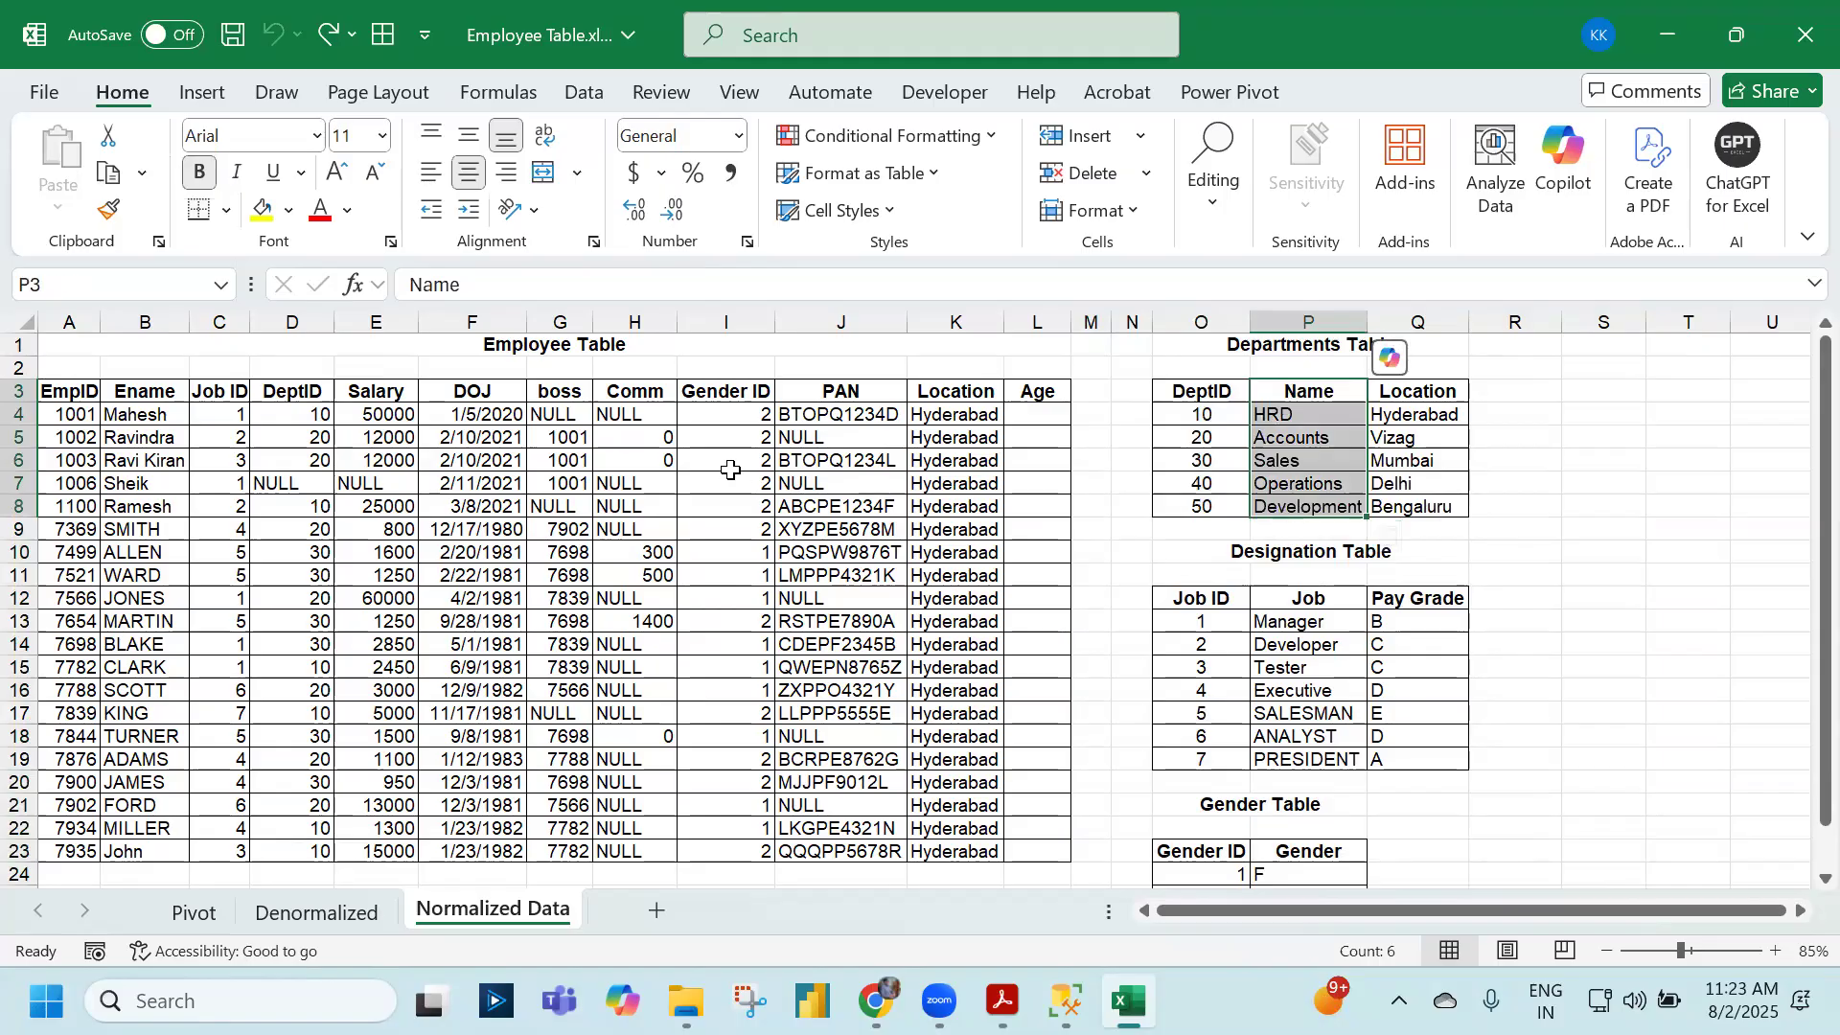
{"action": "left_click_drag", "start_coordinate": [355, 399], "coordinate": [372, 849]}
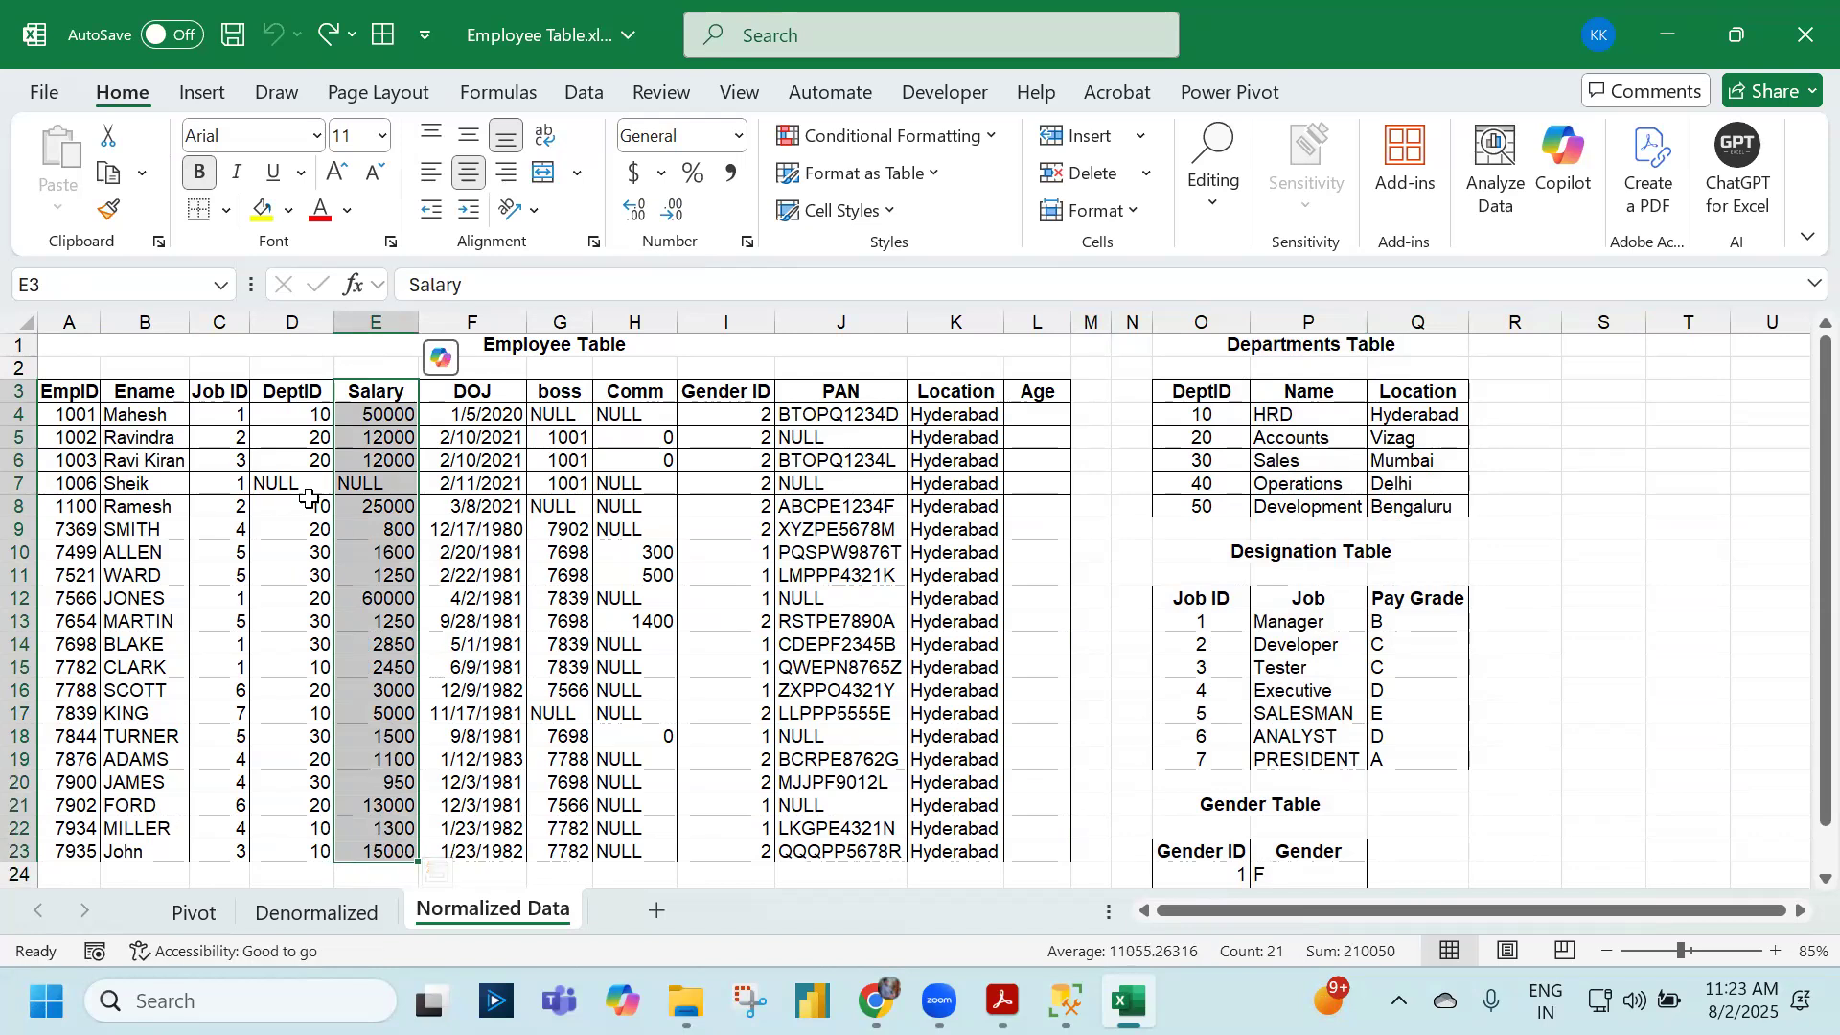
{"action": "left_click", "coordinate": [349, 571]}
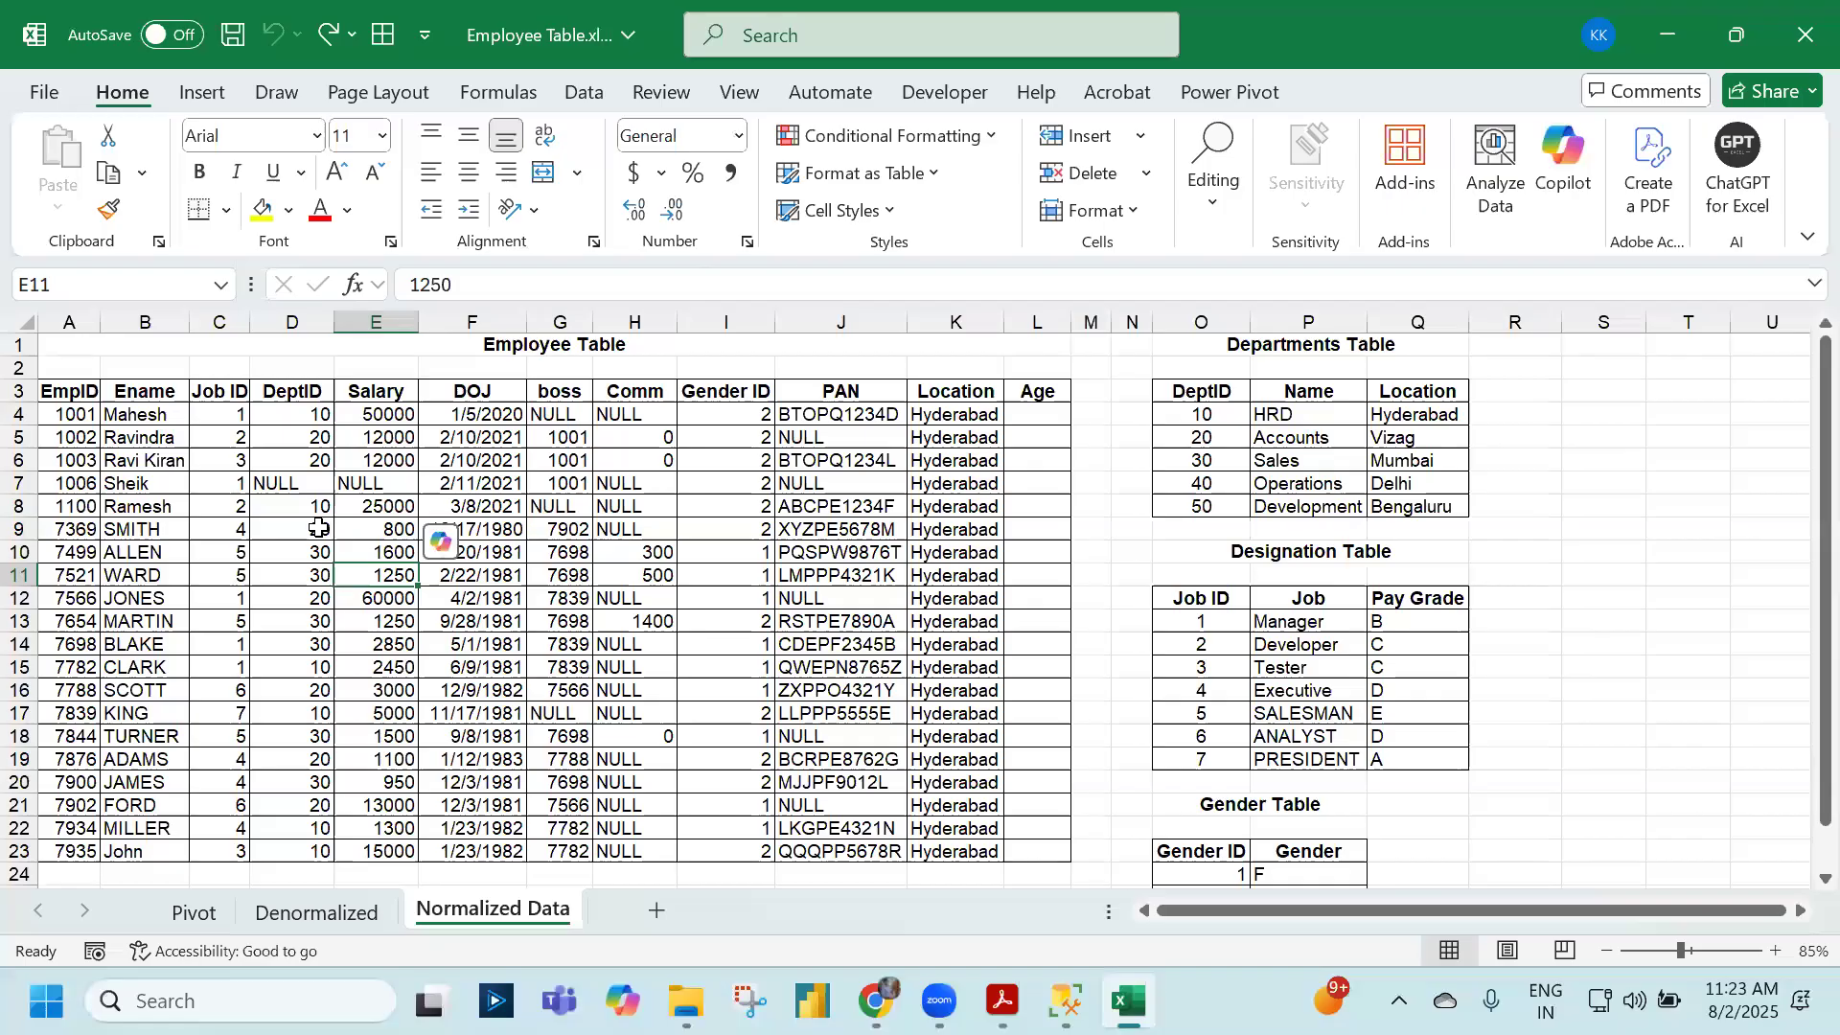
- Draw a thick blue arrow, about 1.74" high and 7.77" wide, from the employee Job ID header to the Designation Table's Job ID
{"action": "left_click", "coordinate": [217, 96]}
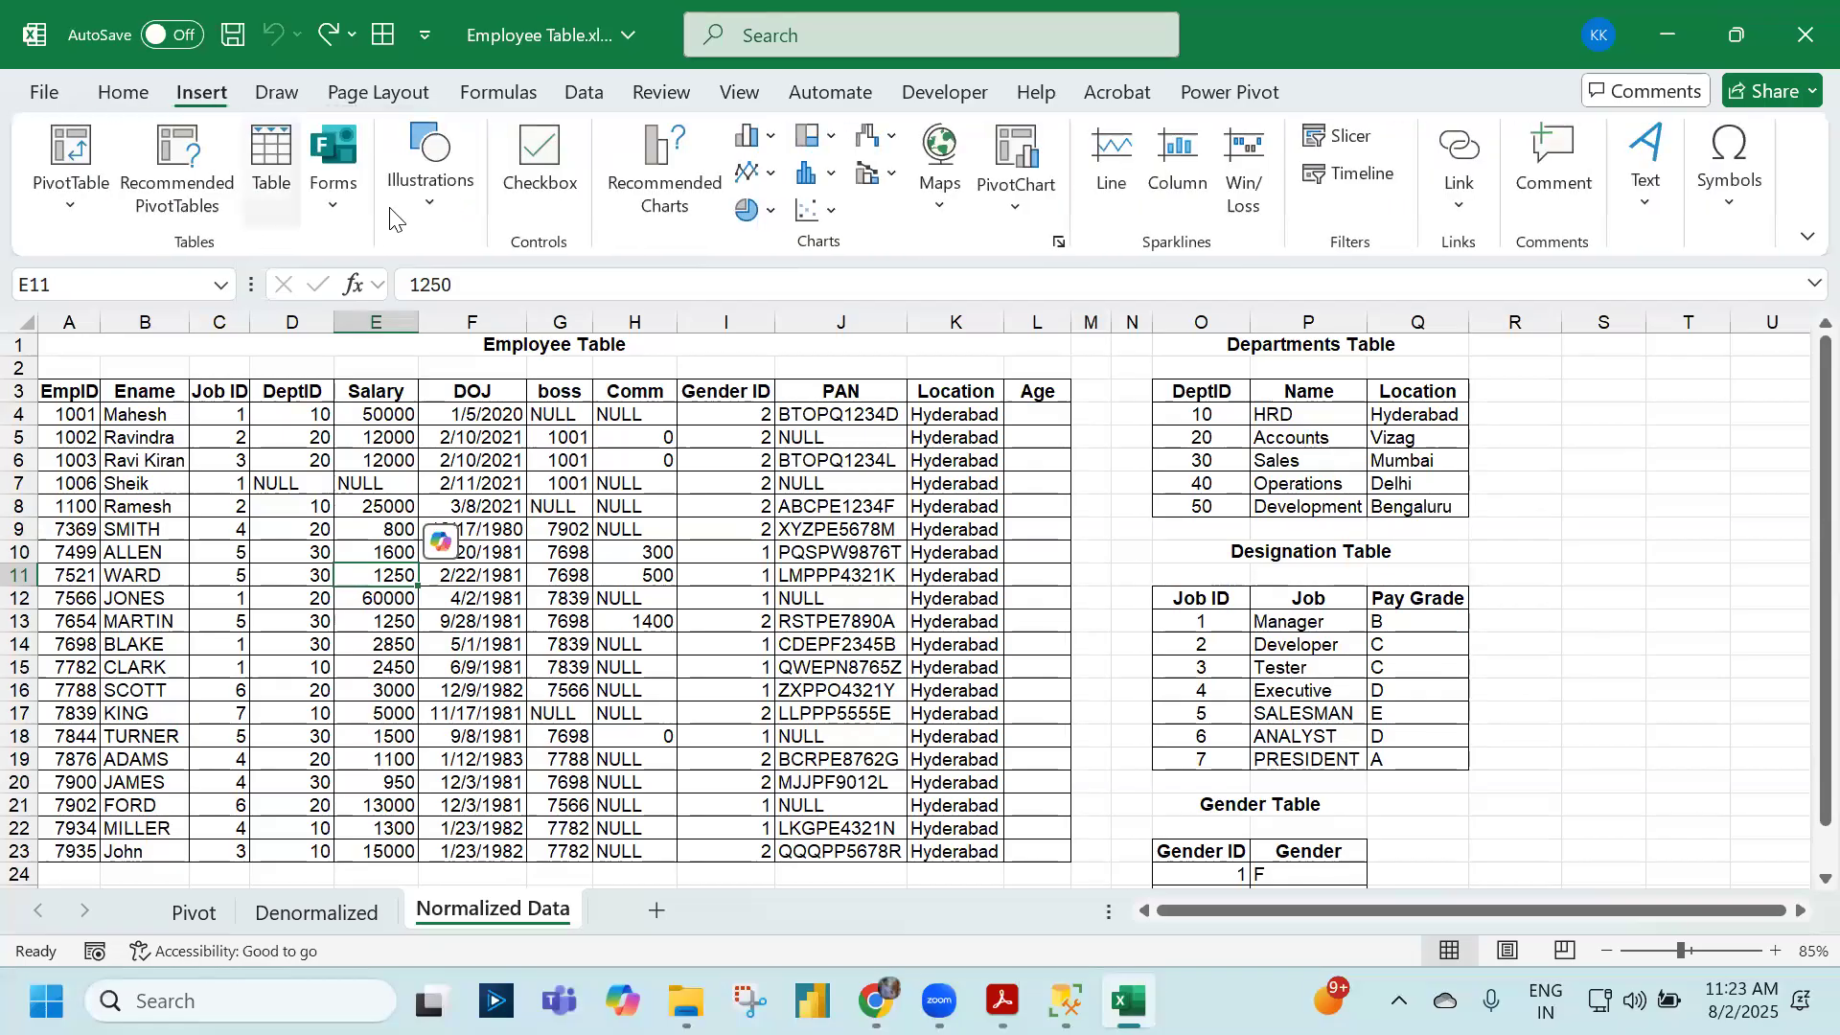
{"action": "left_click", "coordinate": [431, 173]}
{"action": "left_click", "coordinate": [477, 307]}
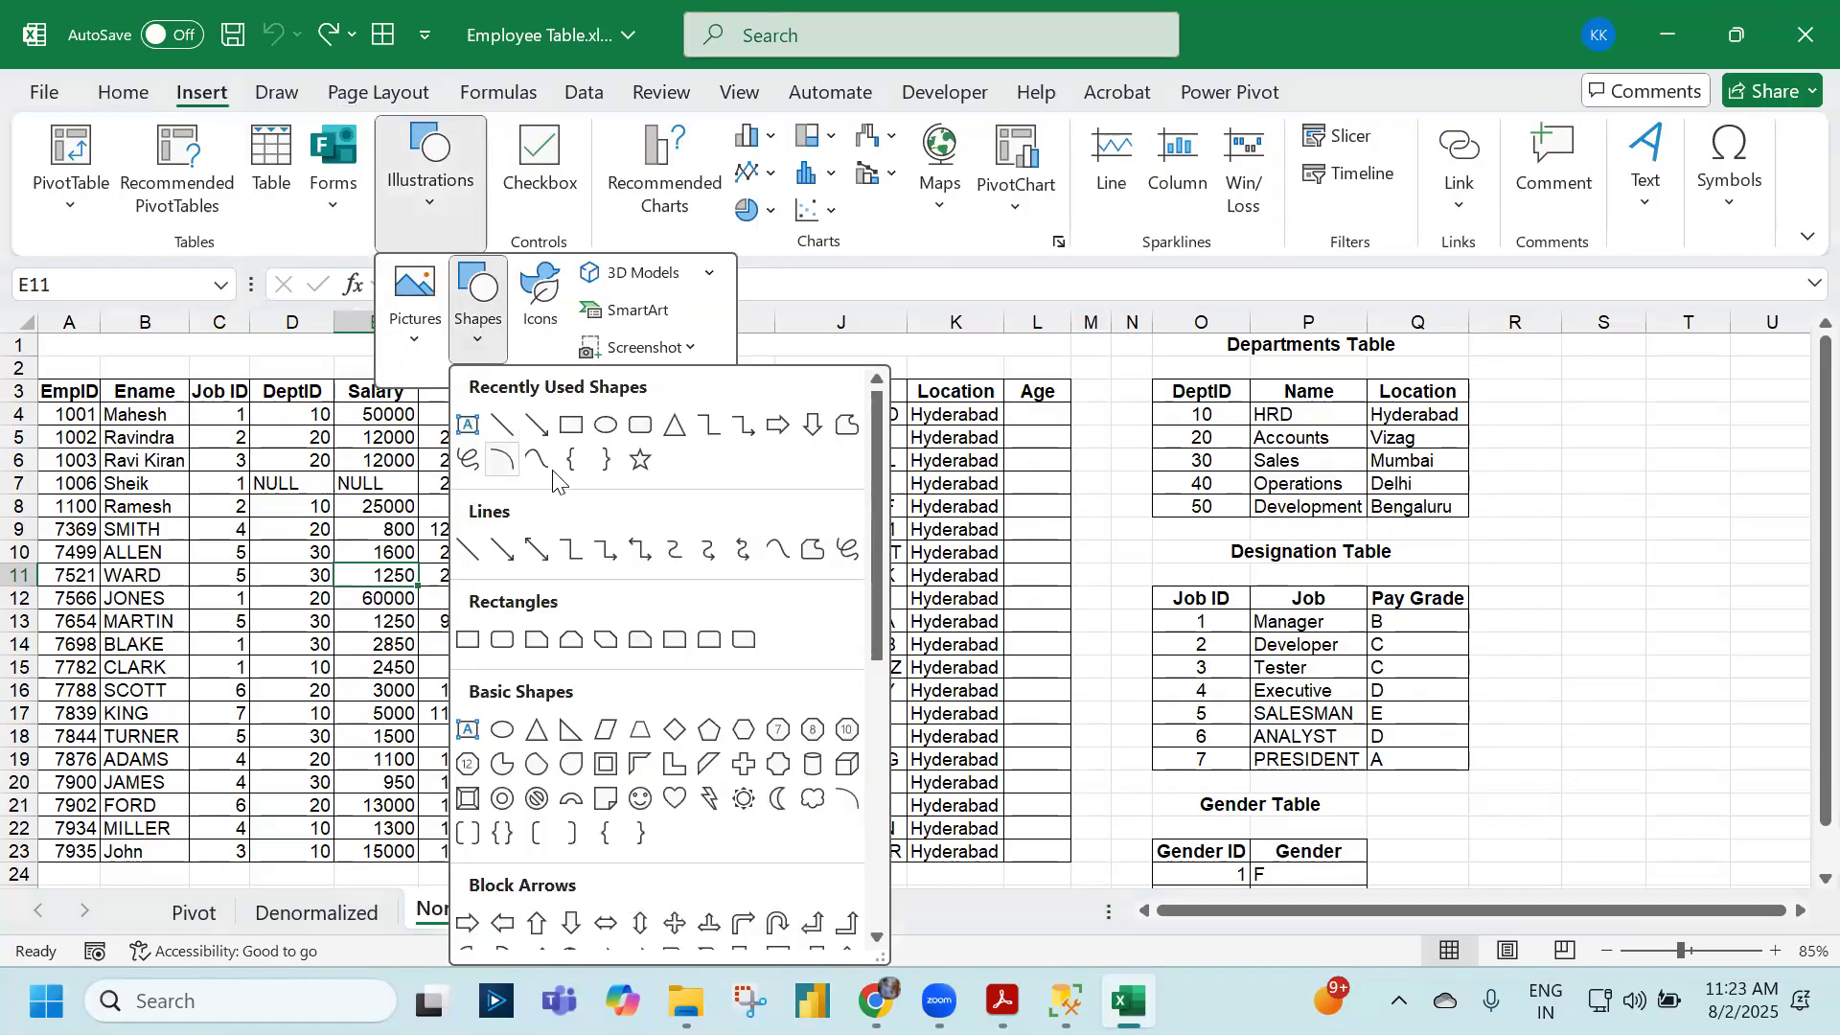
{"action": "left_click", "coordinate": [537, 425]}
{"action": "left_click_drag", "start_coordinate": [250, 412], "coordinate": [1153, 605]}
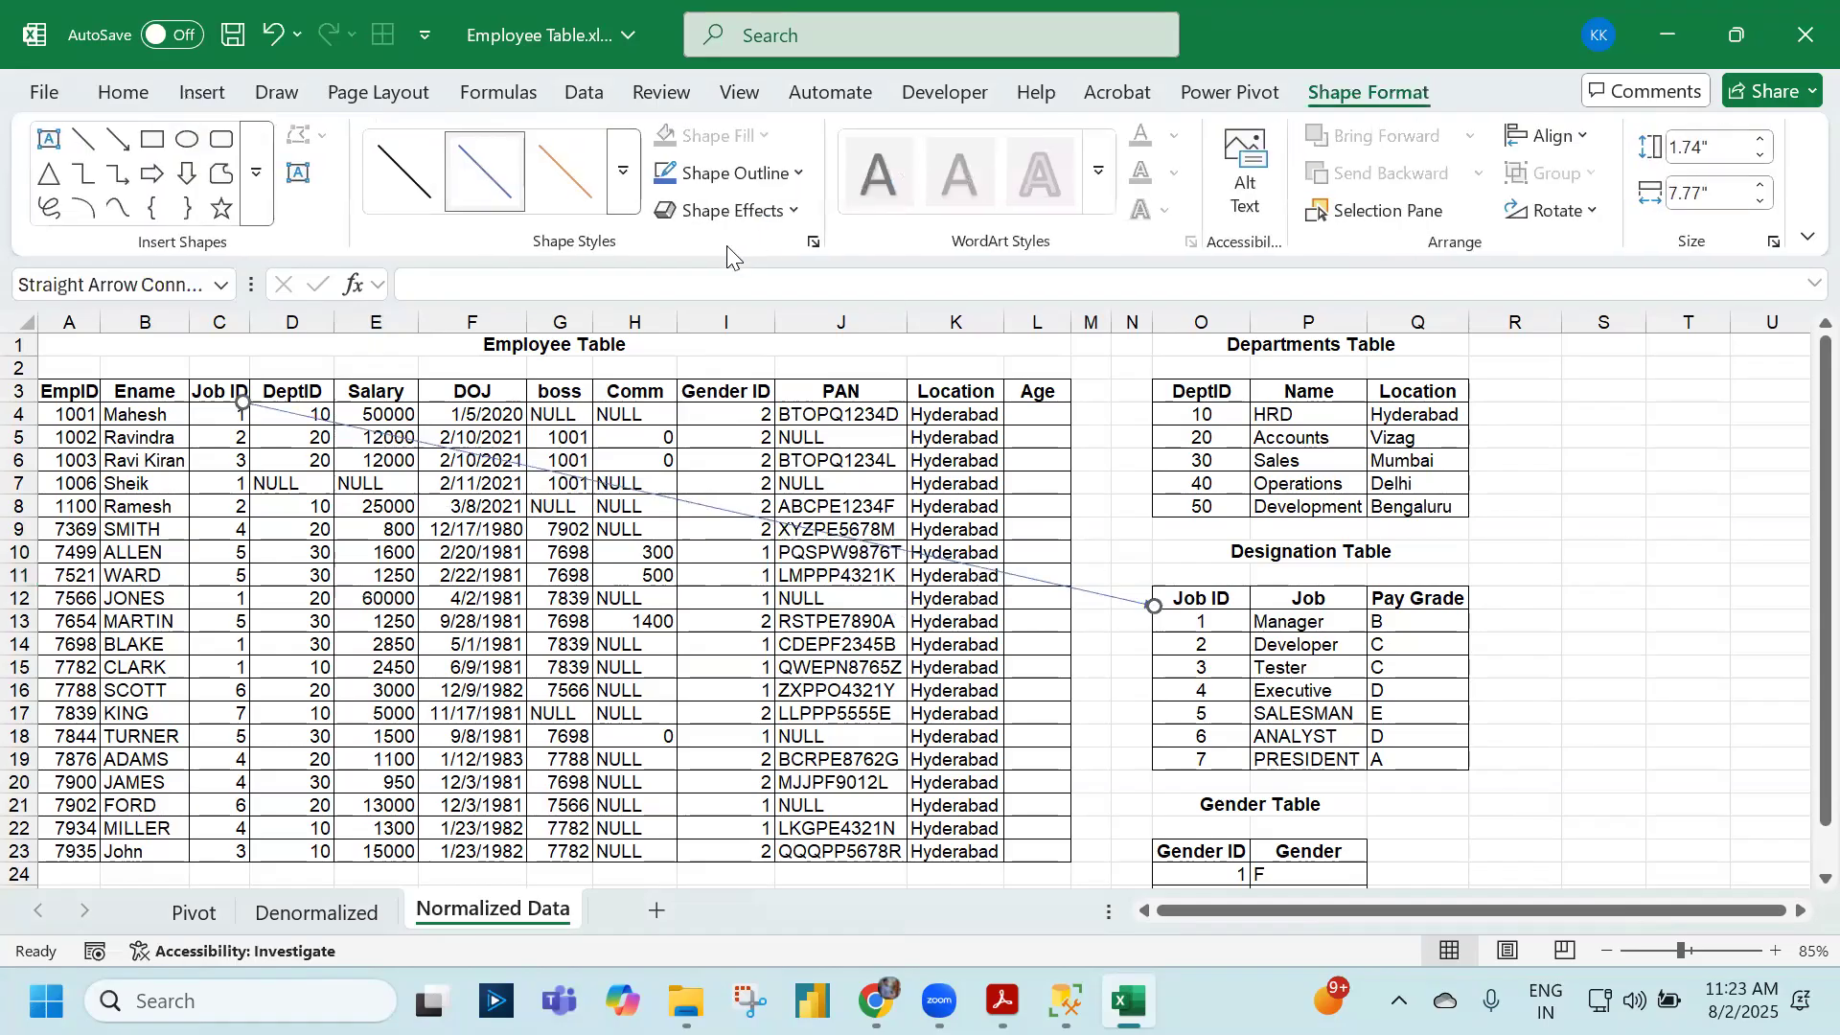
{"action": "left_click", "coordinate": [623, 170]}
{"action": "left_click", "coordinate": [488, 460]}
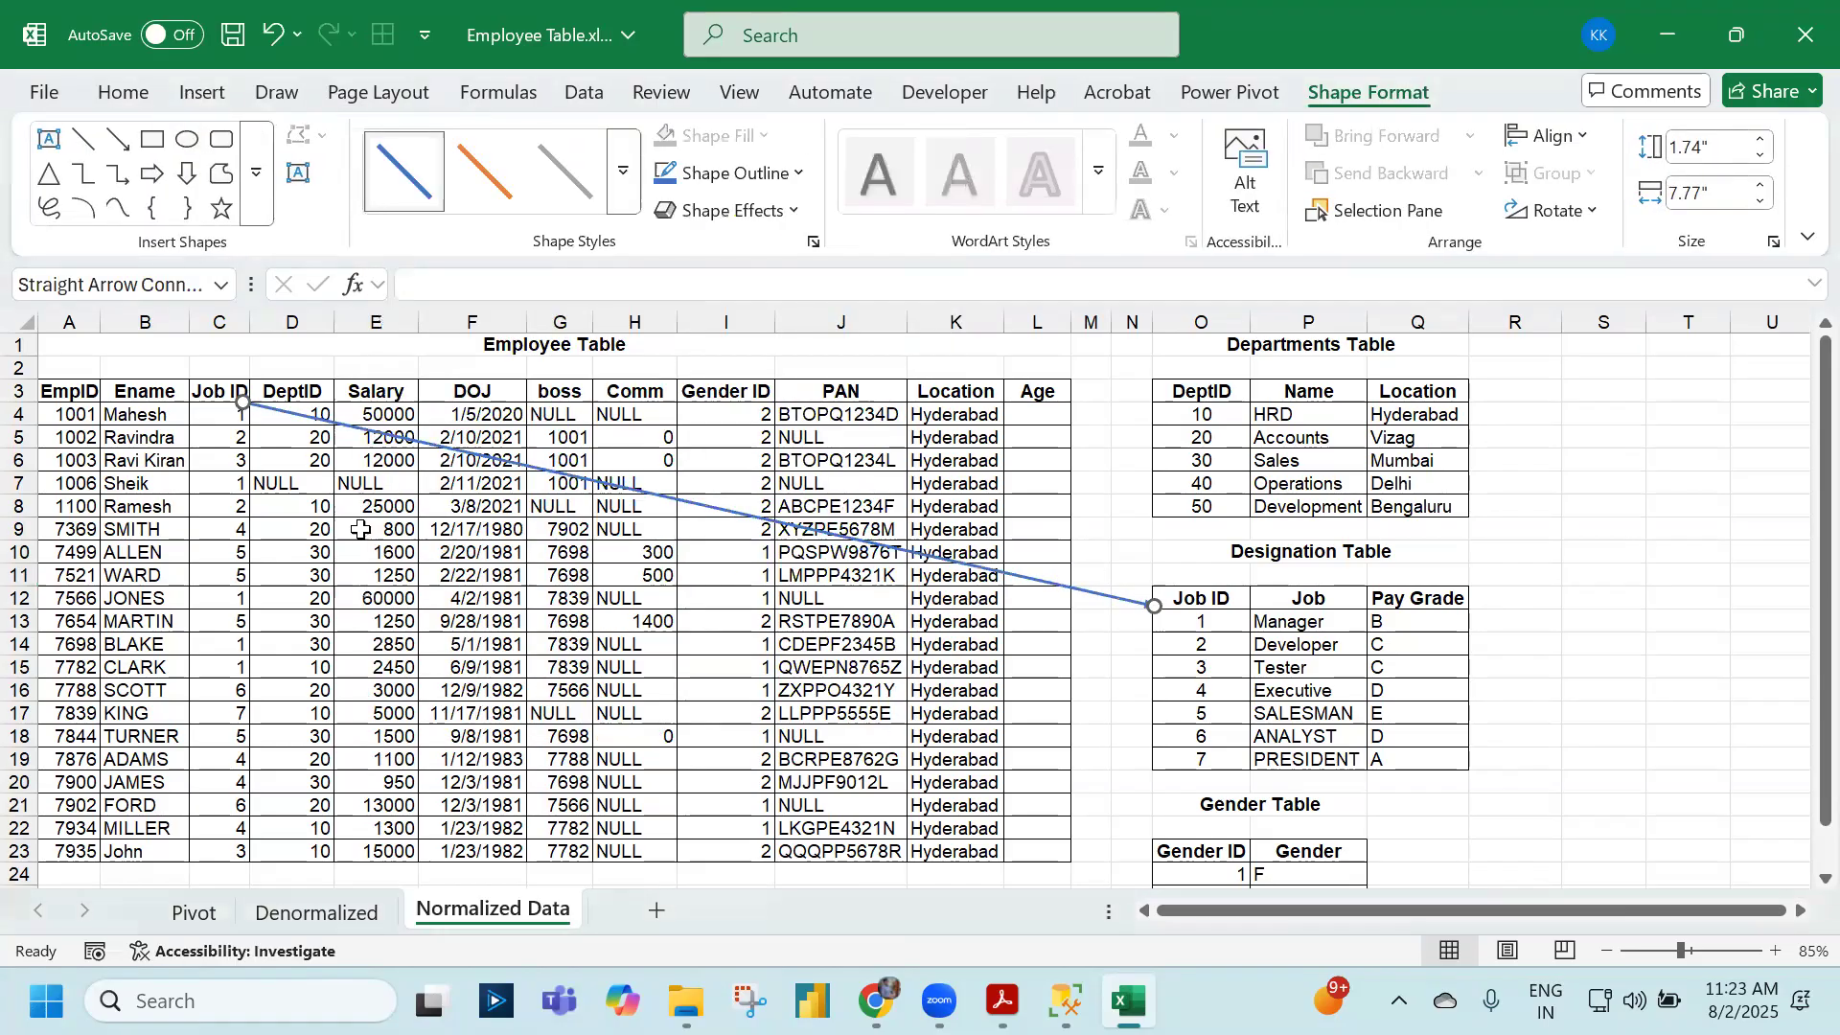
{"action": "left_click", "coordinate": [360, 529]}
- Draw a thick green arrow, about 0.44" high and 7.04" wide, from the employee DeptID header to the Departments Table
{"action": "left_click", "coordinate": [297, 393]}
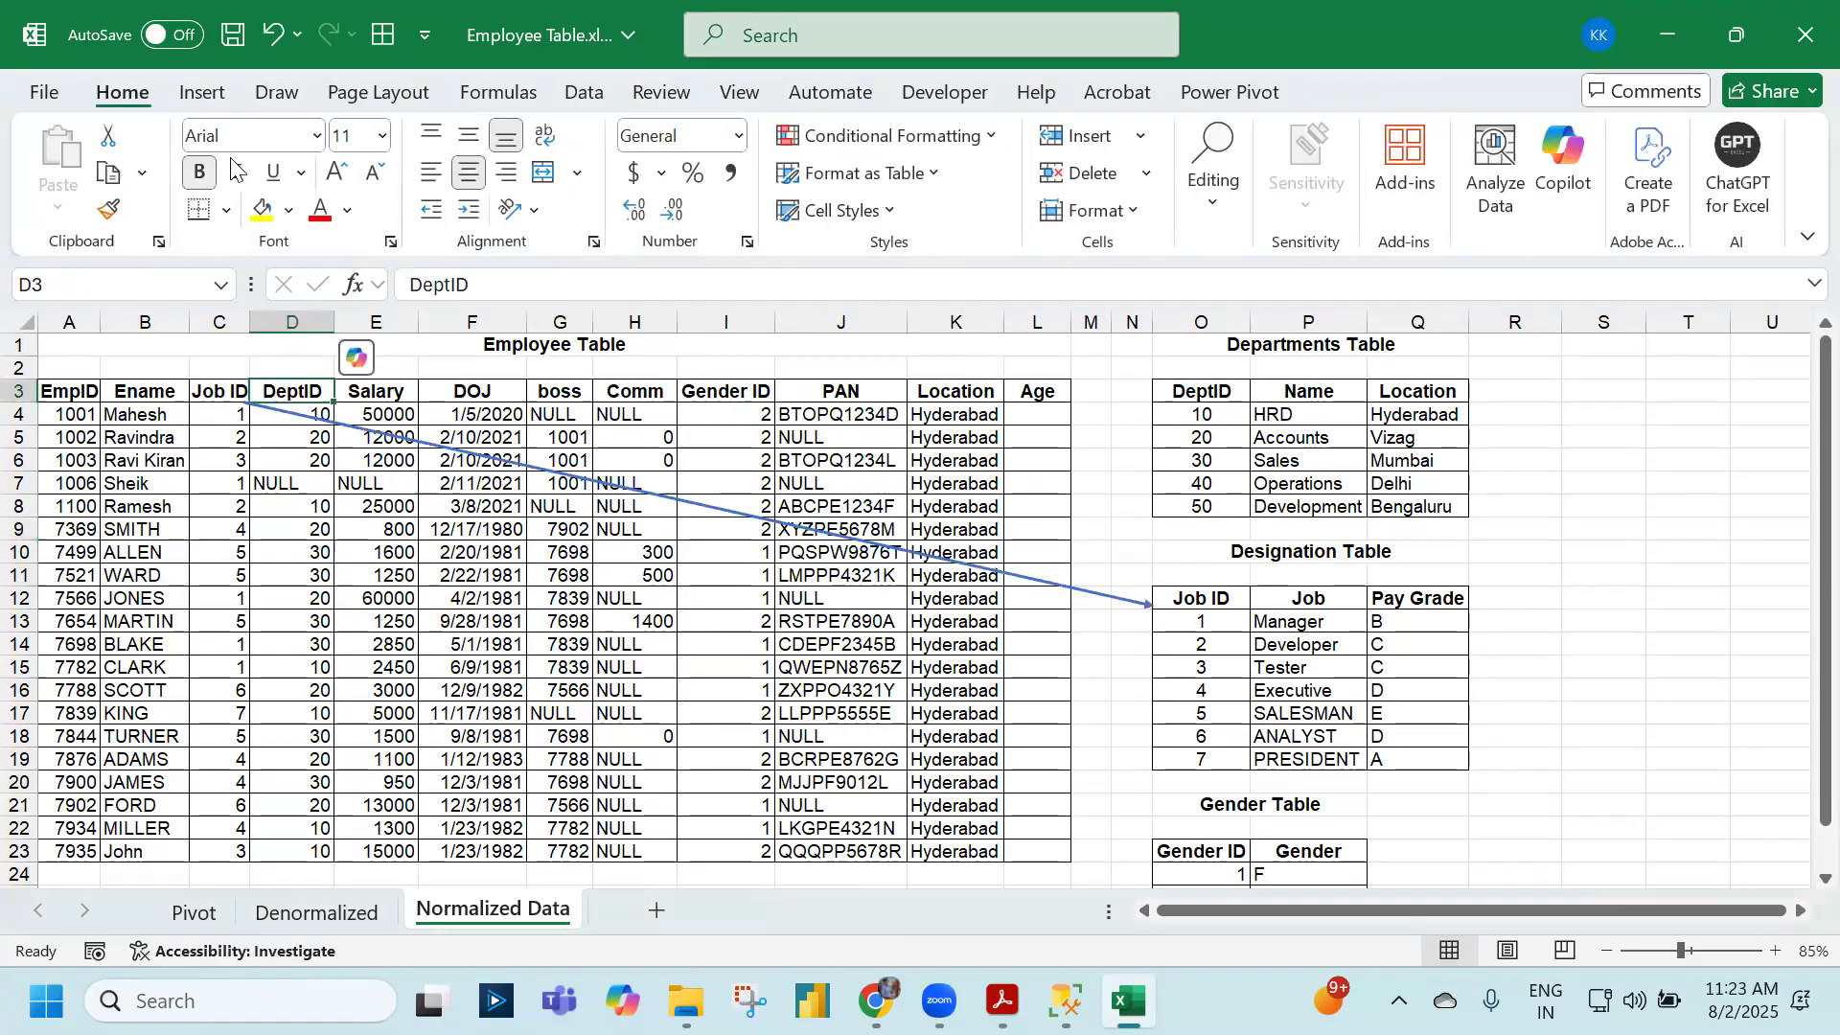
{"action": "left_click", "coordinate": [199, 96]}
{"action": "left_click", "coordinate": [427, 203]}
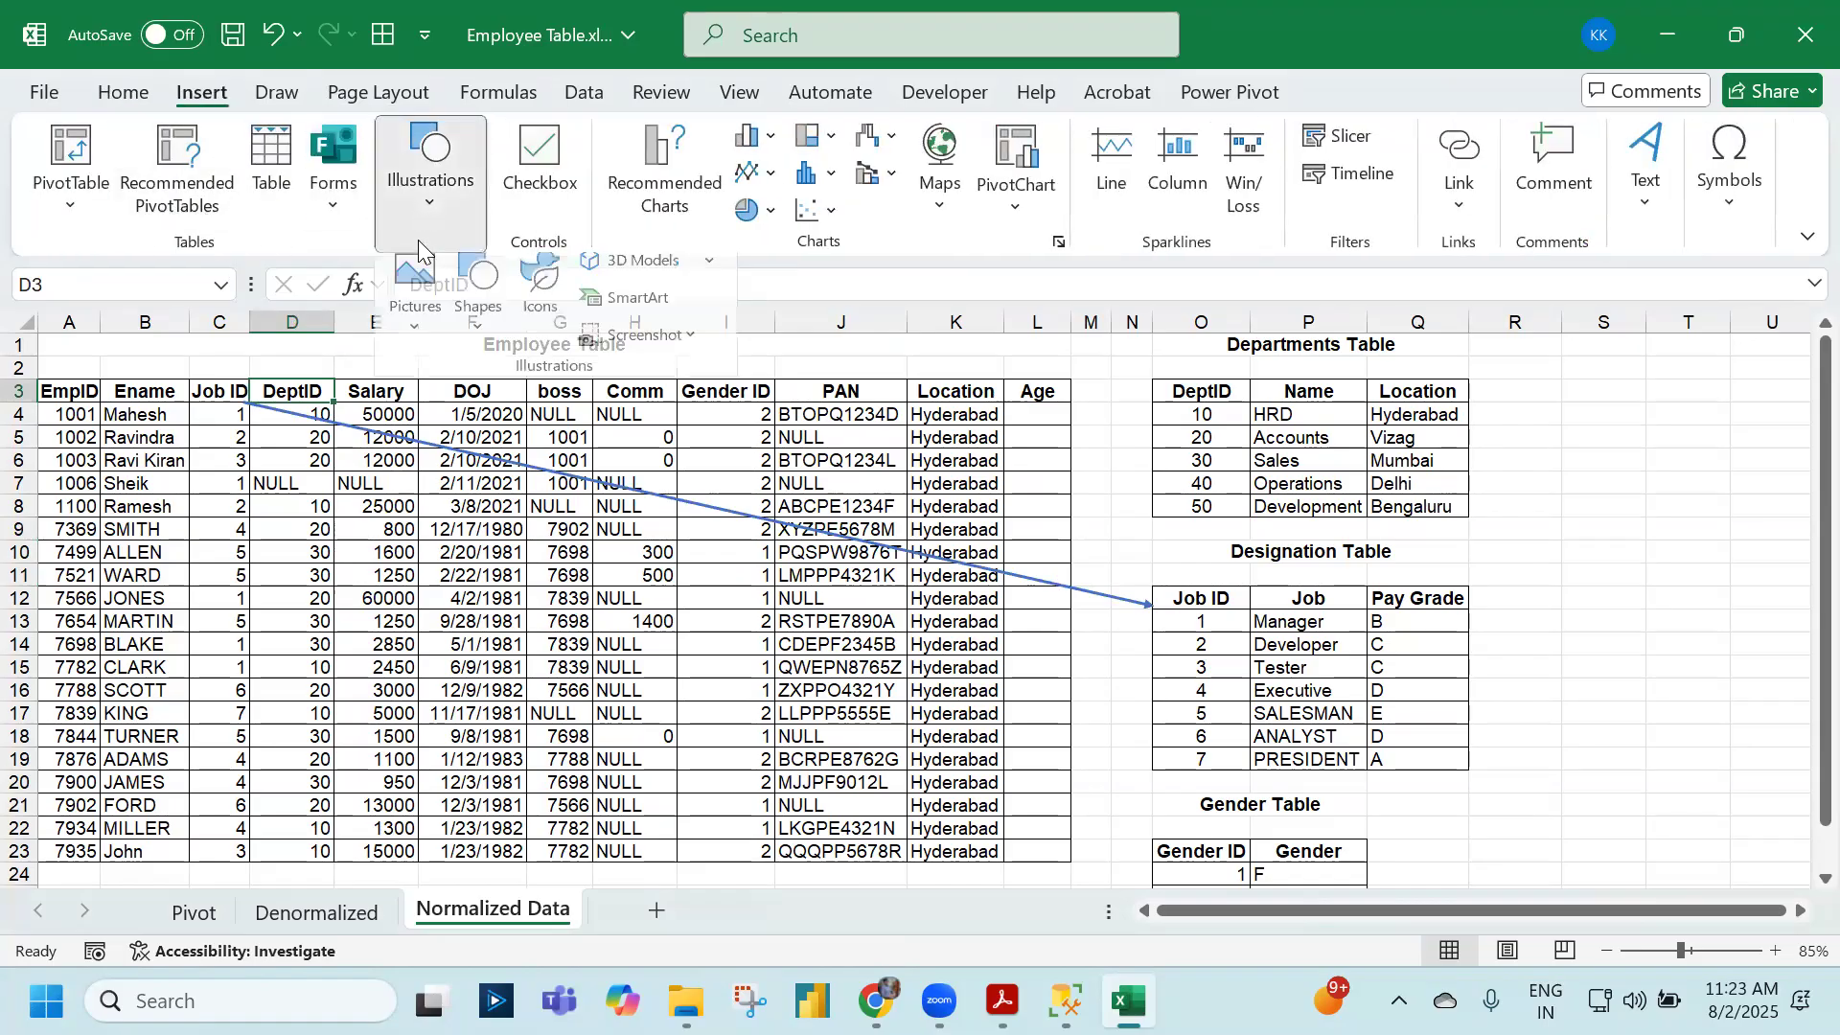
{"action": "left_click", "coordinate": [477, 286]}
{"action": "left_click", "coordinate": [525, 436]}
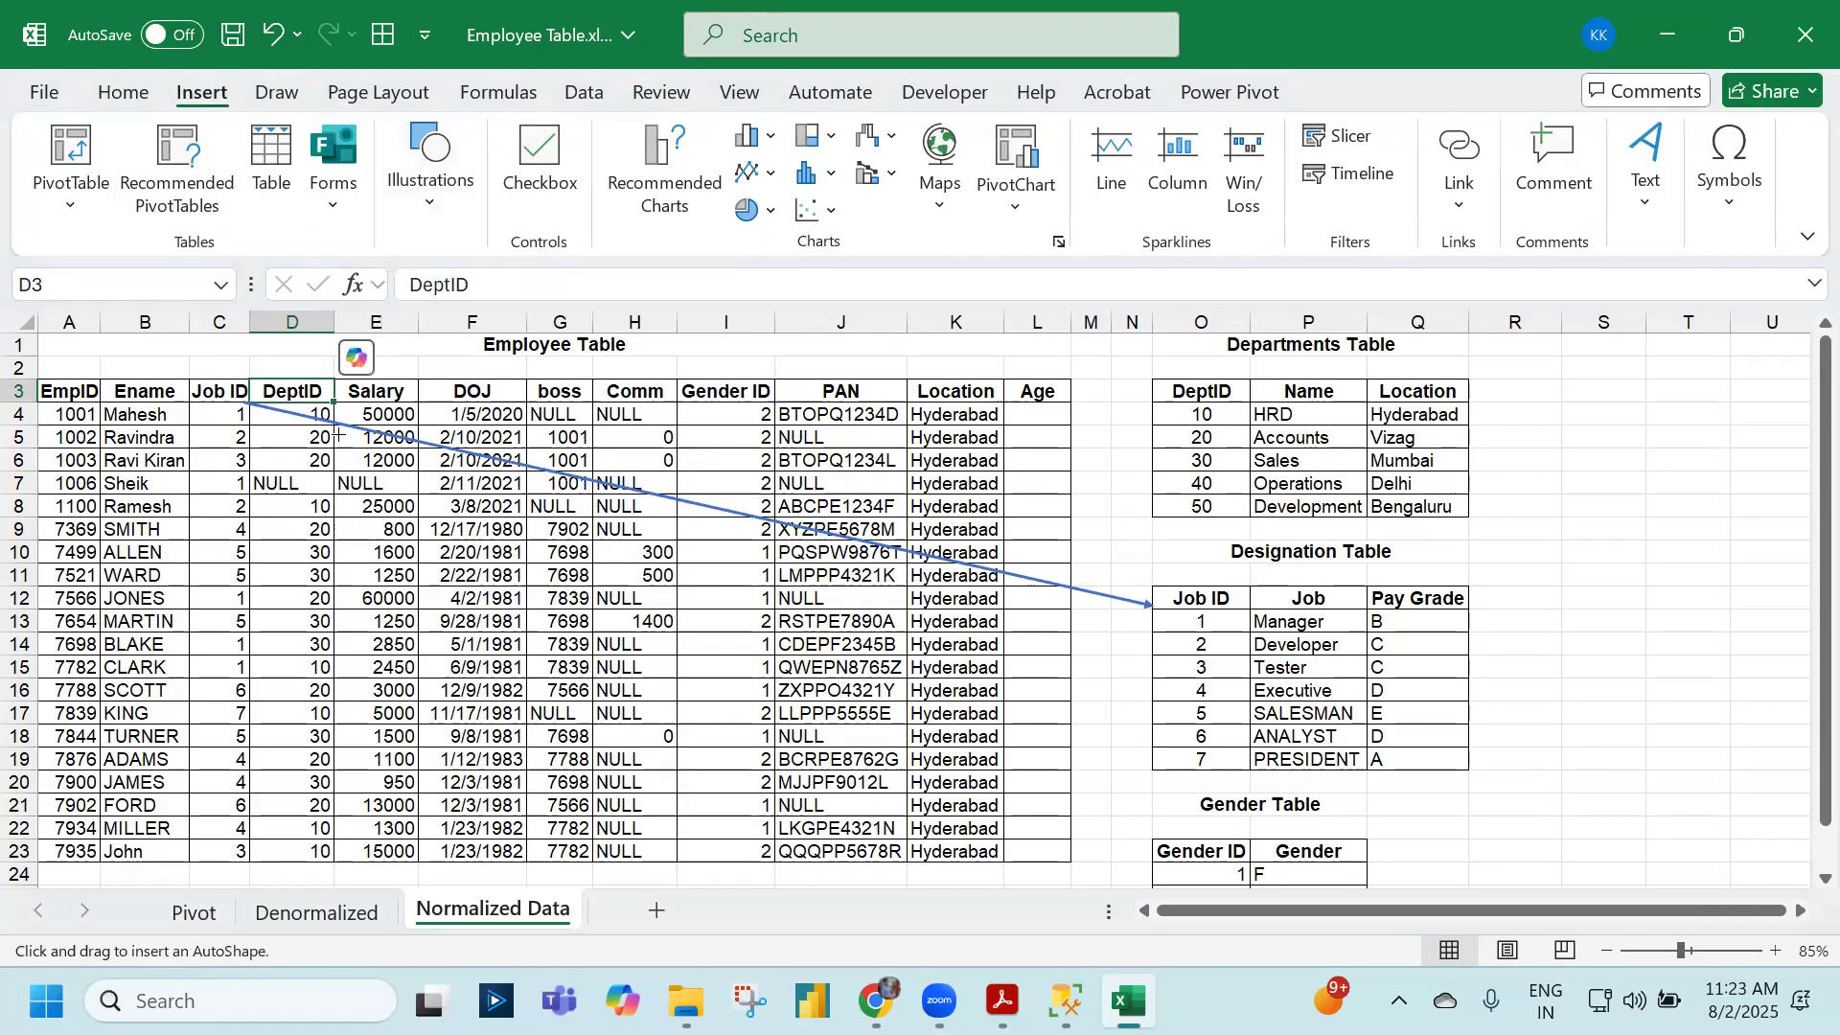
{"action": "left_click_drag", "start_coordinate": [333, 401], "coordinate": [1152, 450]}
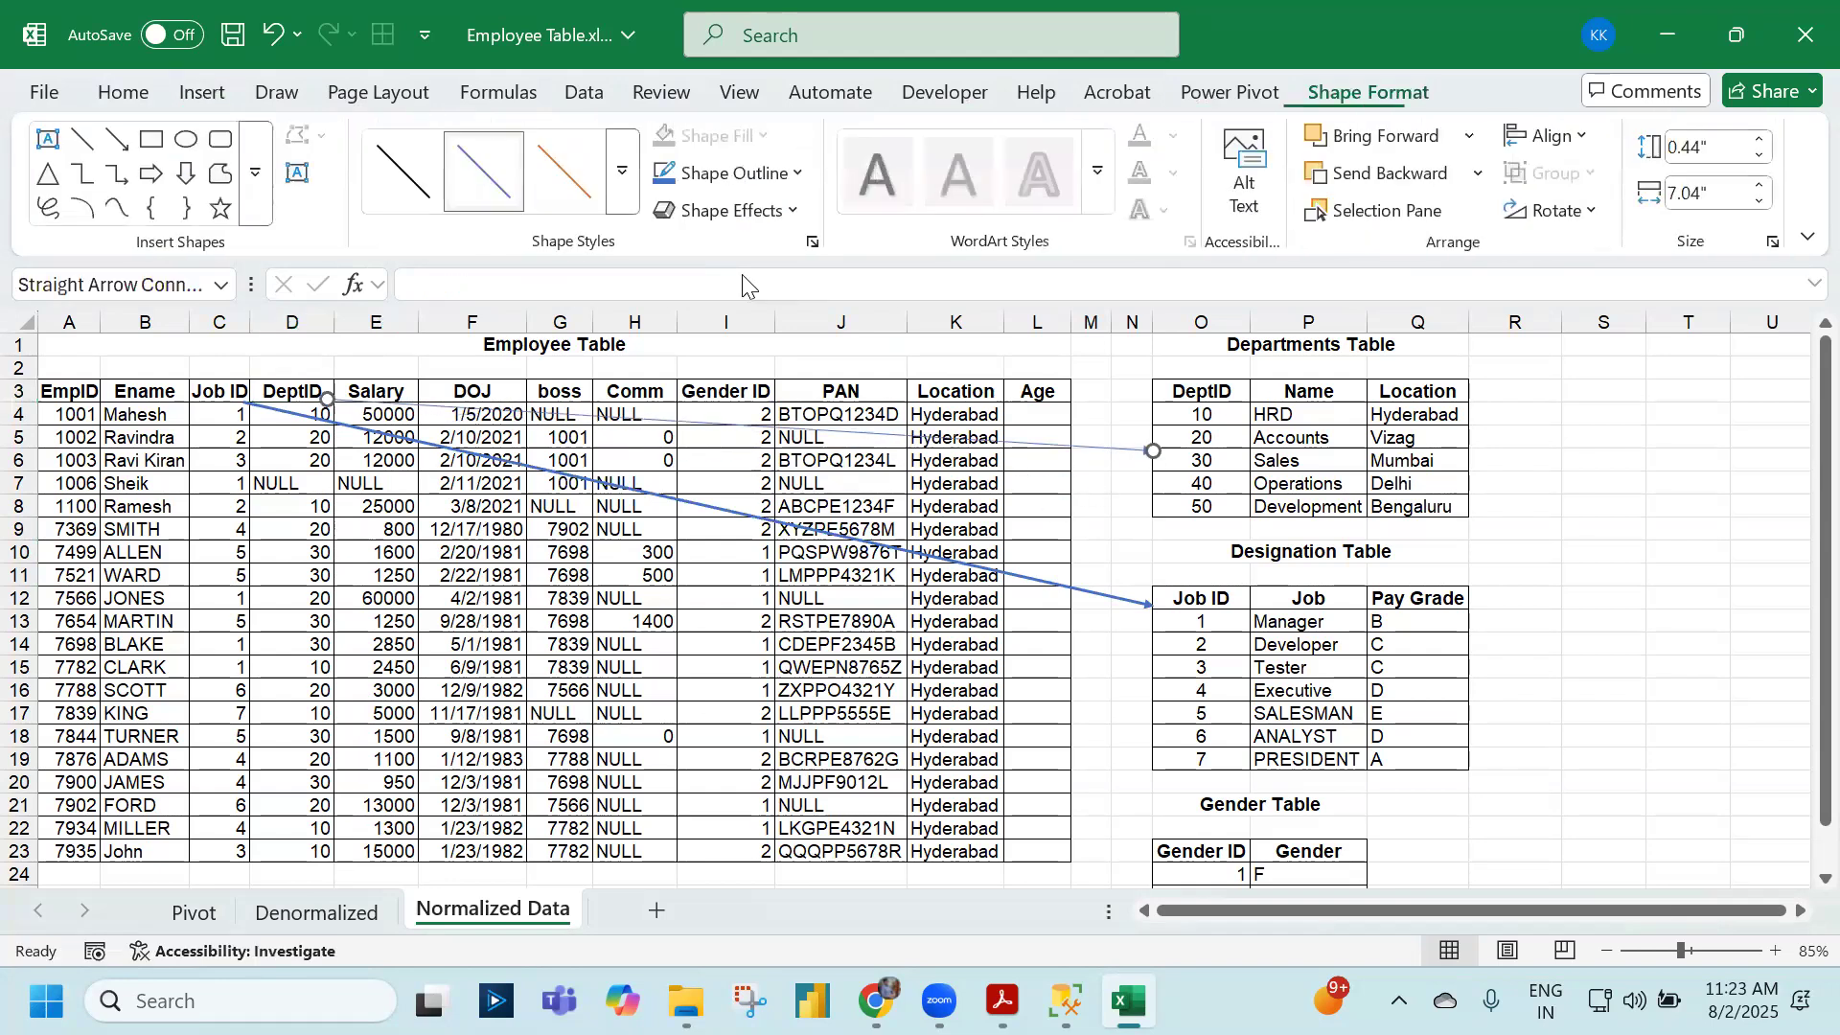
{"action": "left_click", "coordinate": [618, 204]}
{"action": "left_click", "coordinate": [878, 410]}
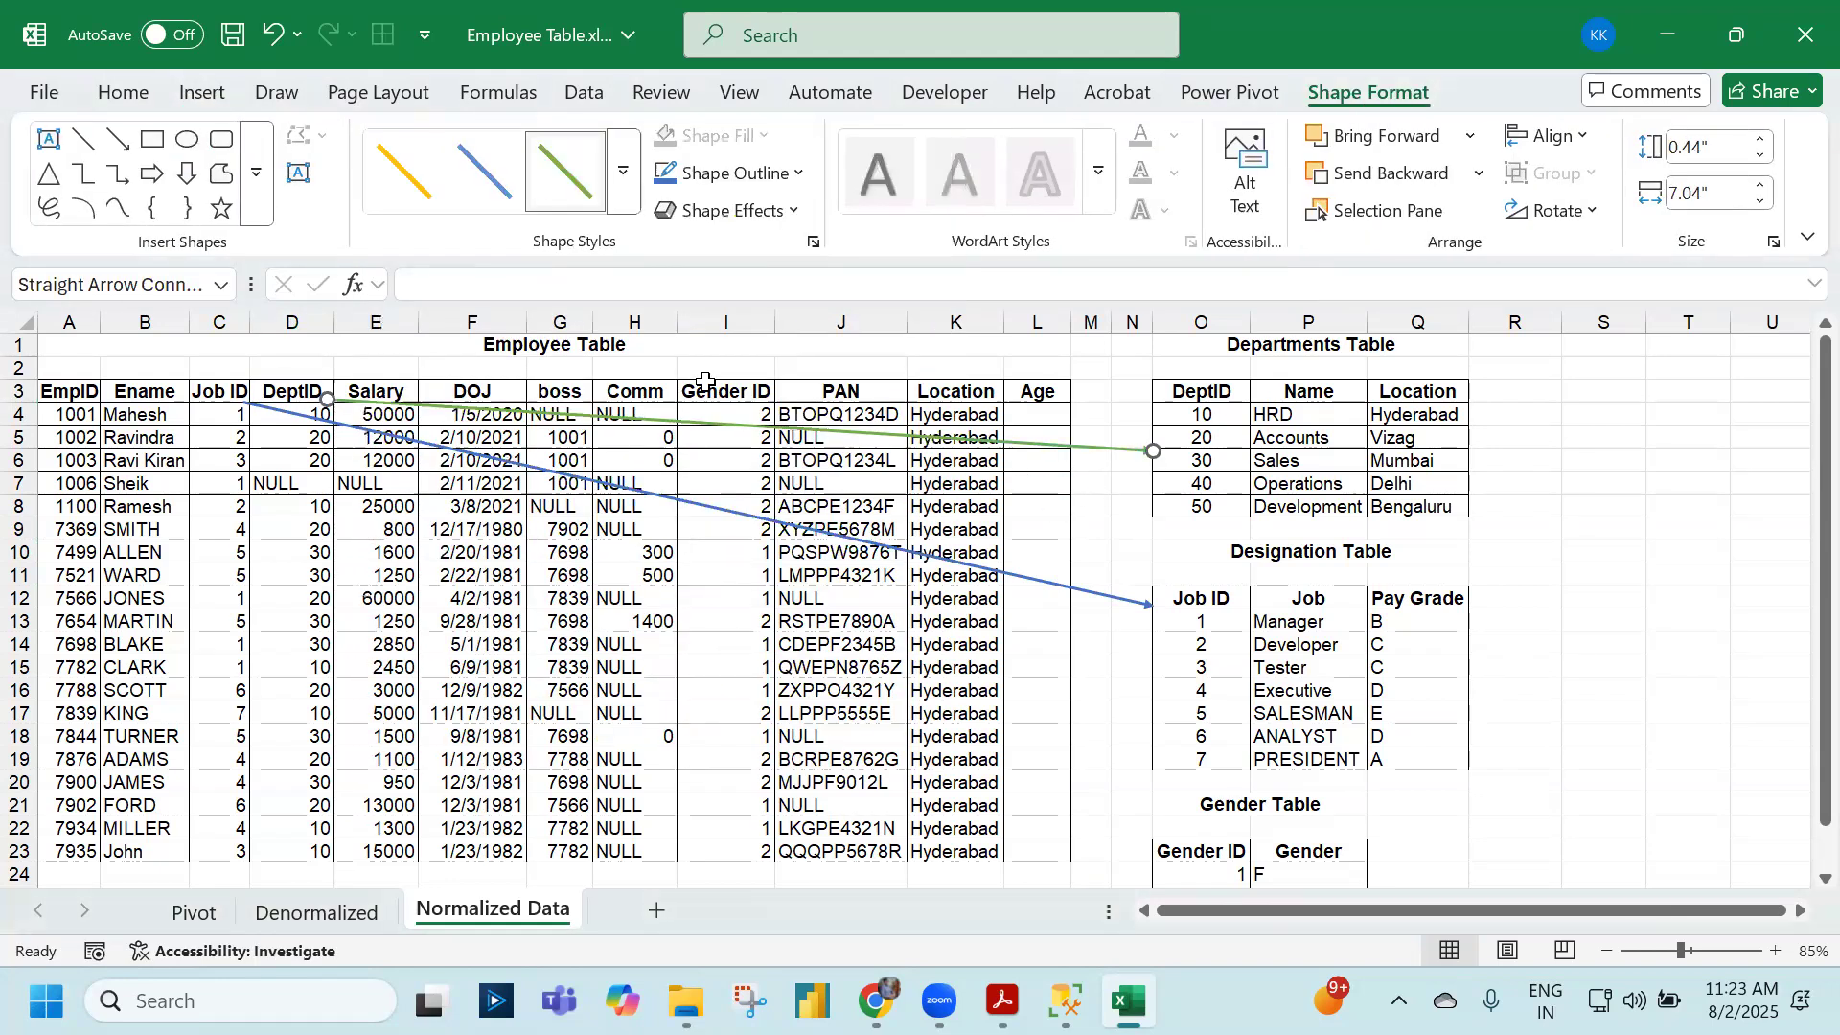
- Draw an orange arrow, about 3.75" high and 3.67" wide, from the employee Gender ID header to the Gender Table
{"action": "left_click", "coordinate": [118, 139]}
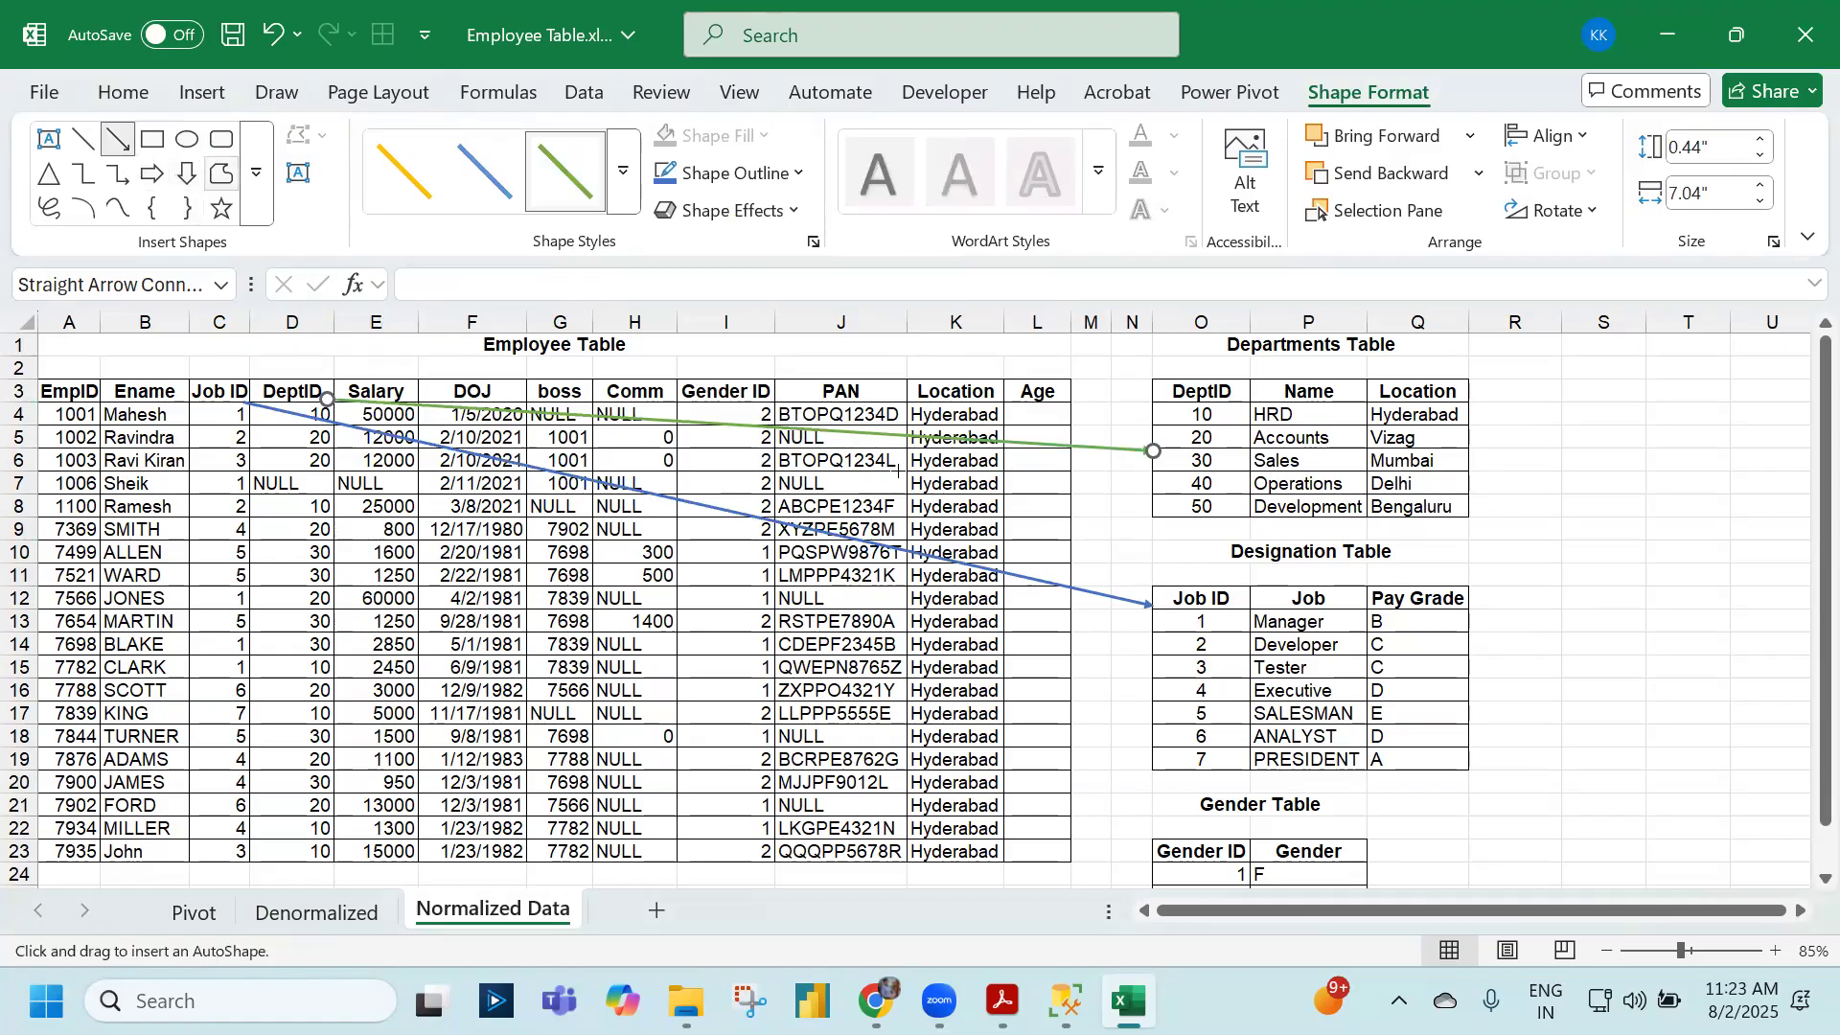
{"action": "left_click_drag", "start_coordinate": [726, 394], "coordinate": [1166, 835]}
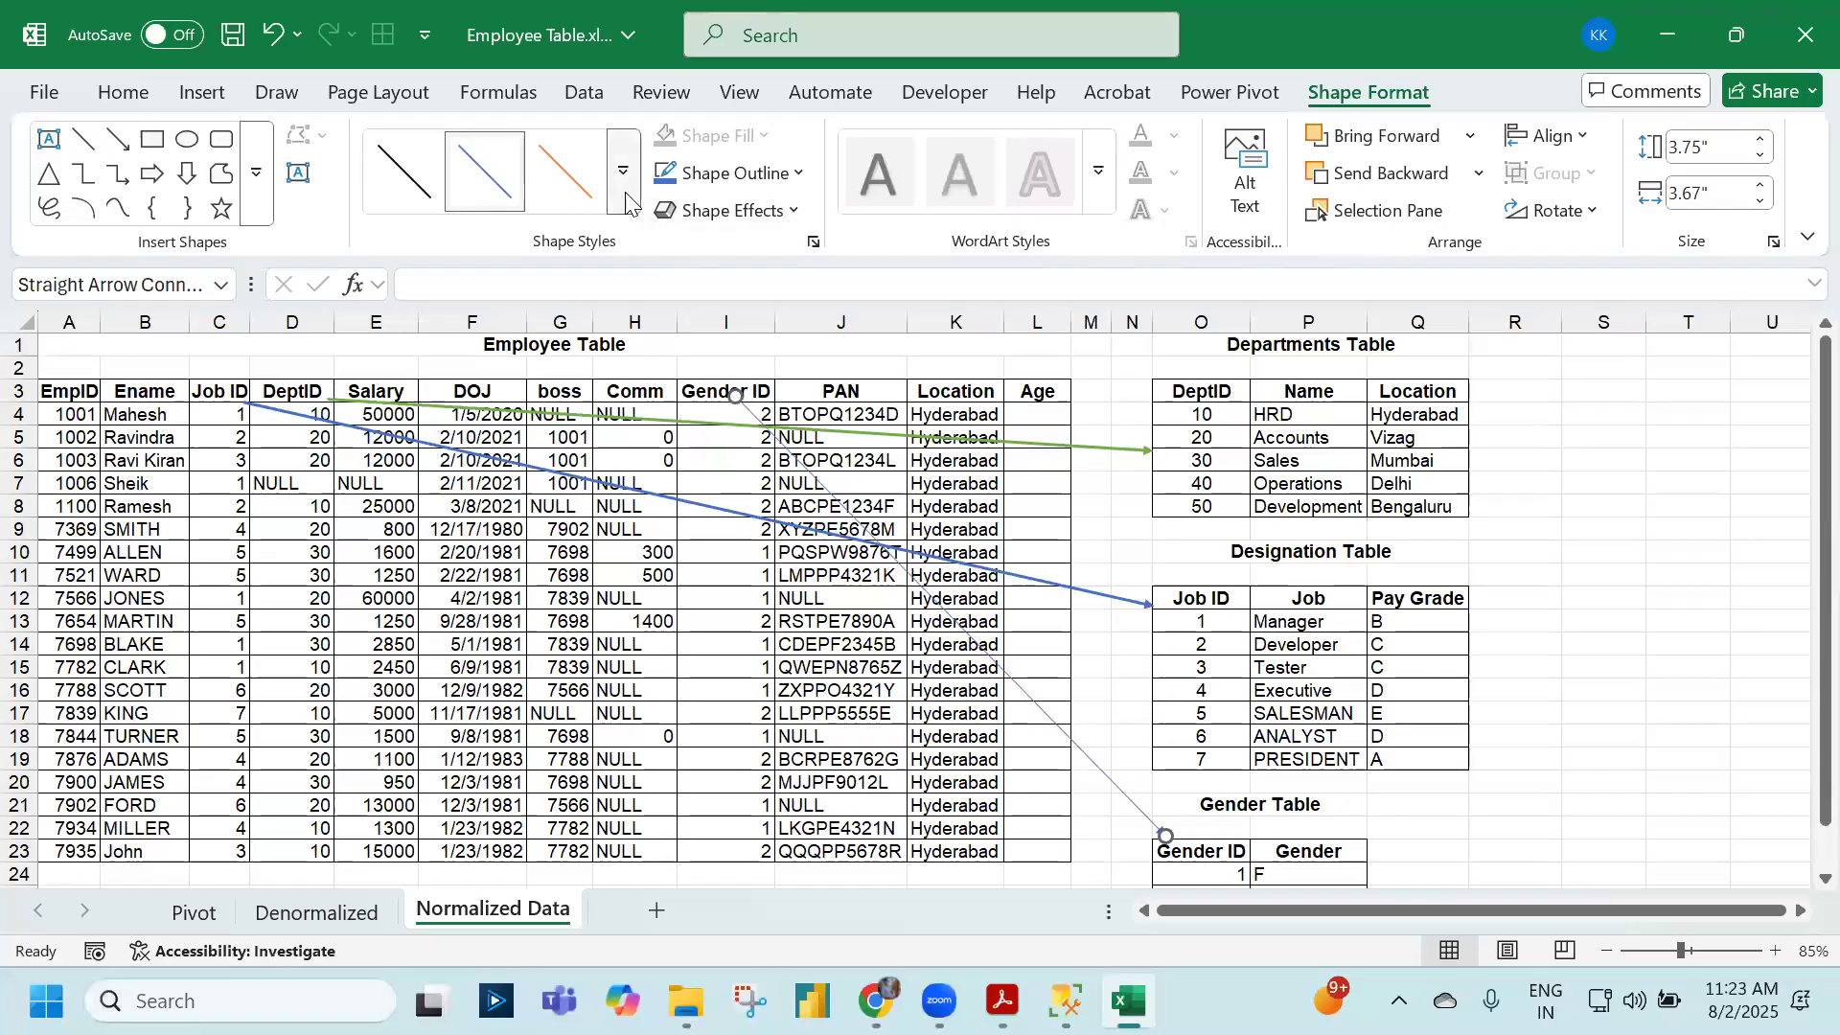
{"action": "left_click", "coordinate": [626, 201]}
{"action": "left_click", "coordinate": [561, 419]}
{"action": "left_click", "coordinate": [701, 797]}
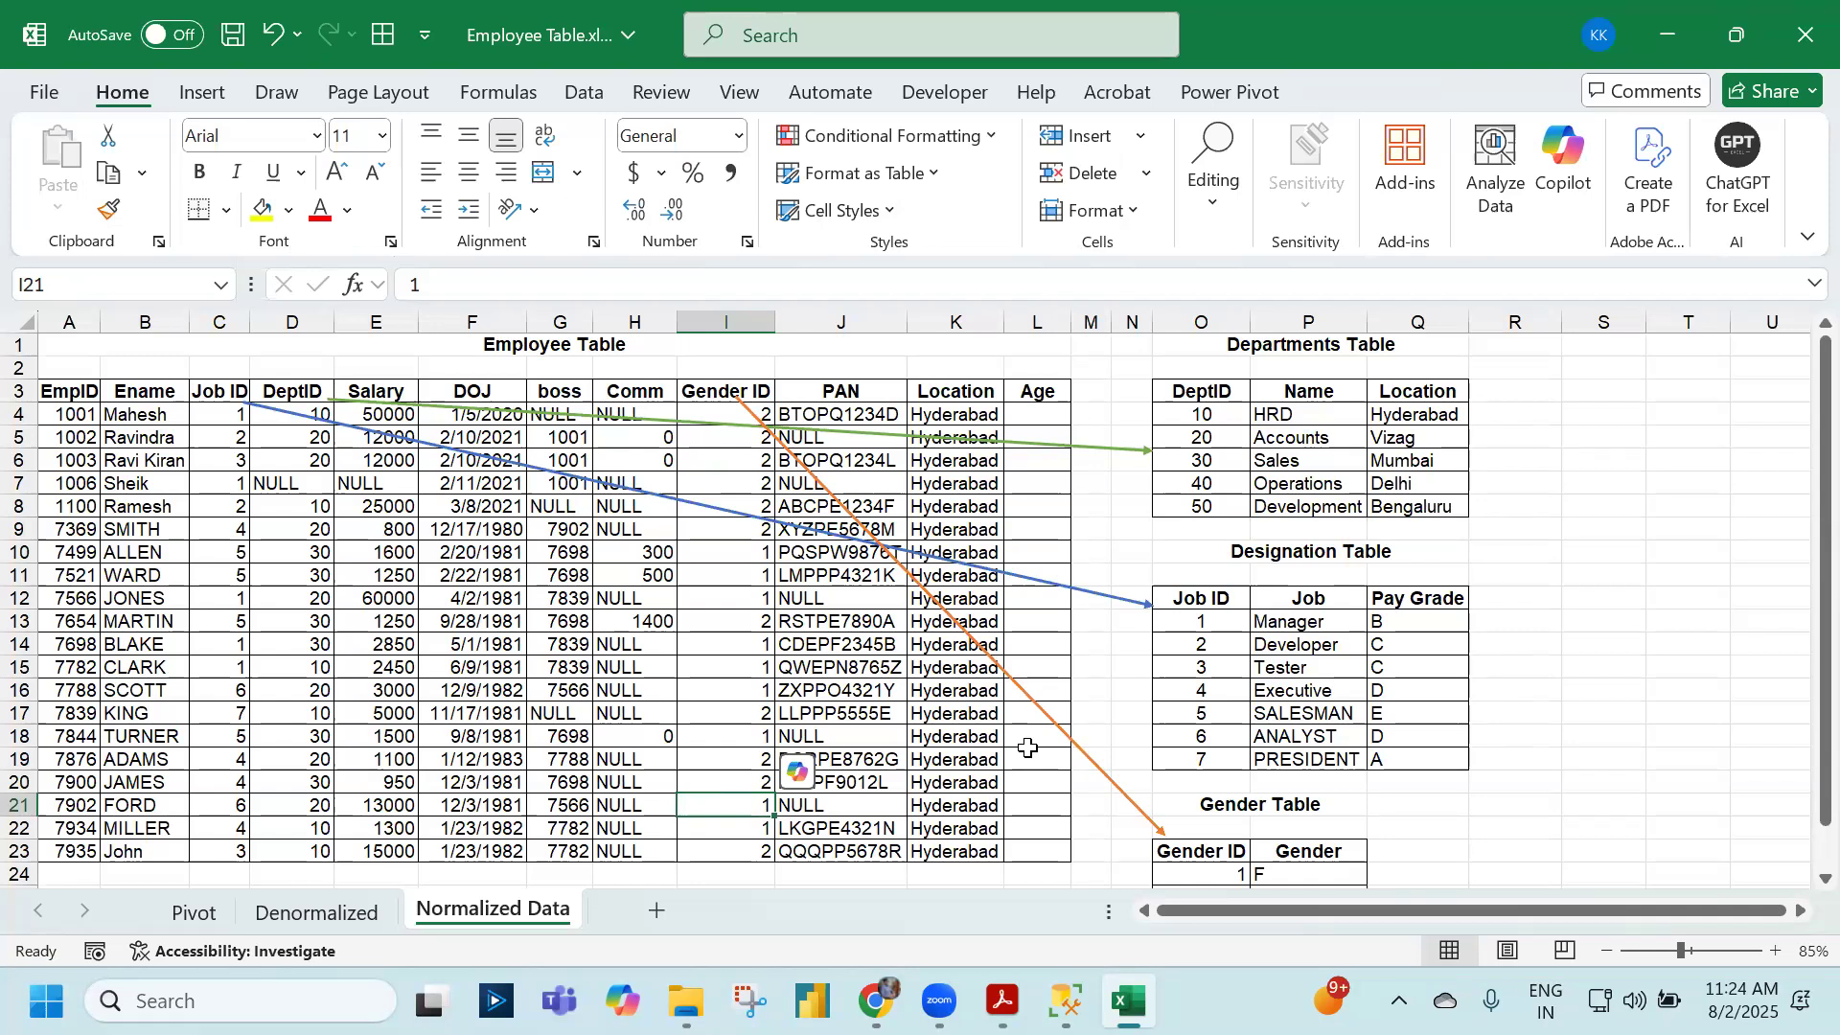
- Replace Job ID 1 with Manager in cells C4, C7, C12, C14 and C15 of the Employee Table
{"action": "left_click", "coordinate": [201, 417]}
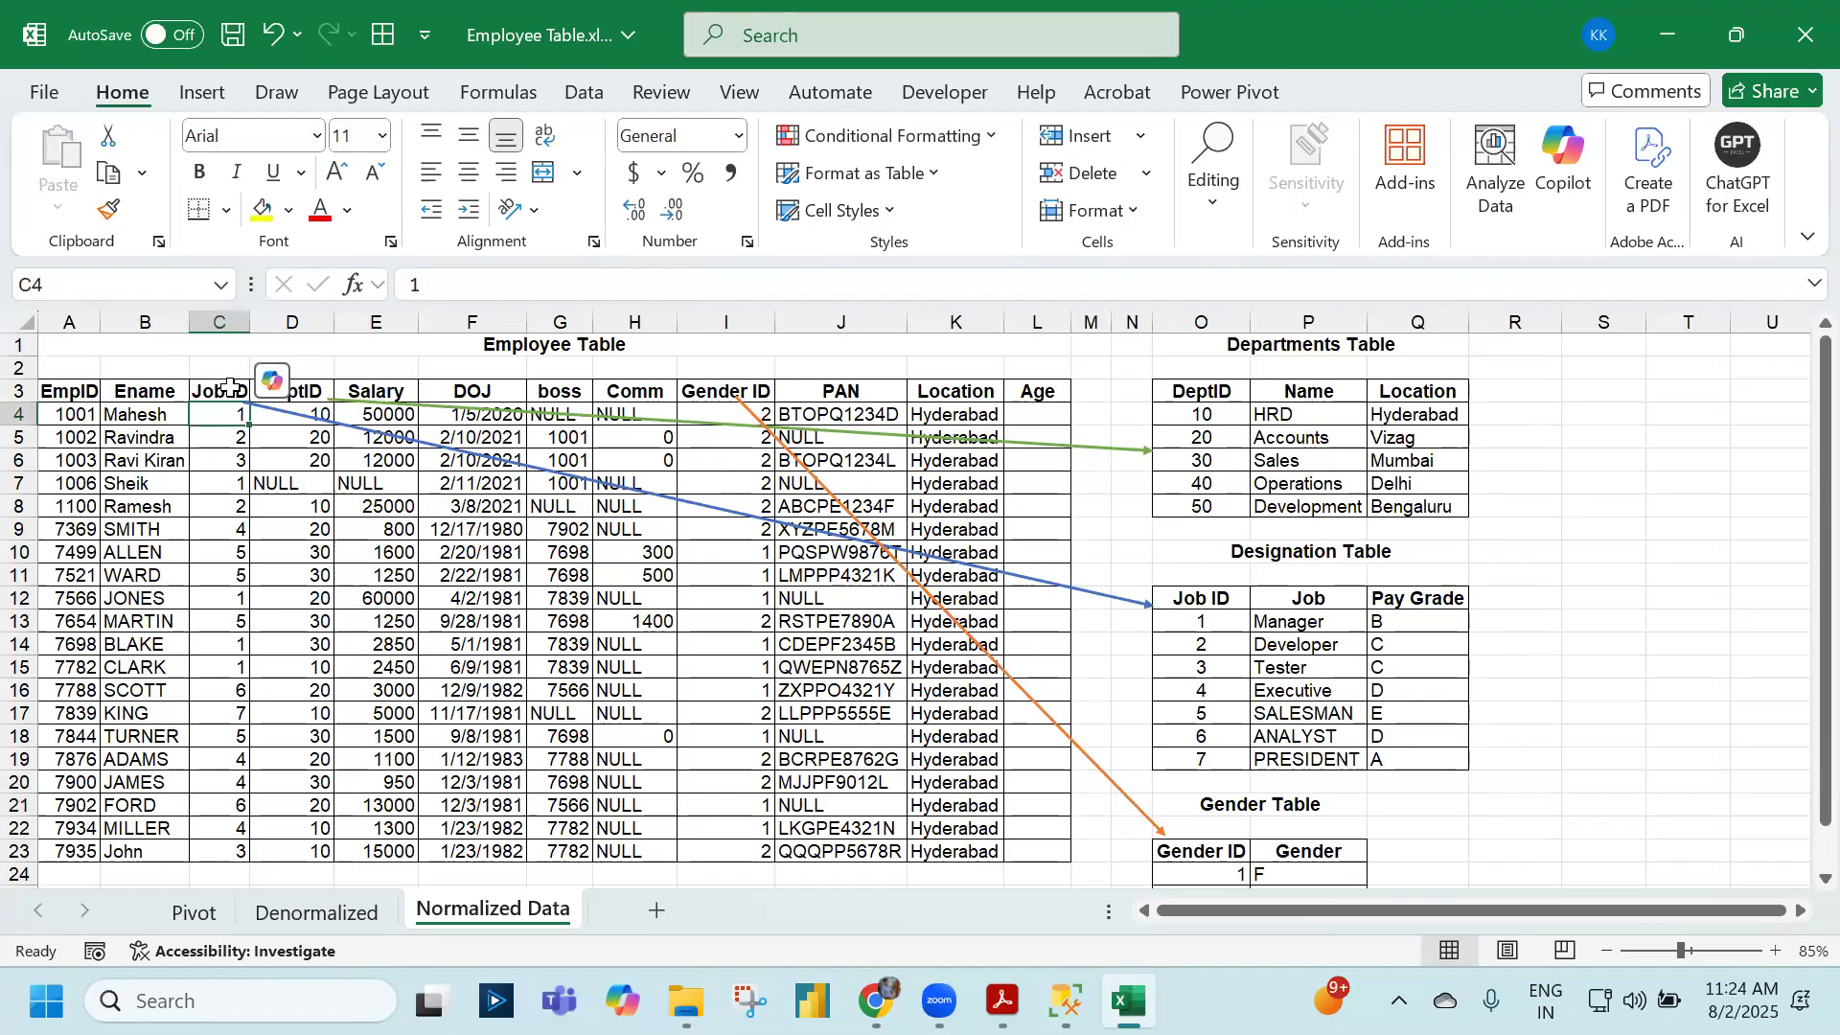
{"action": "scroll", "coordinate": [1168, 633], "scroll_direction": "down", "scroll_amount": 1}
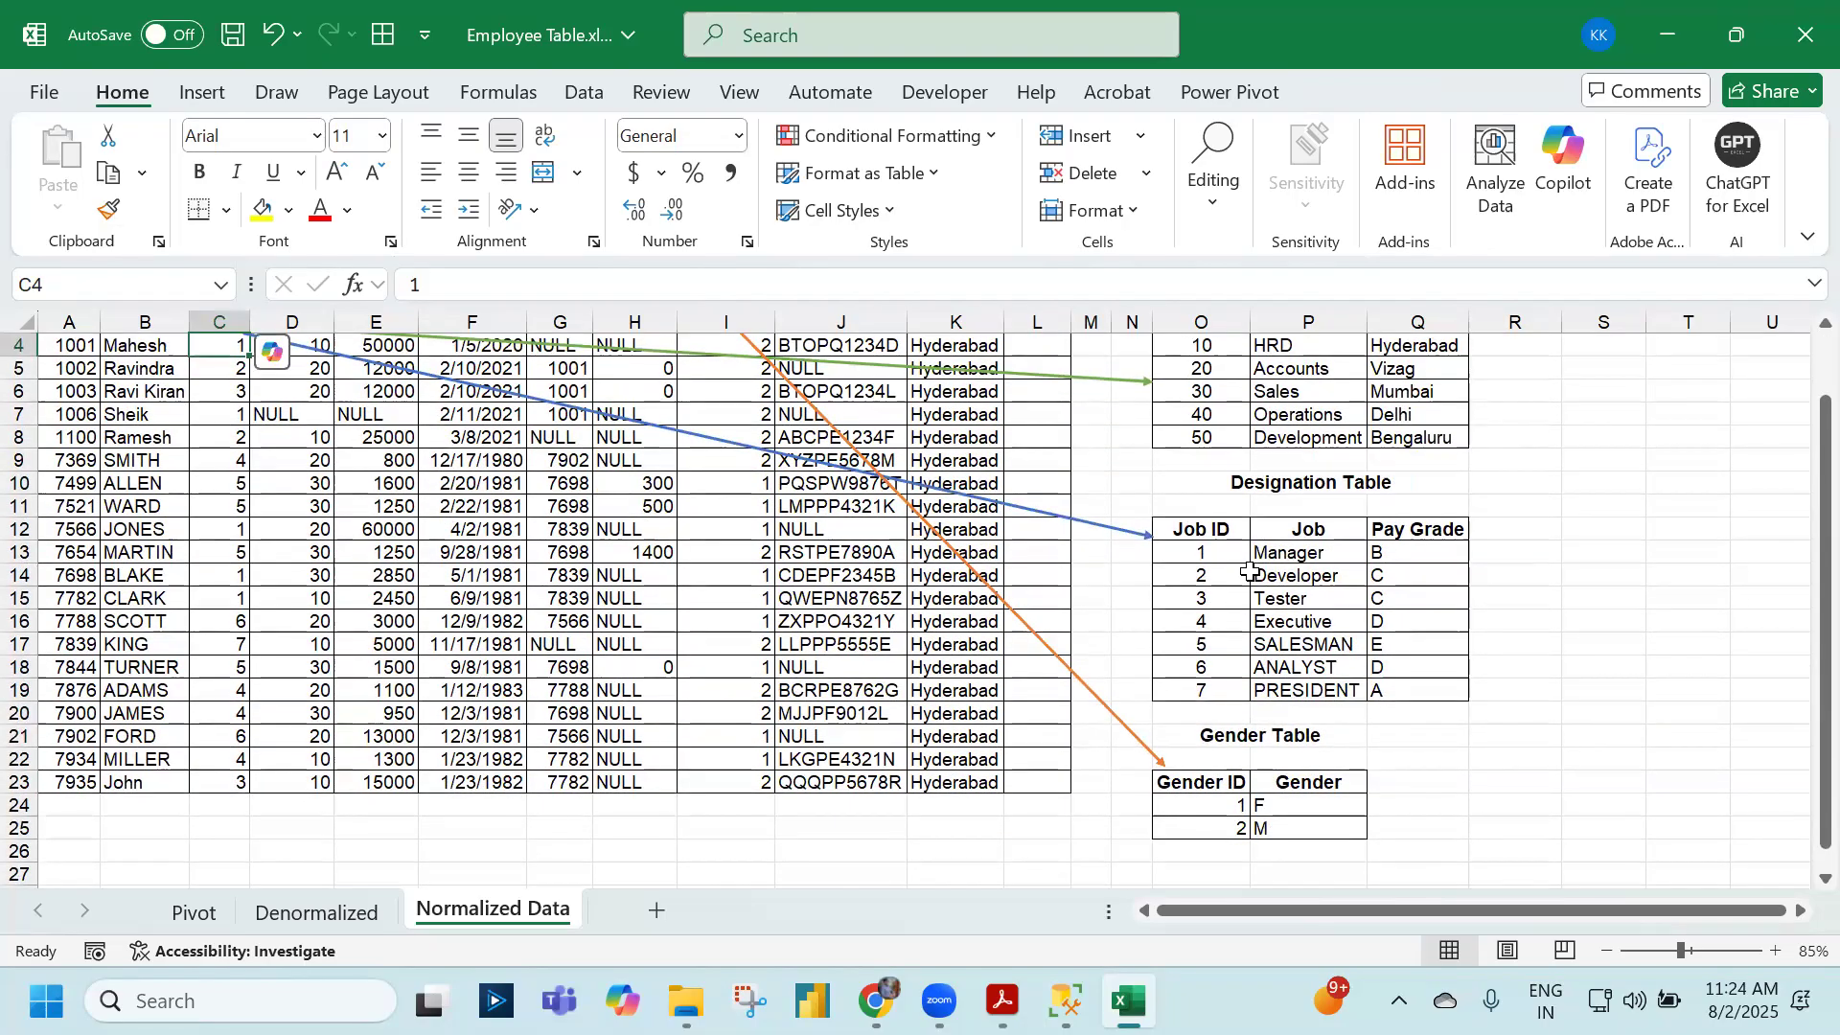
{"action": "scroll", "coordinate": [1125, 684], "scroll_direction": "up", "scroll_amount": 1}
{"action": "type", "text": "Manager"}
{"action": "key", "text": "Return"}
{"action": "key", "text": "Down"}
{"action": "key", "text": "Down"}
{"action": "type", "text": "M"}
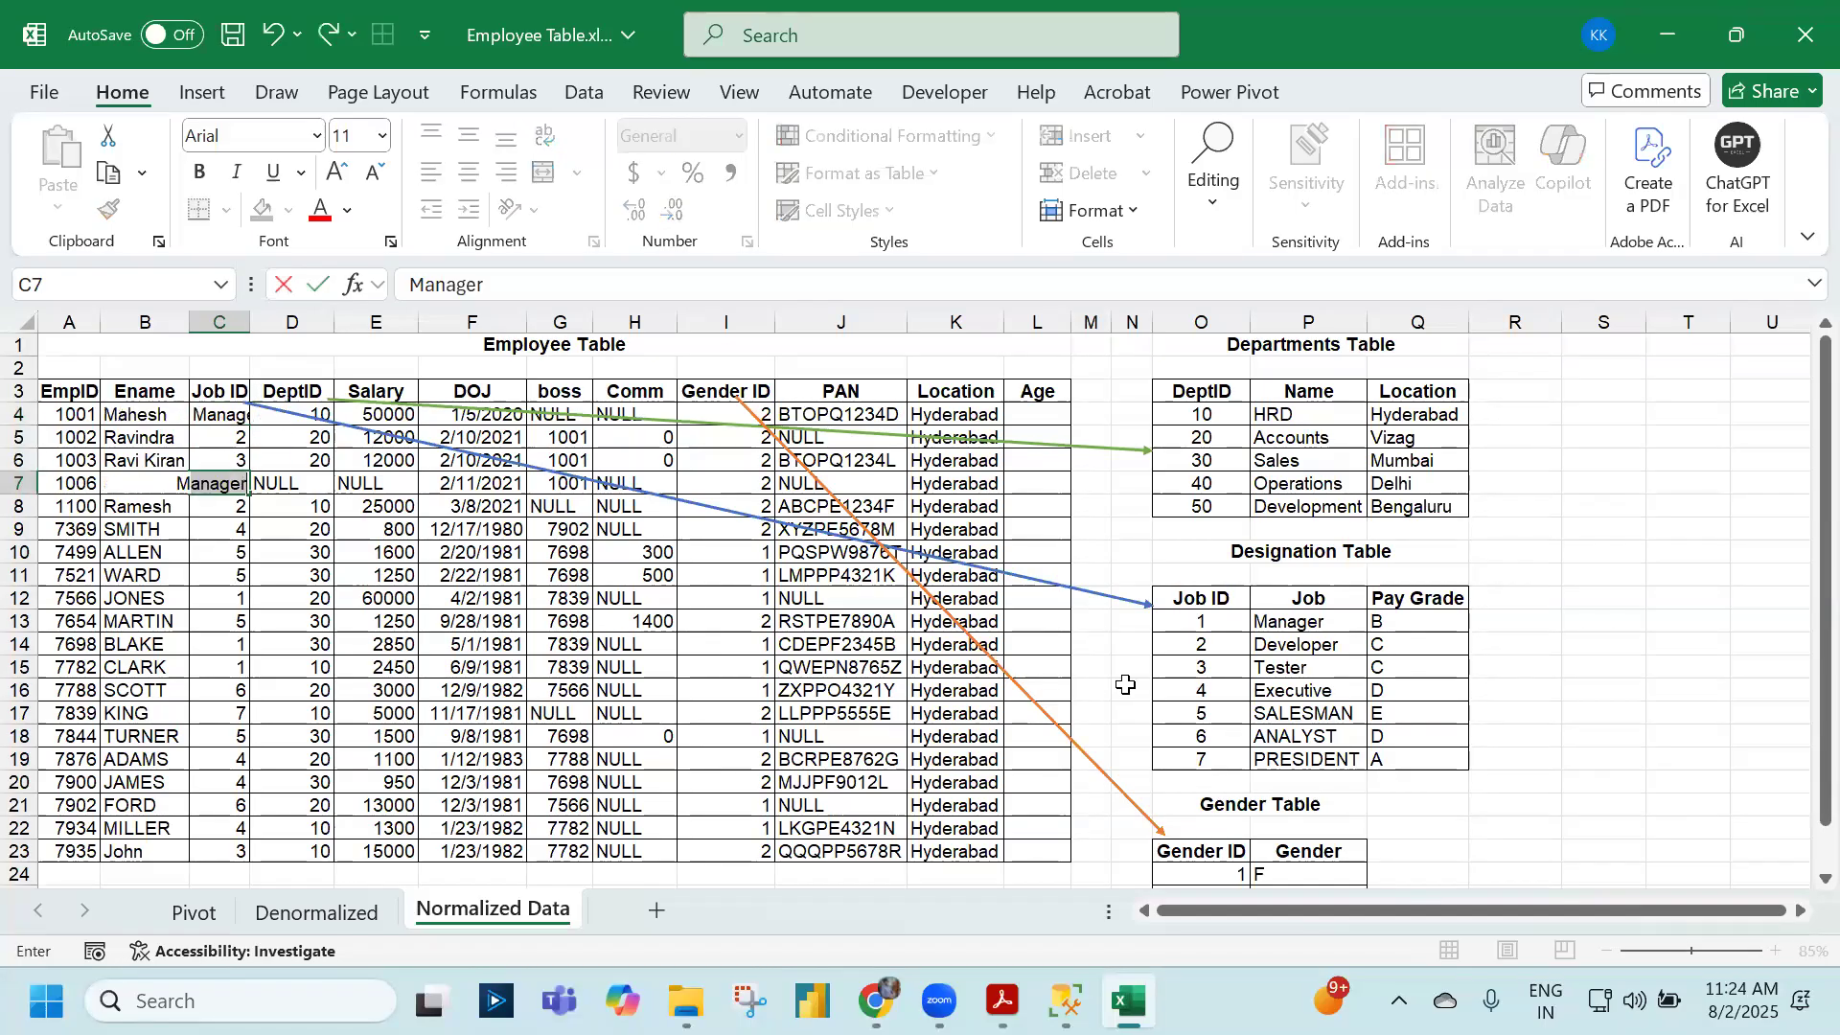
{"action": "key", "text": "Return"}
{"action": "key", "text": "Down"}
{"action": "key", "text": "Down"}
{"action": "key", "text": "Down"}
{"action": "key", "text": "Down"}
{"action": "type", "text": "M"}
{"action": "key", "text": "Return"}
{"action": "key", "text": "Down"}
{"action": "type", "text": "M"}
{"action": "key", "text": "Return"}
{"action": "type", "text": "M"}
{"action": "key", "text": "Return"}
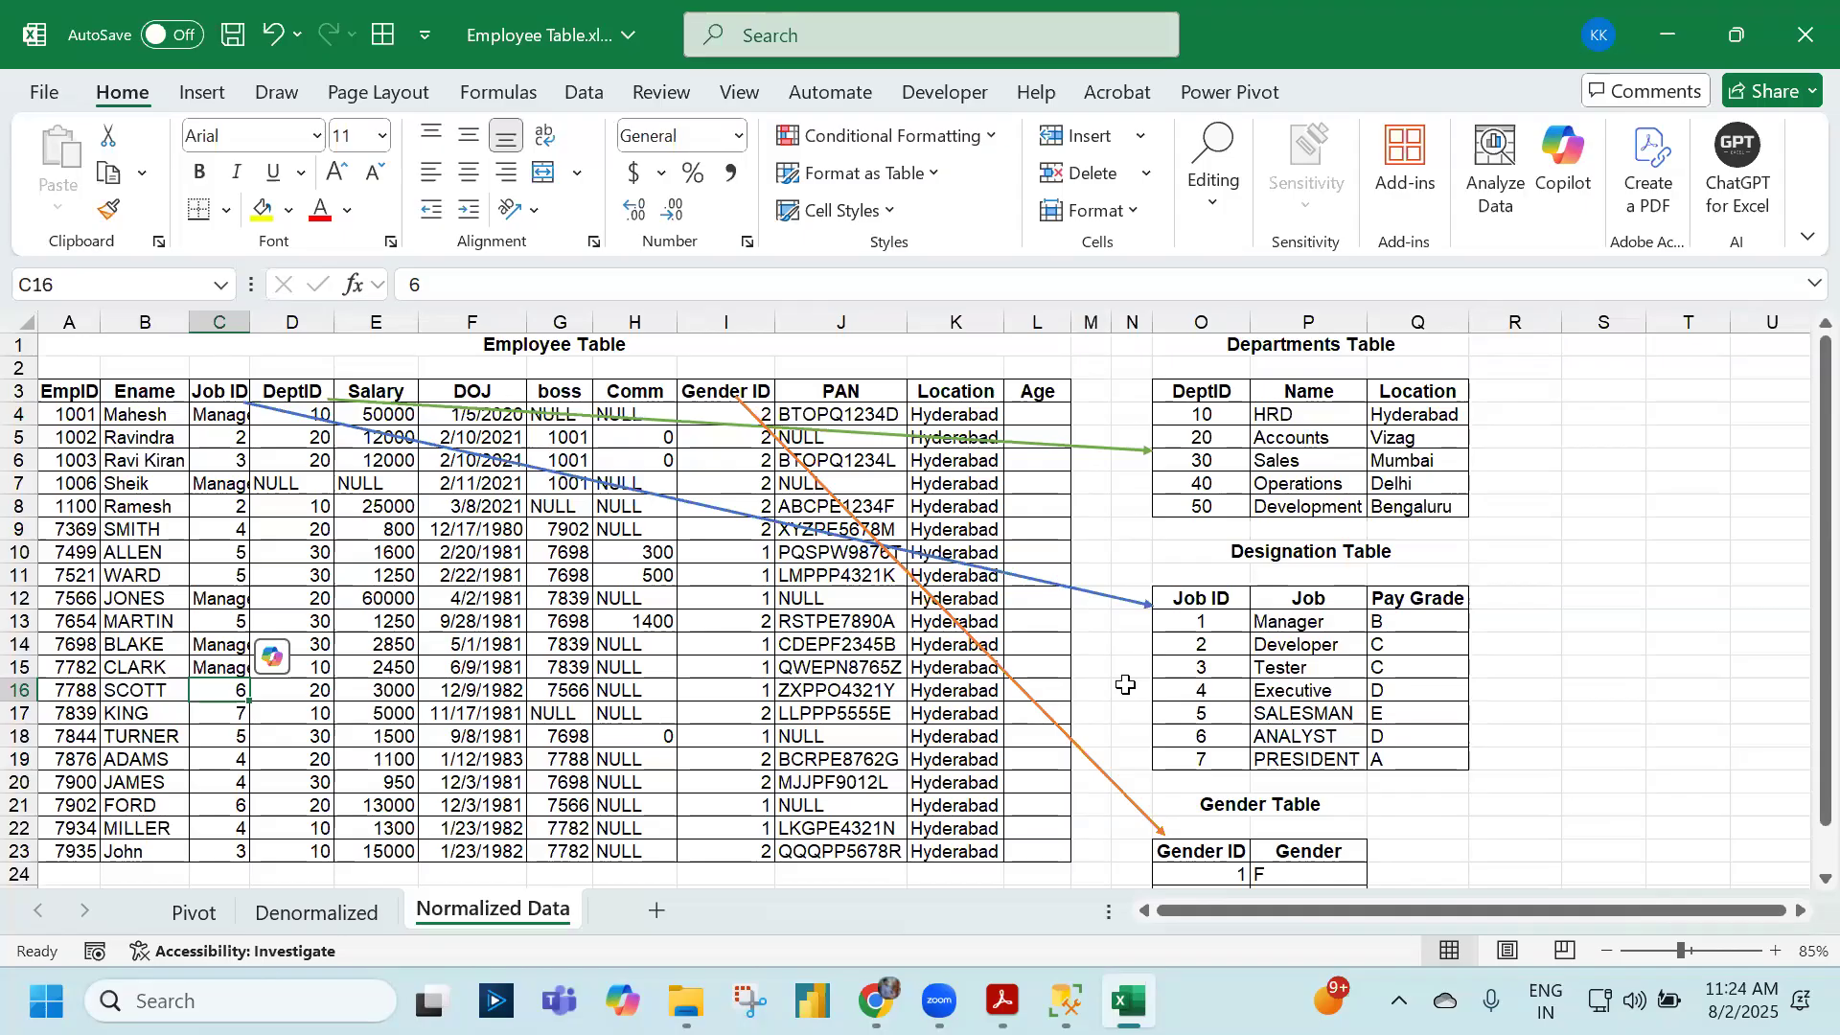
- Undo all the Manager entries in the Employee Table's Job ID column
{"action": "key", "text": "ctrl+z"}
{"action": "key", "text": "ctrl+z"}
{"action": "key", "text": "ctrl+z"}
{"action": "key", "text": "ctrl+z"}
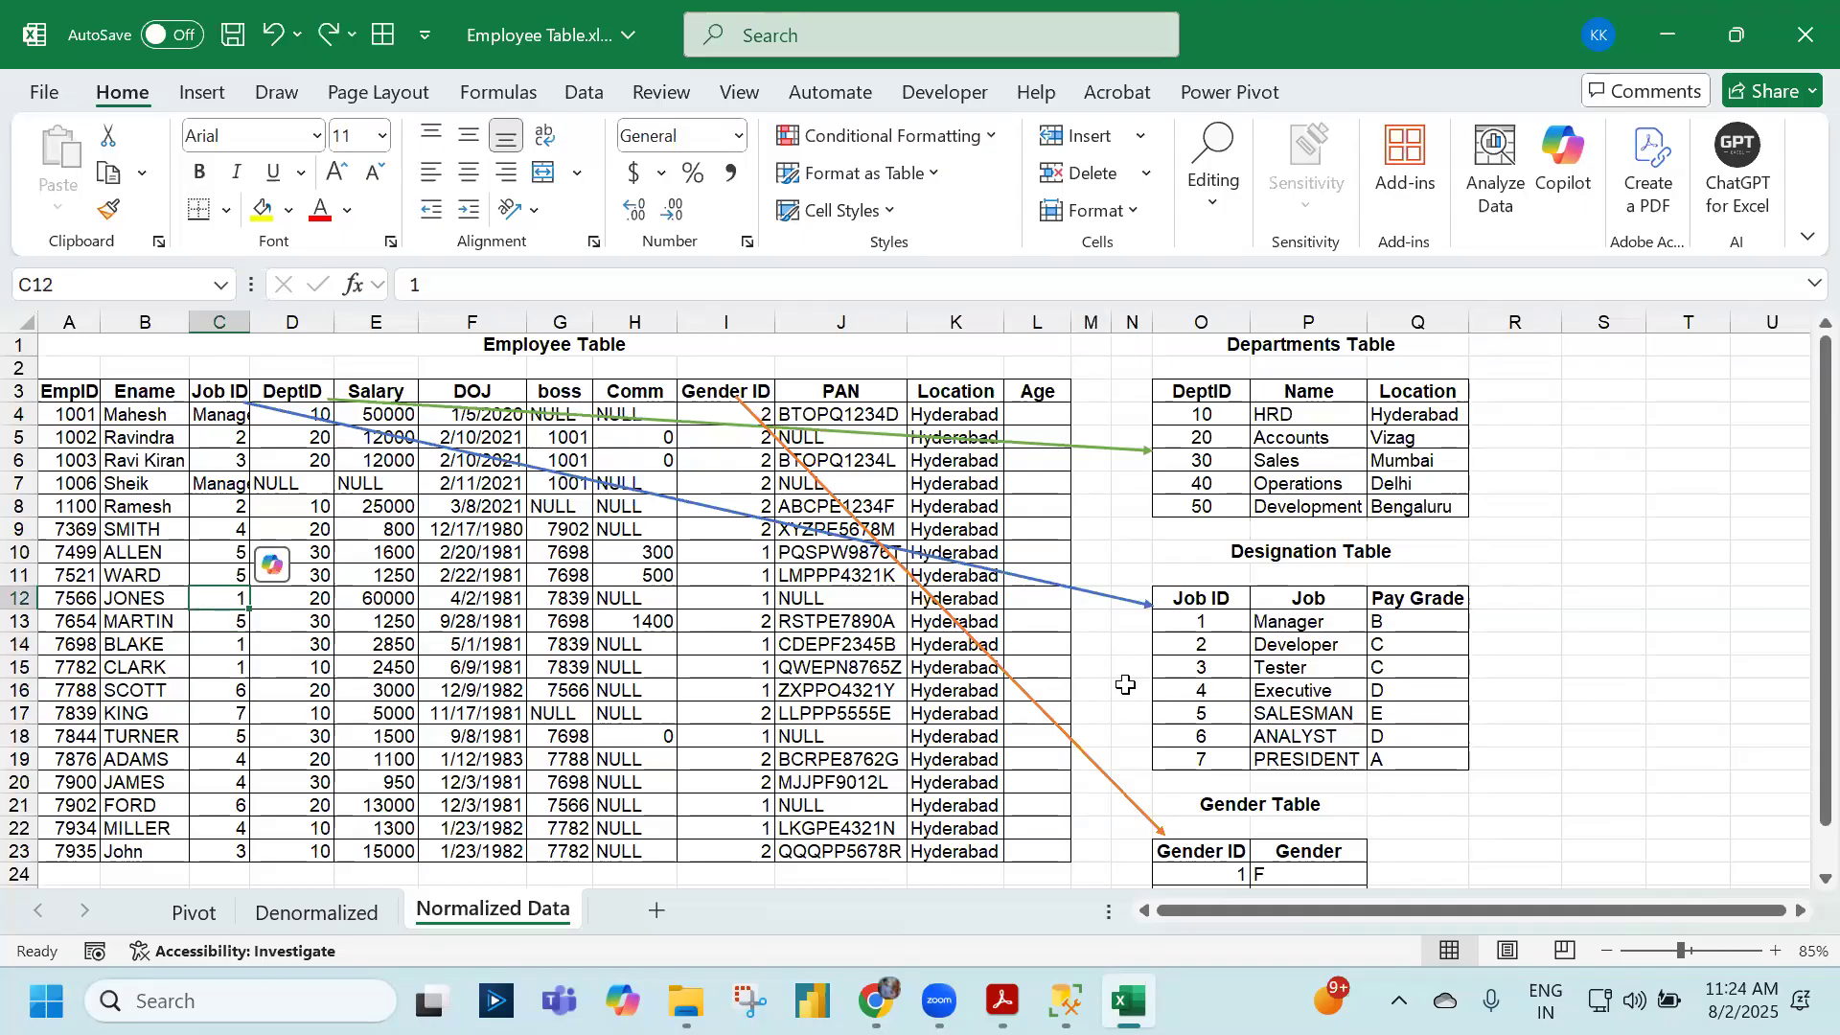
{"action": "key", "text": "ctrl+z"}
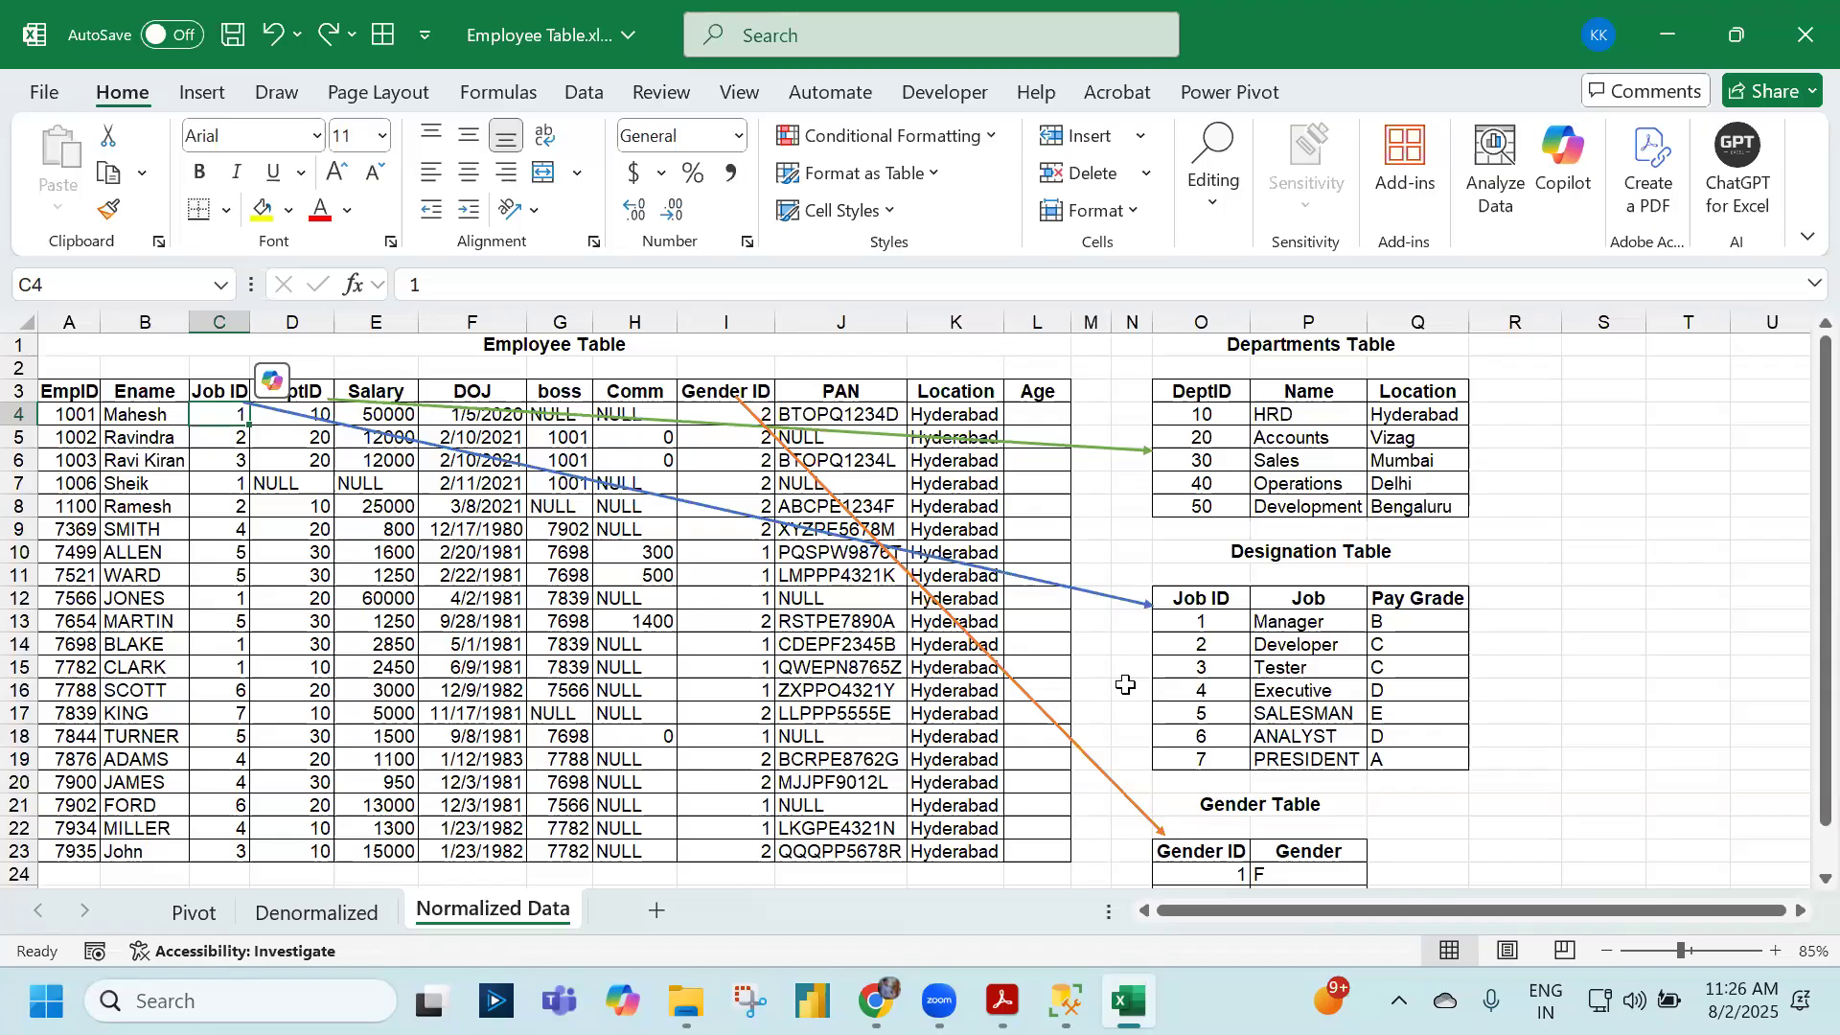
- Check the redundancy point on the Advantages of SQL slide in Acrobat, and return to Excel to examine the Designation Table's Job ID mappings
{"action": "key", "text": "alt+Tab"}
{"action": "key", "text": "alt+Tab"}
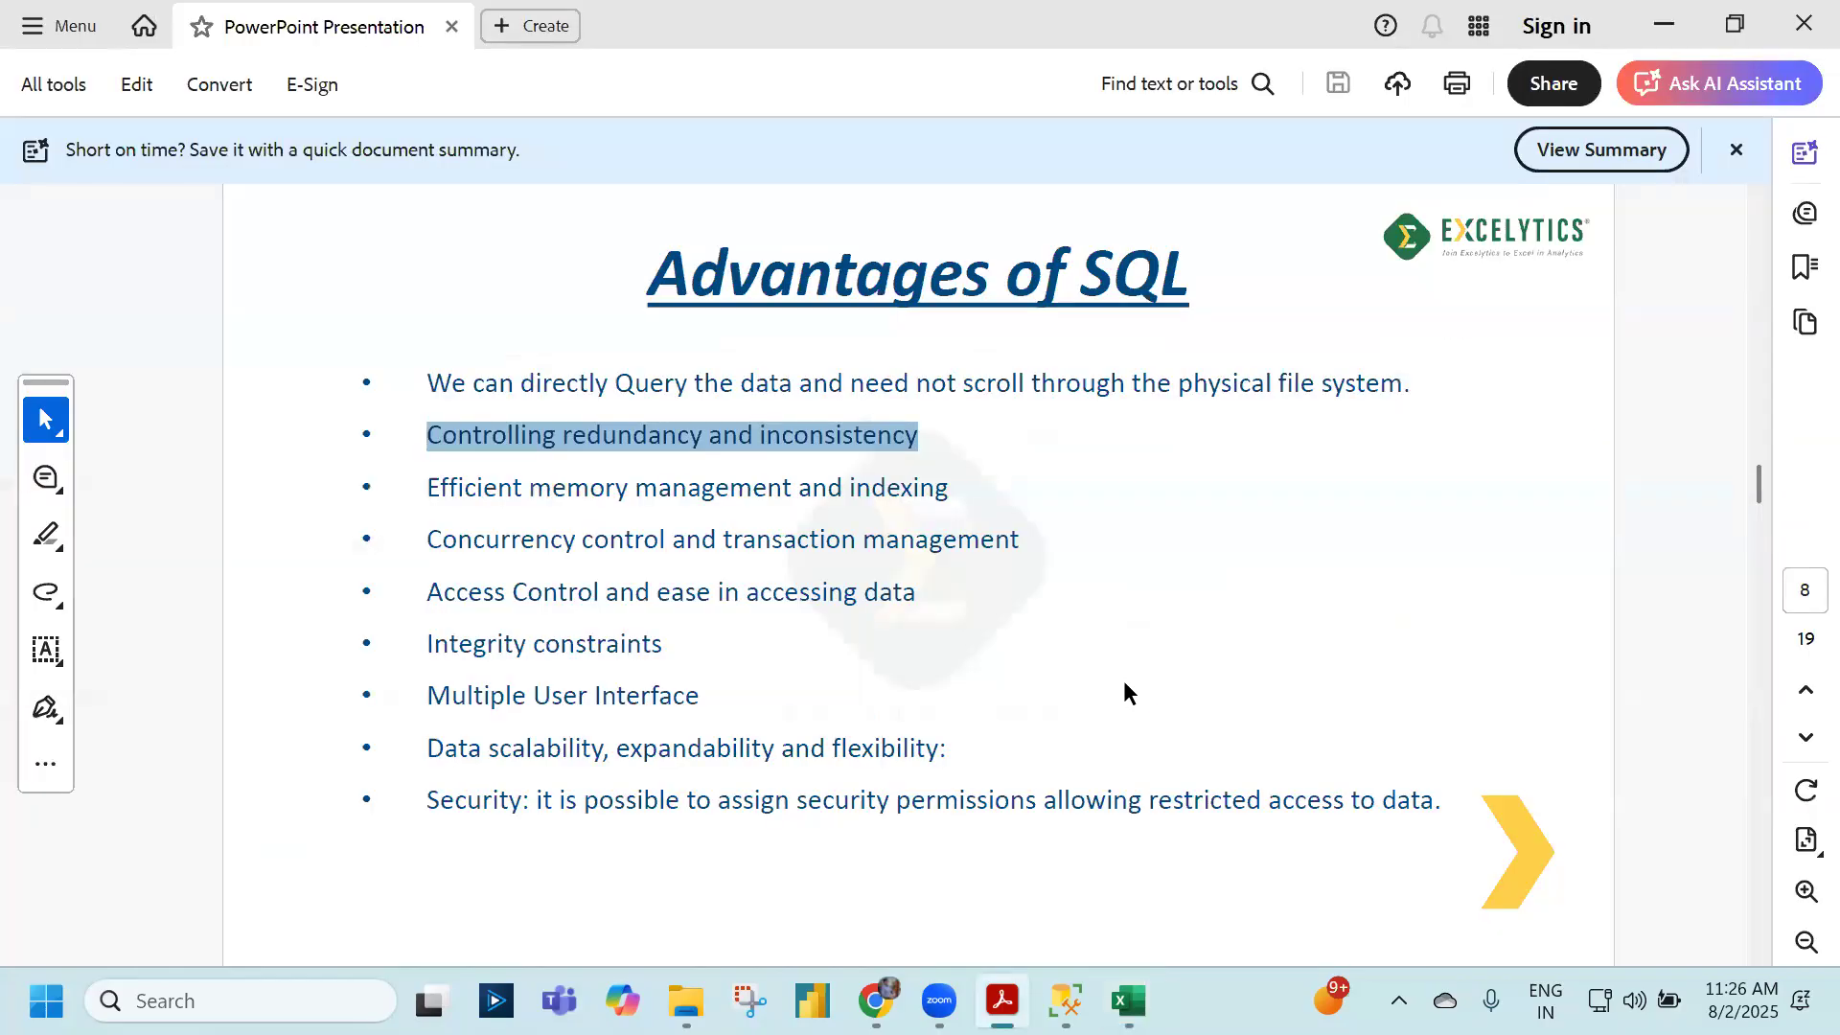
{"action": "key", "text": "alt+Tab"}
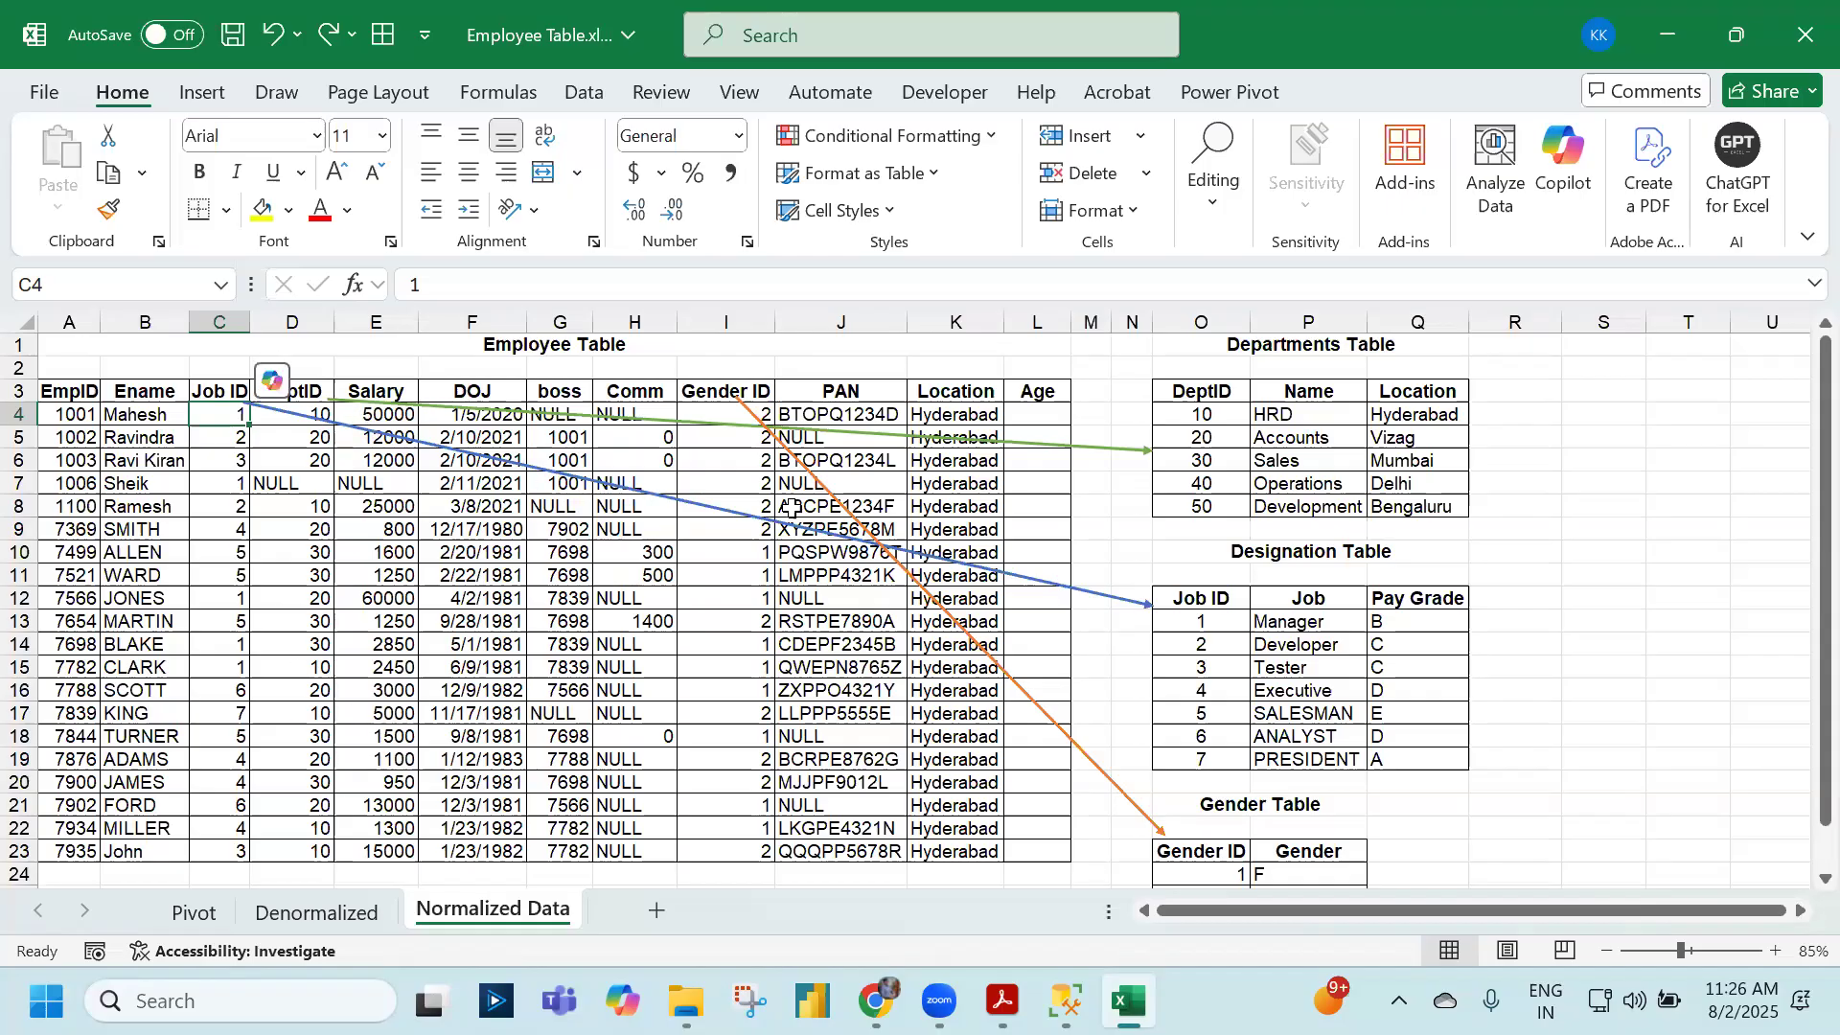
{"action": "left_click_drag", "start_coordinate": [1224, 592], "coordinate": [1442, 757]}
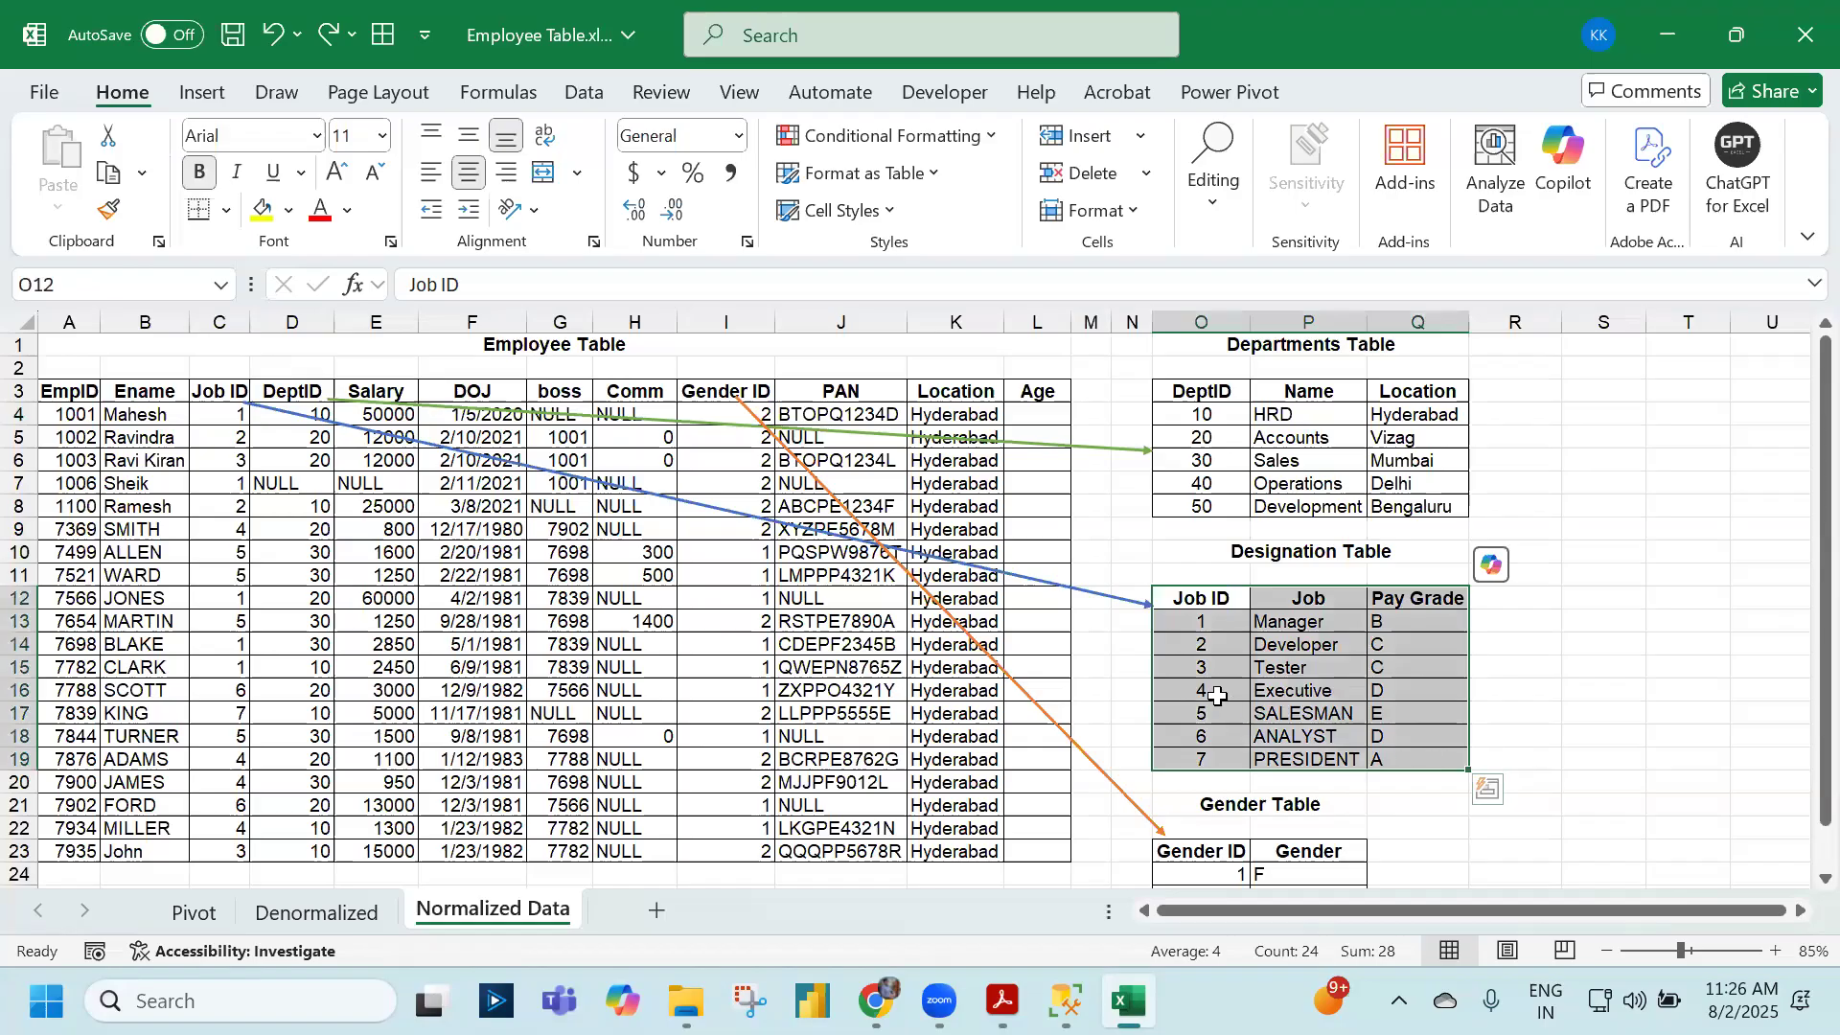
{"action": "left_click", "coordinate": [1204, 625]}
{"action": "left_click_drag", "start_coordinate": [1367, 636], "coordinate": [1311, 603]}
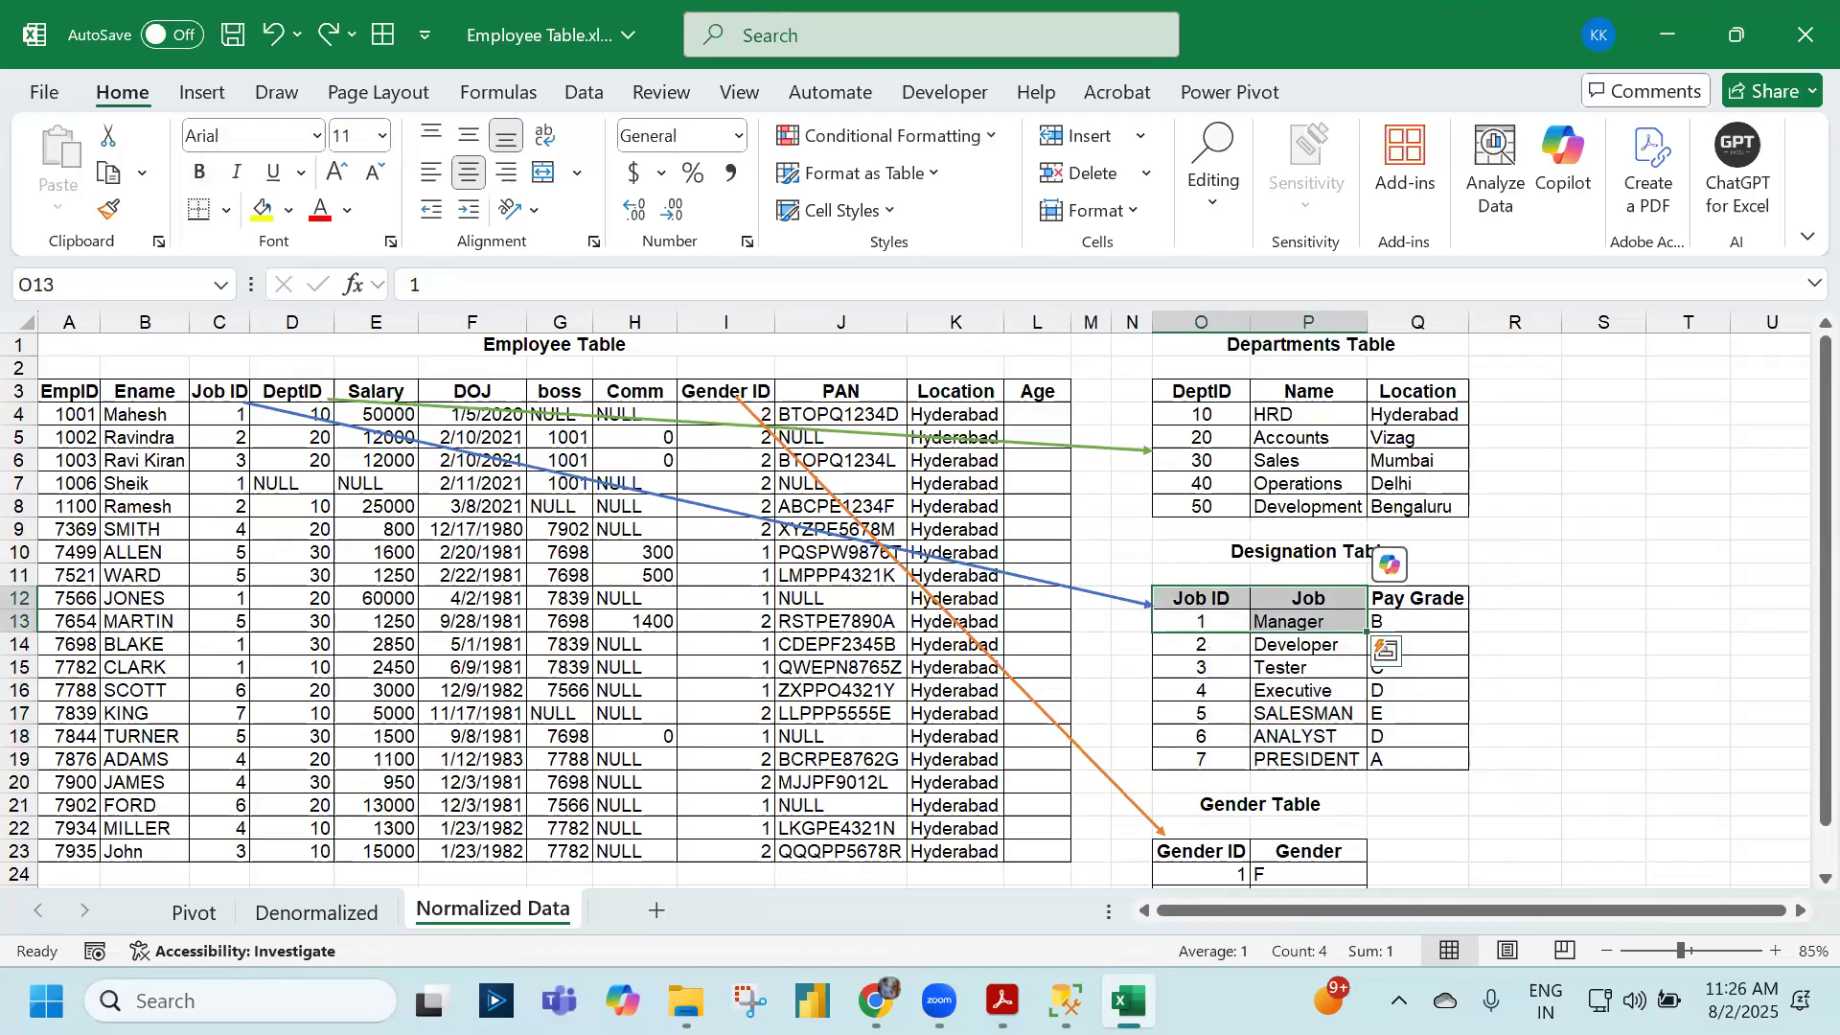
{"action": "left_click", "coordinate": [1215, 699]}
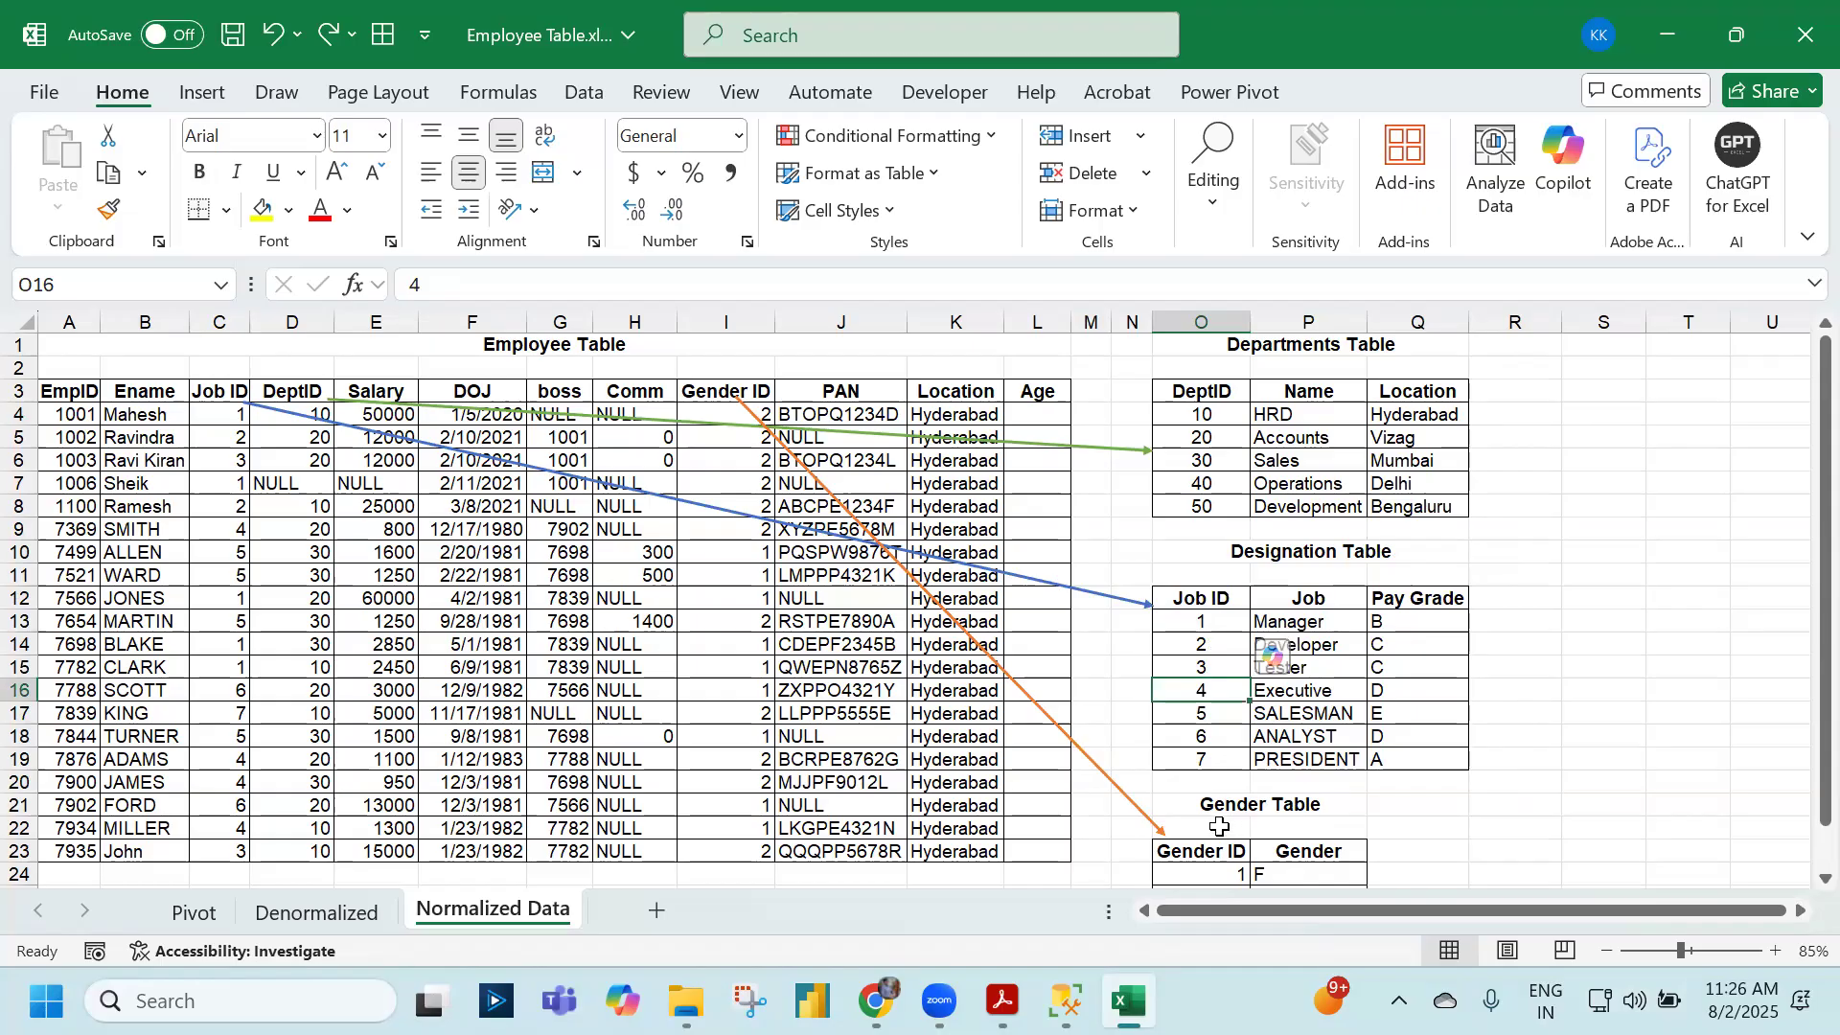
- Enter DeptID 60 in cell D11 of the Employee Table and highlight it with yellow fill and bold red text
{"action": "left_click", "coordinate": [303, 571]}
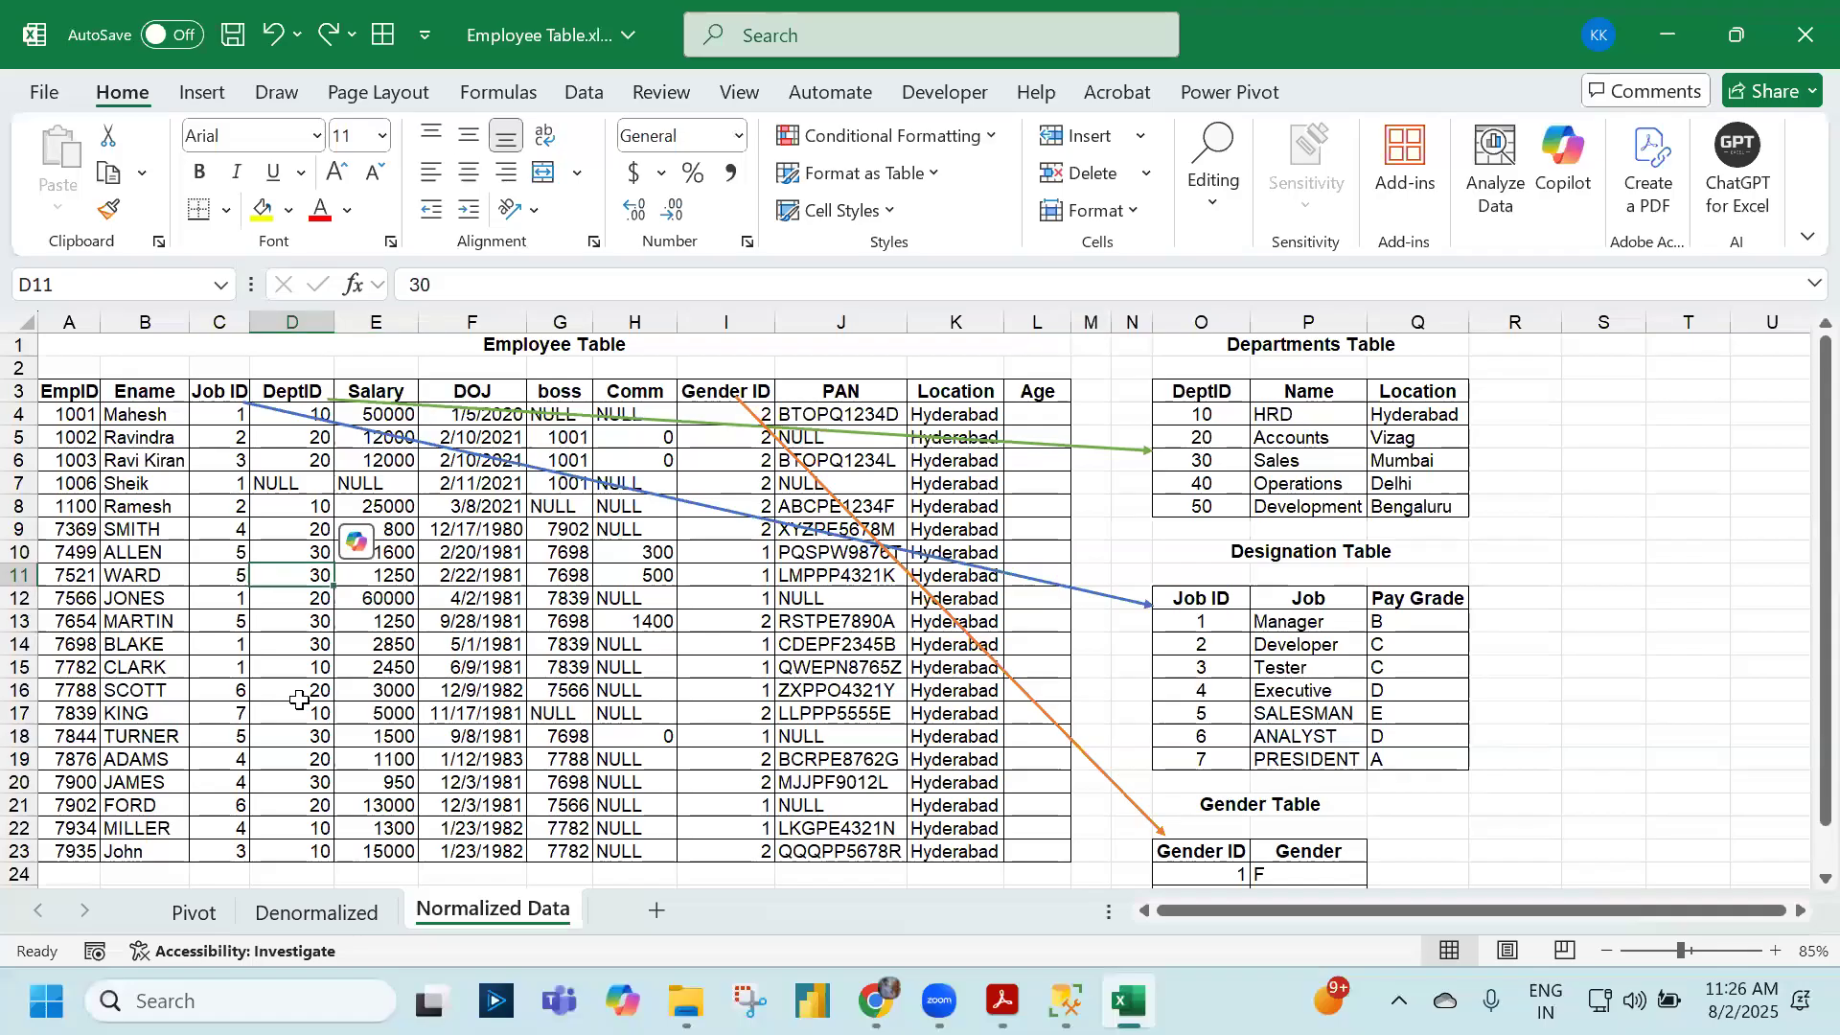
{"action": "type", "text": "60"}
{"action": "key", "text": "Return"}
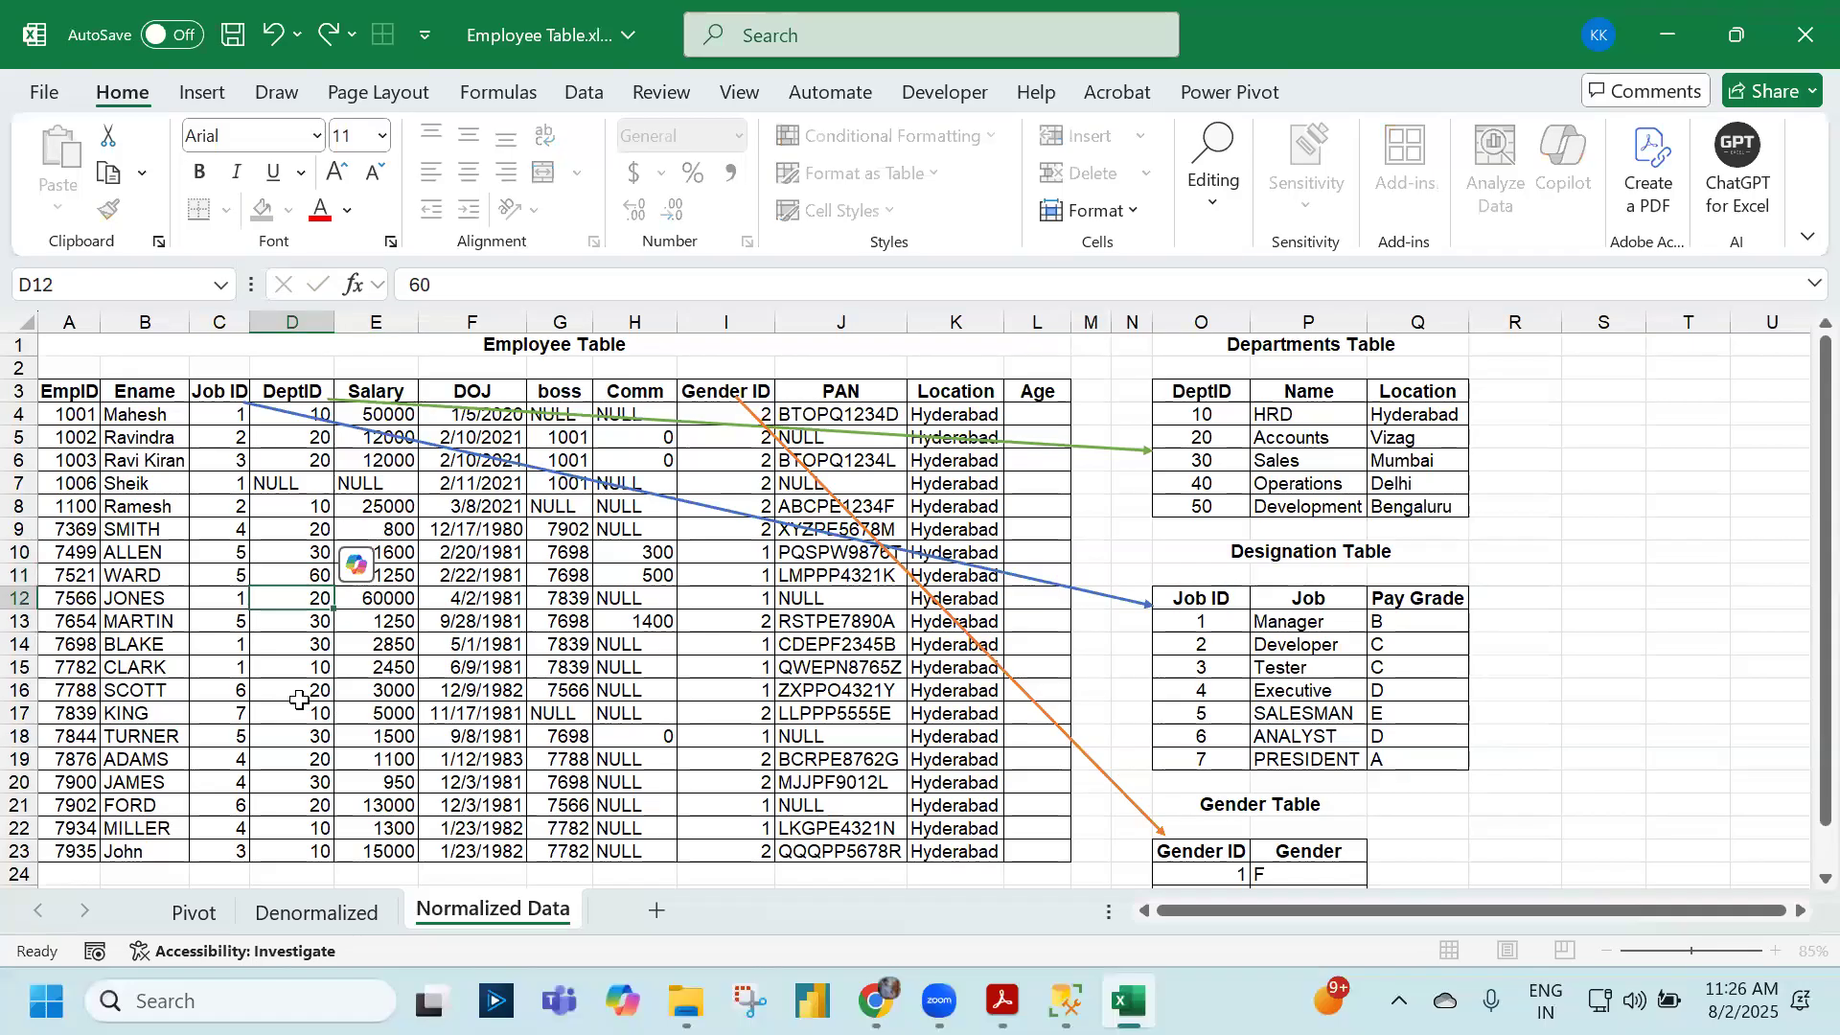
{"action": "left_click", "coordinate": [265, 575]}
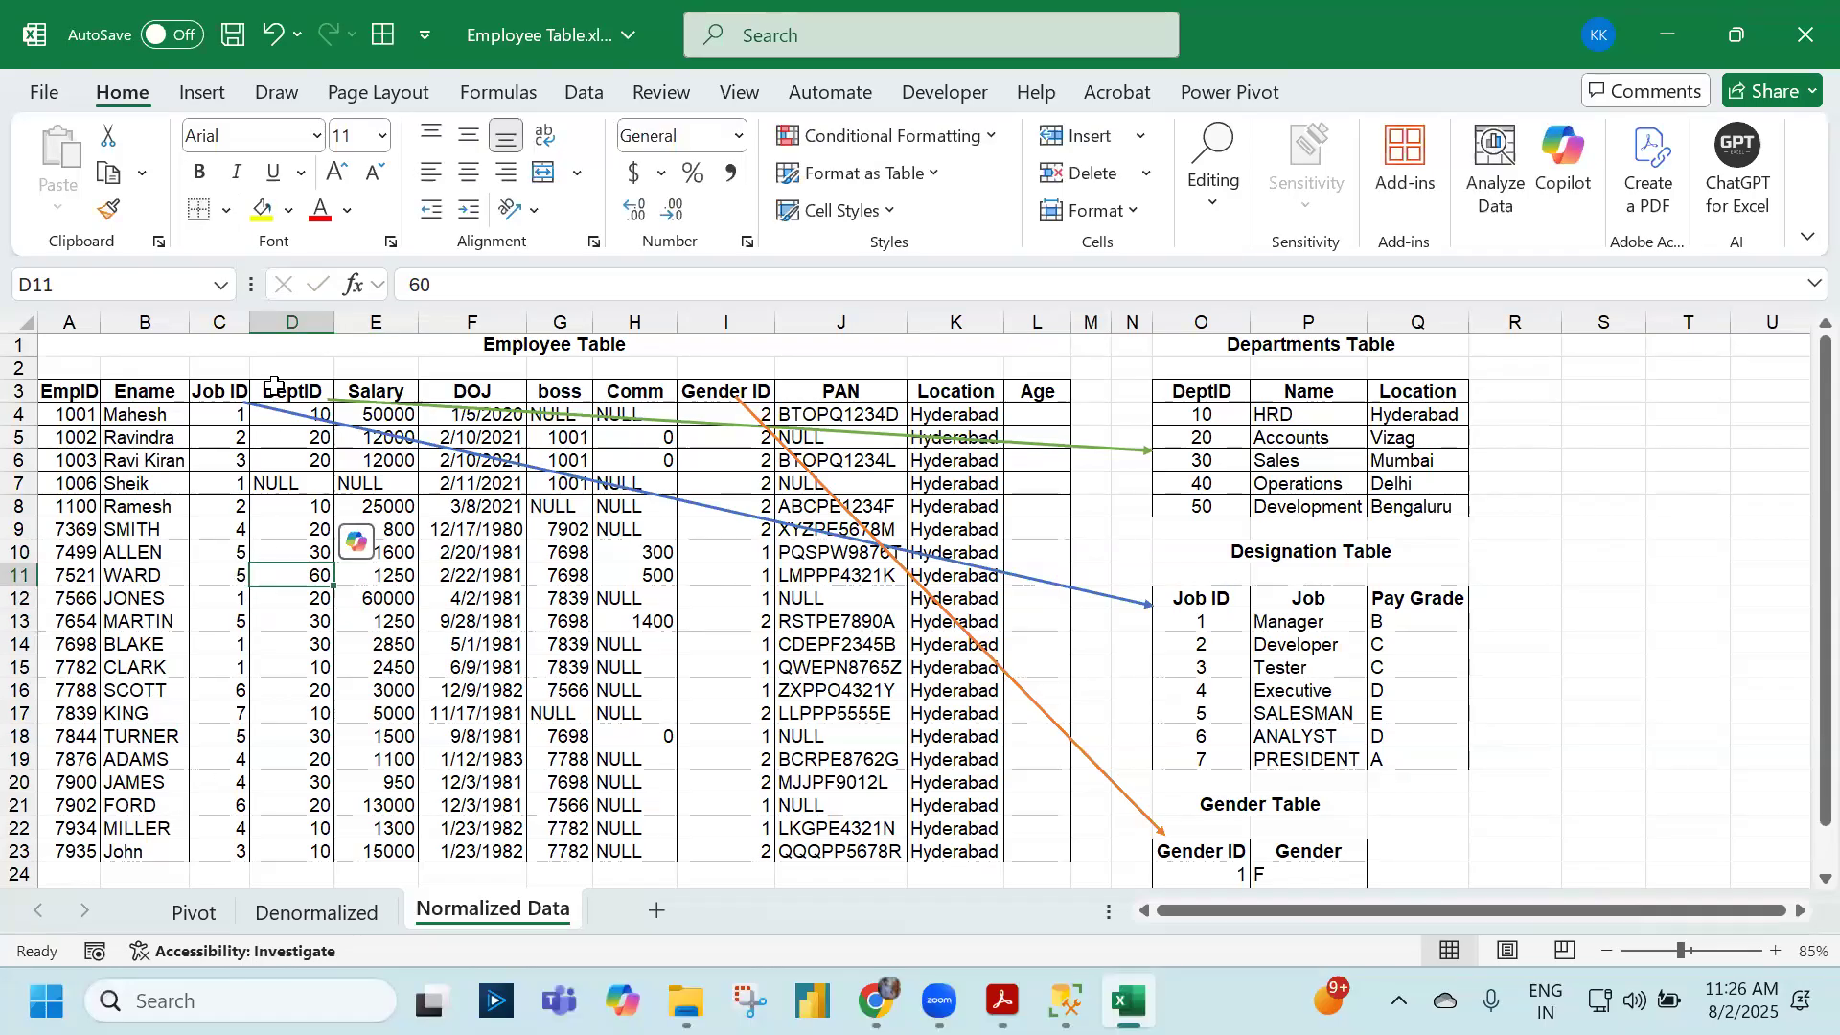
{"action": "left_click", "coordinate": [260, 209]}
{"action": "left_click", "coordinate": [200, 172]}
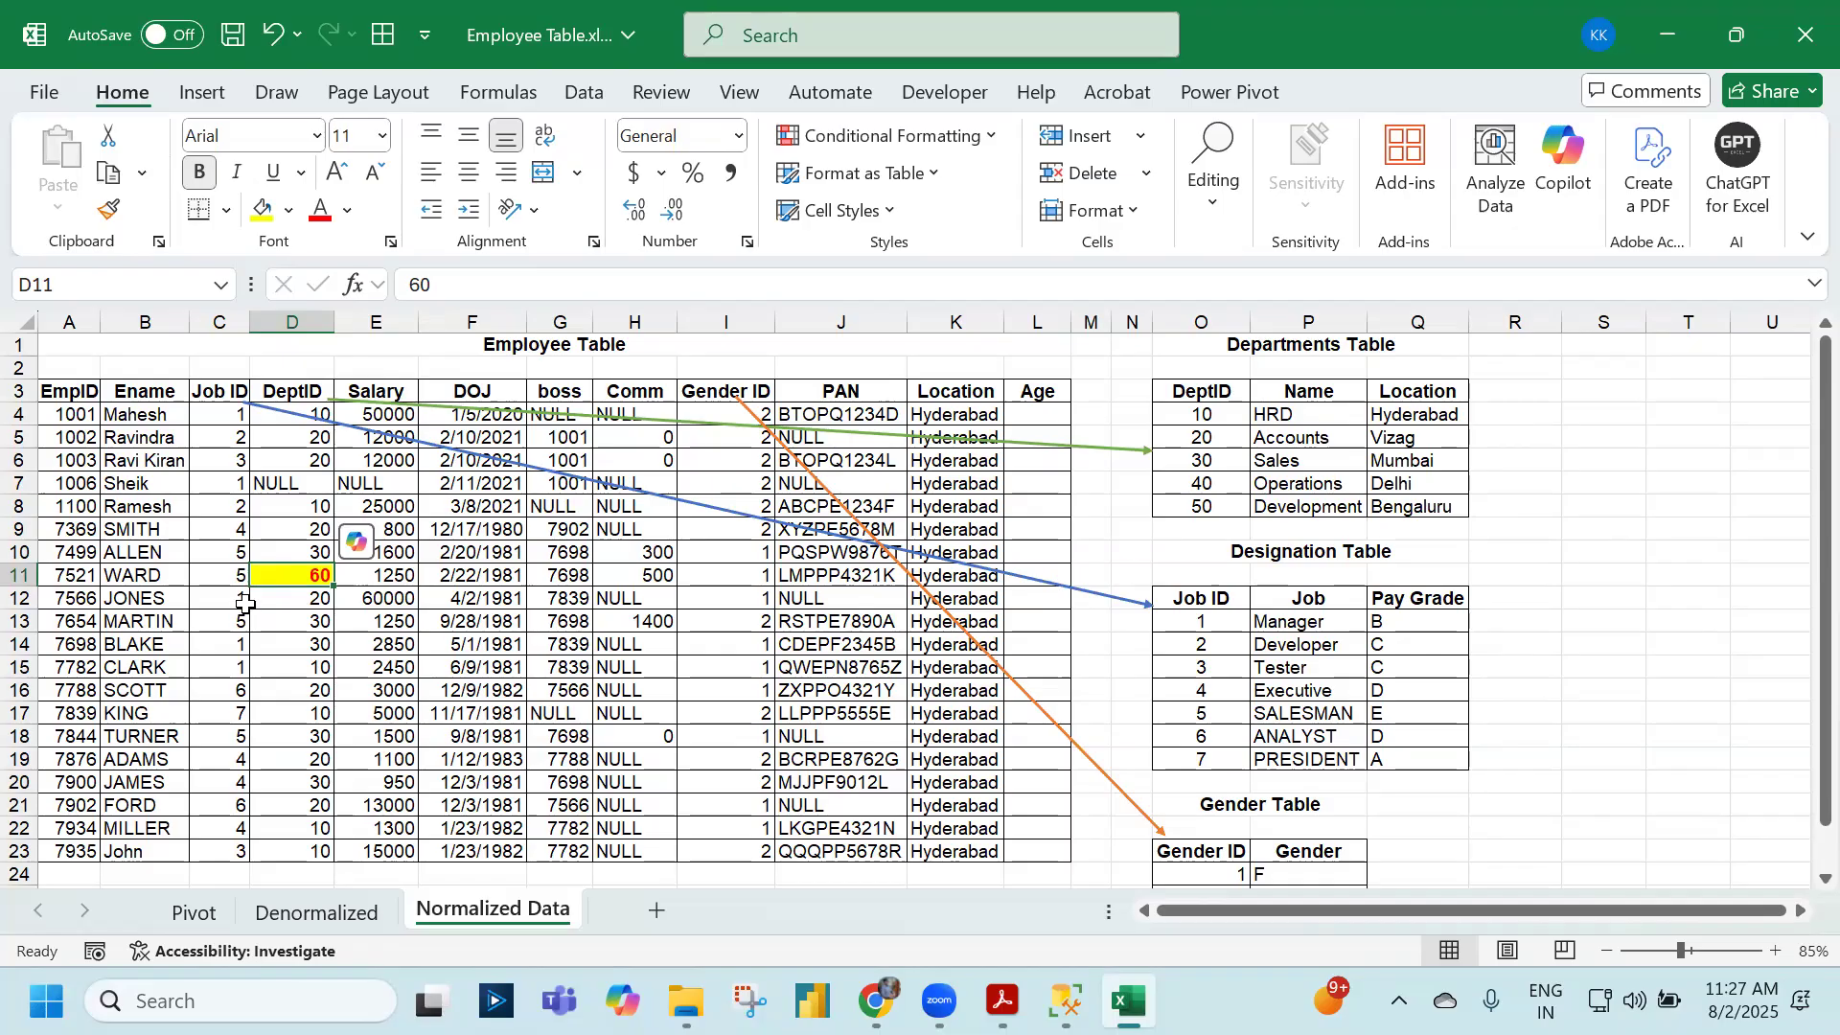
- Draw an arrow about 1.52" high and 7" wide from cell D11 to the Departments Table's DeptID header, with a grey dashed preset
{"action": "left_click_drag", "start_coordinate": [1203, 416], "coordinate": [1207, 510]}
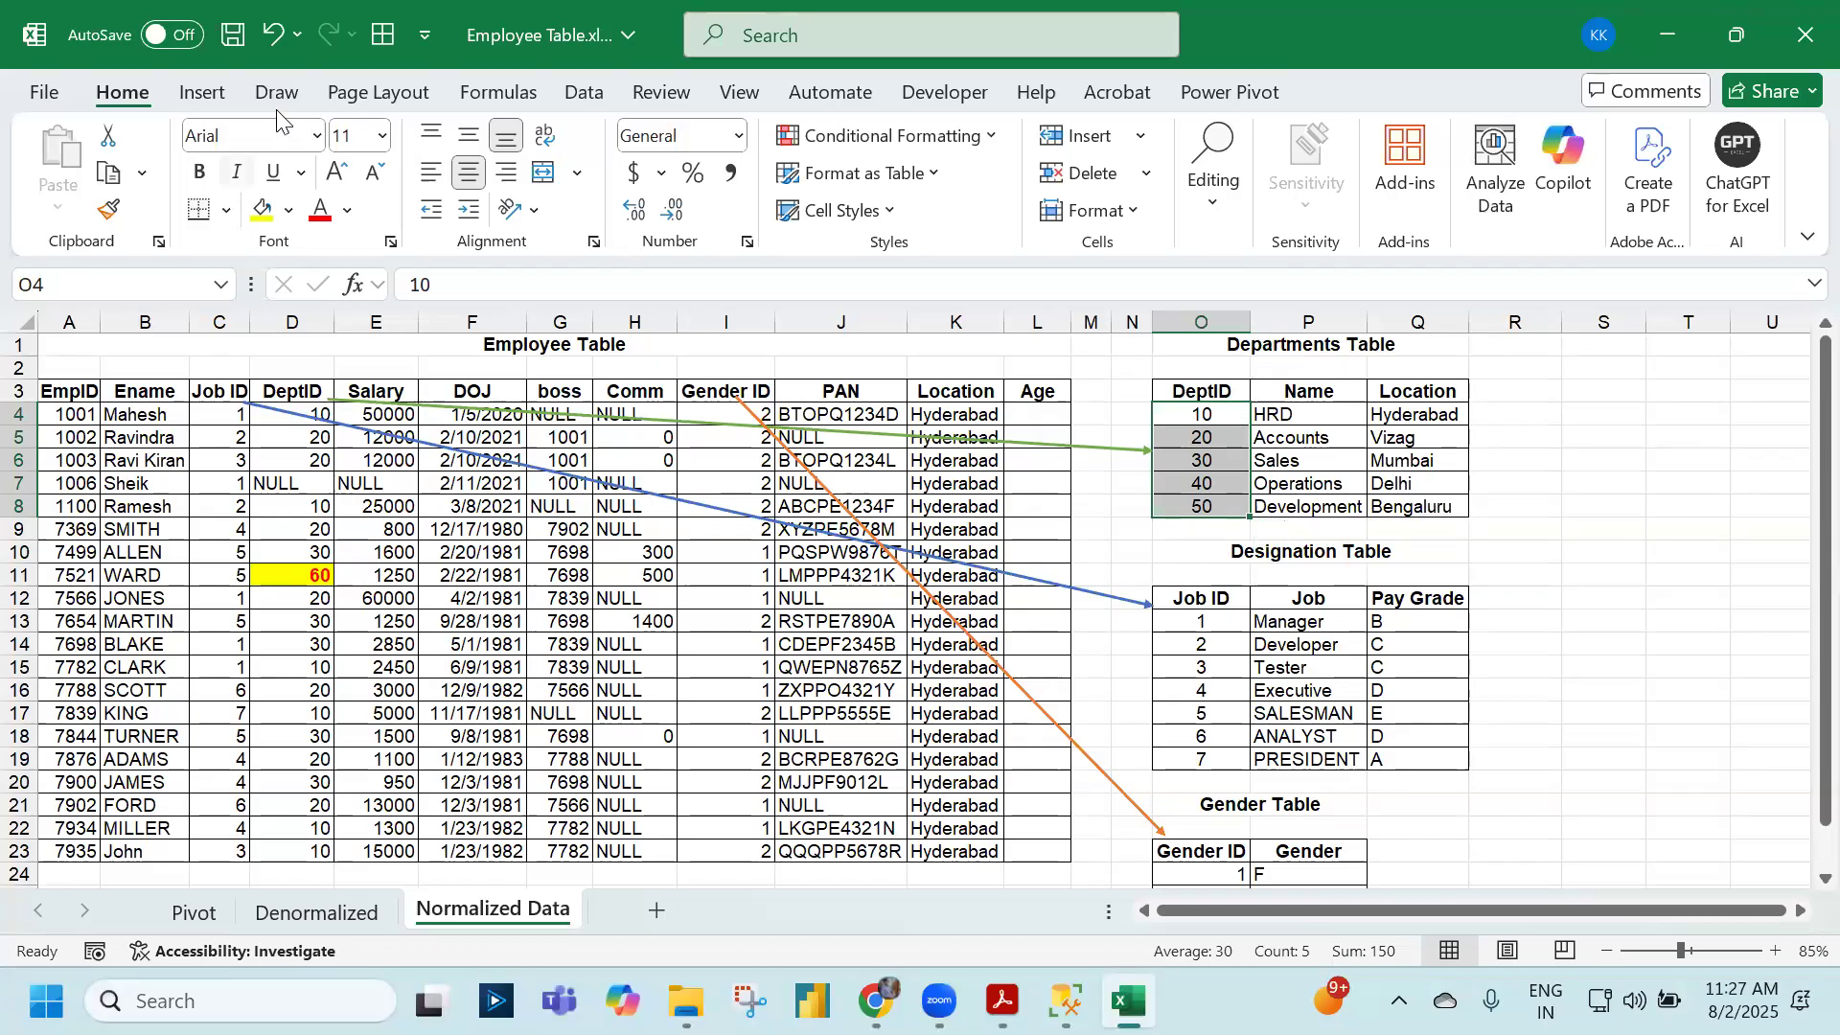
{"action": "left_click", "coordinate": [202, 93]}
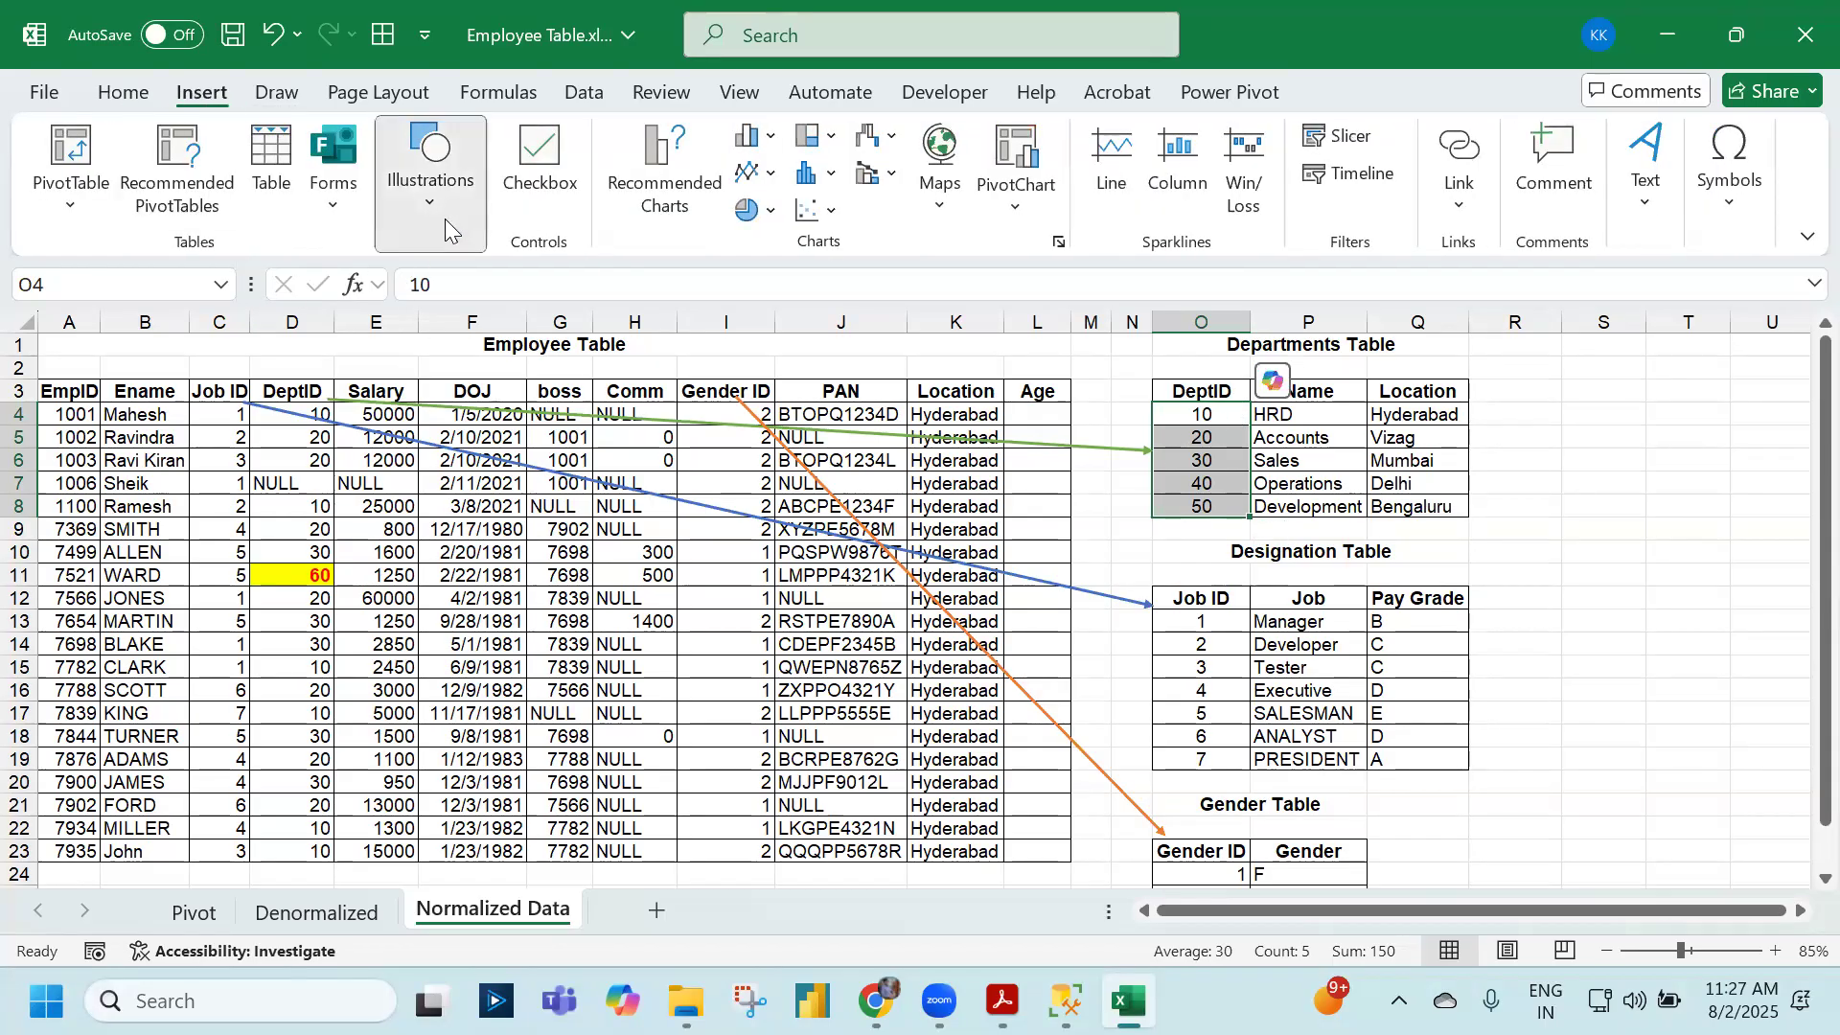
{"action": "left_click", "coordinate": [439, 191]}
{"action": "left_click", "coordinate": [477, 321]}
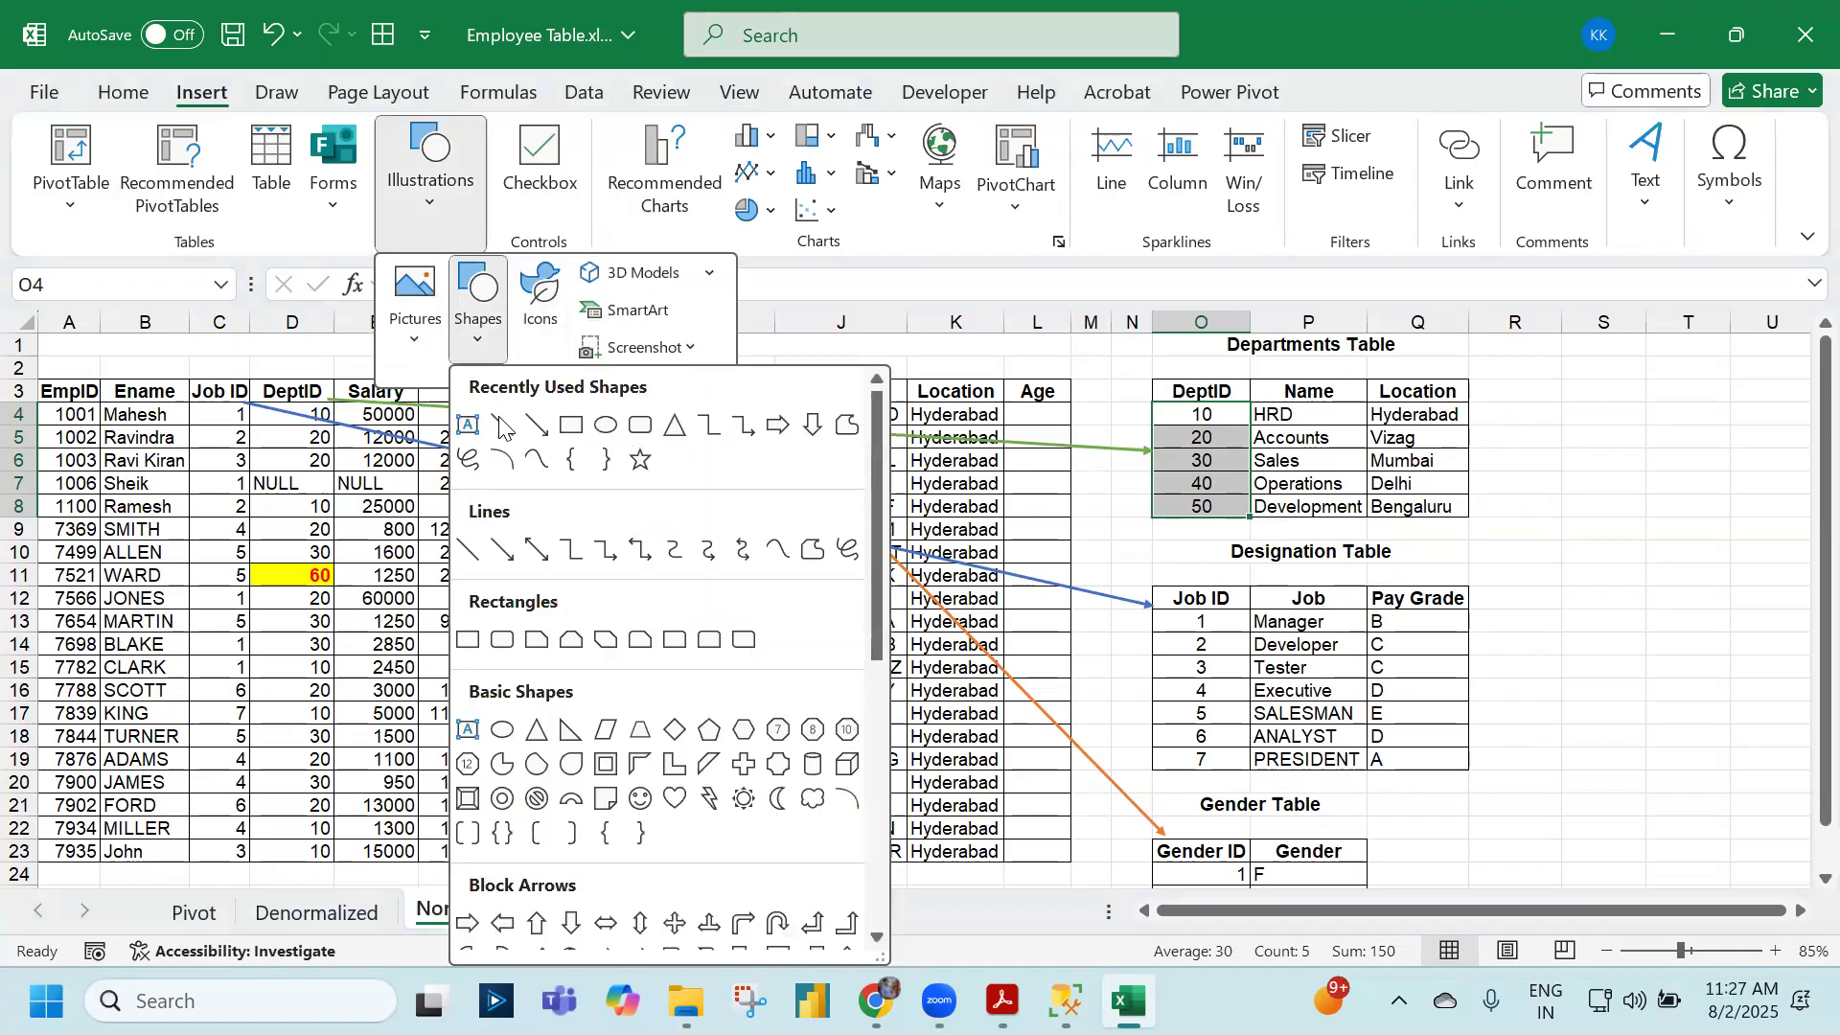
{"action": "left_click", "coordinate": [530, 417]}
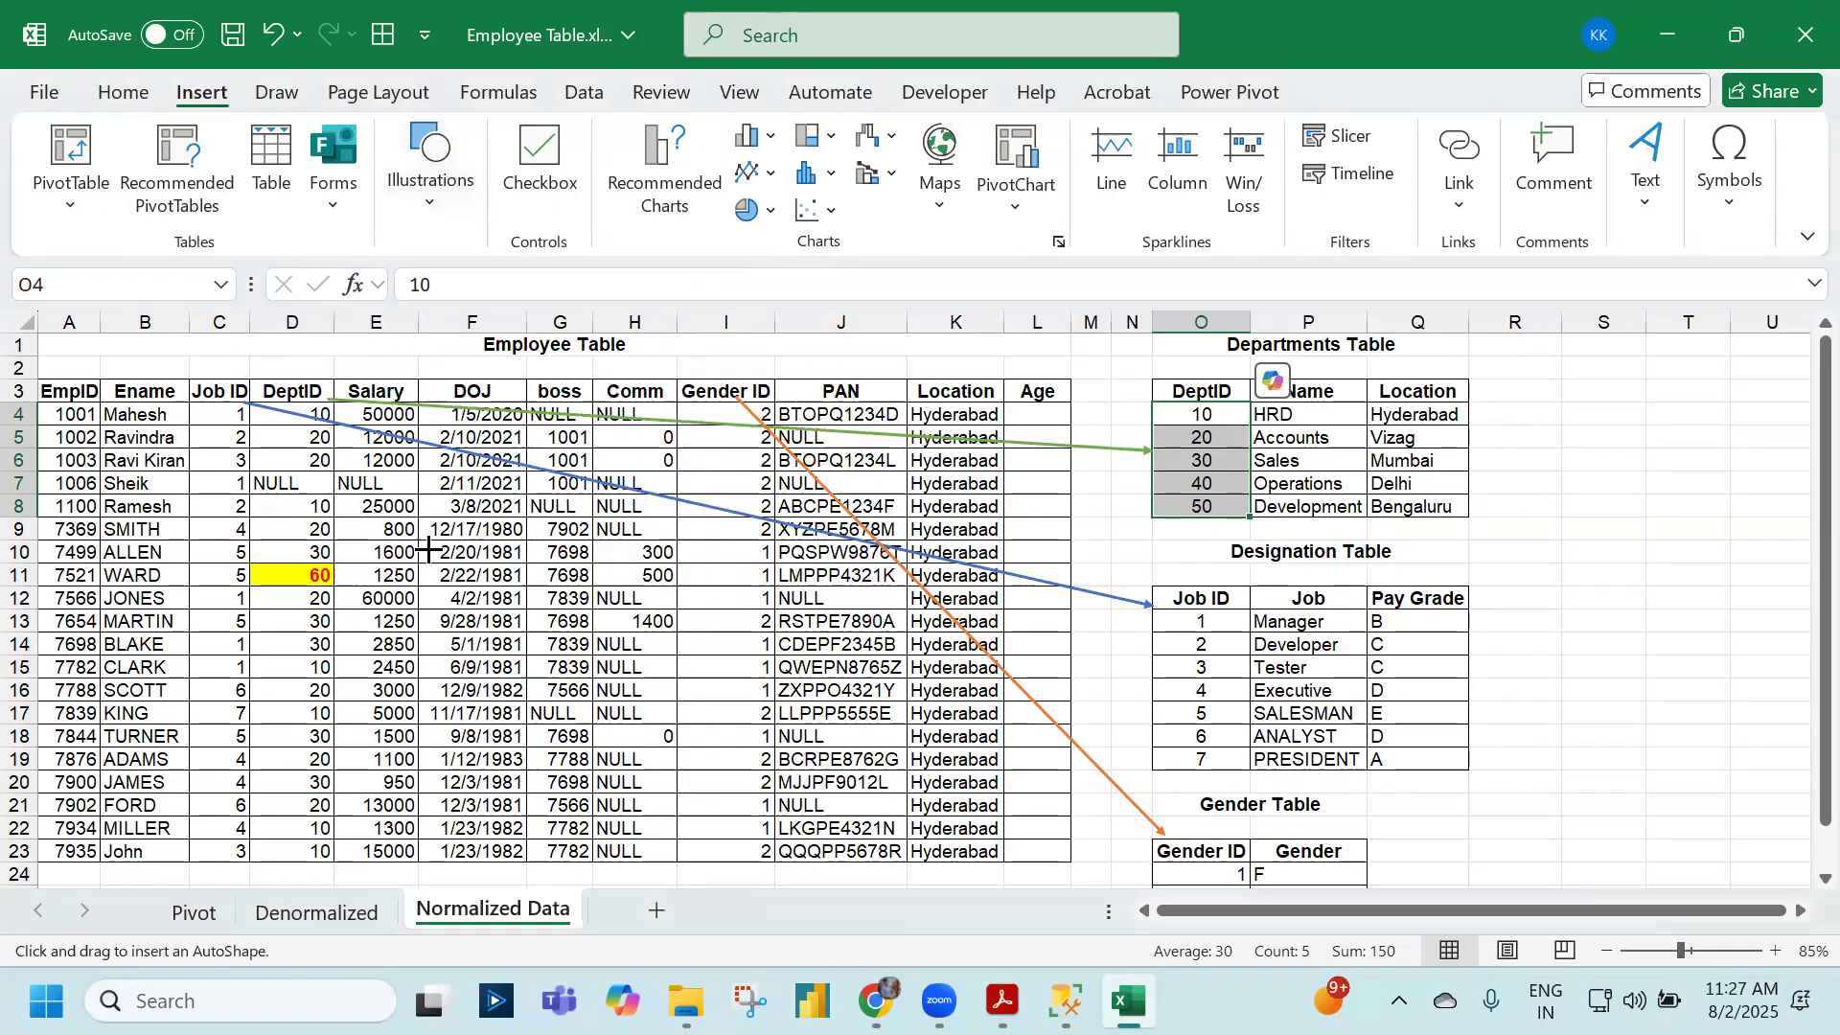
{"action": "left_click_drag", "start_coordinate": [994, 467], "coordinate": [1156, 391]}
{"action": "left_click", "coordinate": [638, 213]}
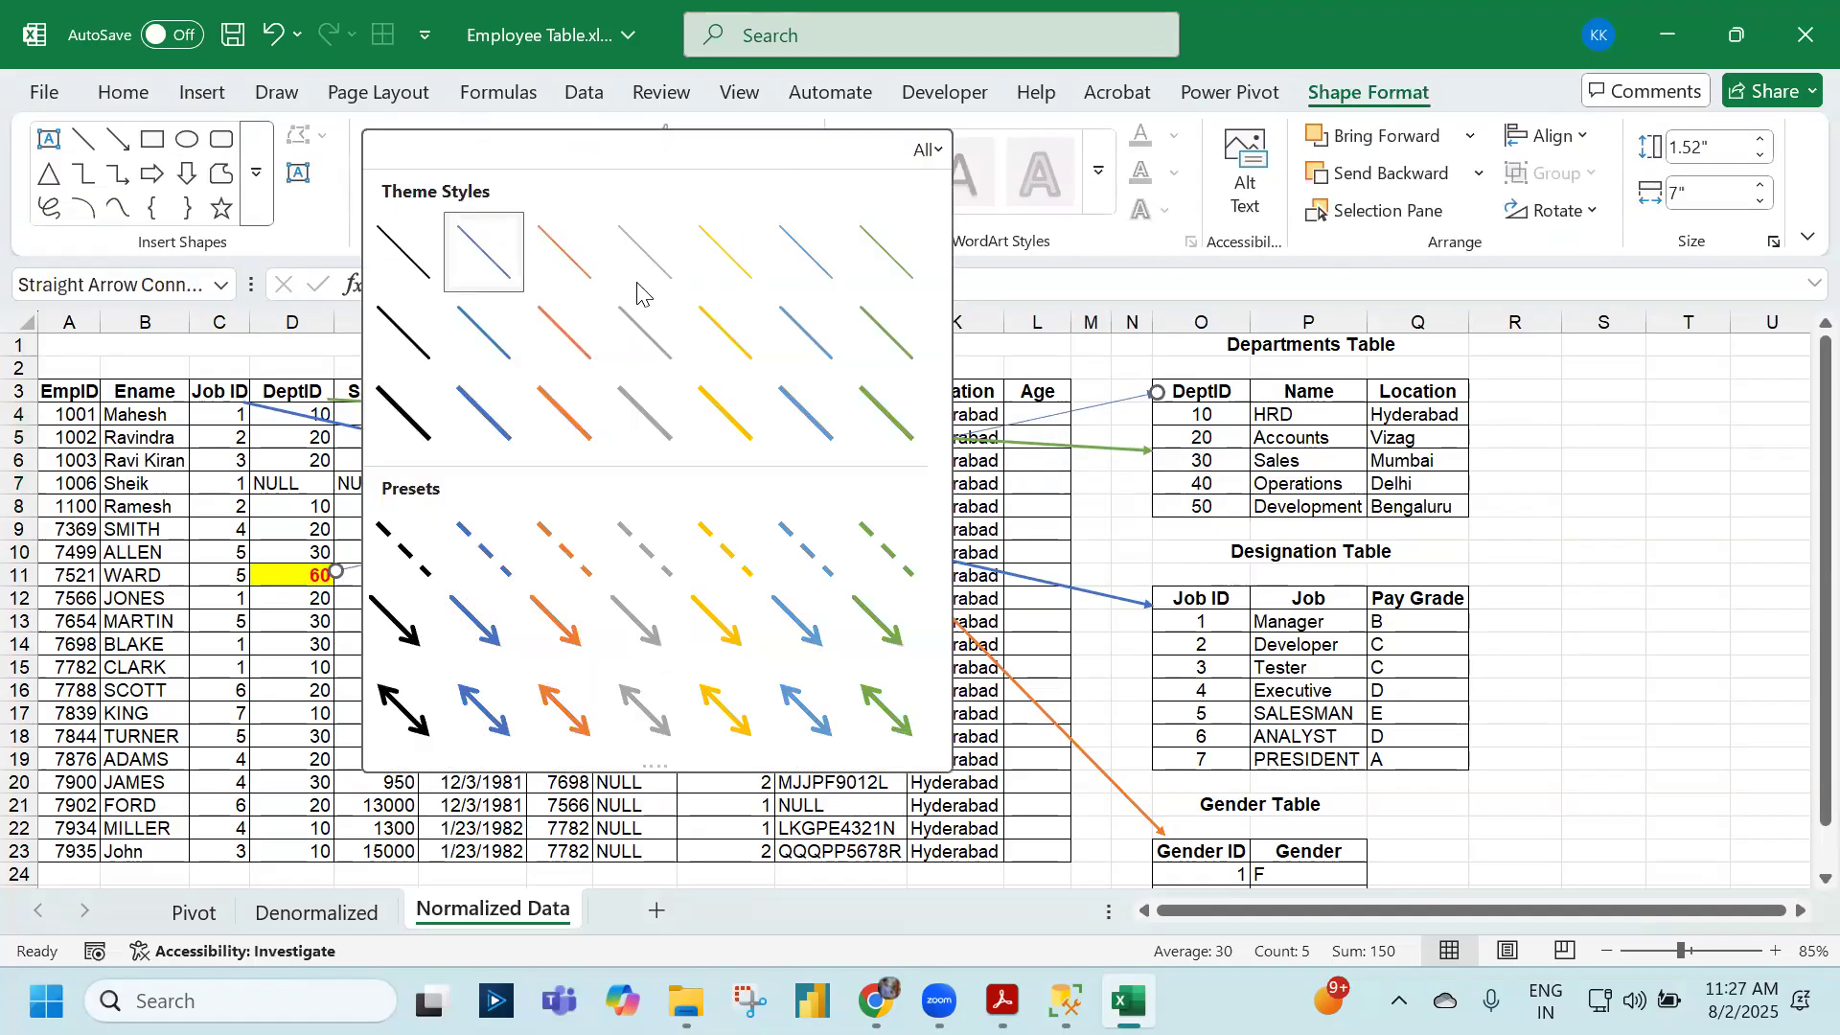
{"action": "left_click", "coordinate": [638, 554]}
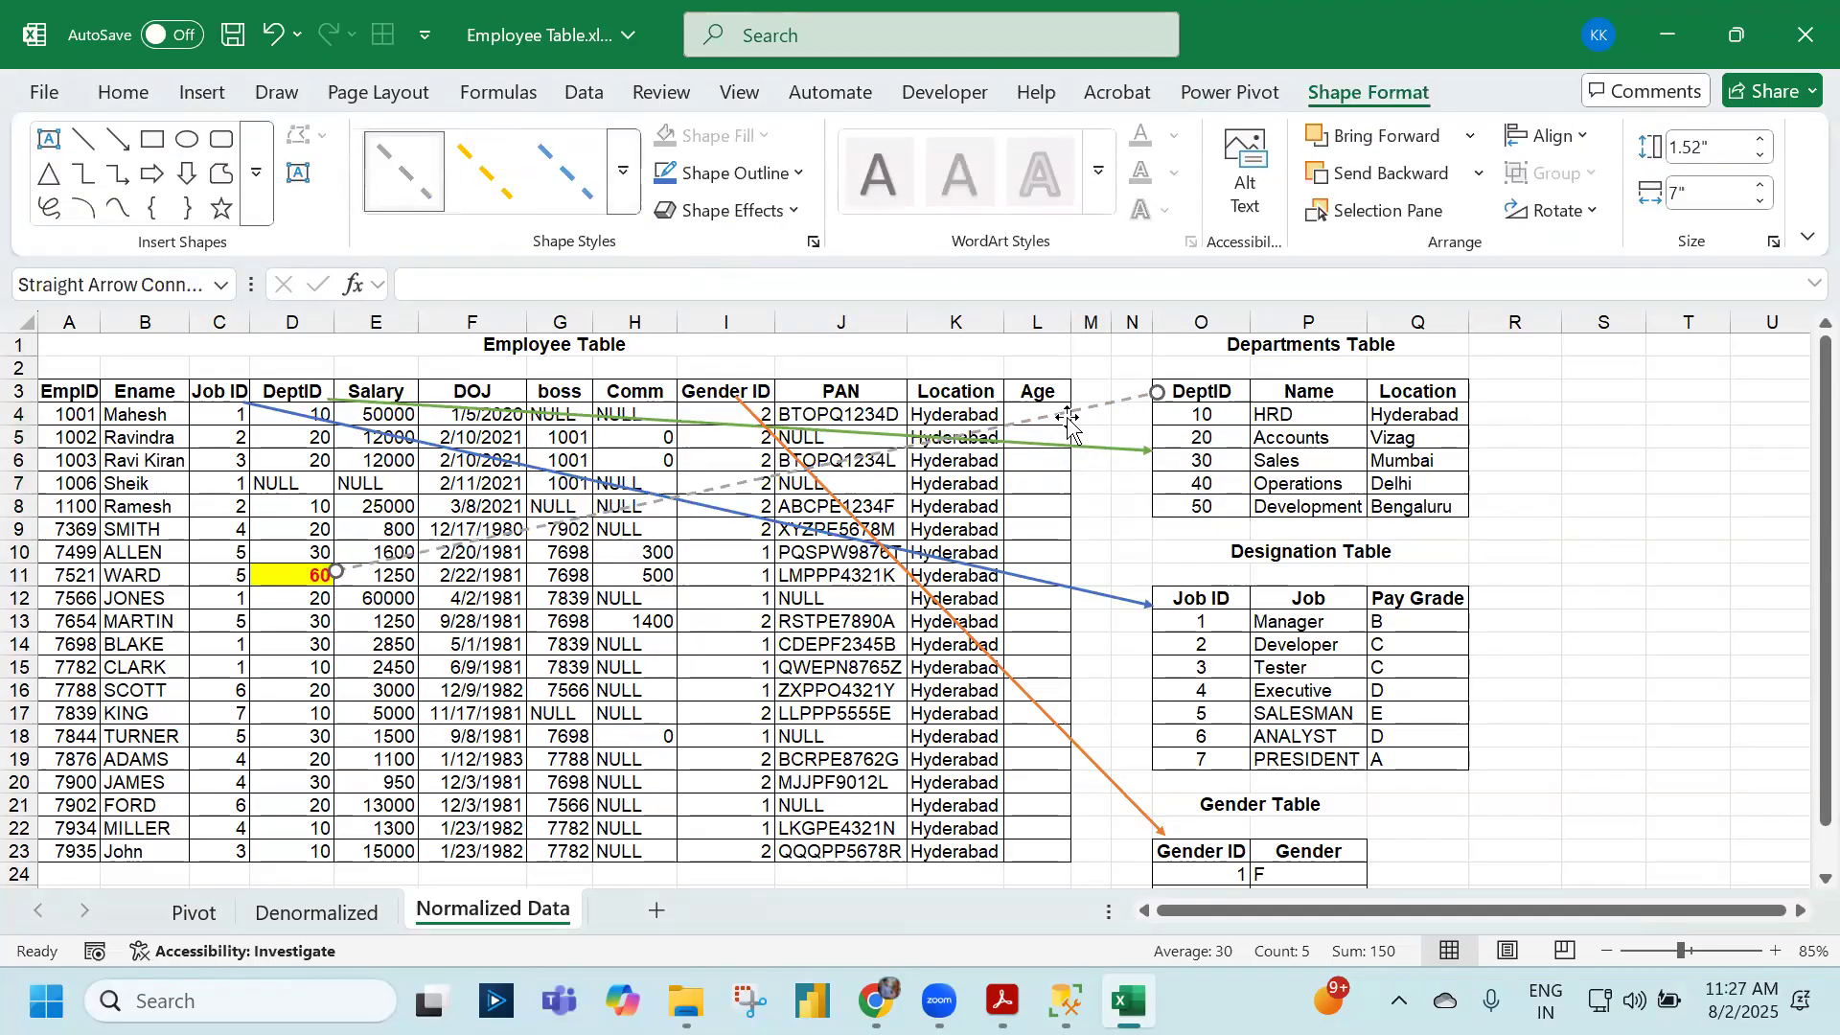
{"action": "left_click", "coordinate": [796, 808]}
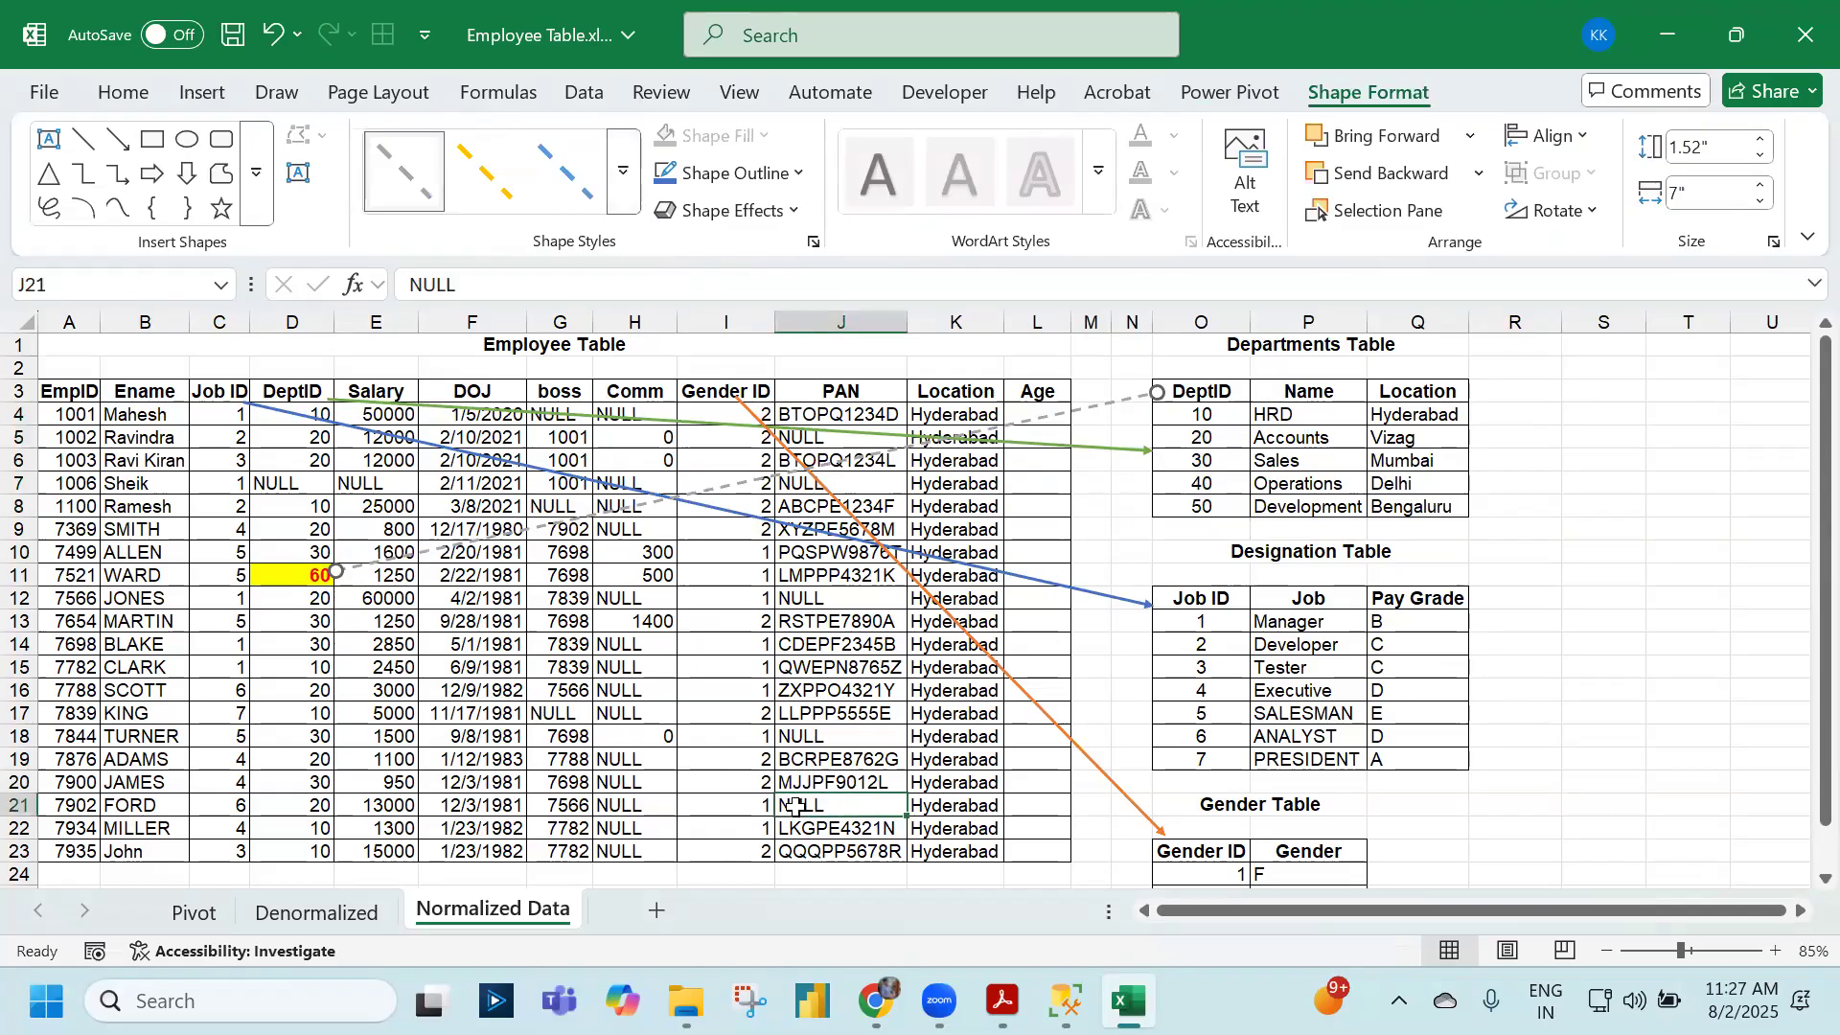
- Restyle the dashed connector from cell D11 with the Single Arrow - Accent 3 preset
{"action": "left_click", "coordinate": [1059, 414]}
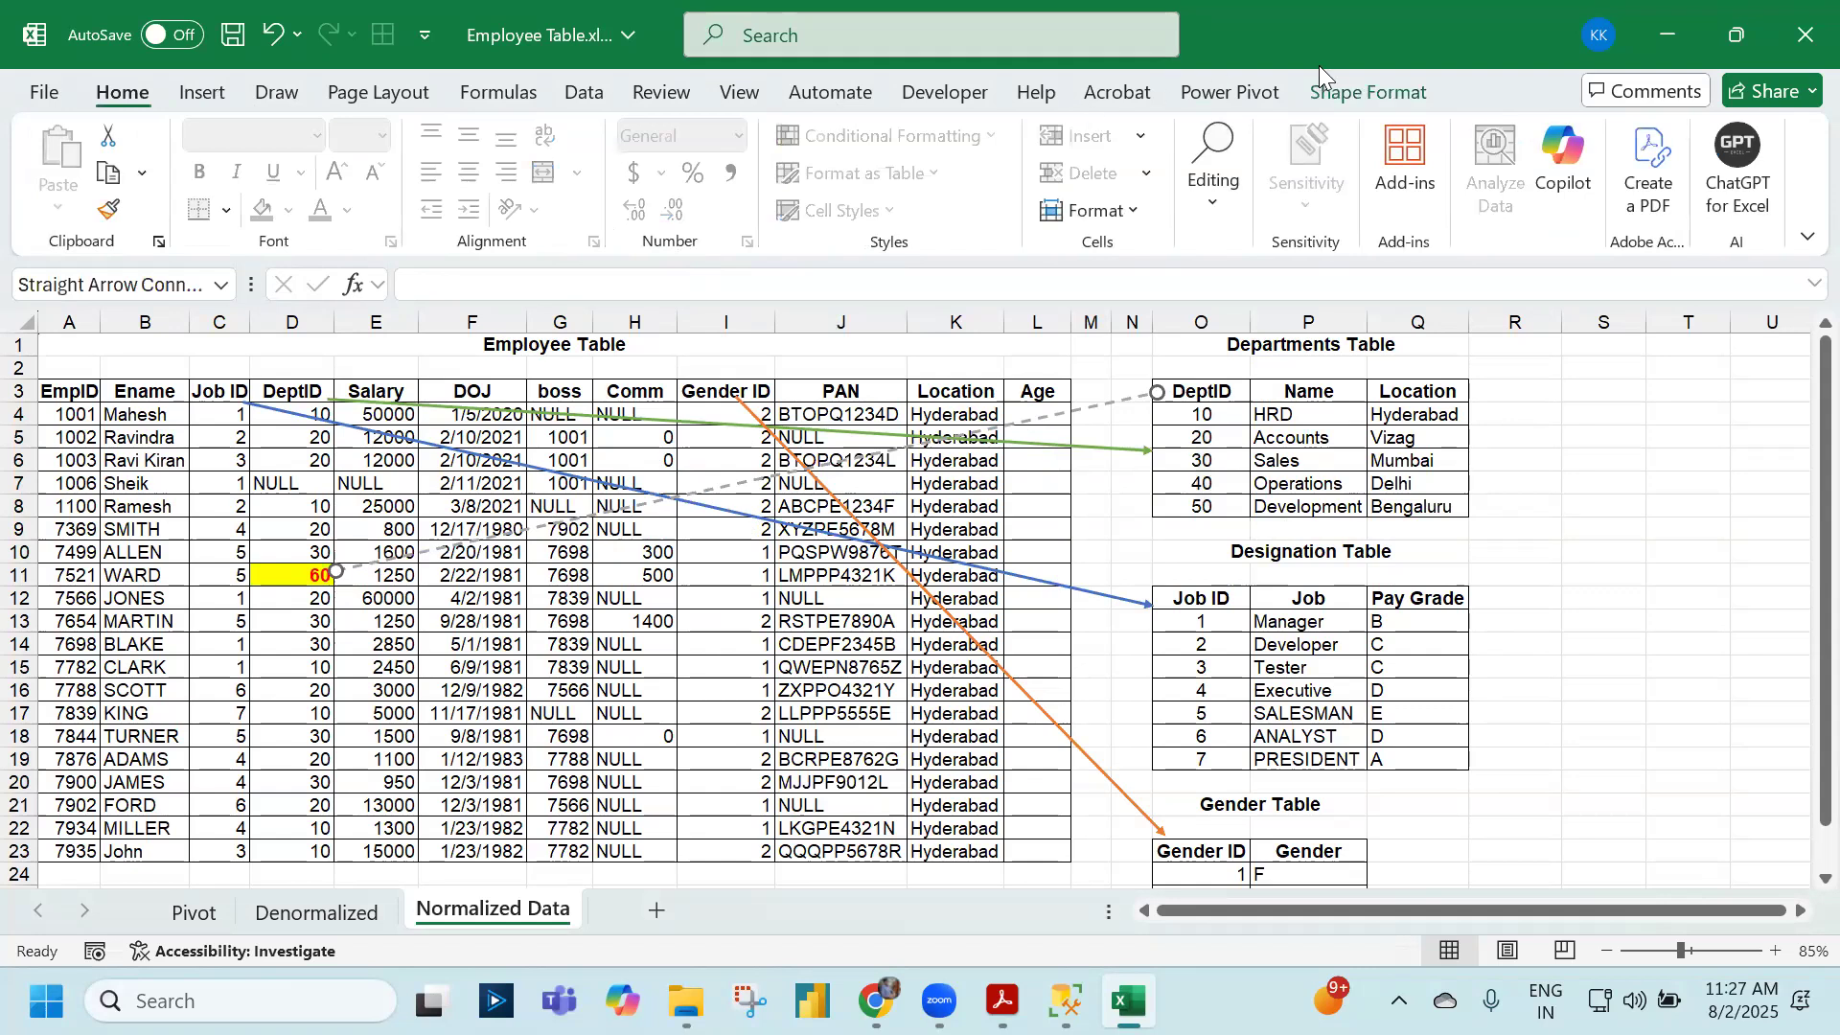
{"action": "left_click", "coordinate": [1368, 92]}
{"action": "left_click", "coordinate": [615, 185]}
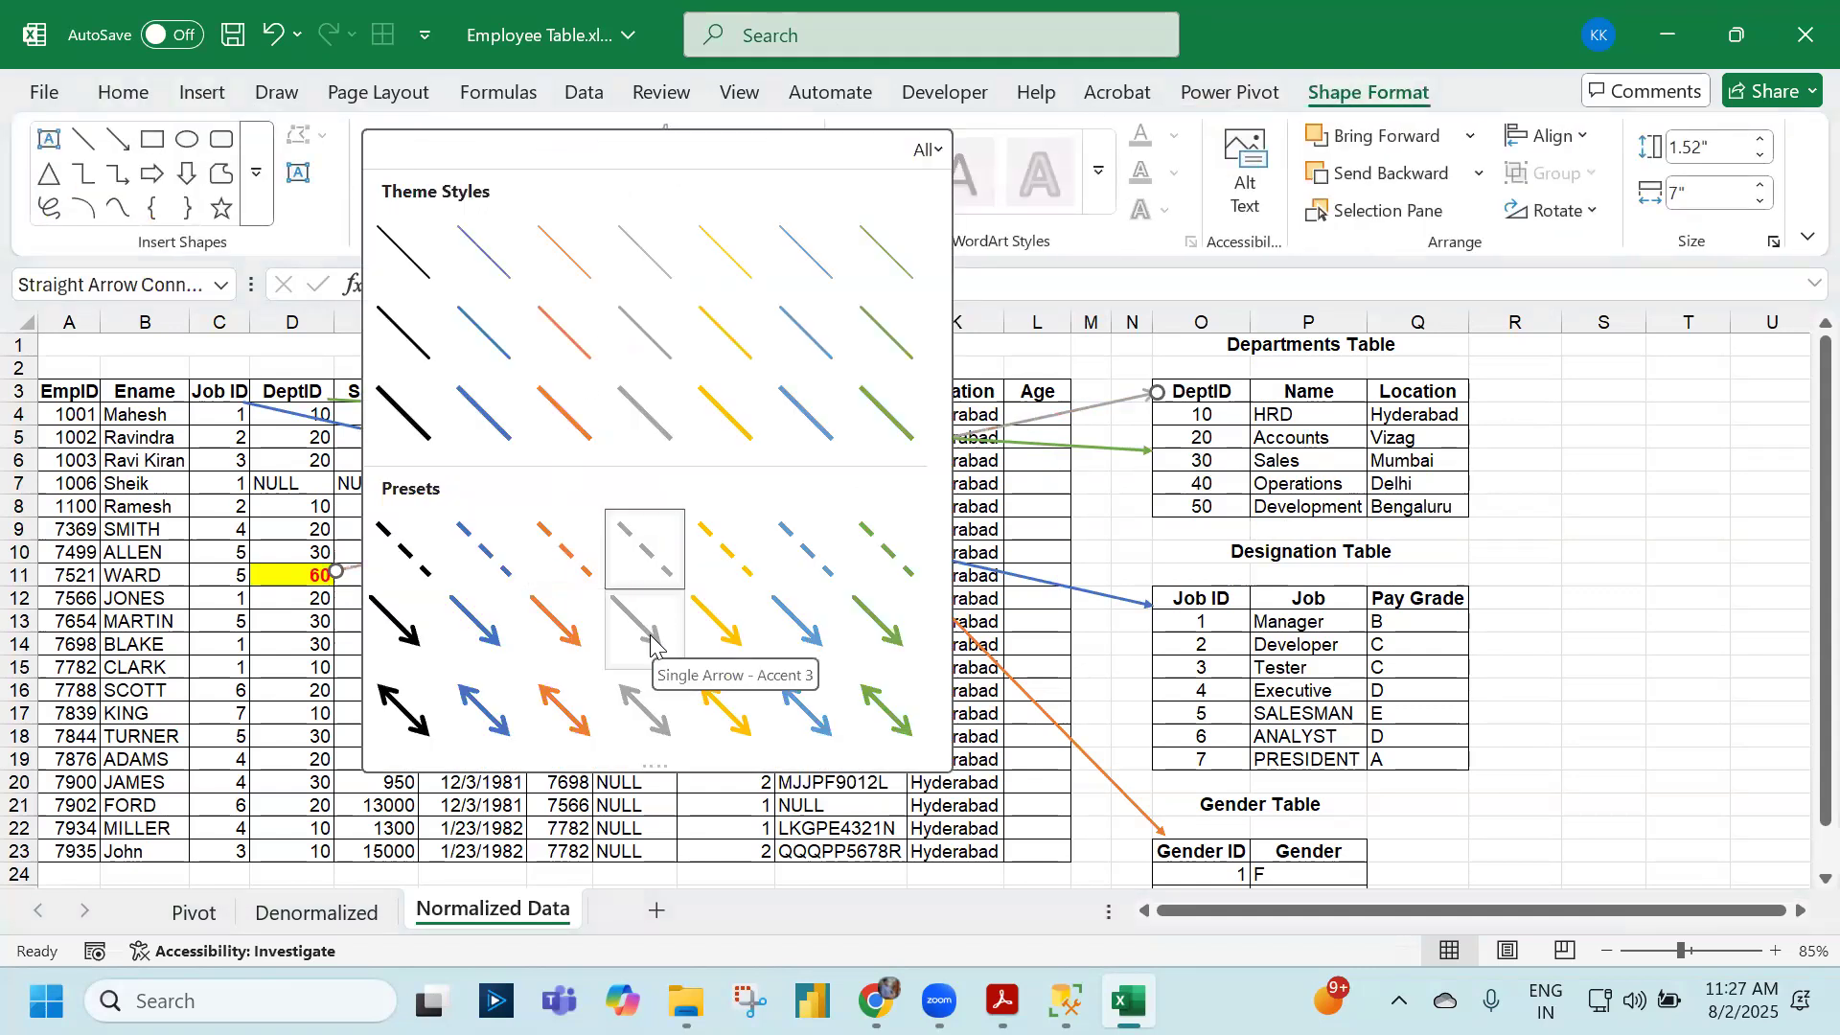
{"action": "left_click", "coordinate": [652, 637]}
{"action": "left_click", "coordinate": [849, 805]}
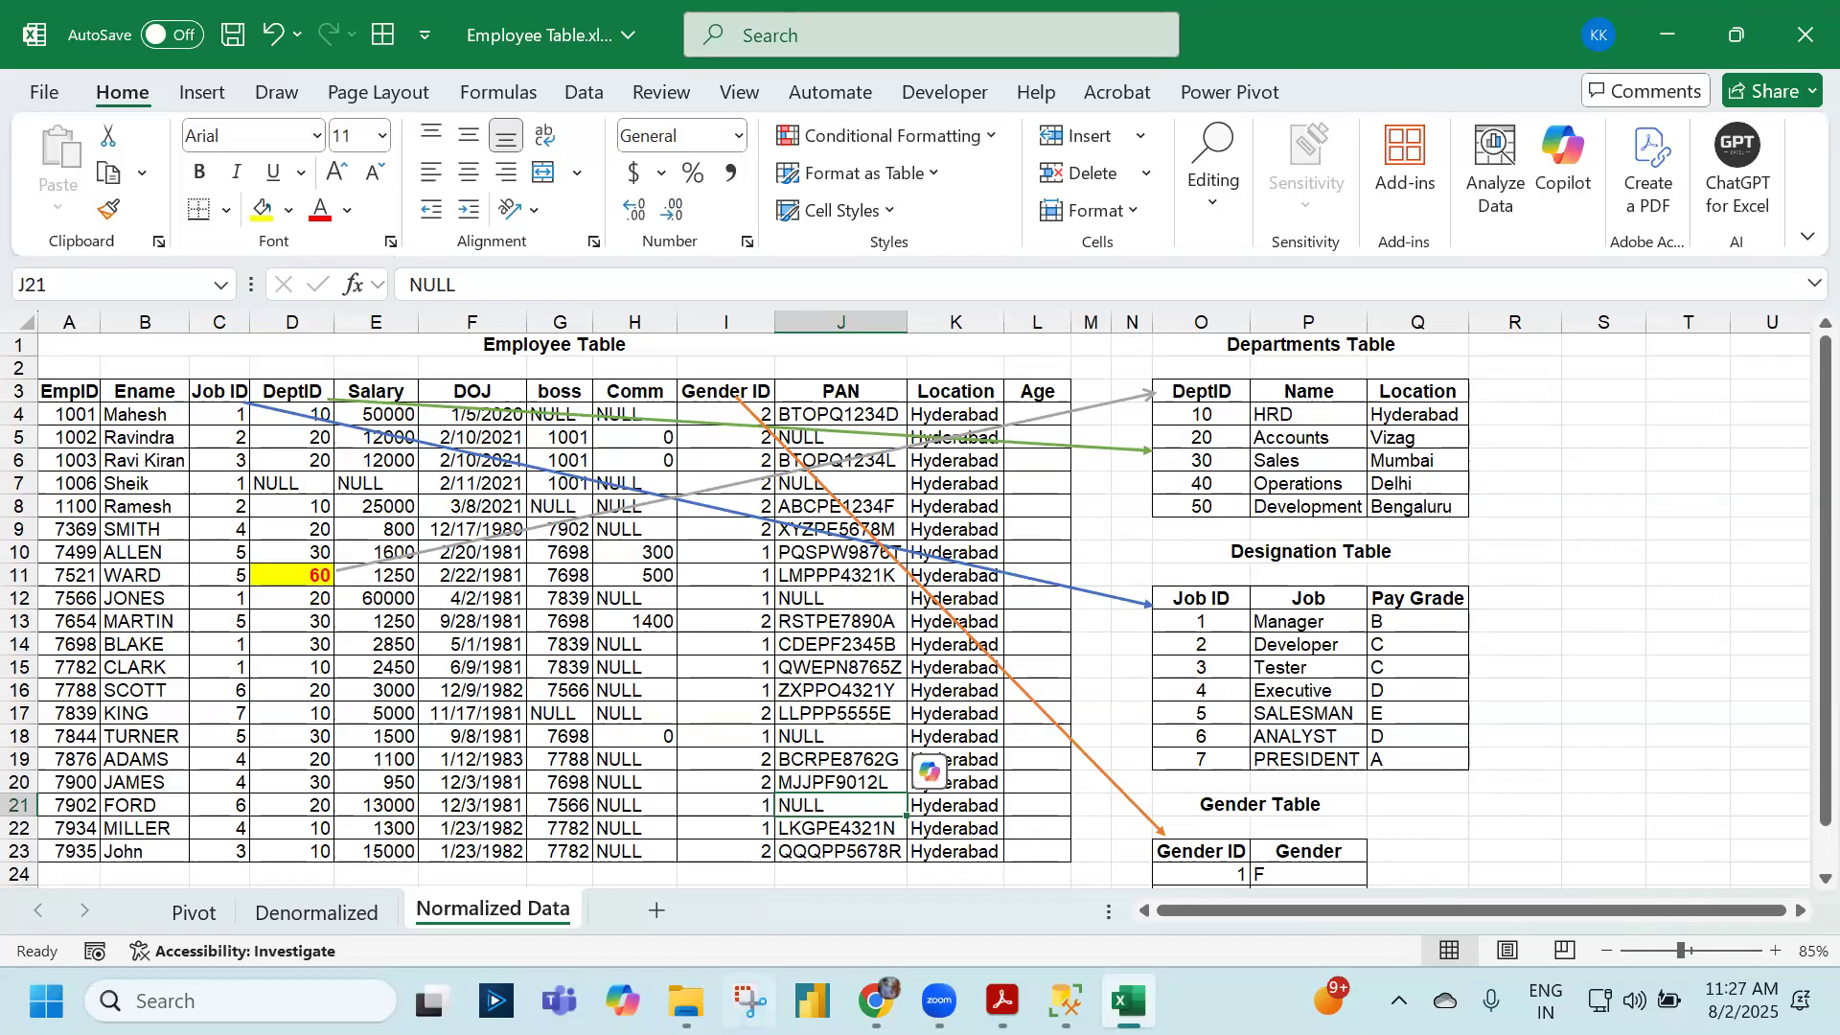
- Review the Advantages of SQL slide and compare the Denormalized sheet's employee table with the Job ID column on the Normalized Data sheet
{"action": "mouse_move", "coordinate": [1002, 1000]}
{"action": "left_click", "coordinate": [928, 813]}
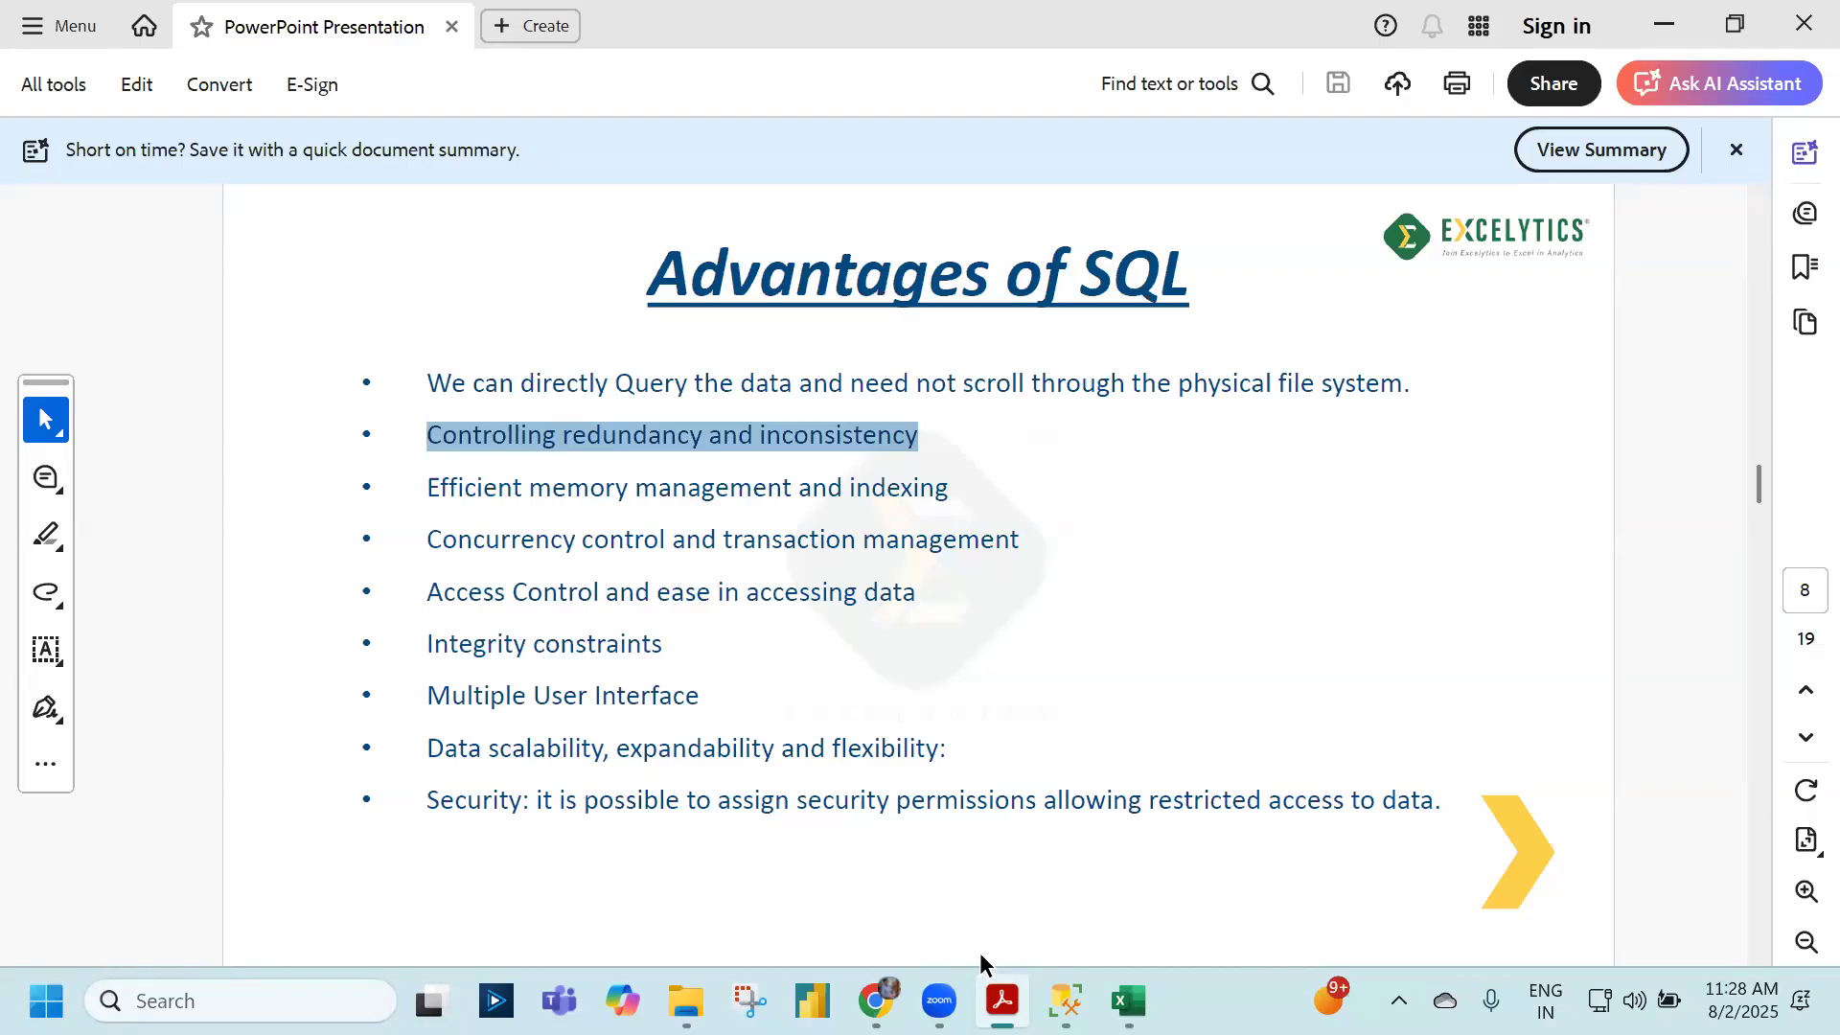
{"action": "left_click", "coordinate": [1129, 1000]}
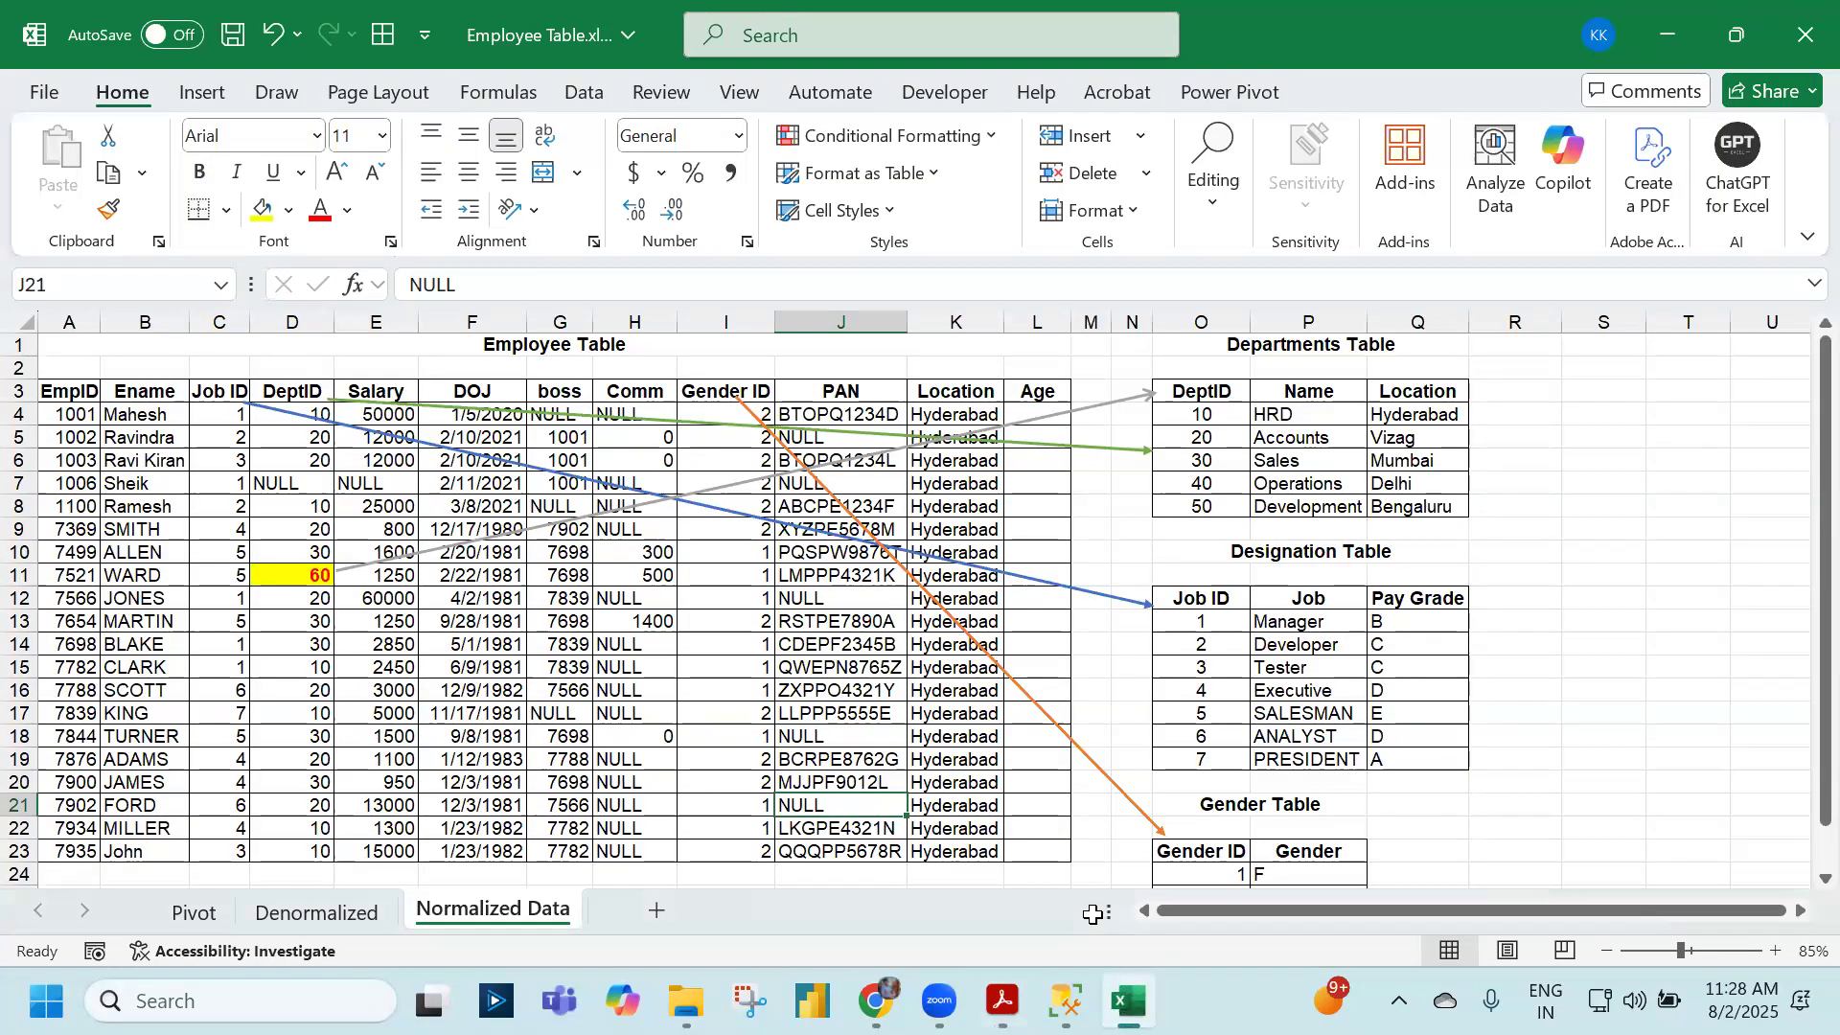
{"action": "left_click", "coordinate": [659, 688]}
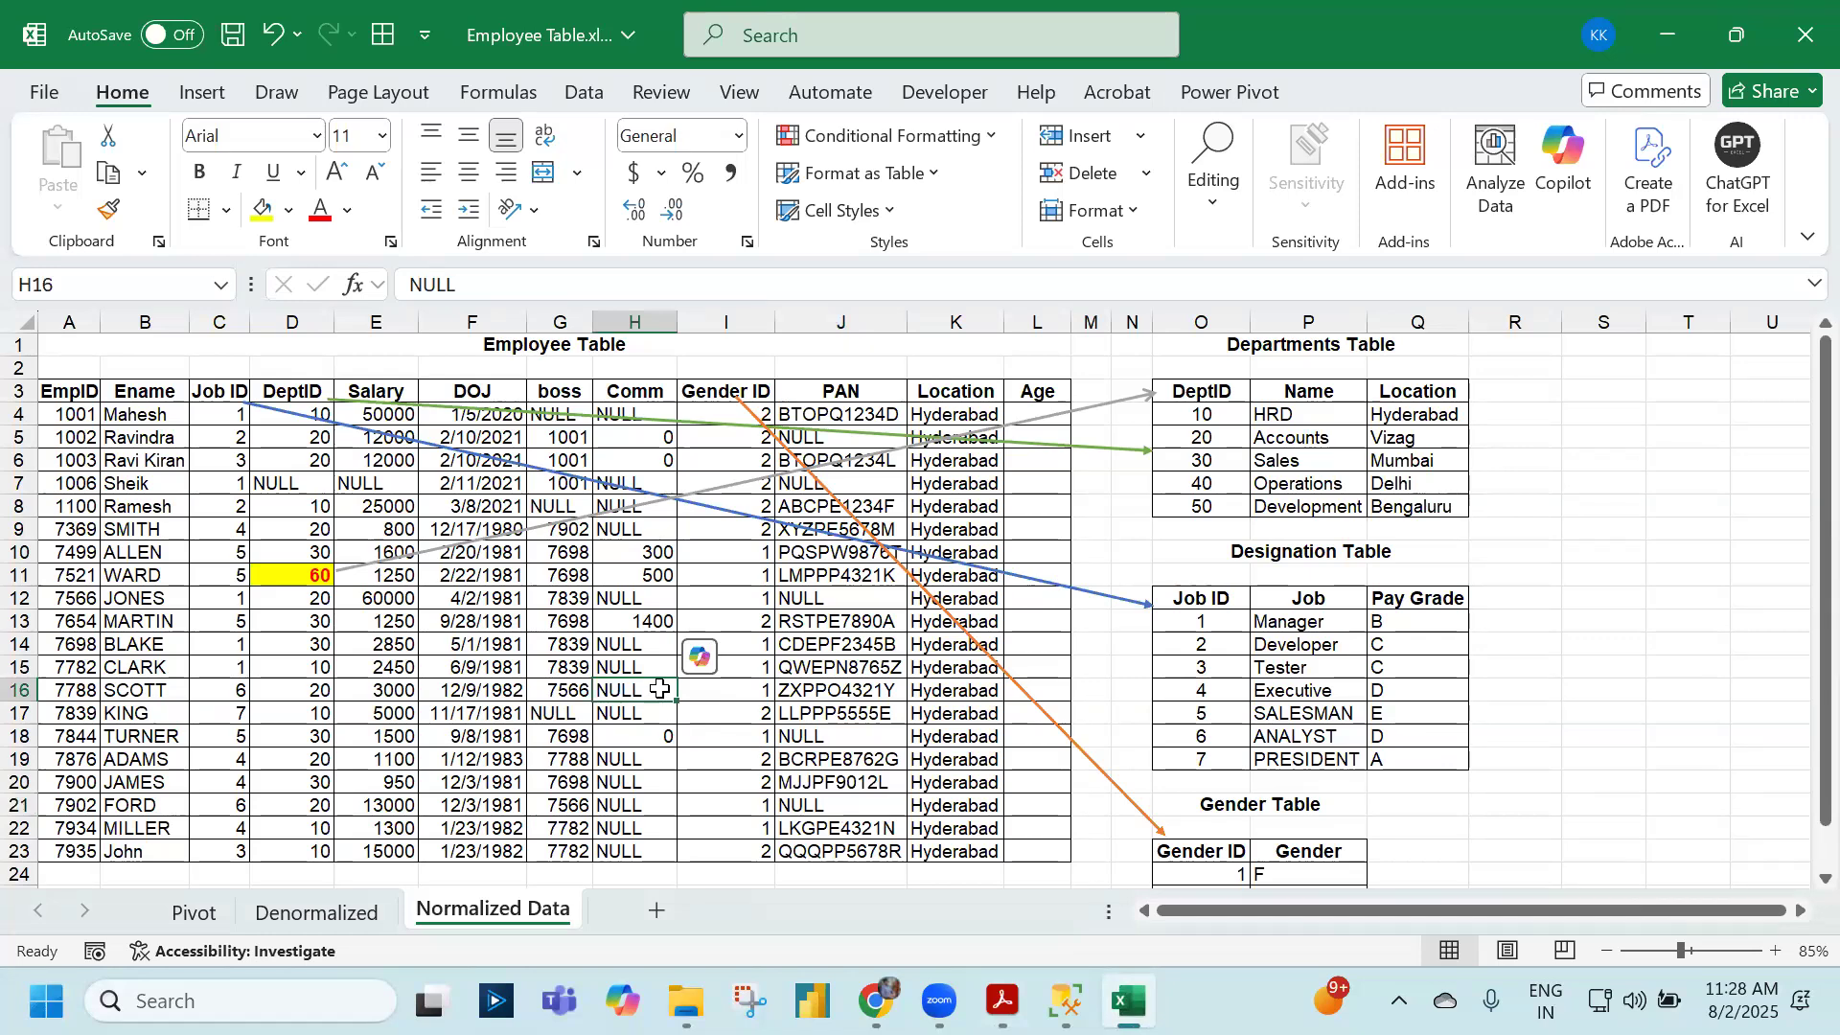
{"action": "left_click", "coordinate": [284, 915]}
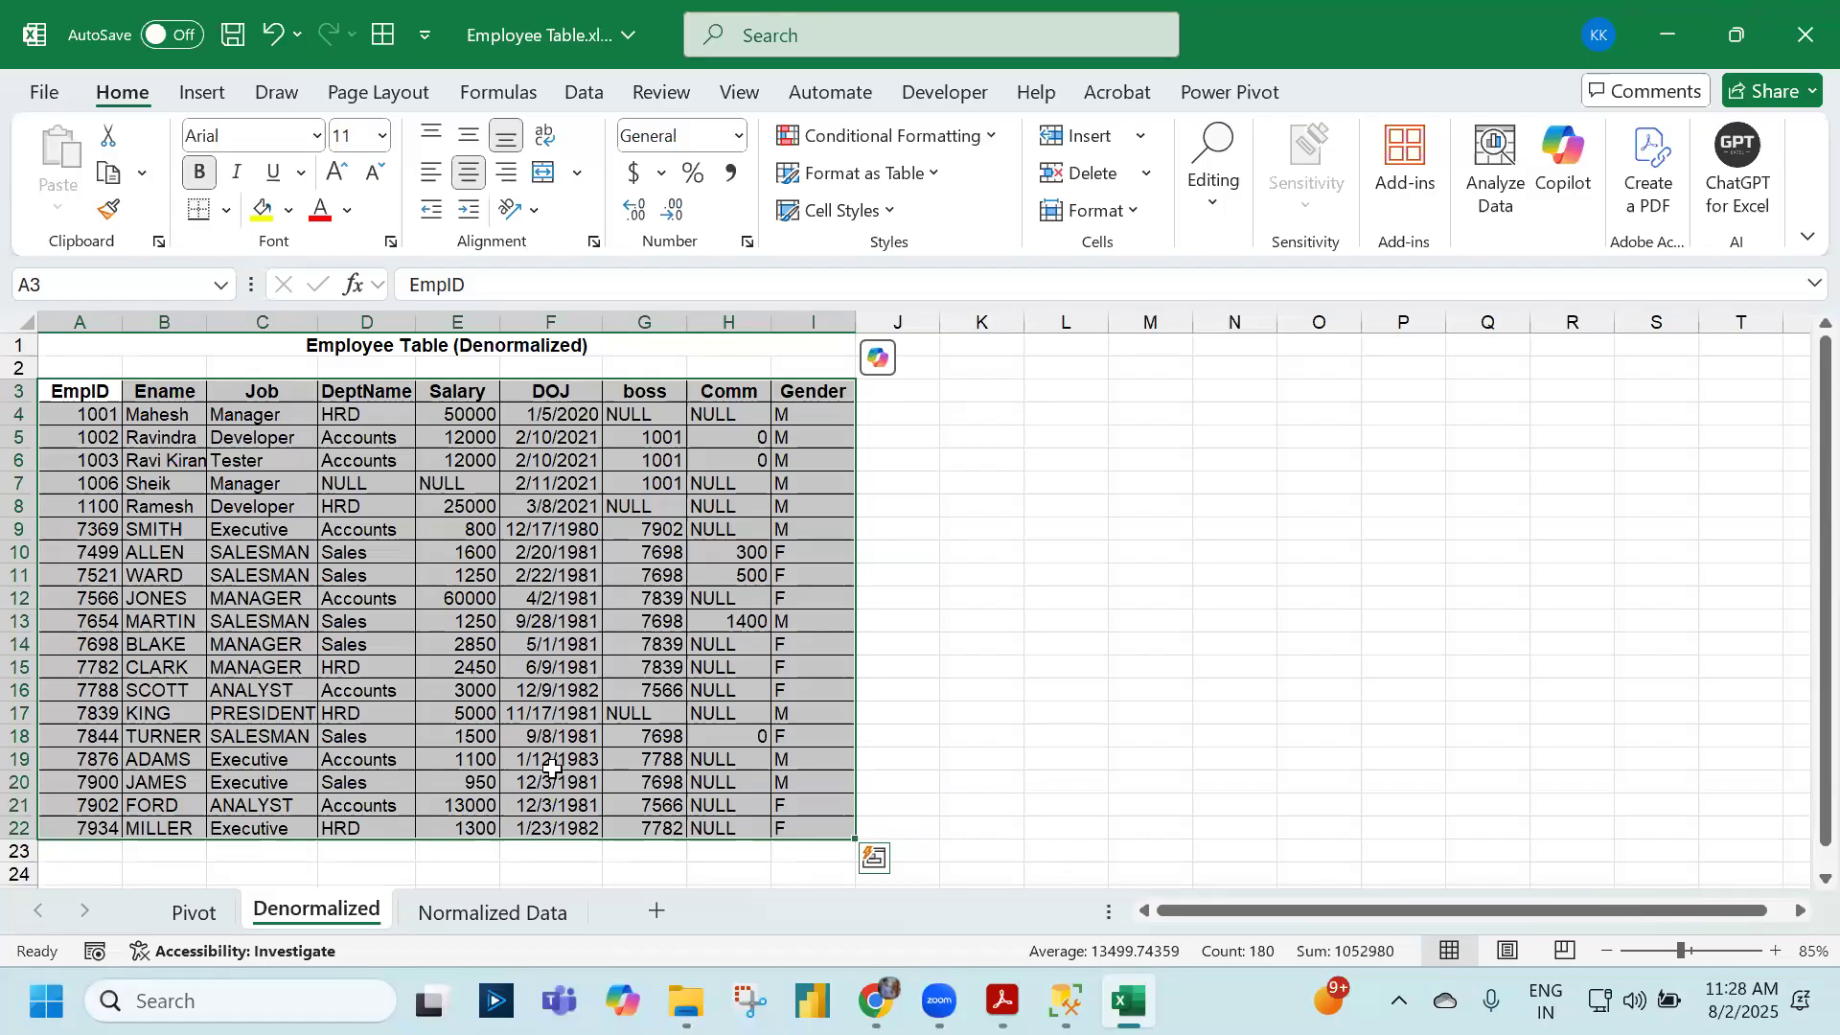
{"action": "left_click", "coordinate": [497, 912]}
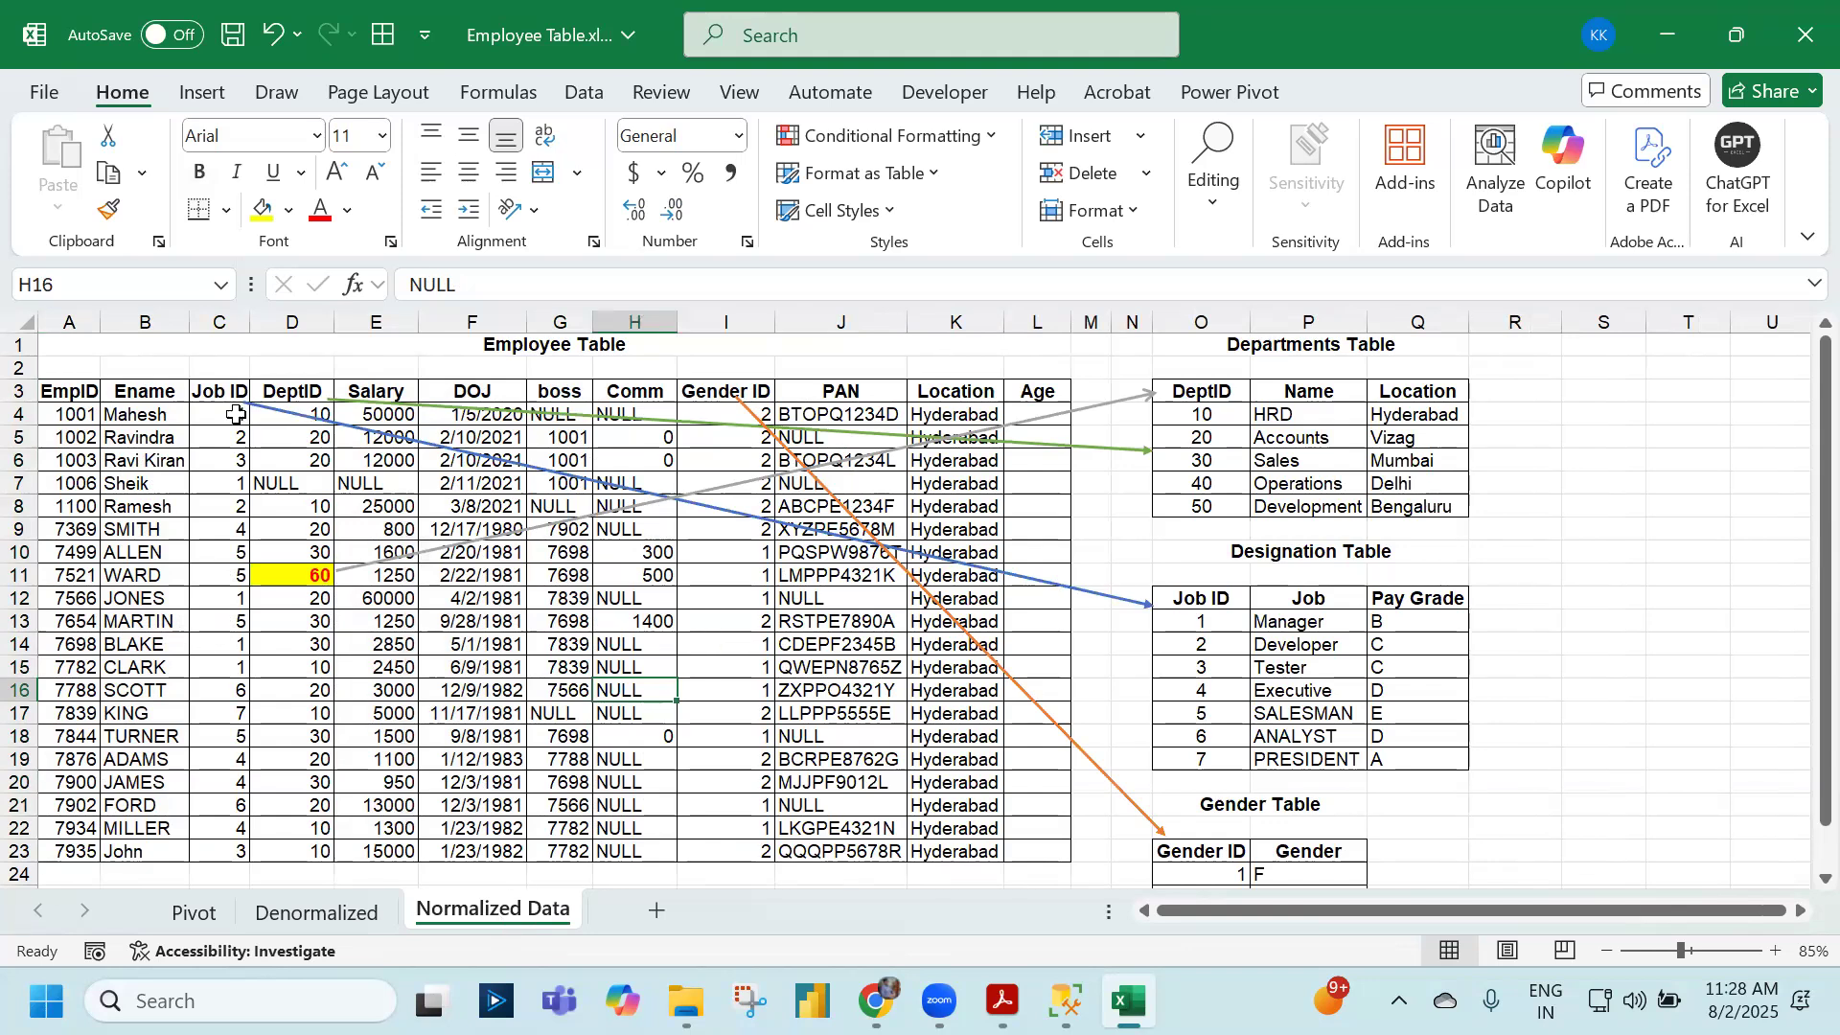
{"action": "left_click_drag", "start_coordinate": [230, 414], "coordinate": [219, 851]}
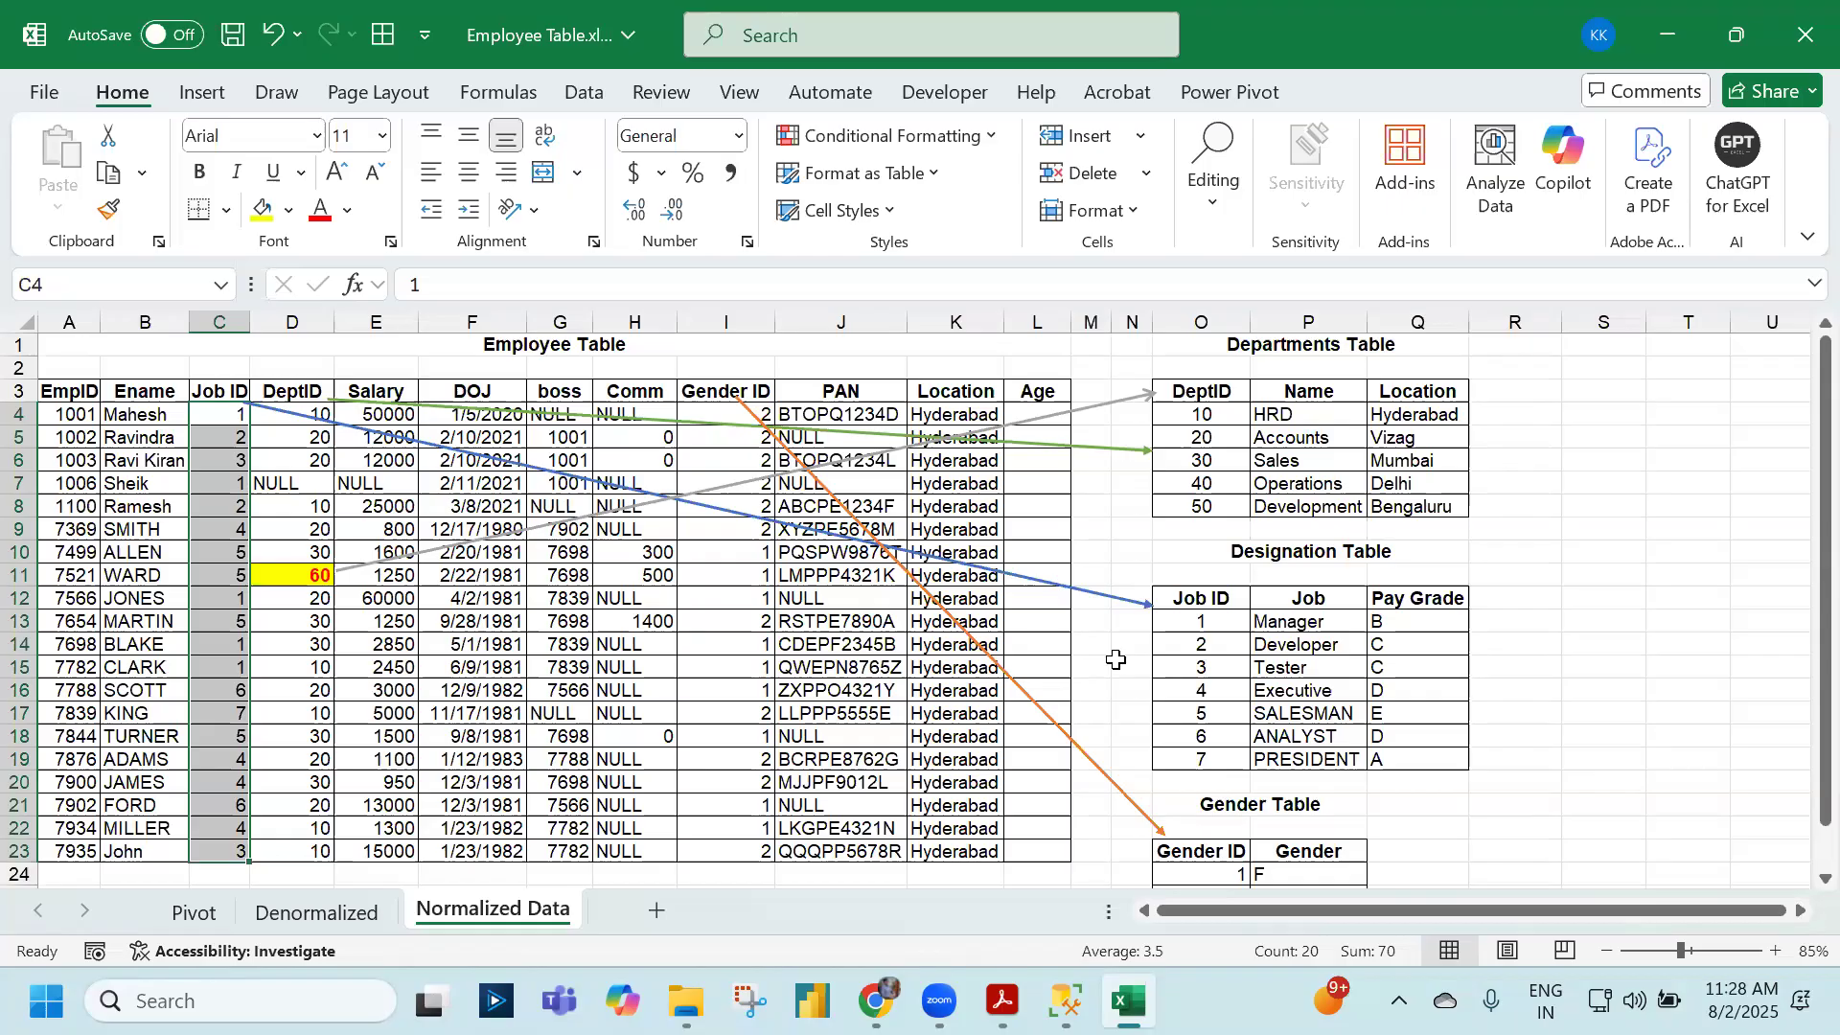
{"action": "left_click", "coordinate": [280, 918]}
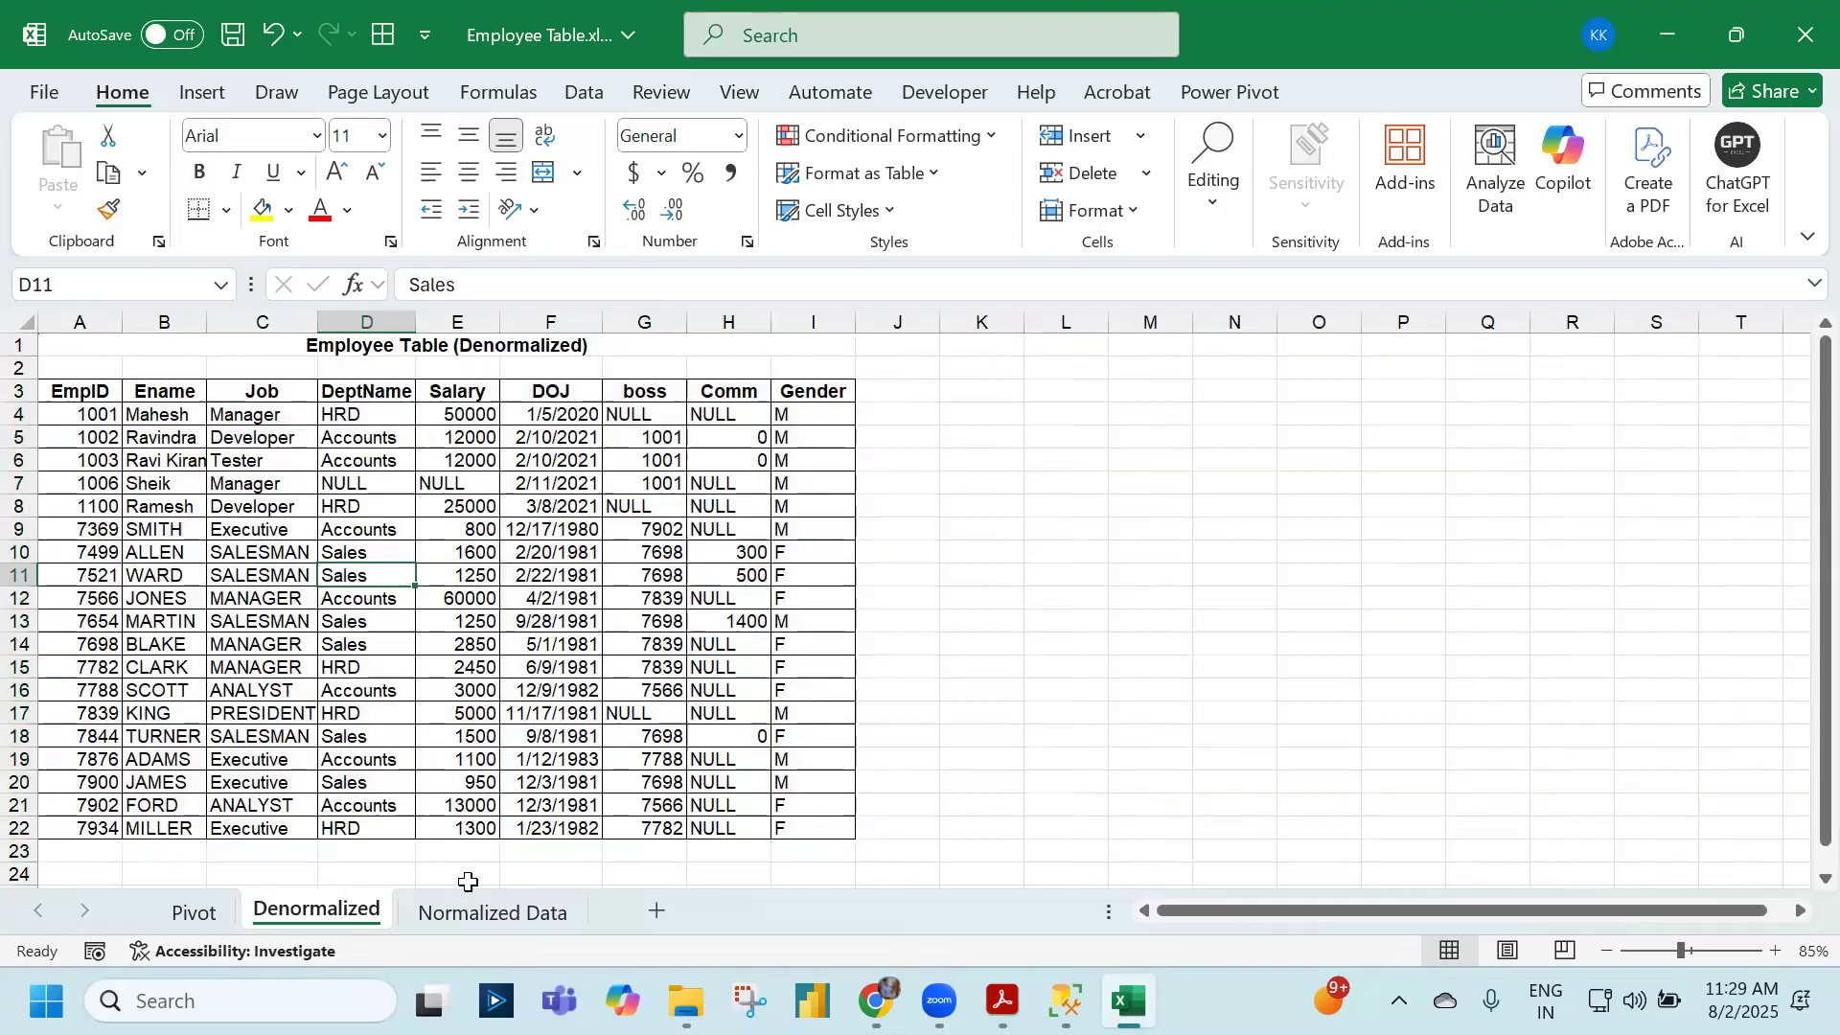
- Append "(Dim)" to the Departments Table title on the Normalized Data sheet and select the whole departments range below it
{"action": "left_click", "coordinate": [456, 914]}
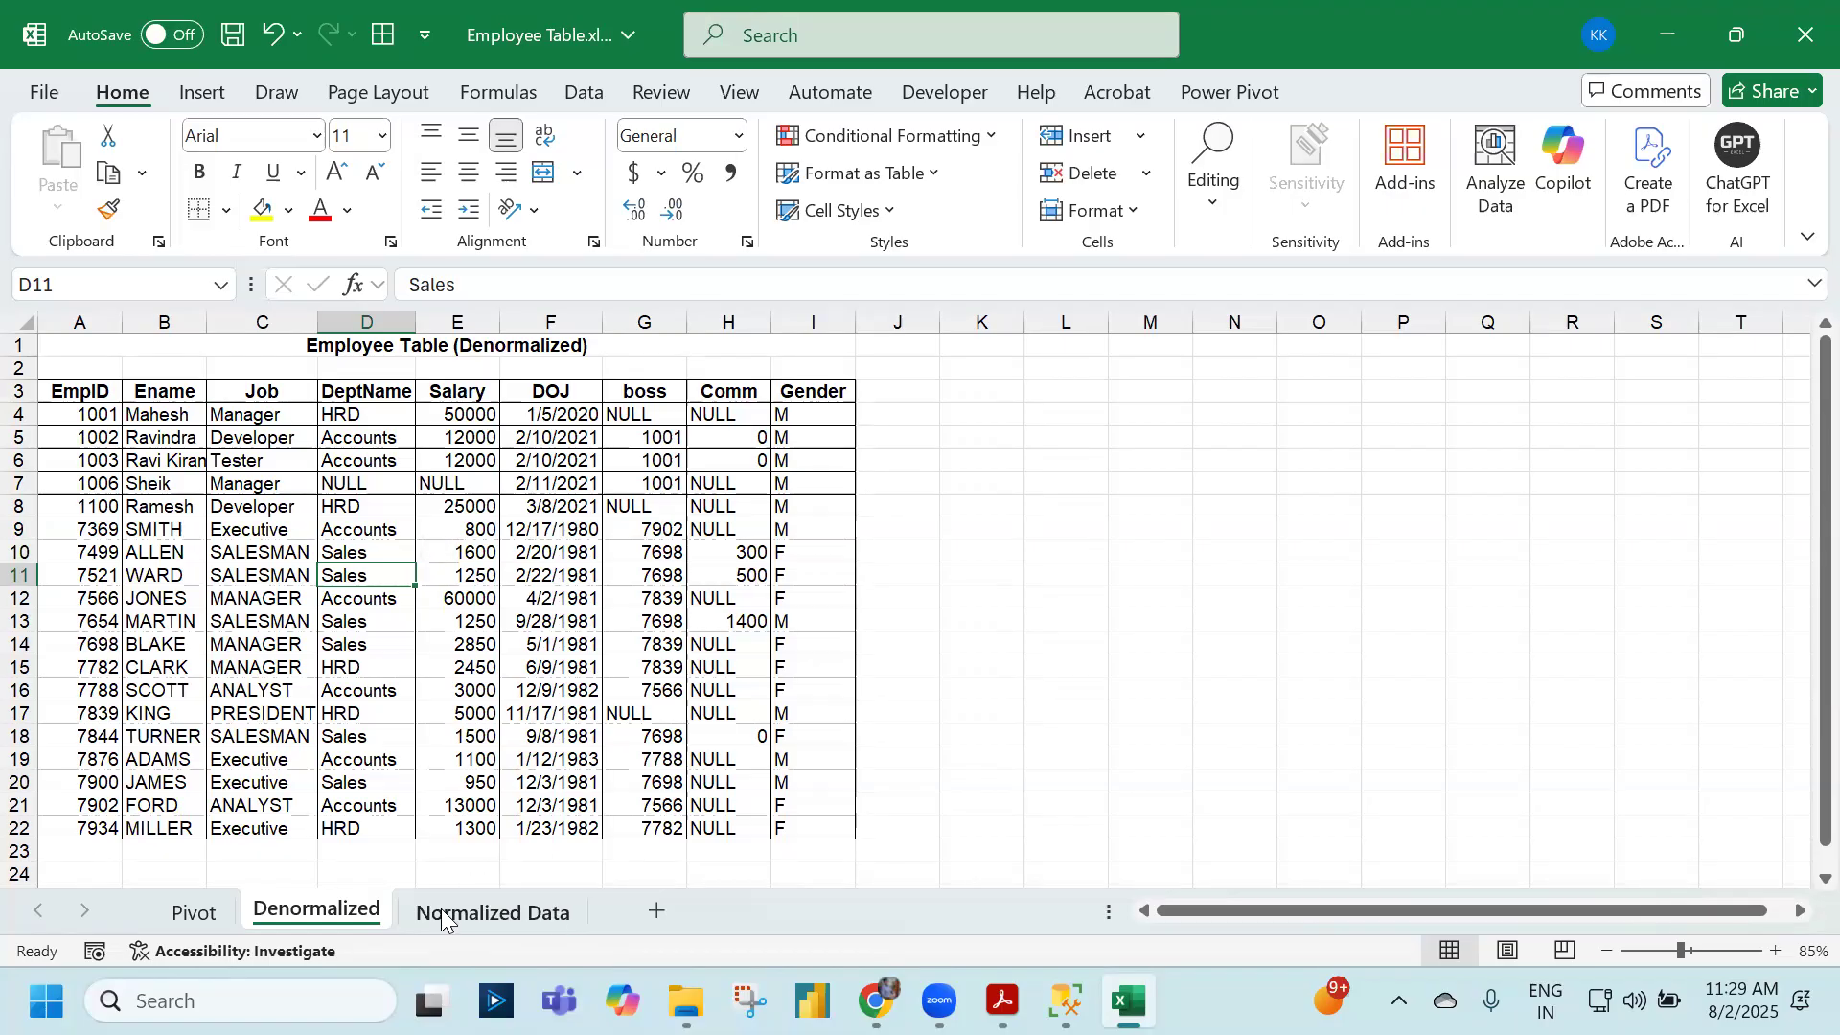
{"action": "key", "text": "ctrl+Page_Down"}
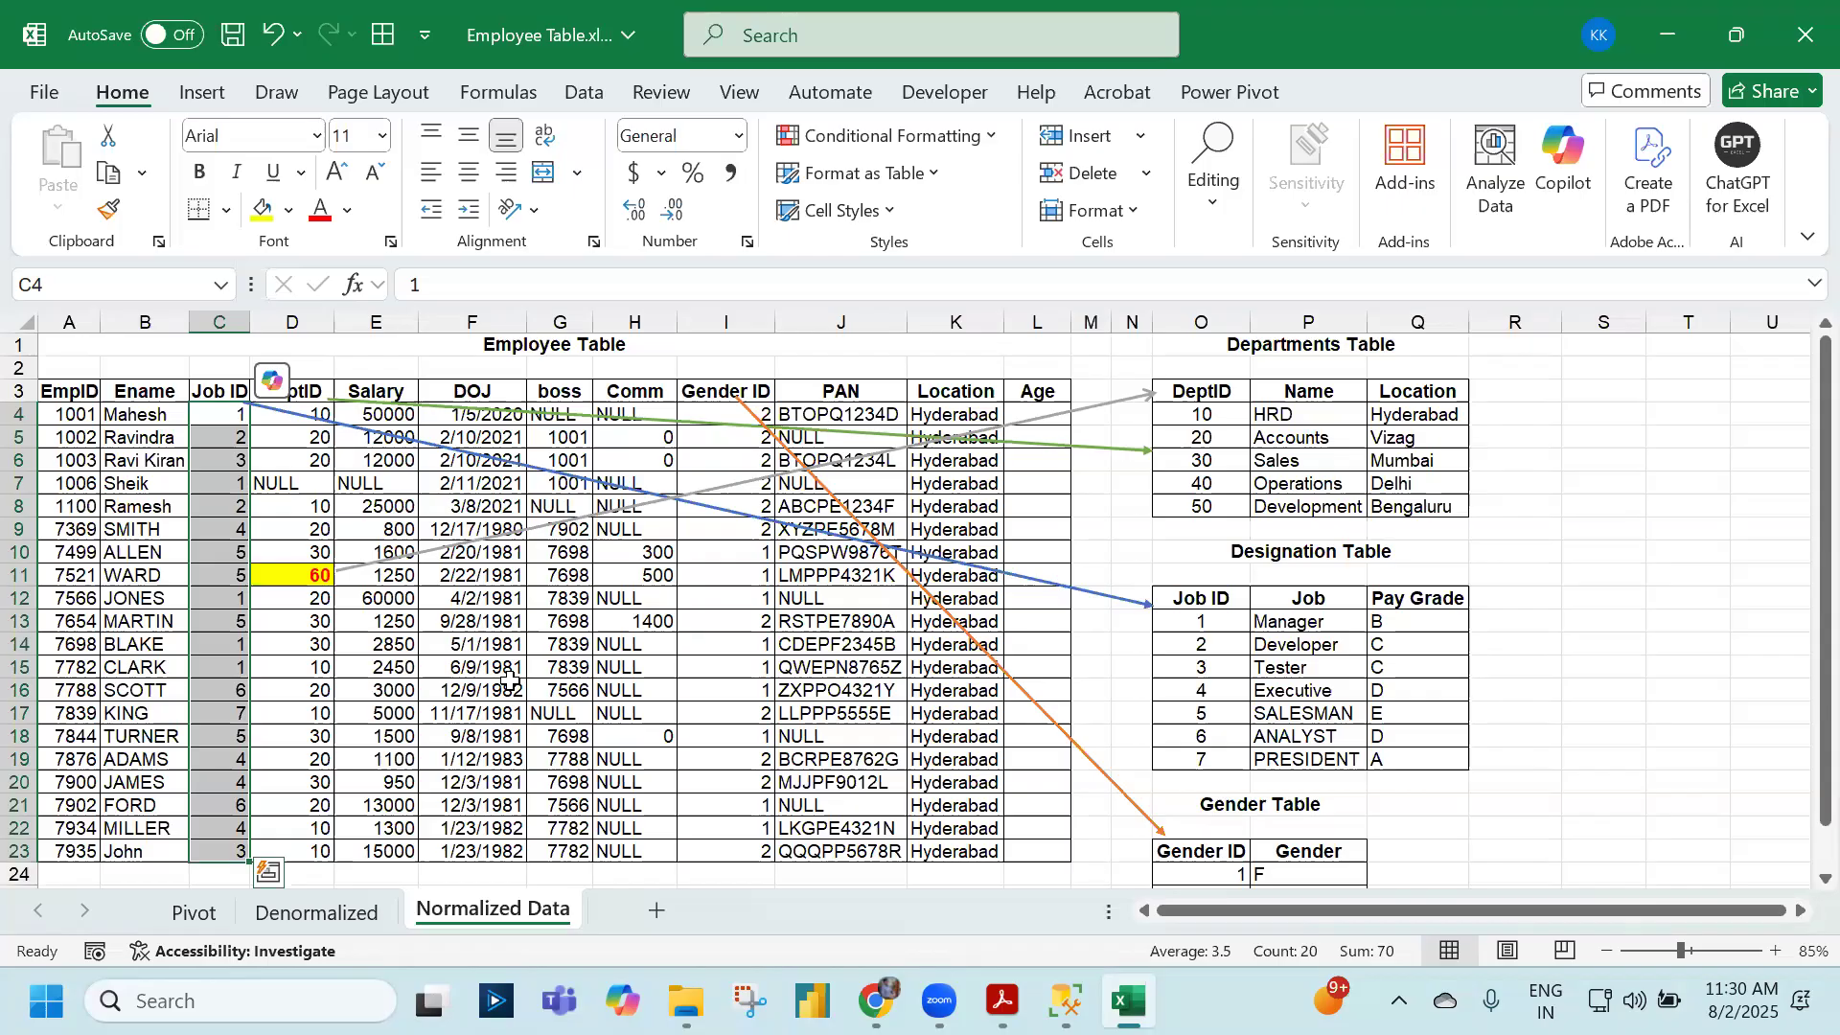
{"action": "left_click", "coordinate": [1280, 351]}
{"action": "left_click", "coordinate": [810, 289]}
{"action": "type", "text": "(Dim)"}
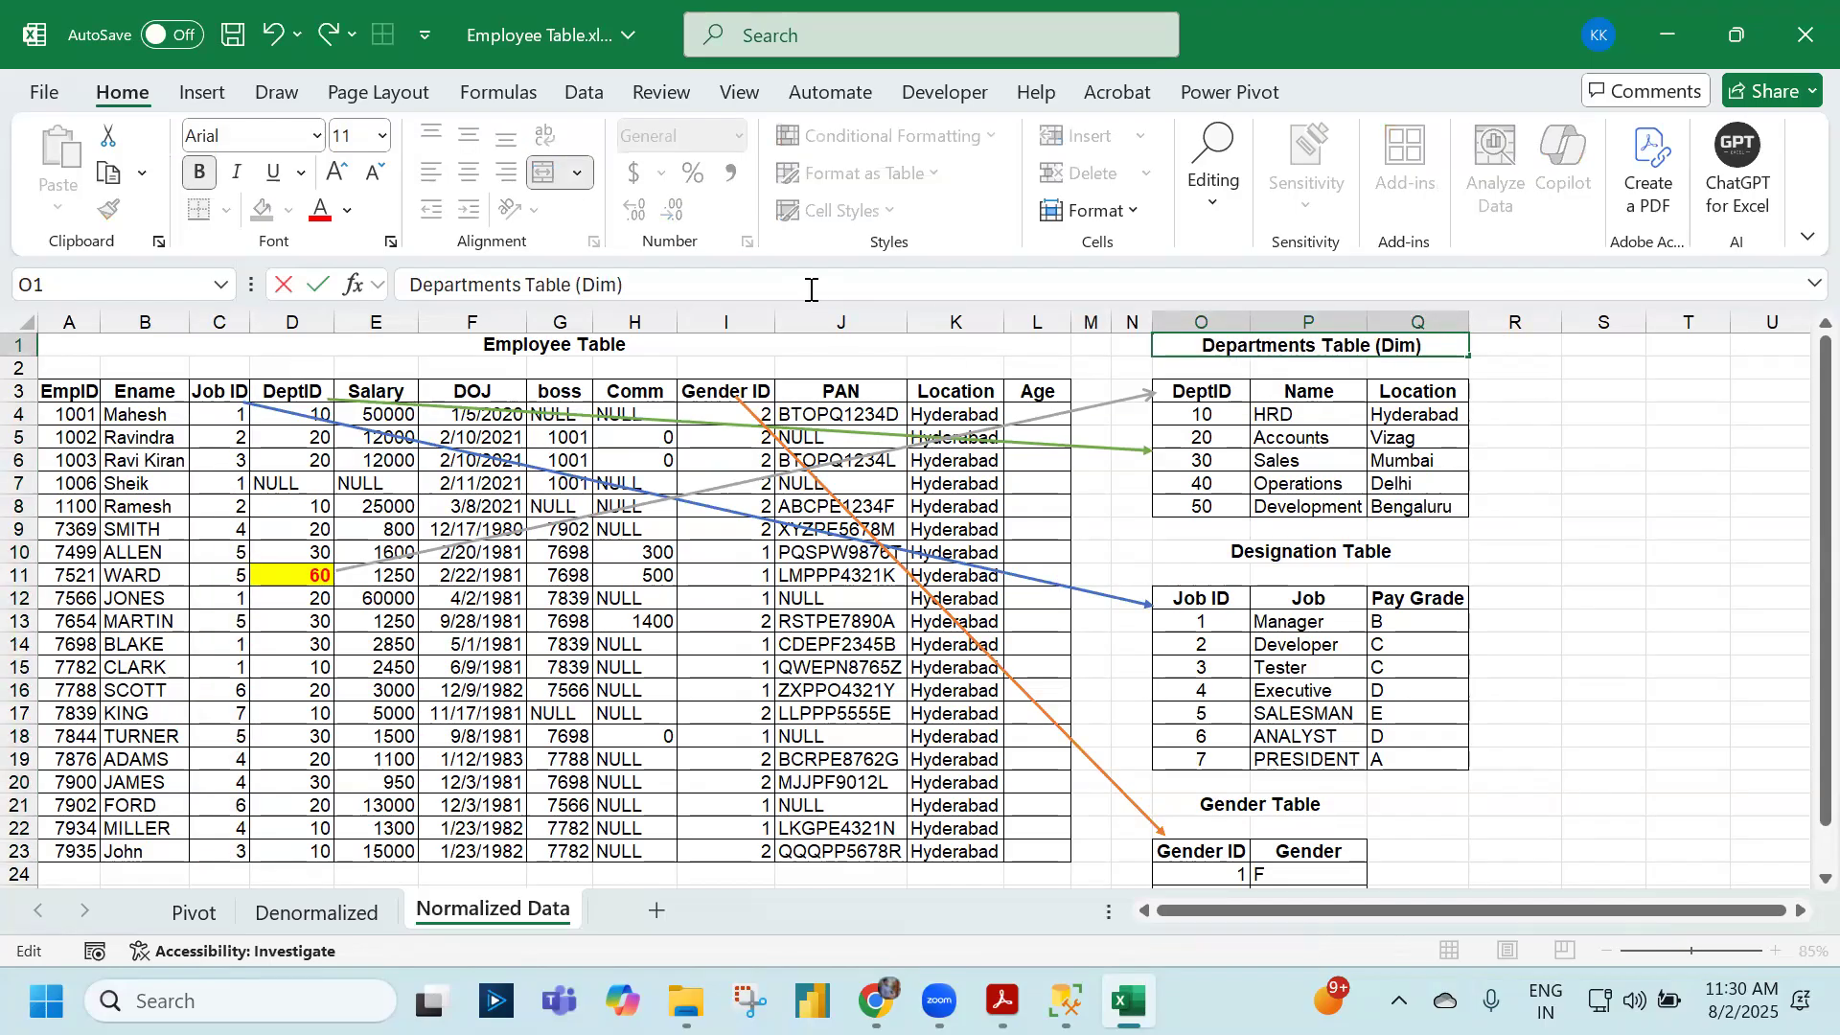
{"action": "key", "text": "Return"}
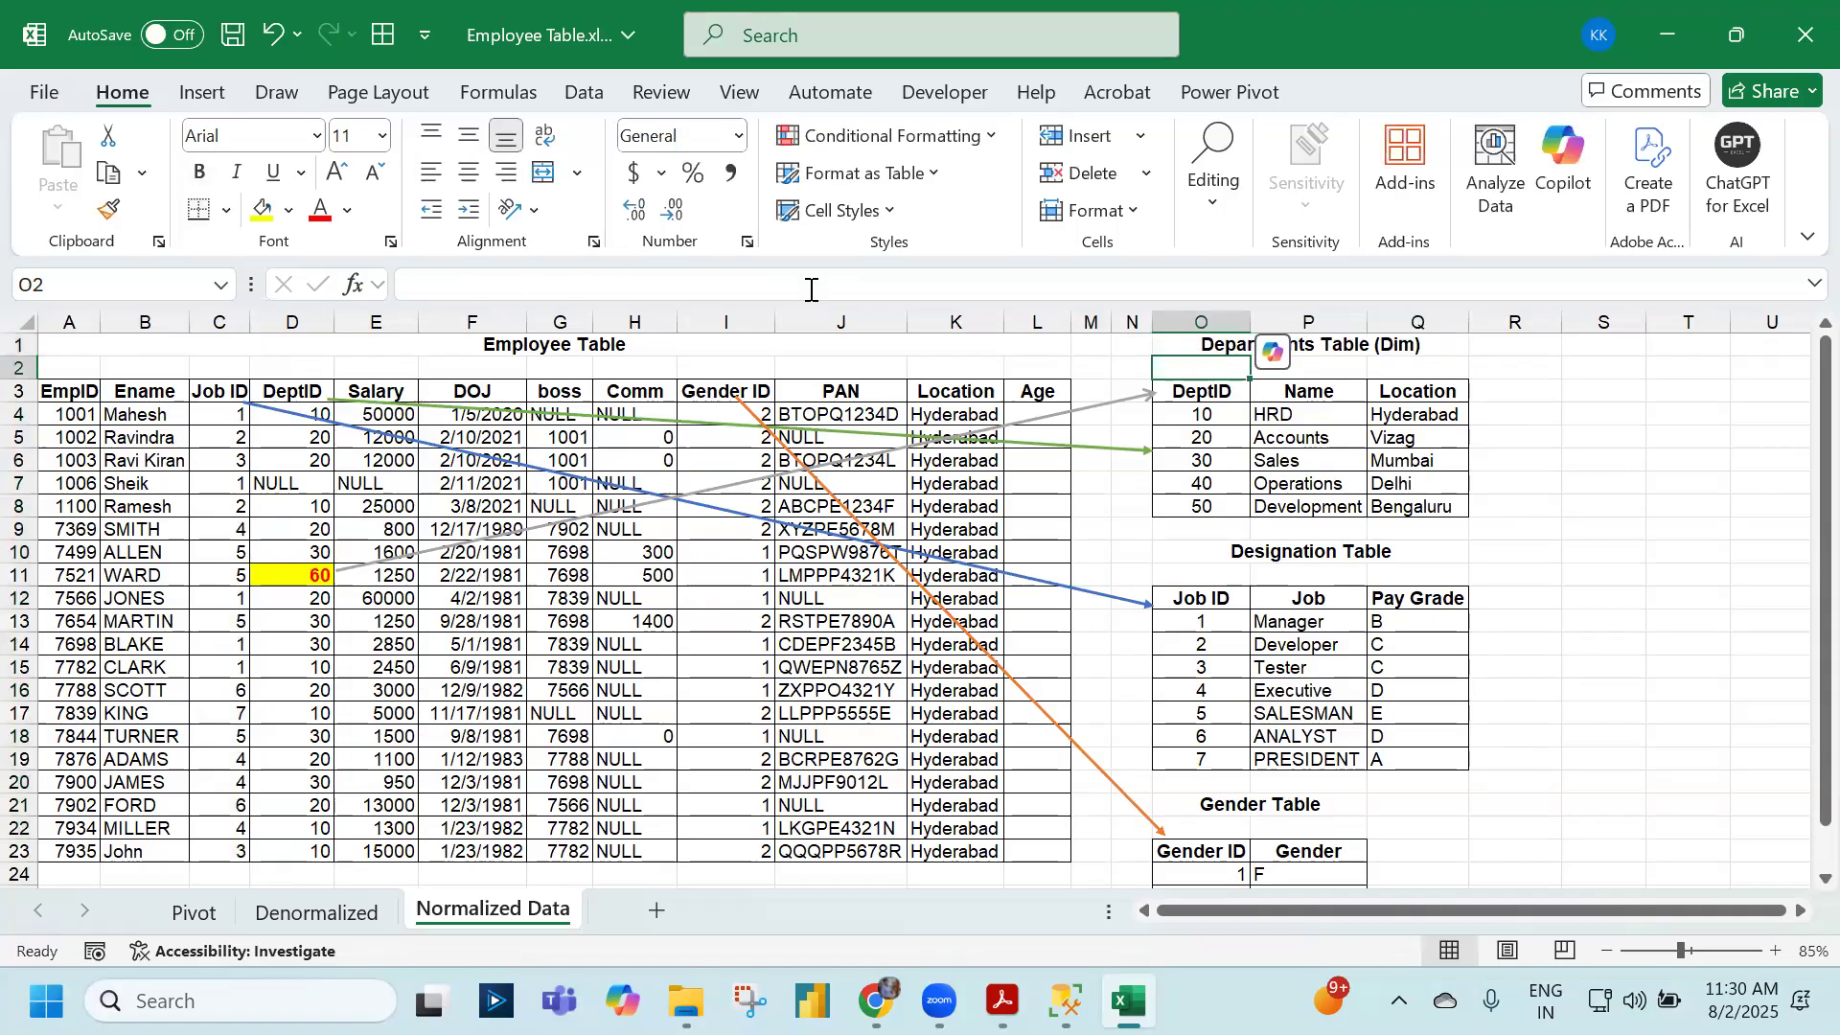
{"action": "left_click_drag", "start_coordinate": [1200, 392], "coordinate": [1284, 437]}
{"action": "left_click_drag", "start_coordinate": [1401, 489], "coordinate": [1407, 502]}
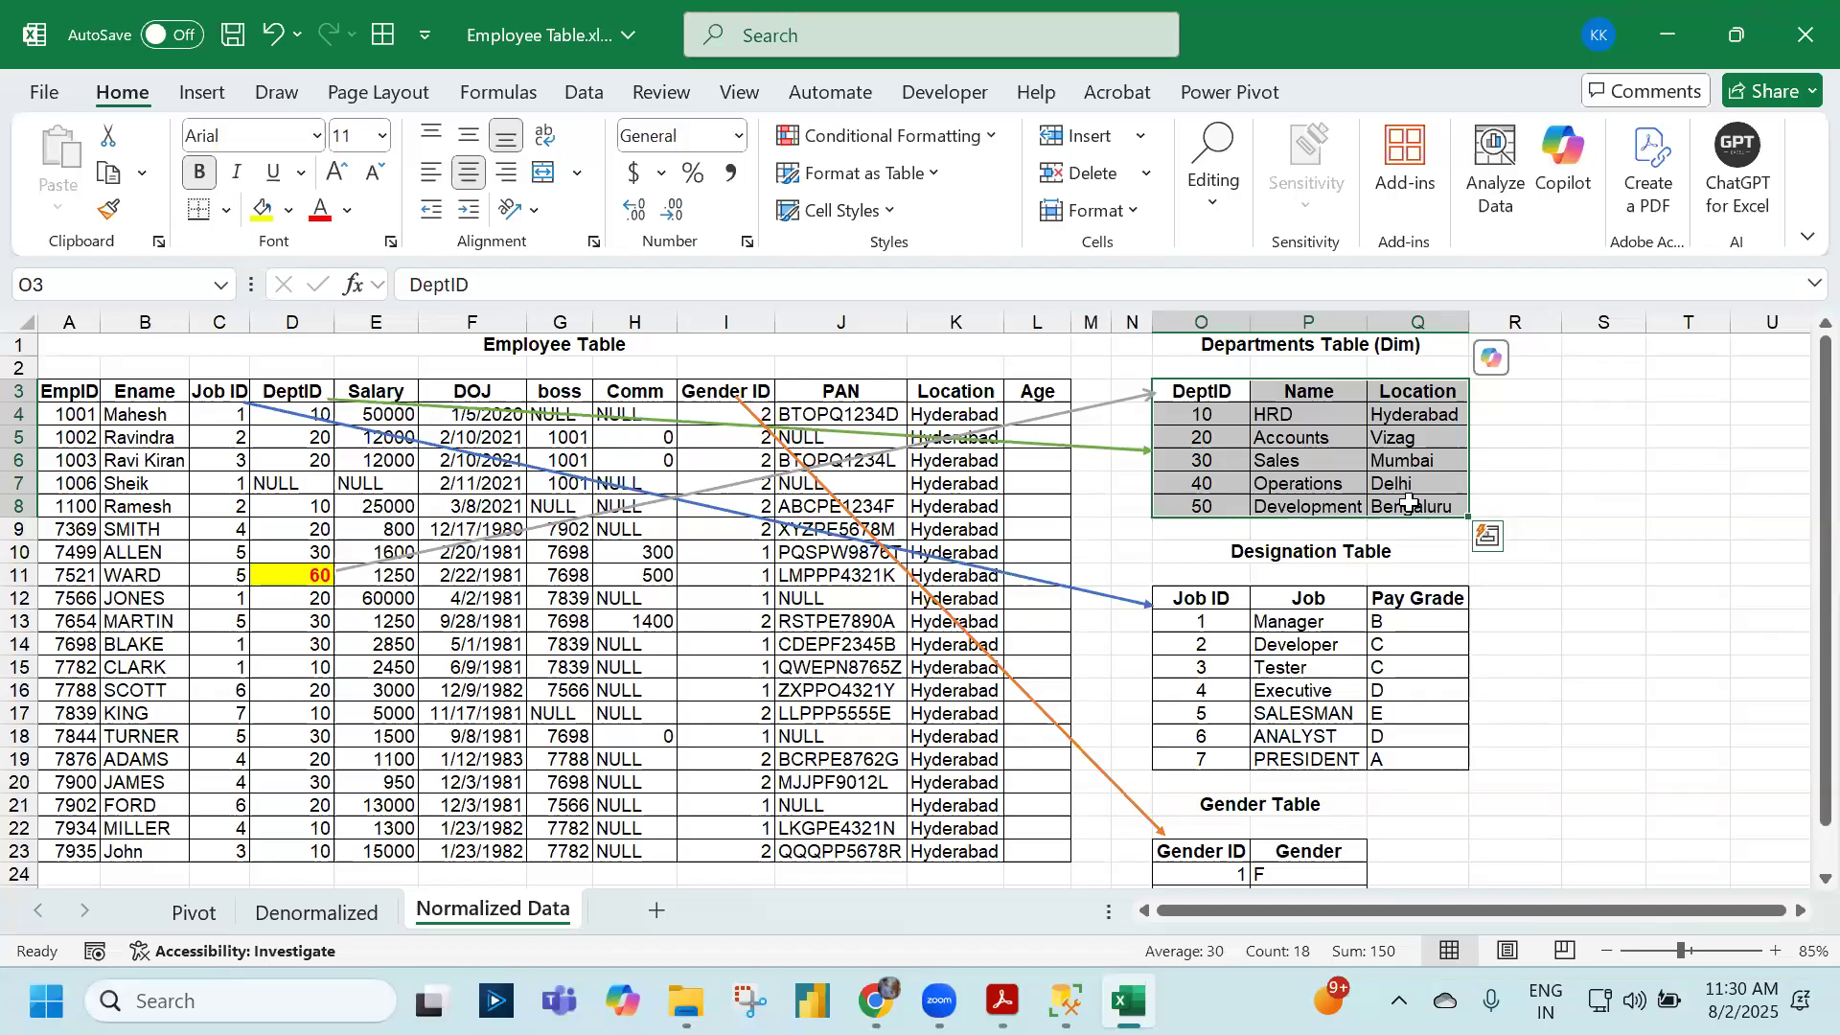
- Append "(Dim)" to the Designation Table title
{"action": "left_click", "coordinate": [1395, 552]}
{"action": "left_click", "coordinate": [661, 278]}
{"action": "type", "text": "(Dim)"}
{"action": "key", "text": "Return"}
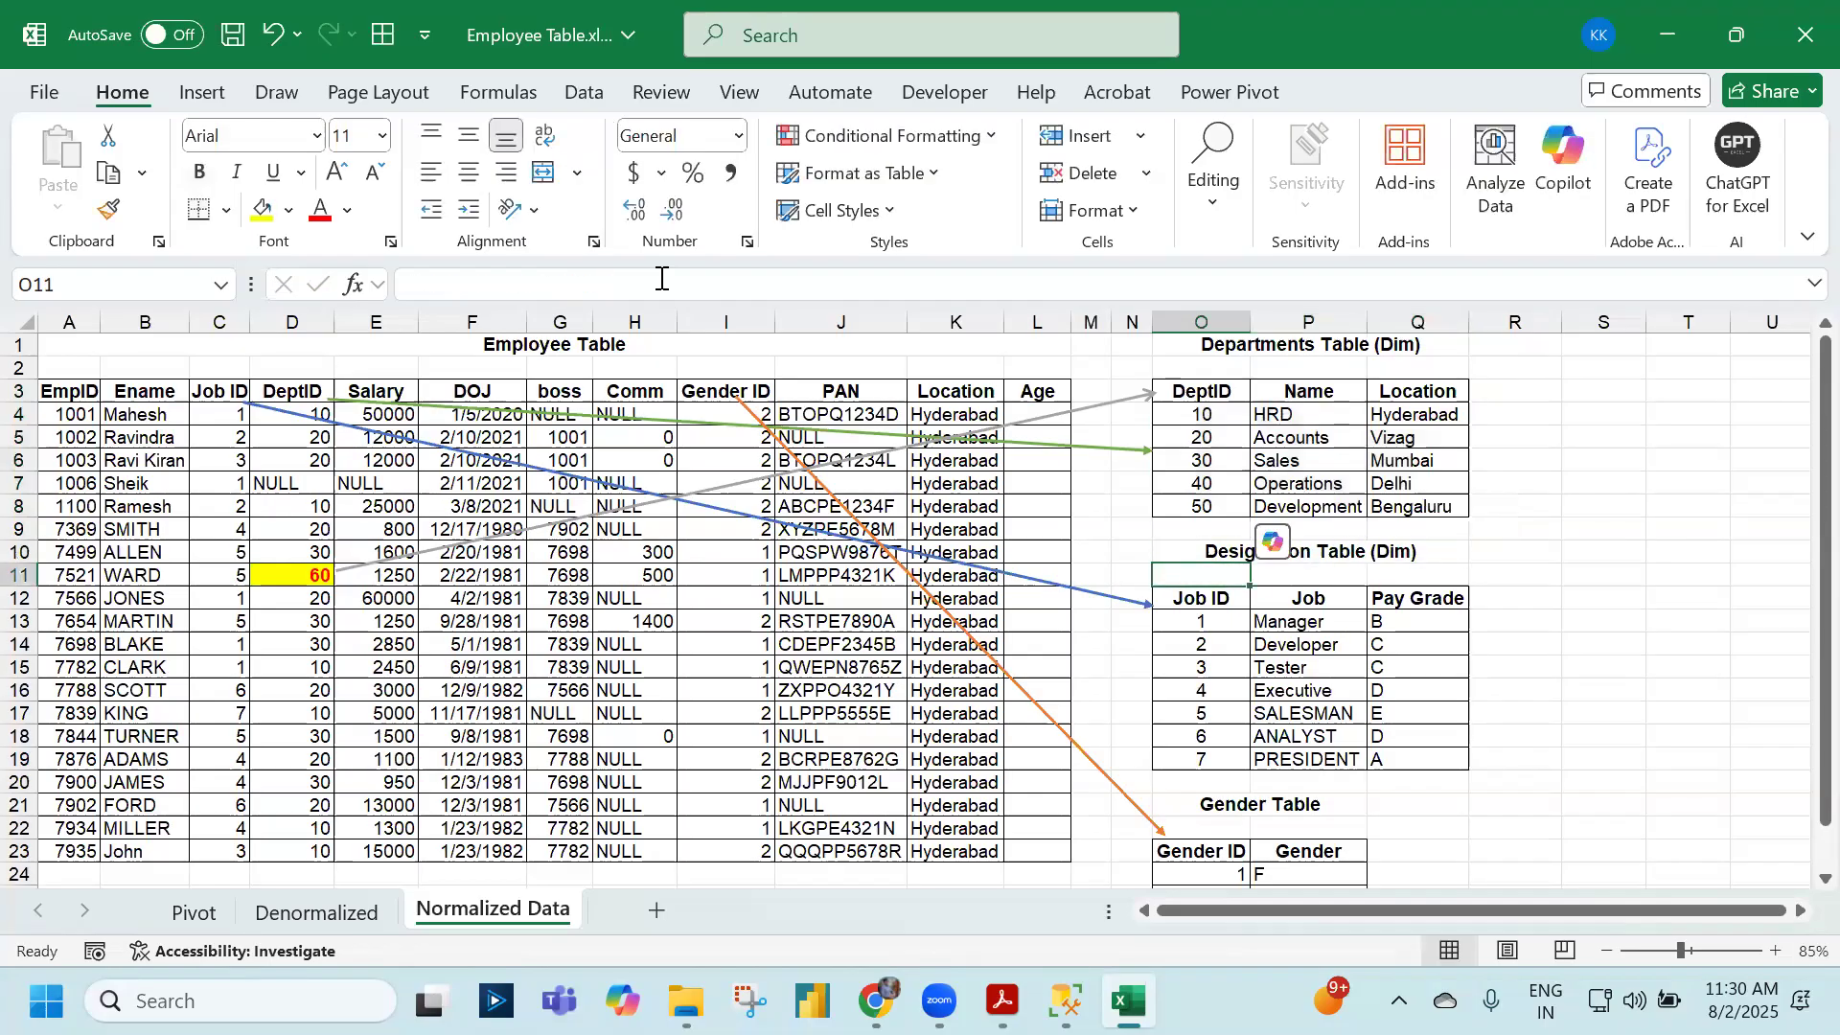
- Append "(Dim)" to the Gender Table title
{"action": "left_click", "coordinate": [1164, 798]}
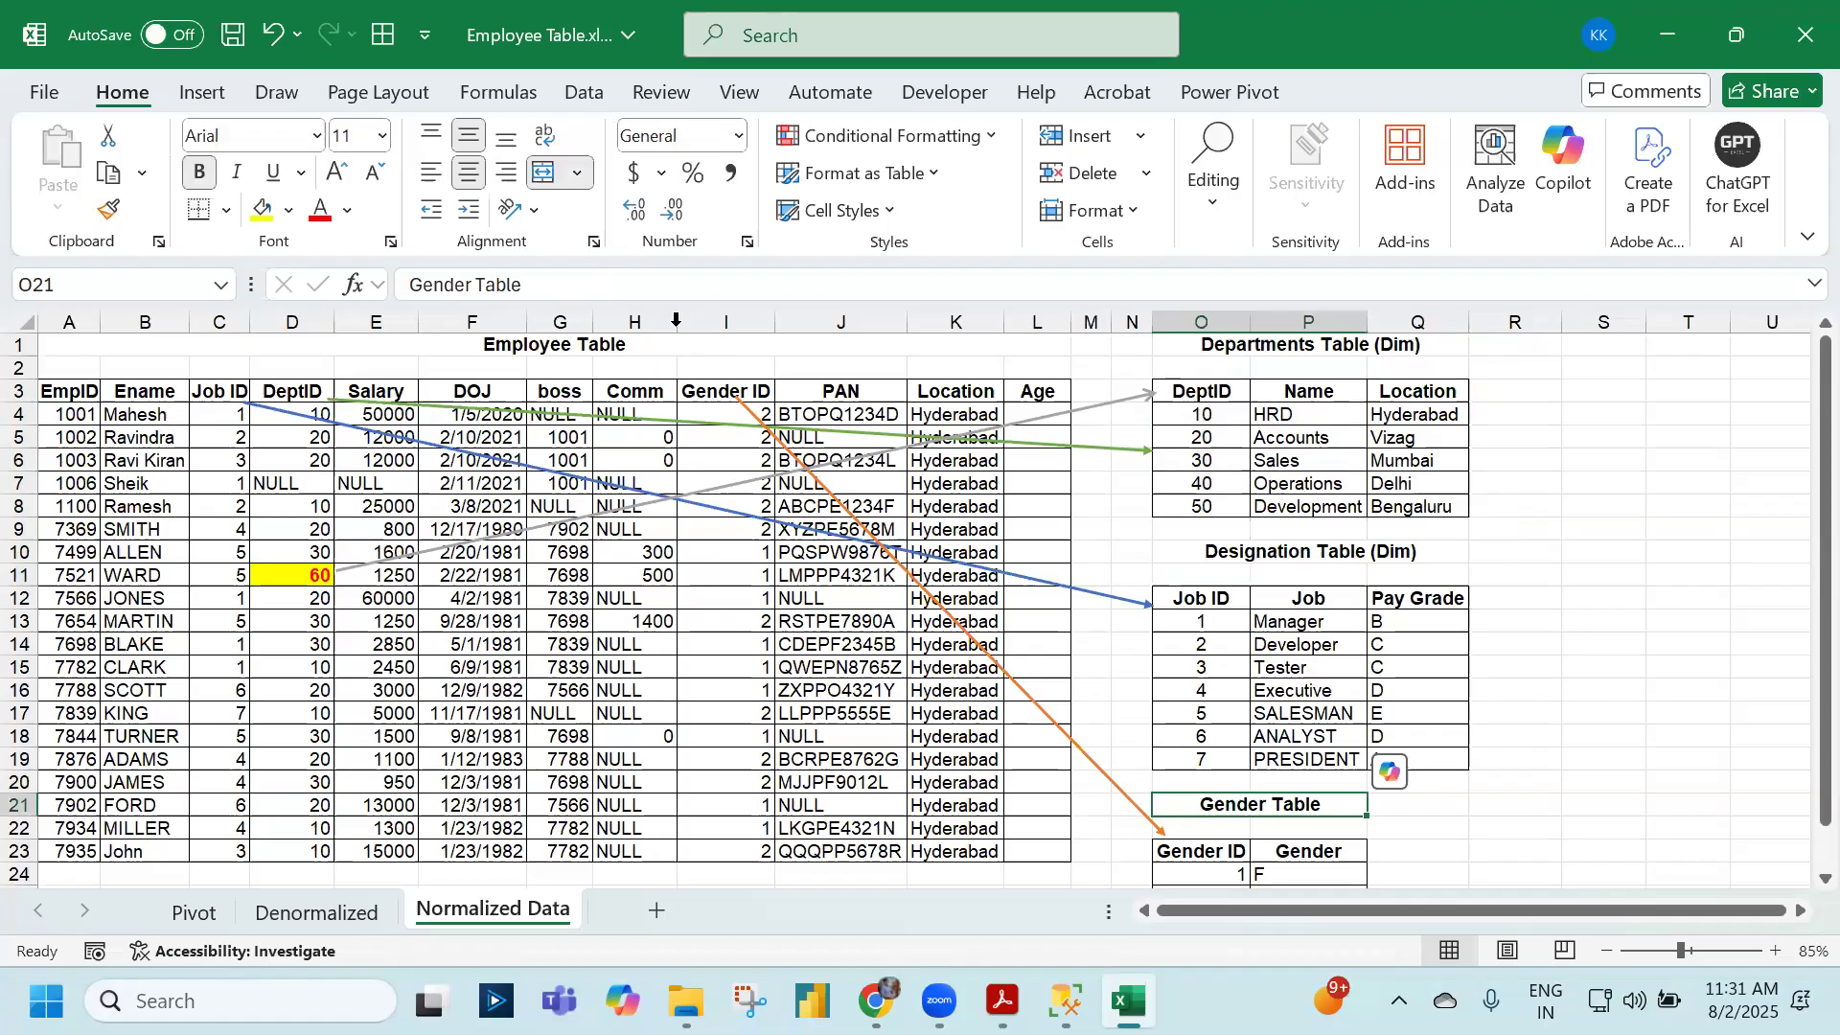
{"action": "left_click", "coordinate": [611, 283]}
{"action": "type", "text": "(Dim"}
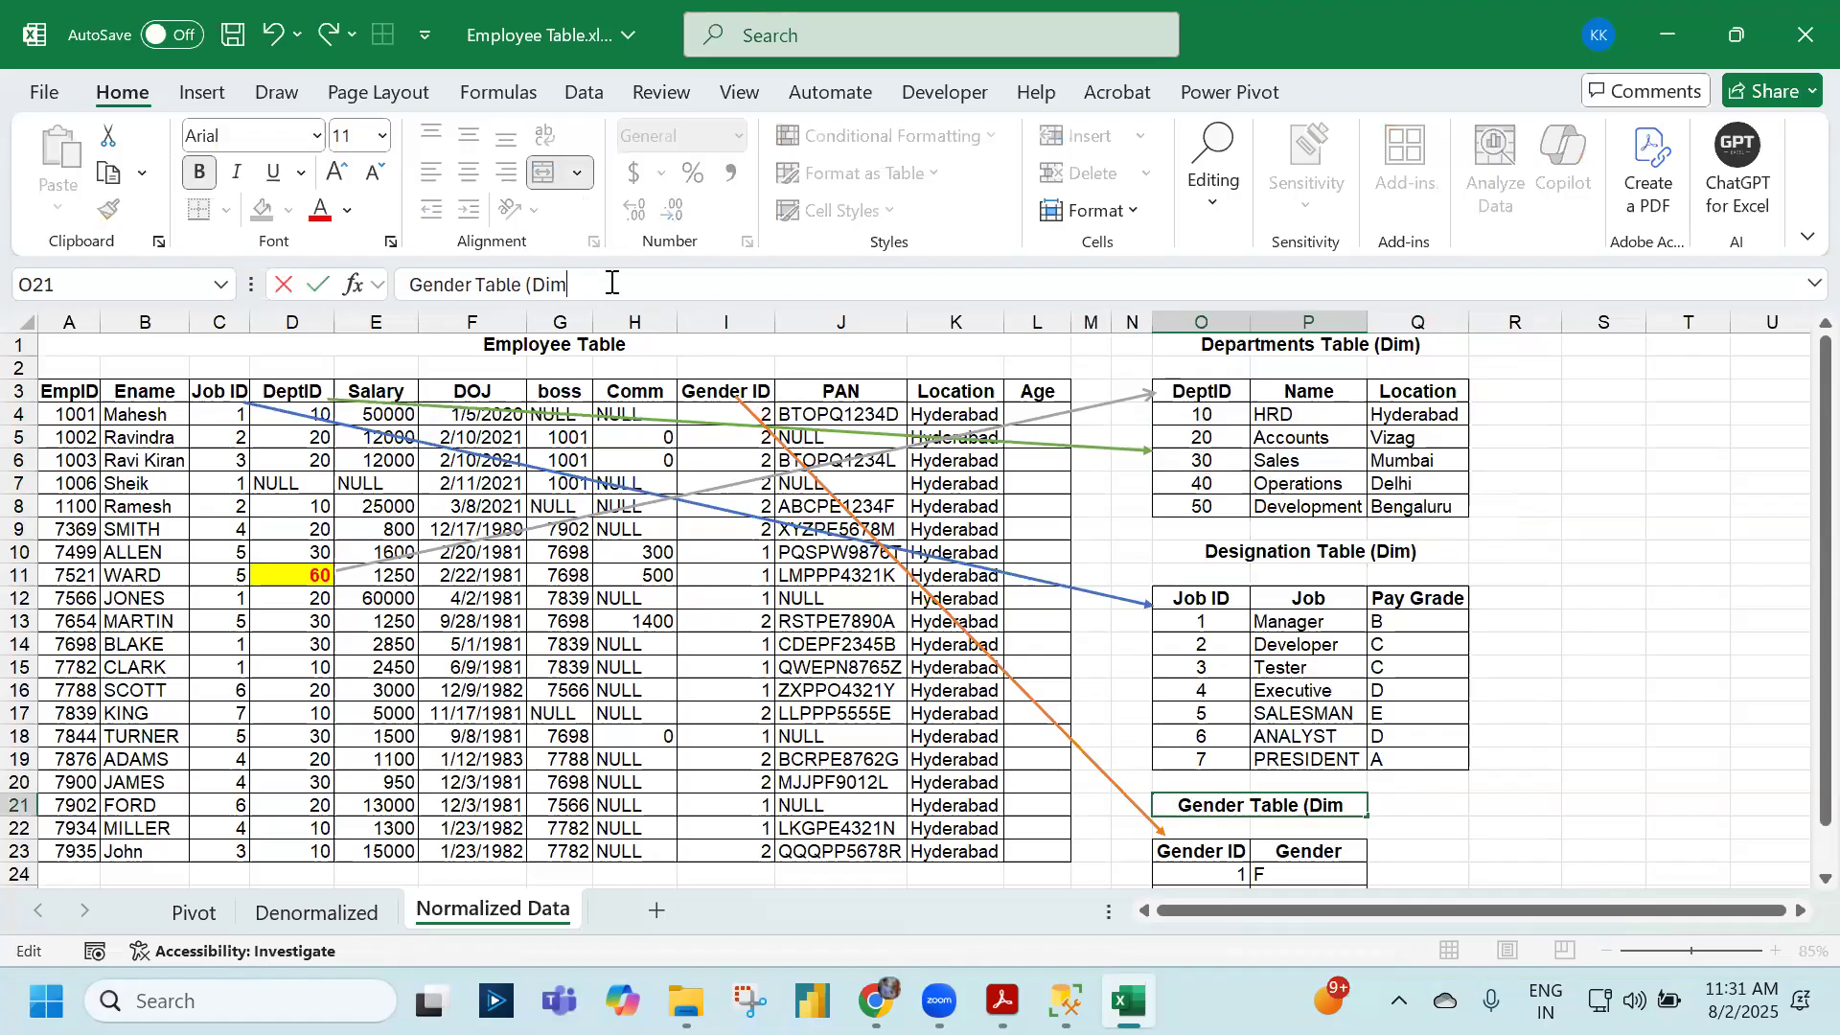
{"action": "type", "text": ")"}
{"action": "key", "text": "Return"}
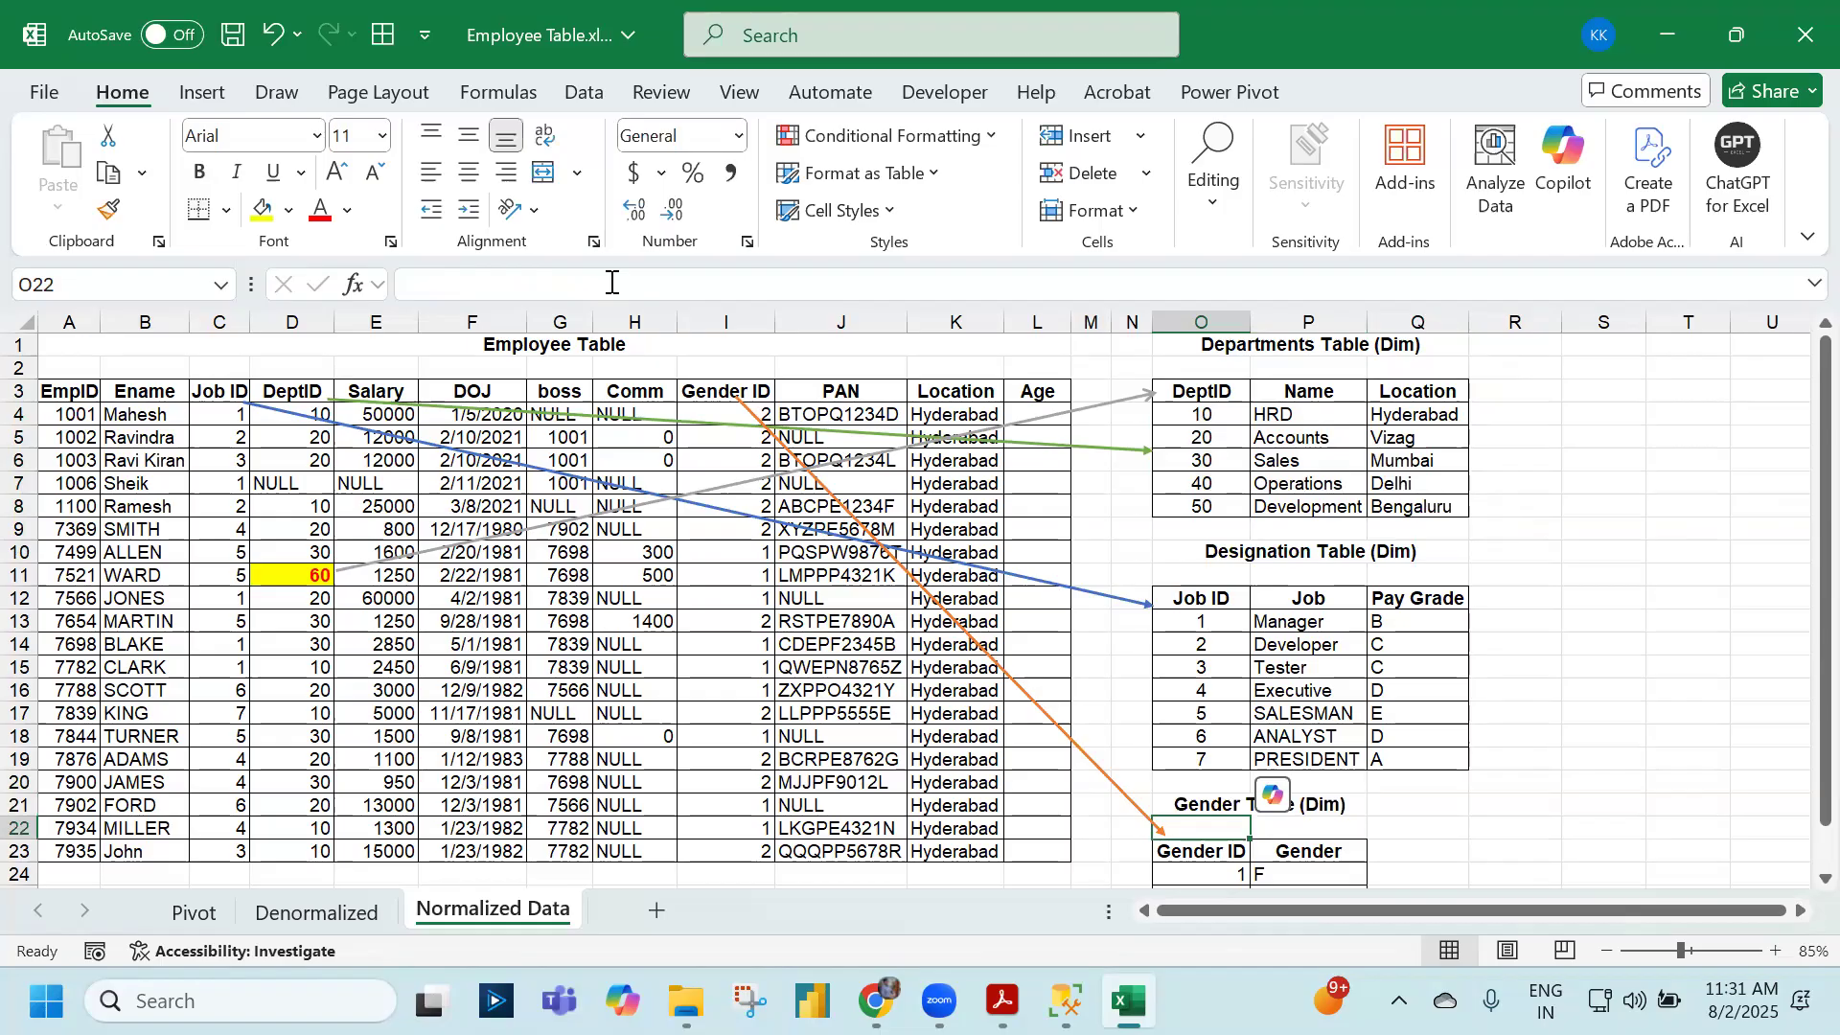
- Append "(Fact)" to the Employee Table title
{"action": "key", "text": "ctrl+Home"}
{"action": "left_click", "coordinate": [614, 288]}
{"action": "type", "text": "(Fact)"}
{"action": "key", "text": "Return"}
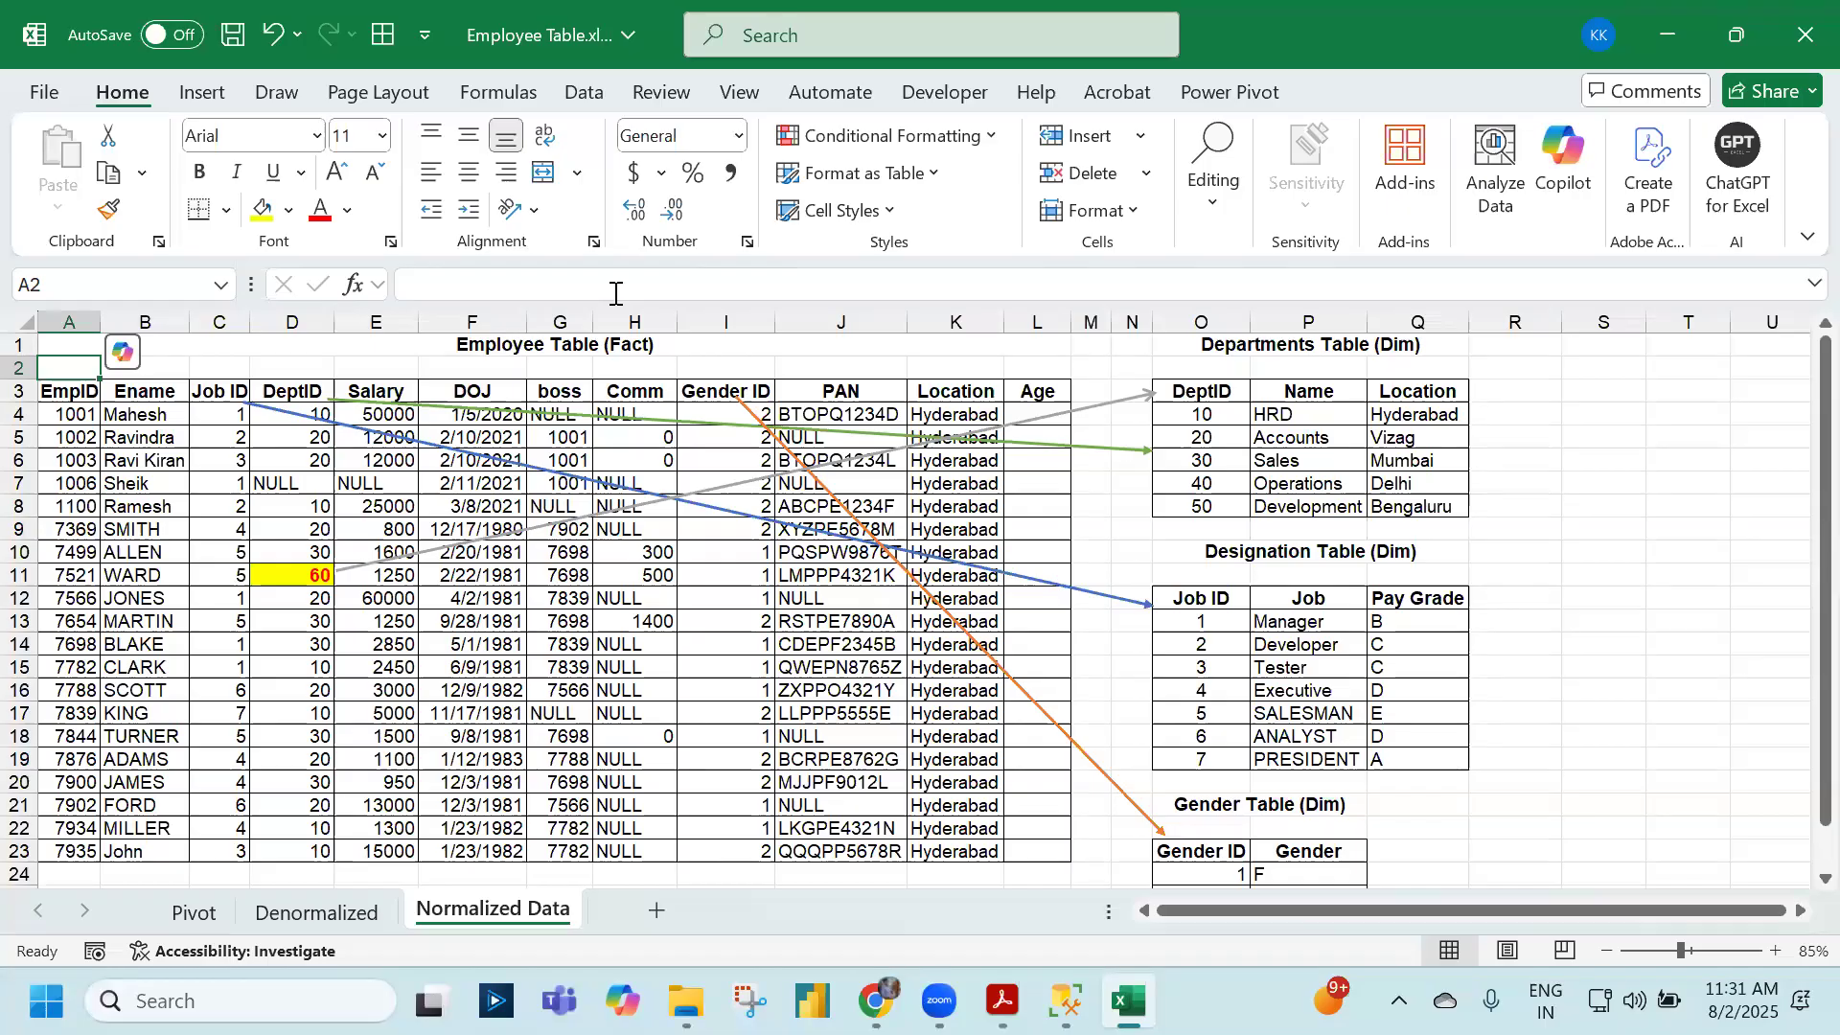
- Examine the DeptID and Job ID keys of the dimension tables, and the EmpID and Salary columns of the fact table
{"action": "left_click", "coordinate": [1206, 416]}
{"action": "left_click_drag", "start_coordinate": [1213, 453], "coordinate": [1205, 507]}
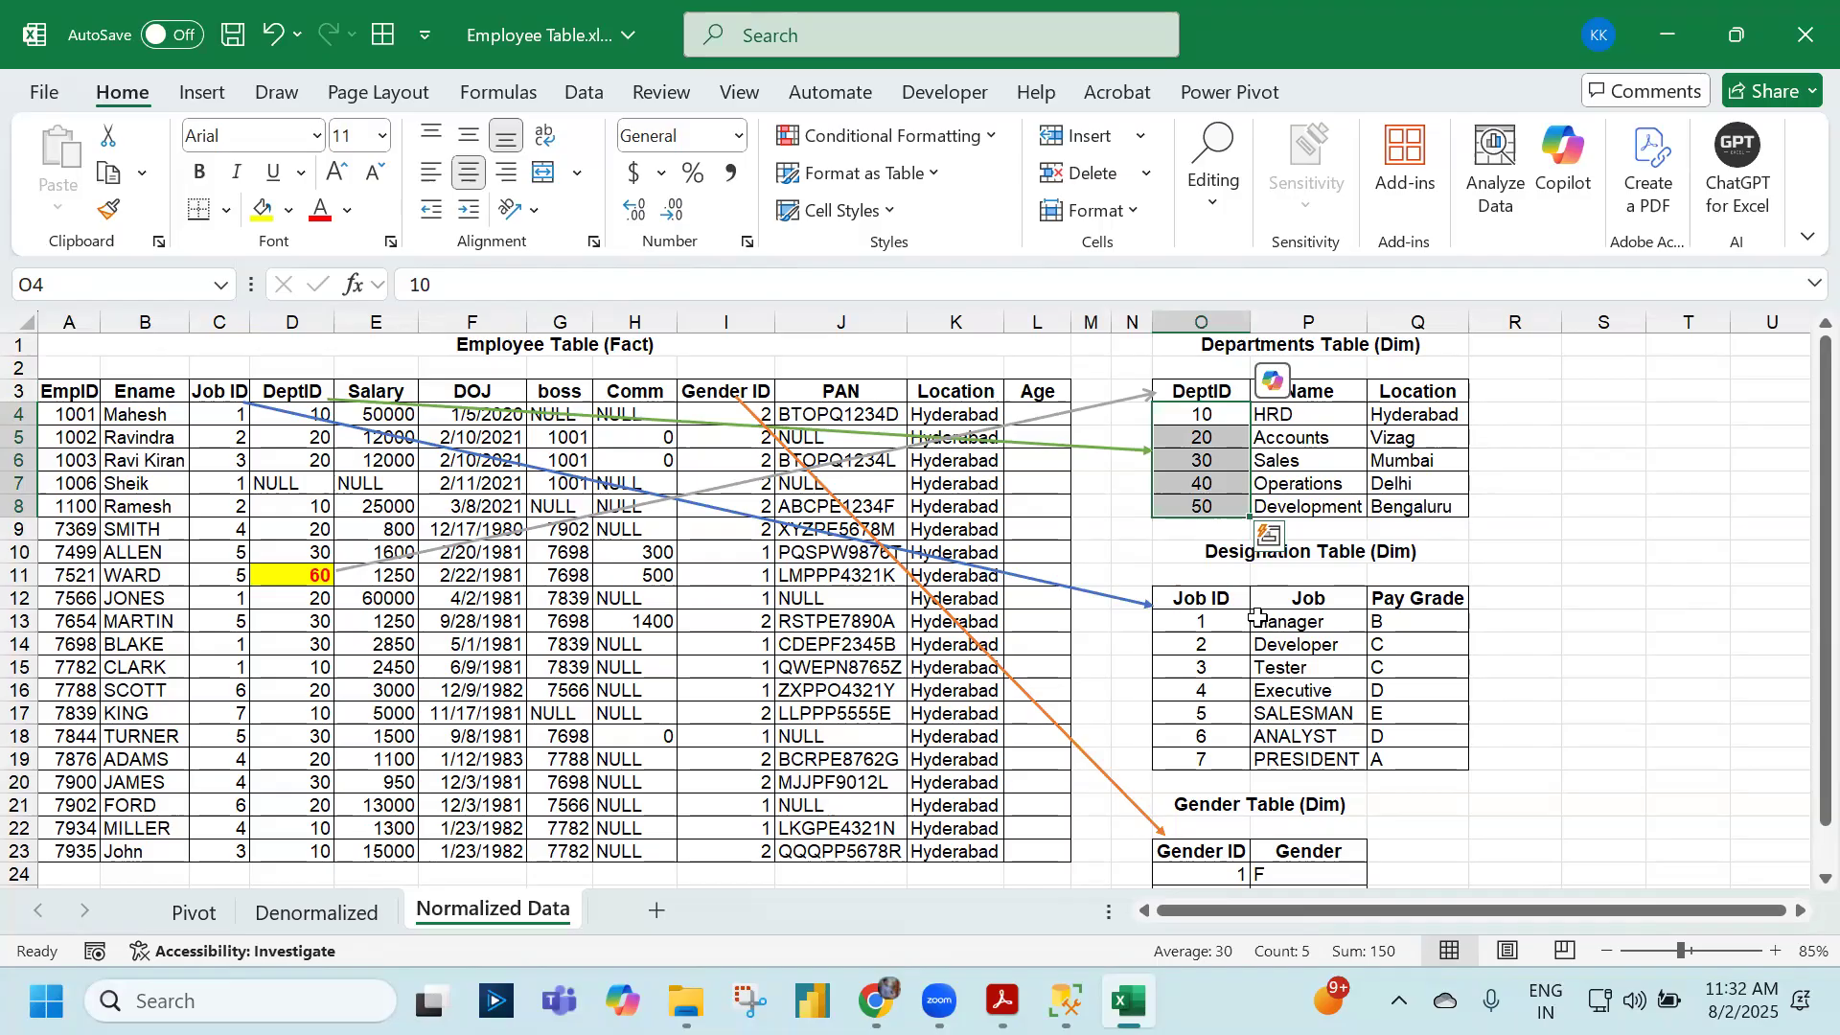
{"action": "left_click_drag", "start_coordinate": [1209, 620], "coordinate": [1229, 759]}
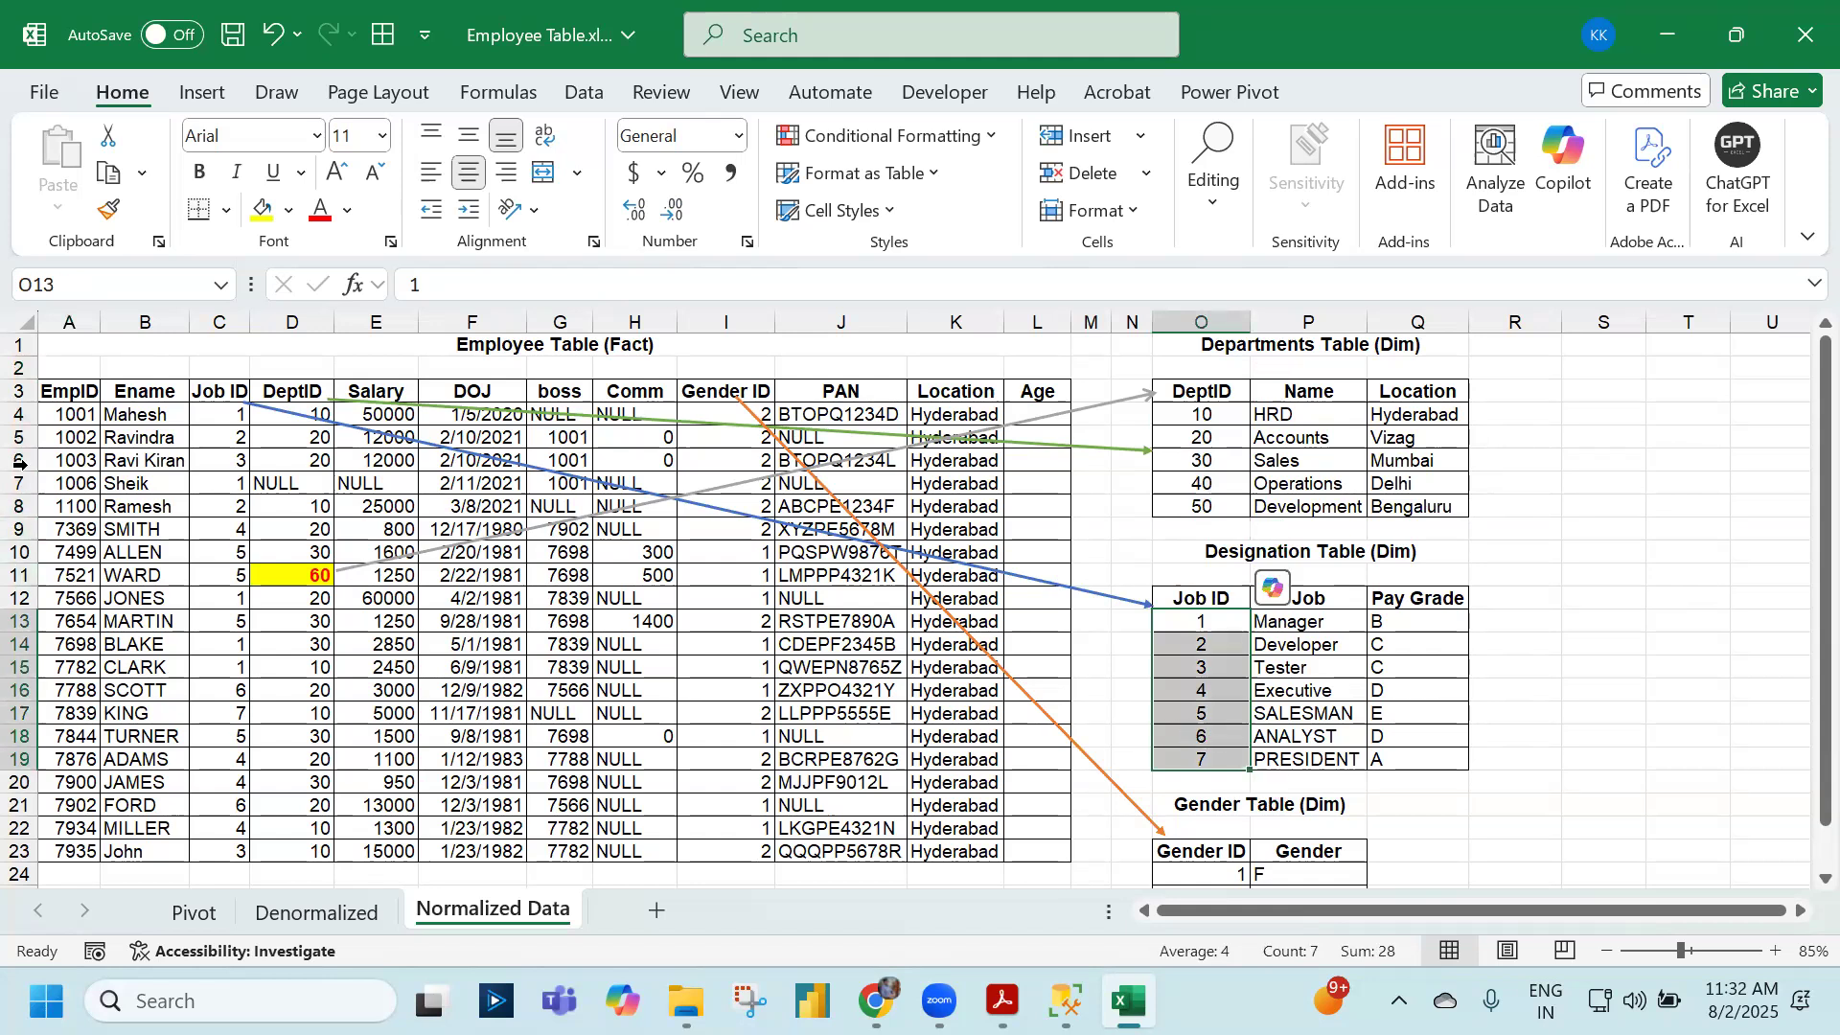
{"action": "left_click_drag", "start_coordinate": [63, 413], "coordinate": [99, 849]}
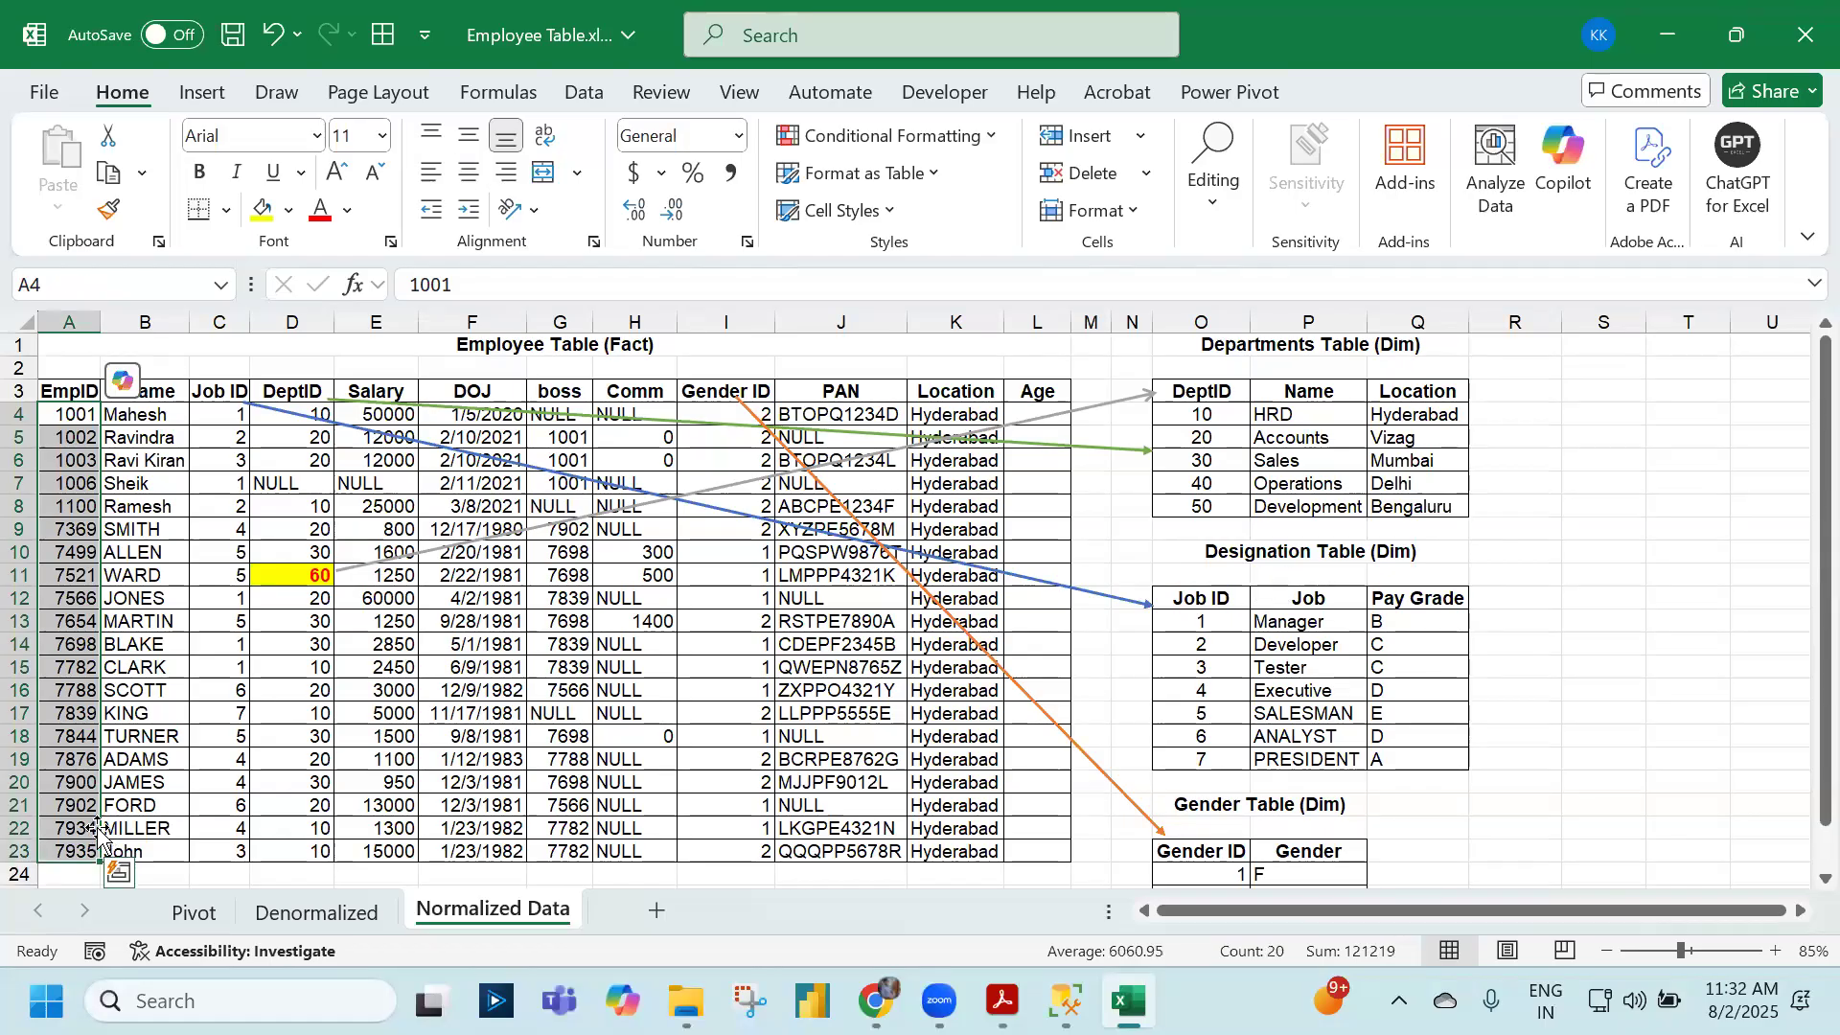
{"action": "left_click_drag", "start_coordinate": [375, 414], "coordinate": [382, 855]}
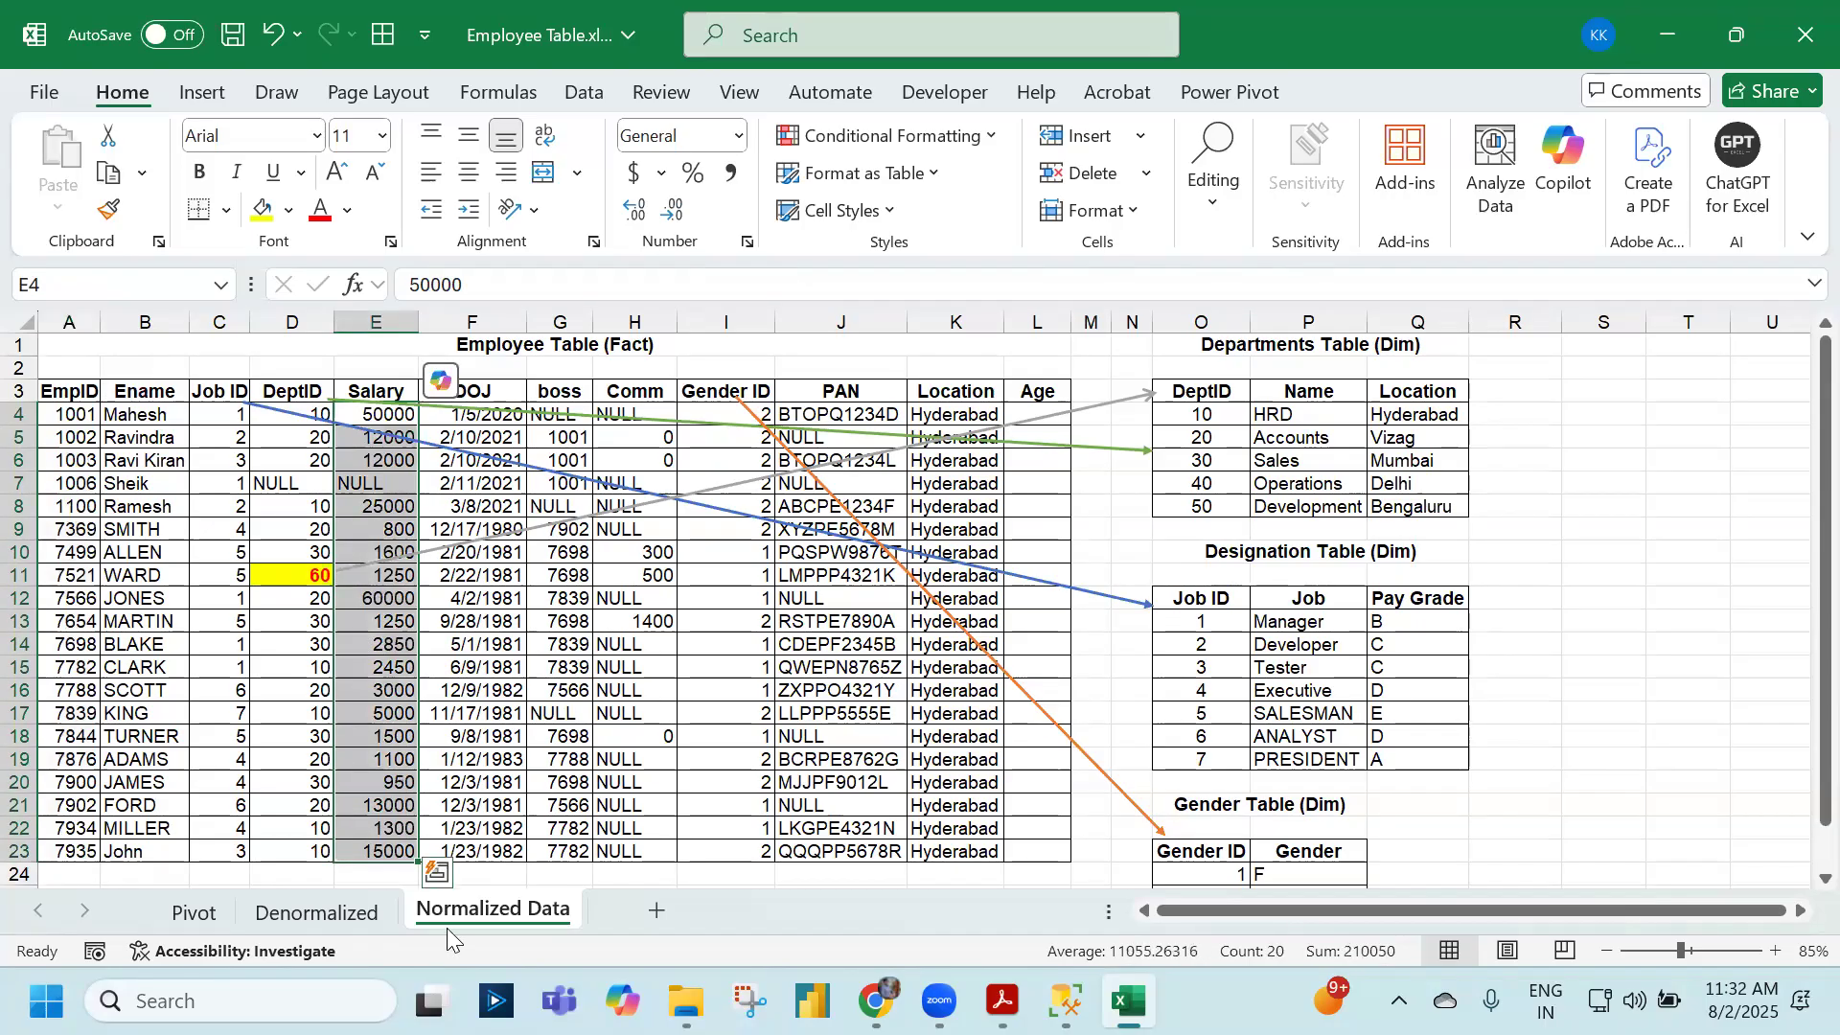